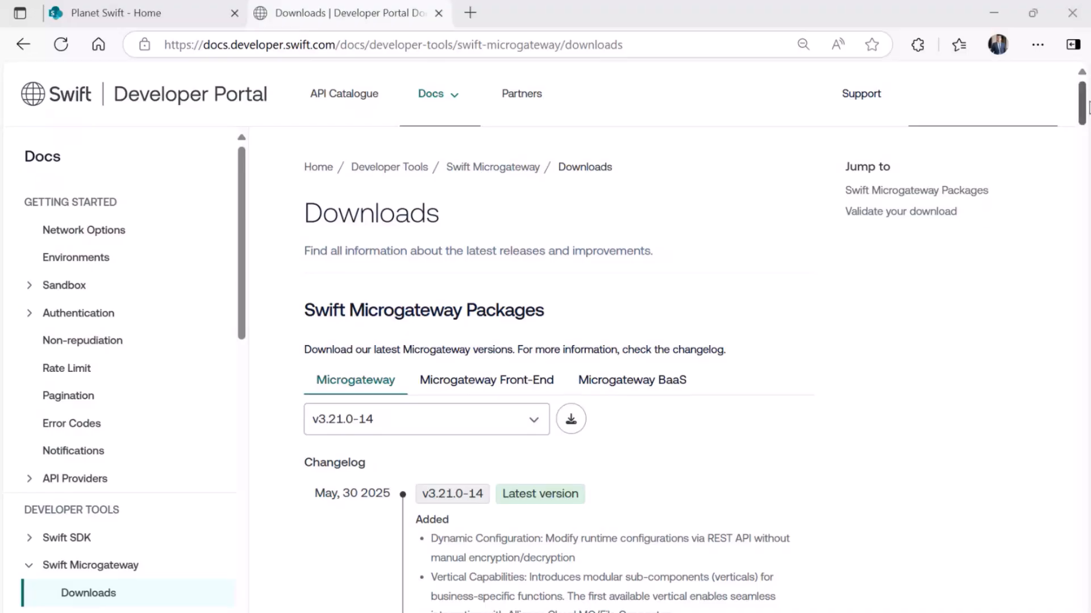
Review the package versions offered for Swift Microgateway and read through the changelog on the Downloads page.
drag(1083, 103, 1083, 115)
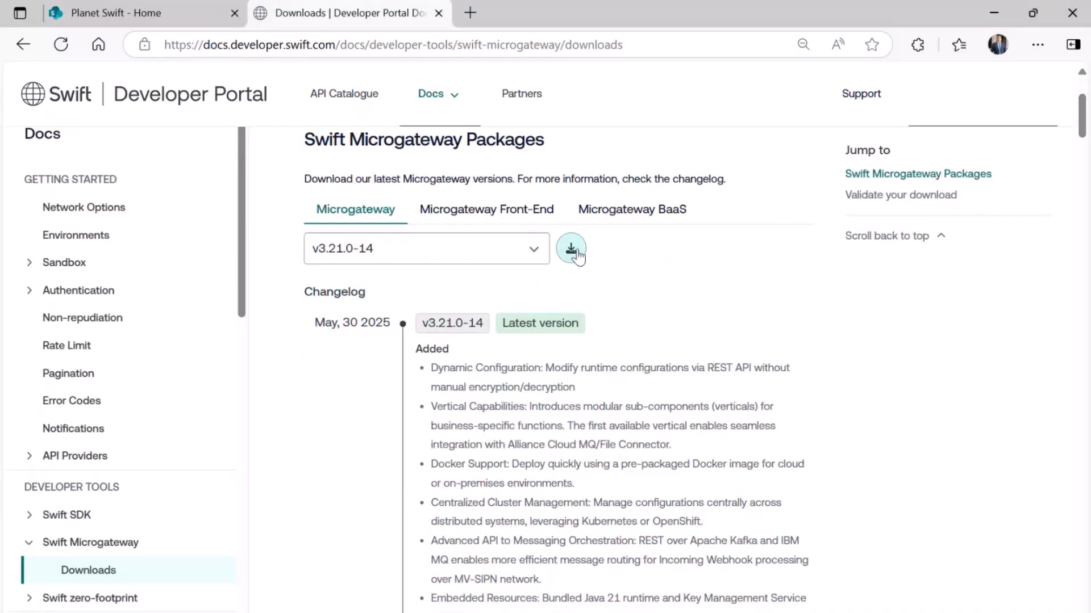
click(540, 255)
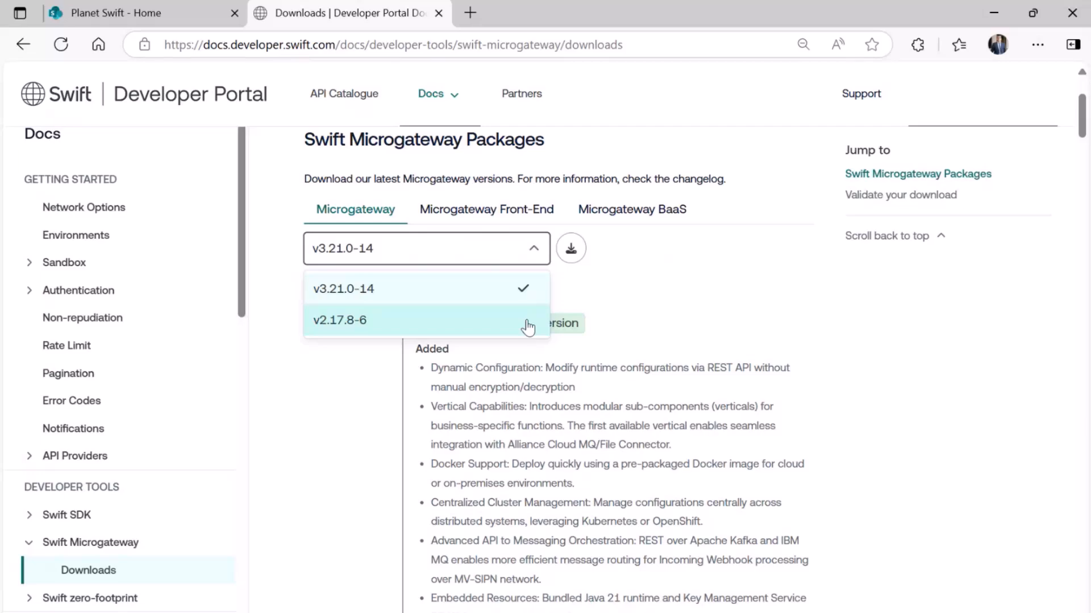
click(943, 324)
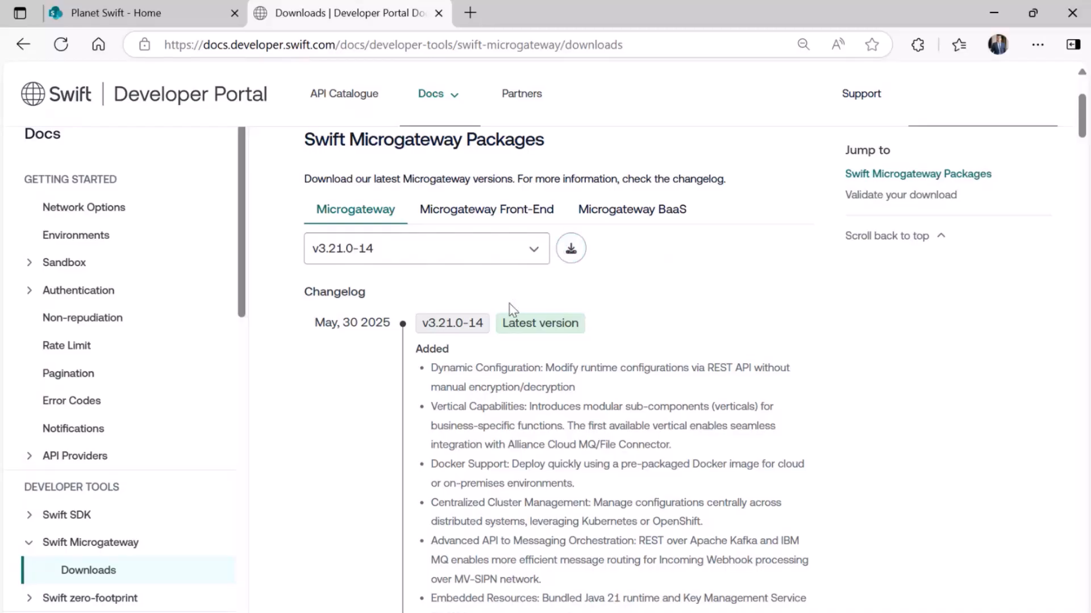
drag(1086, 116, 1084, 272)
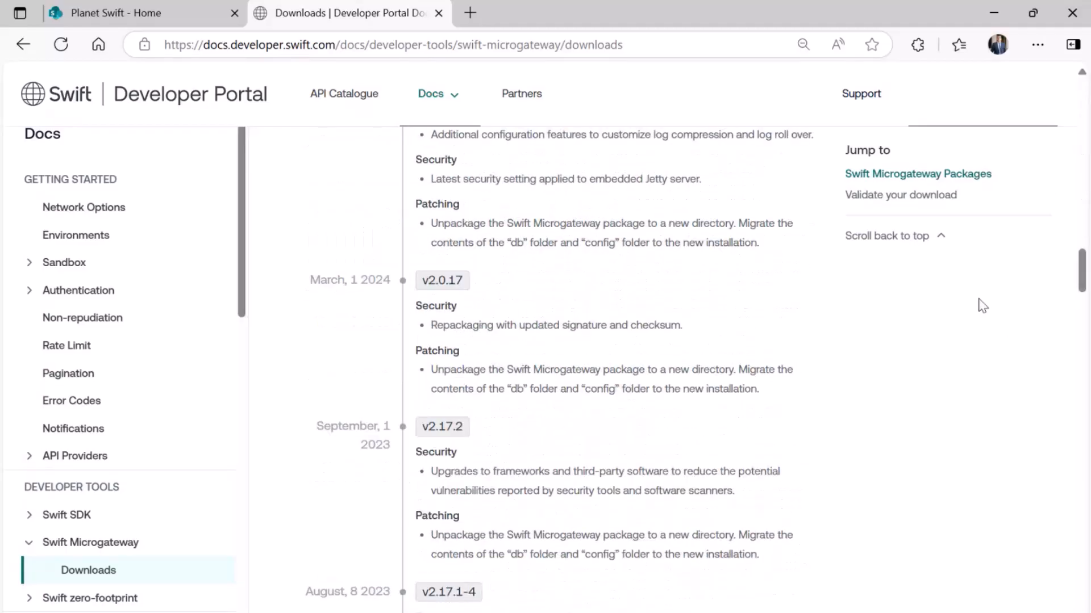
Download the "Connecting Swift Microgateway to the API Sandbox" document from the Swift Microgateway page and open the PDF.
click(114, 550)
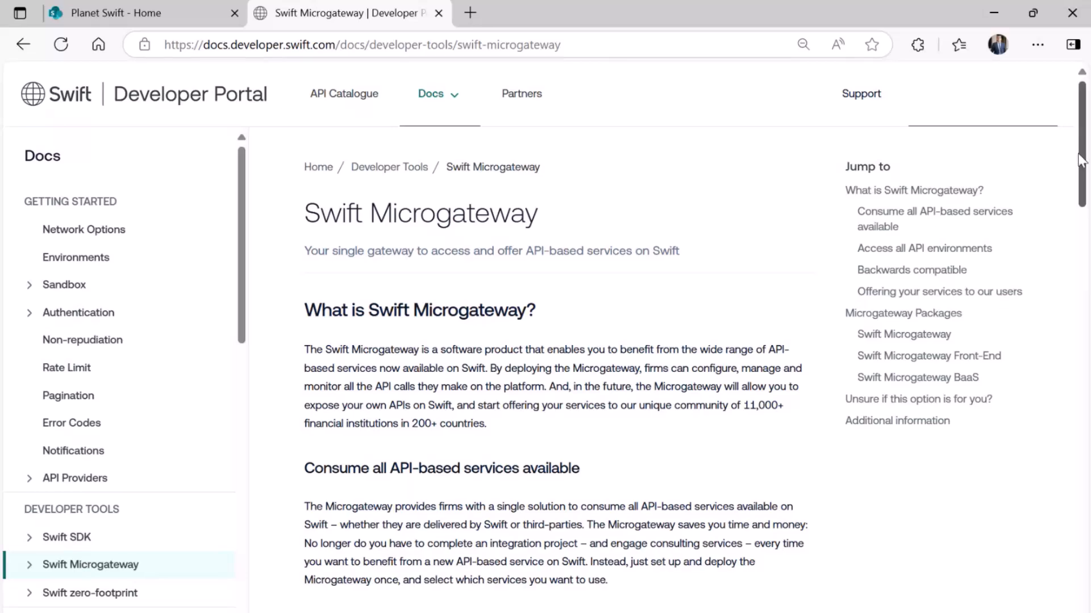
drag(1085, 146, 1084, 530)
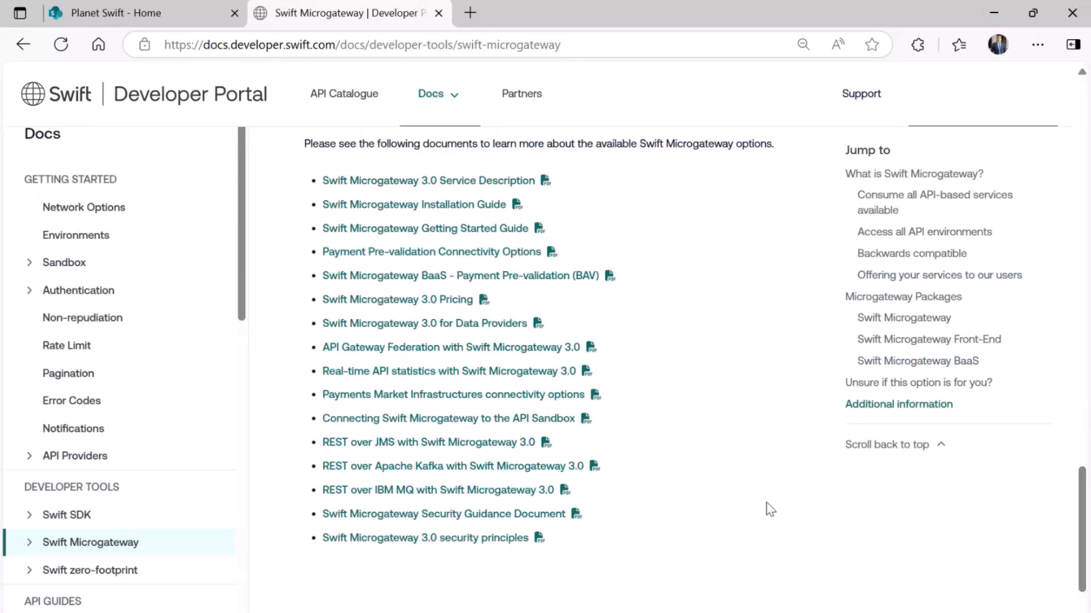
click(498, 422)
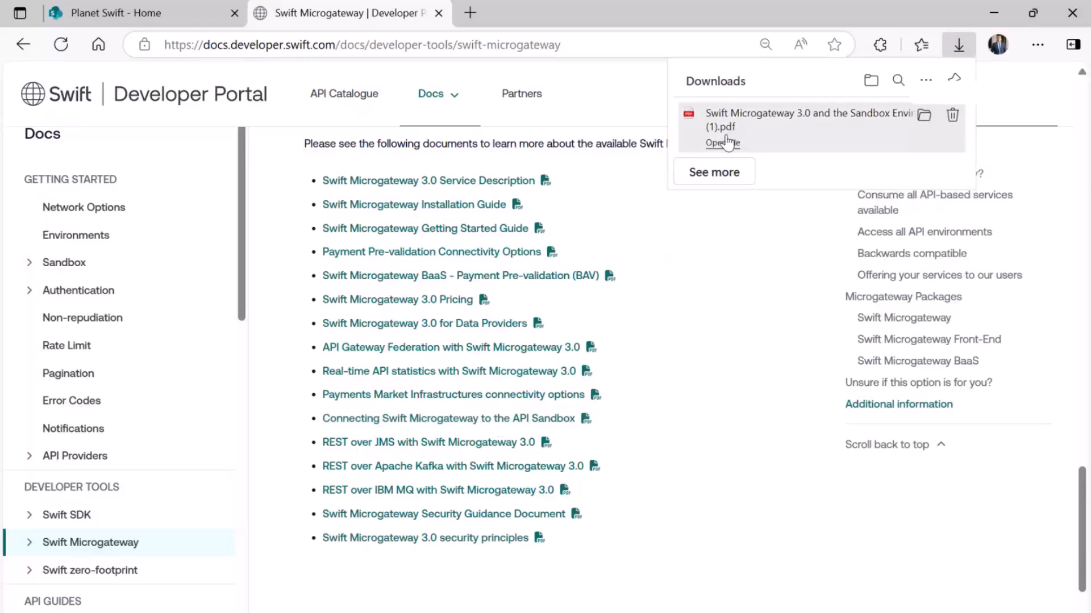
click(724, 143)
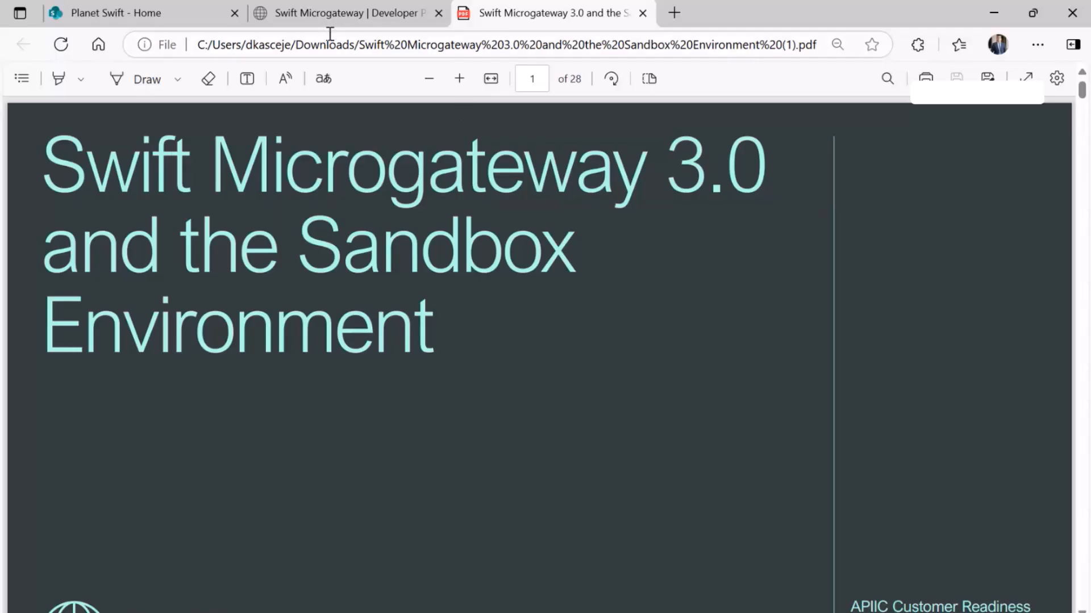
Download and open the Swift Microgateway 3.0 Pricing PDF from the portal and examine the development cost reduction comparison on page 5.
click(354, 15)
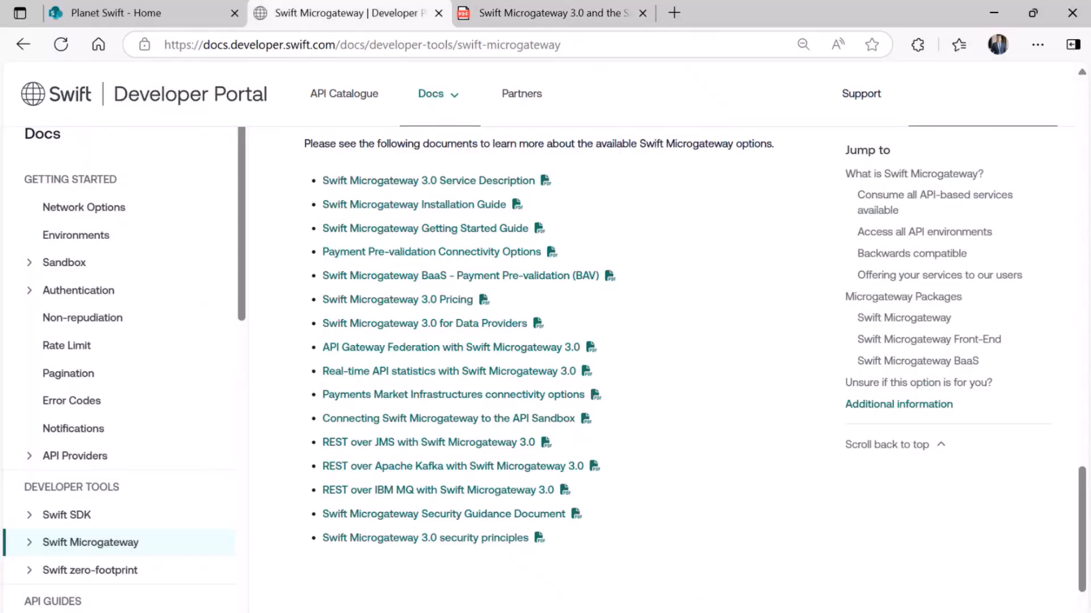
click(401, 301)
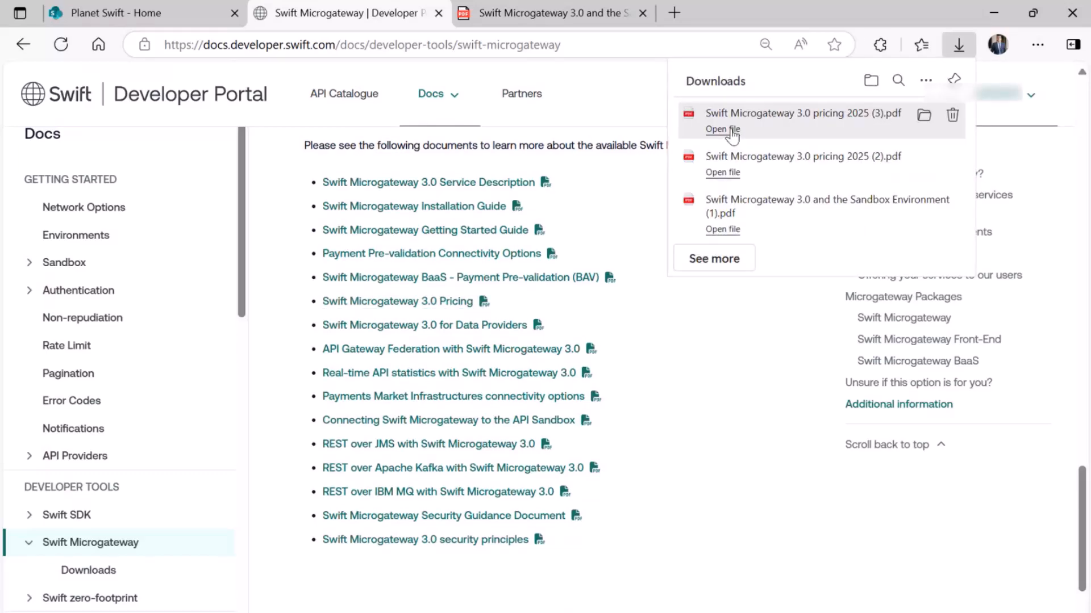
click(731, 130)
click(1079, 572)
scroll(1079, 576, down, 20)
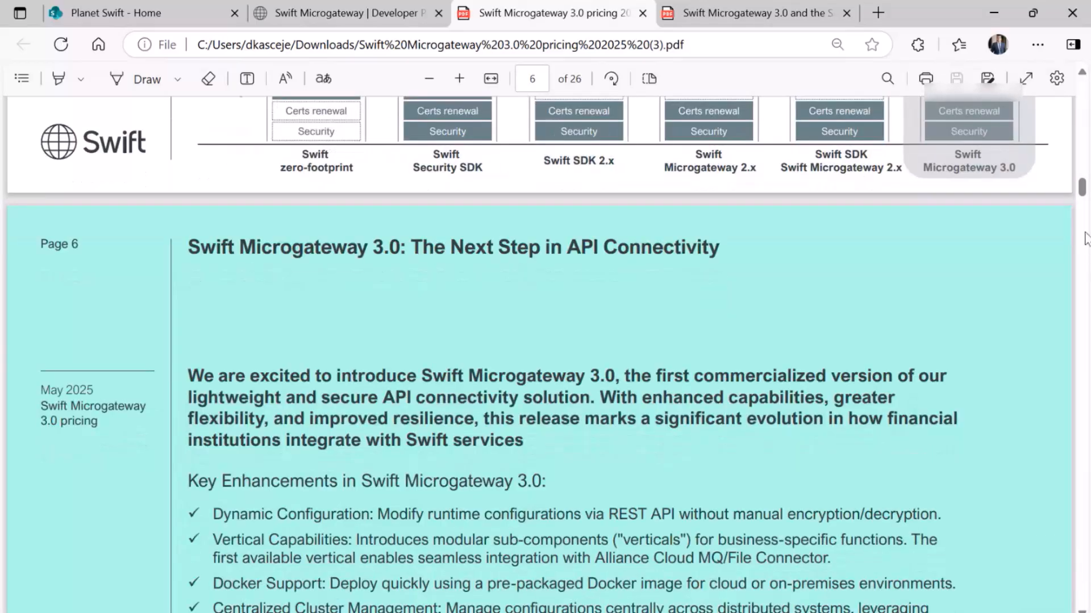
drag(1085, 190, 1087, 182)
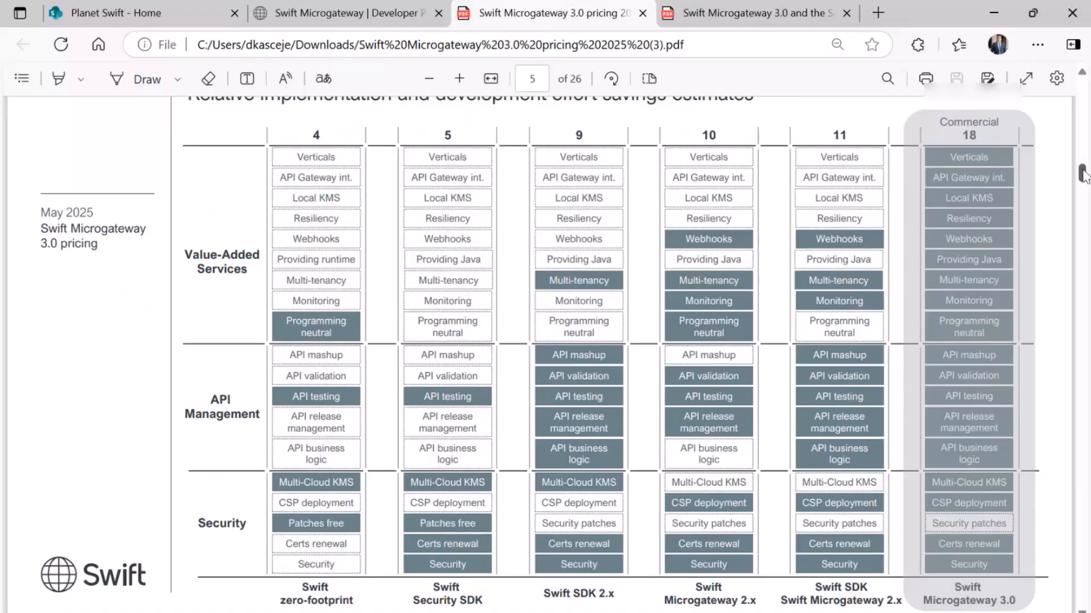
mouse_move(1082, 173)
mouse_down()
mouse_move(1082, 282)
mouse_move(1082, 170)
mouse_up()
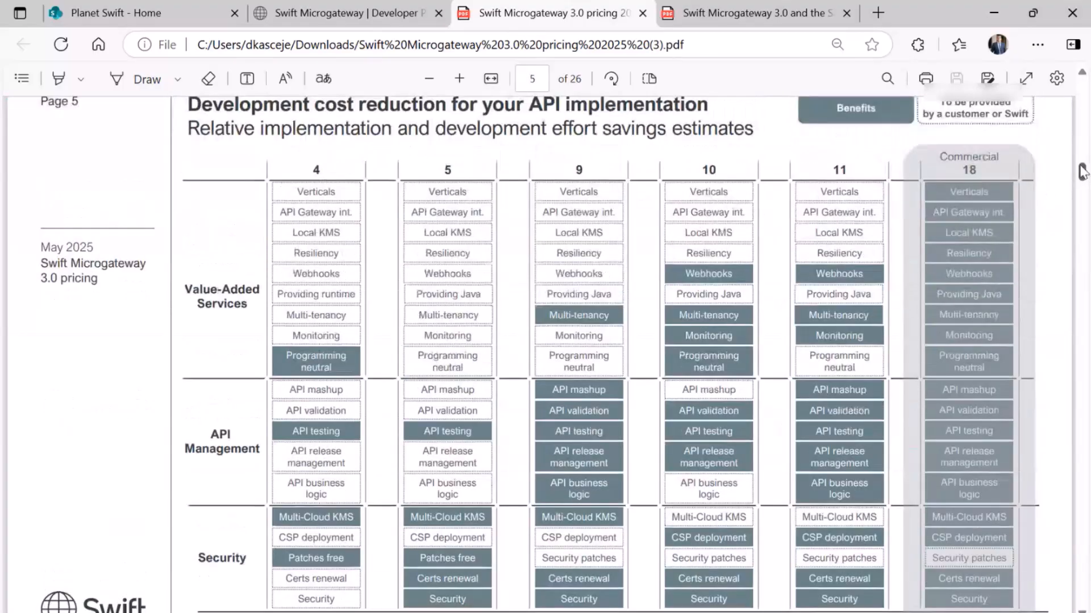
Close the sandbox PDF and request the Microgateway v3.21.0-14 download from the developer portal's Downloads page.
click(846, 13)
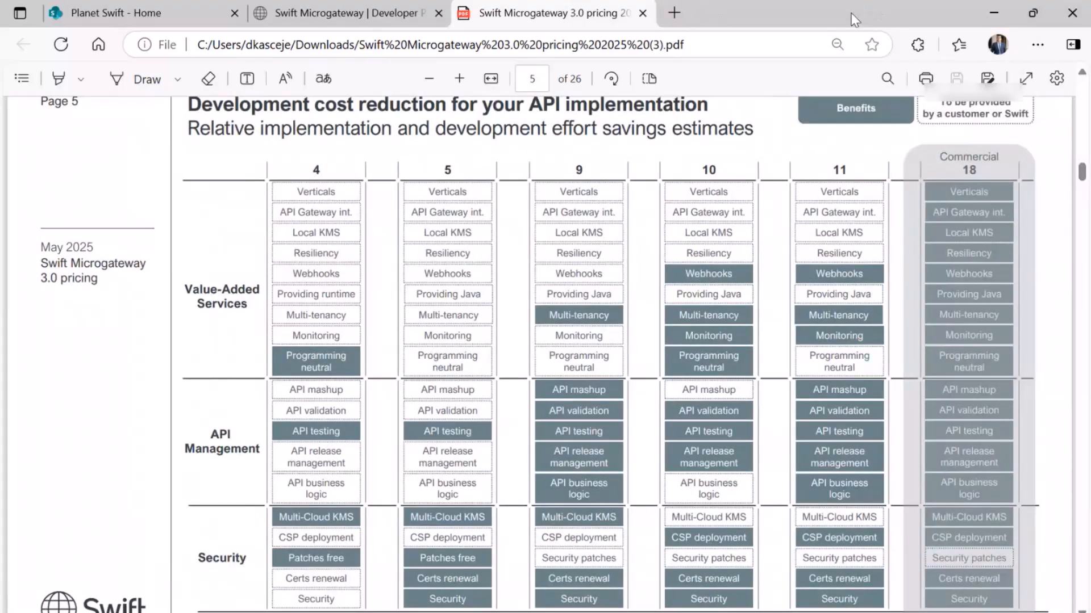
click(313, 14)
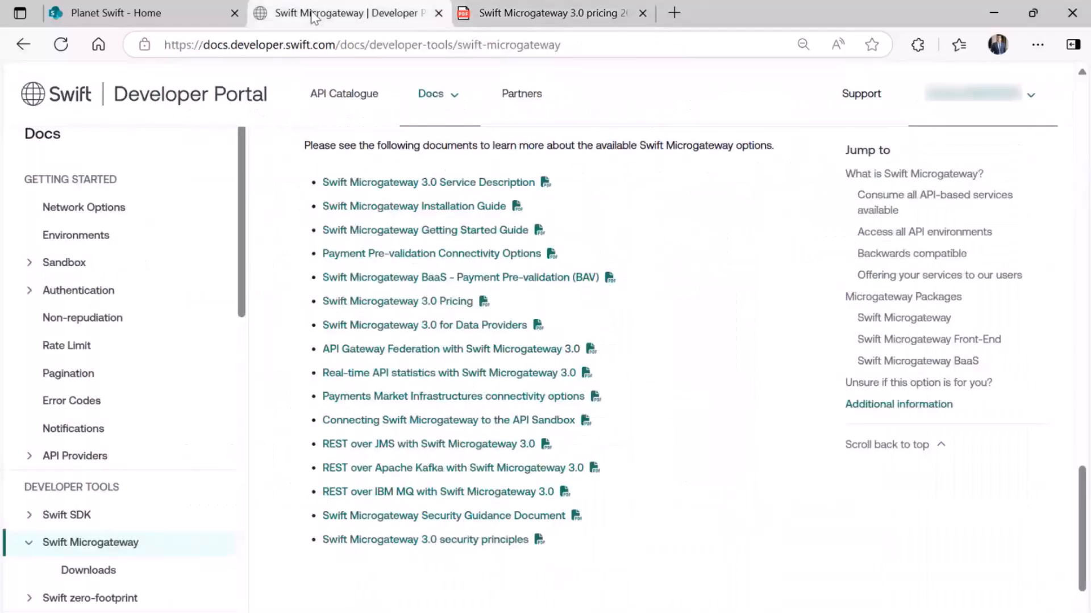
drag(1082, 534, 1082, 150)
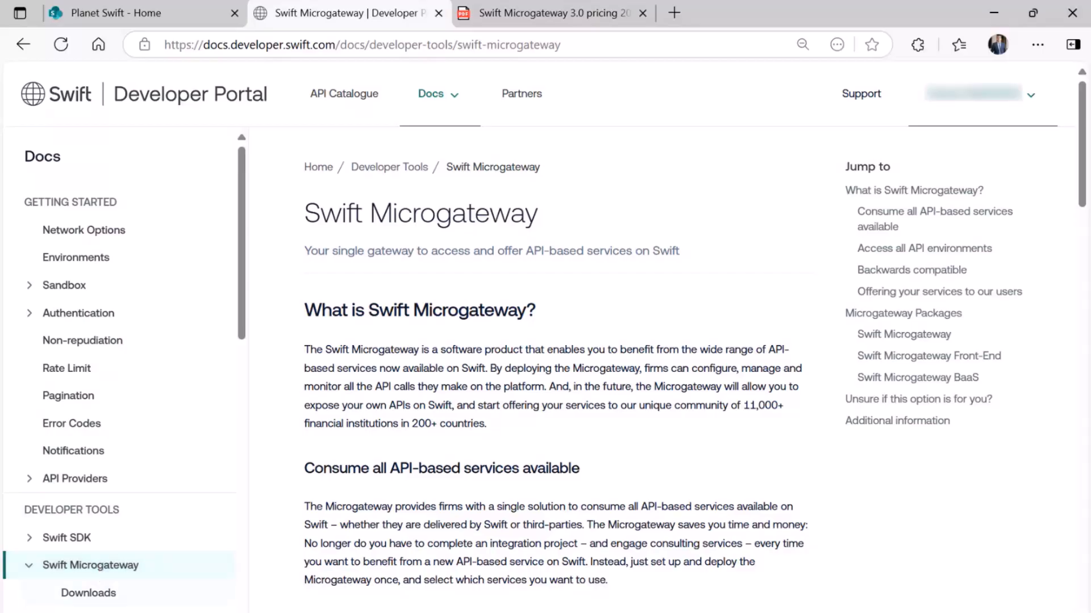
click(81, 594)
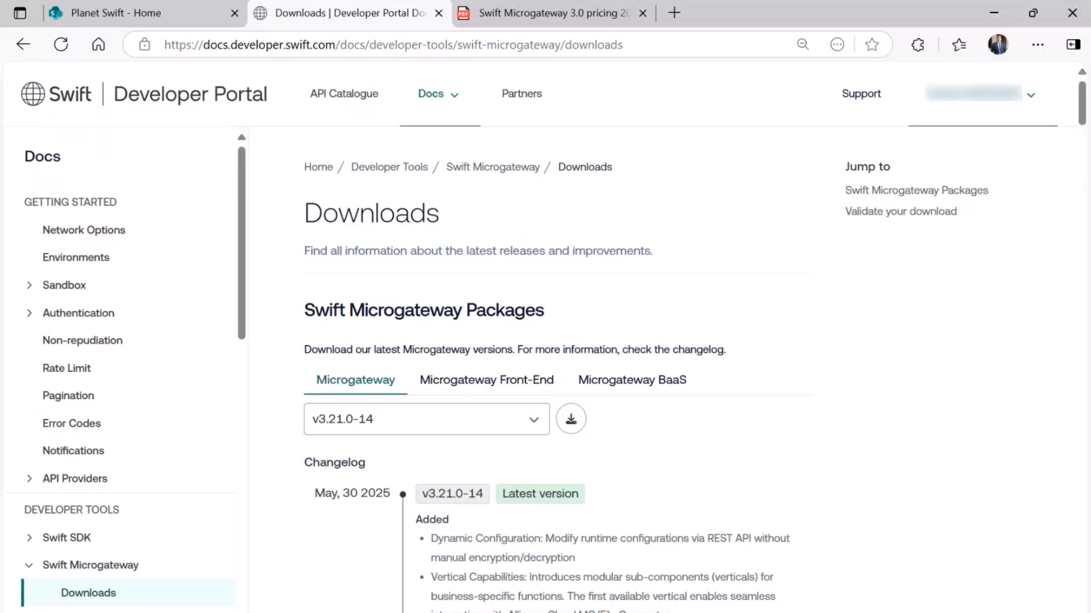
click(570, 424)
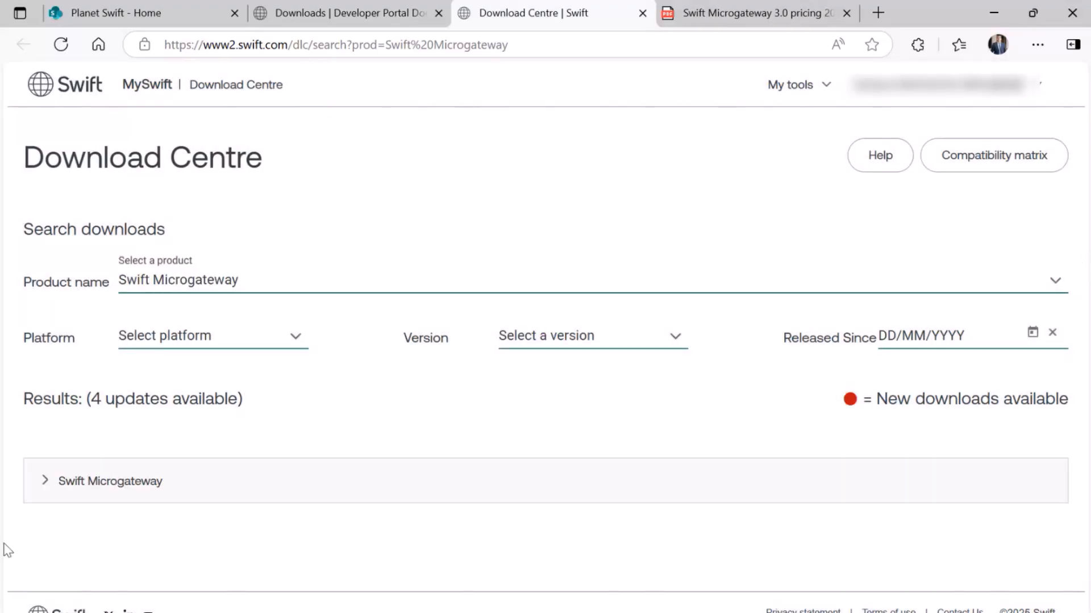
Expand the Swift Microgateway results in the Download Centre and review the available packages.
click(43, 481)
scroll(1085, 229, down, 1)
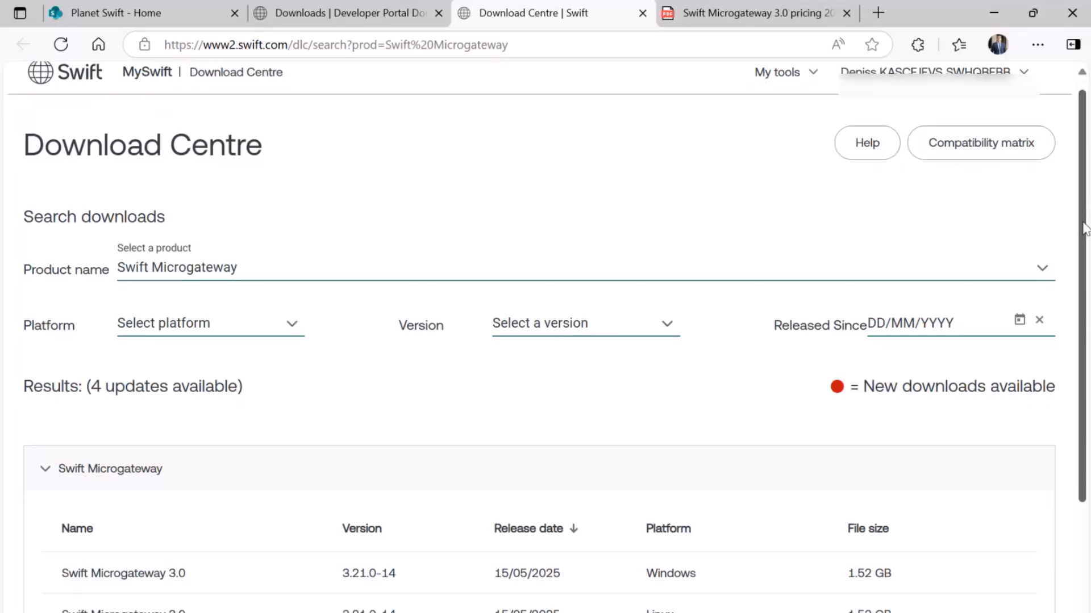
scroll(1085, 229, down, 3)
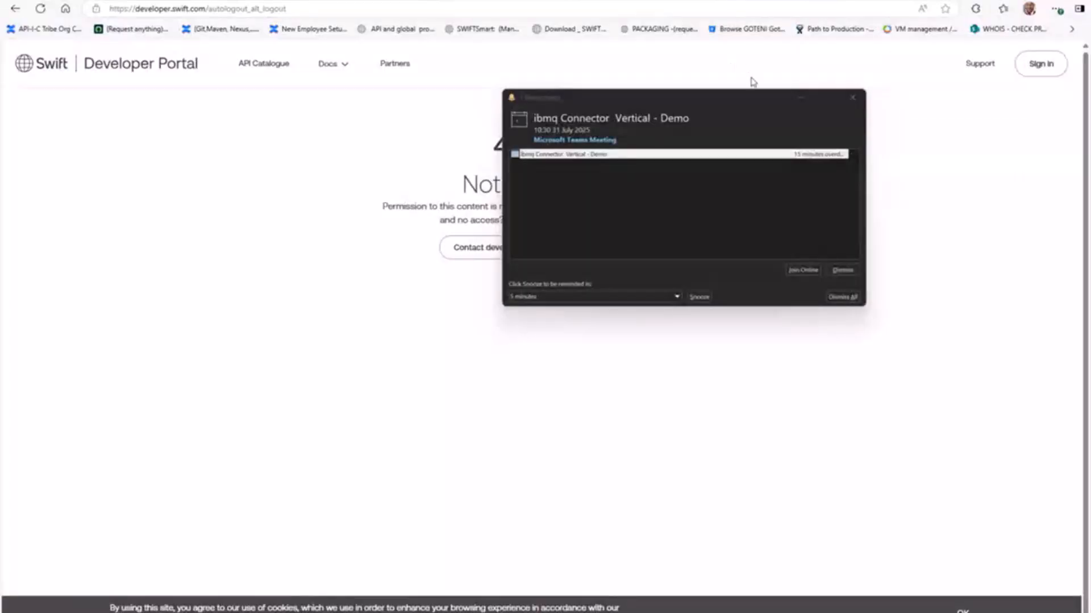
Dismiss the meeting reminder from view and extract swift-mgw-package-3.21.0-14.zip in the demo folder to its own folder with WinRAR.
click(801, 101)
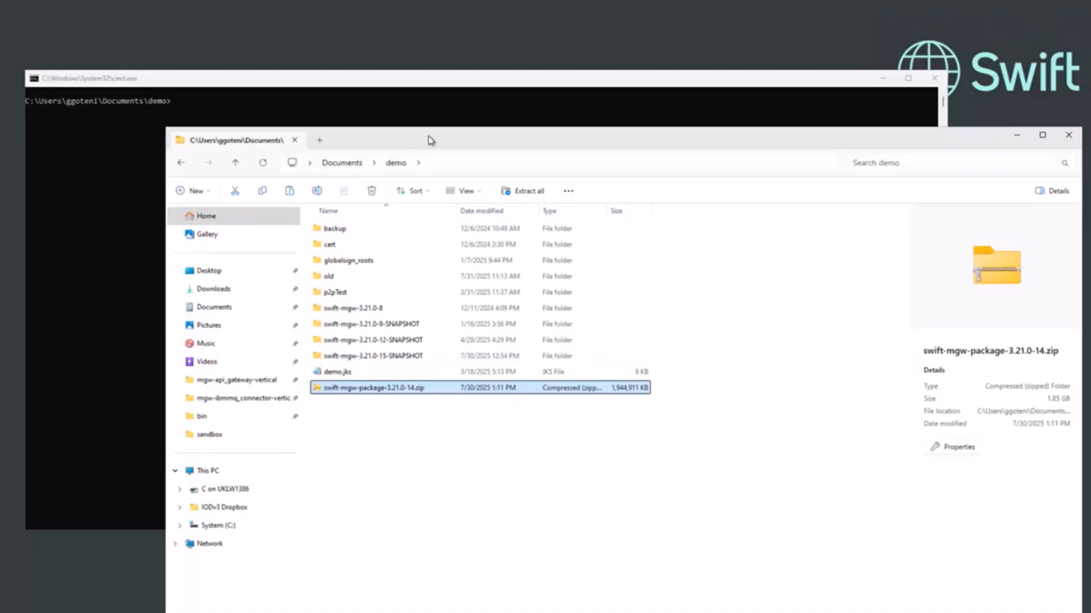
drag(410, 138, 329, 124)
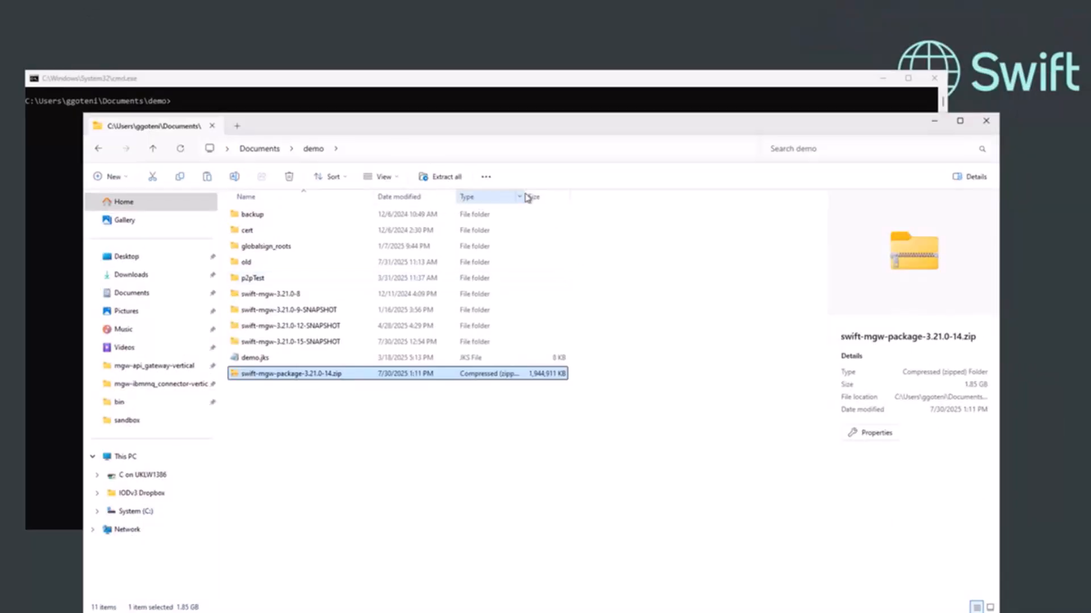
right_click(290, 376)
mouse_move(384, 338)
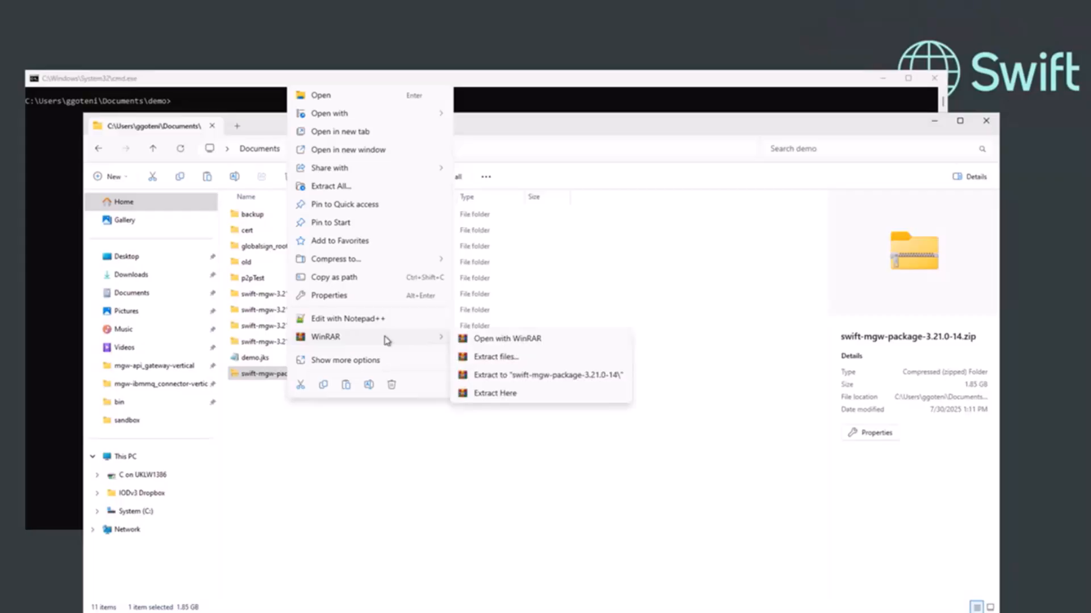
click(507, 378)
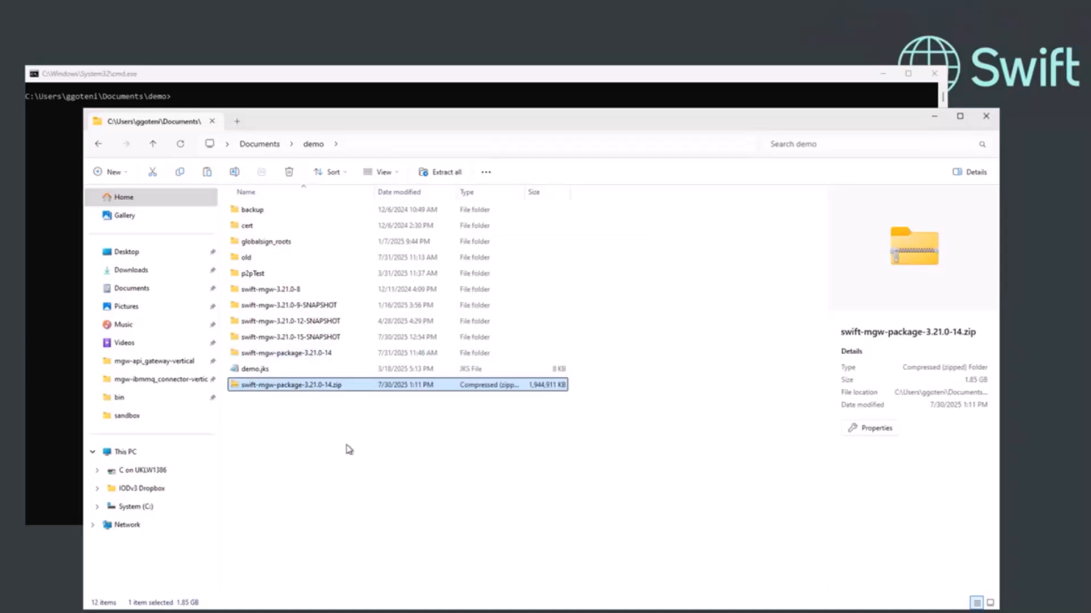
Open the swift-mgw-package-3.21.0-14 folder and extract swift-mgw-3.21.0-14.zip to its own folder with WinRAR.
click(307, 355)
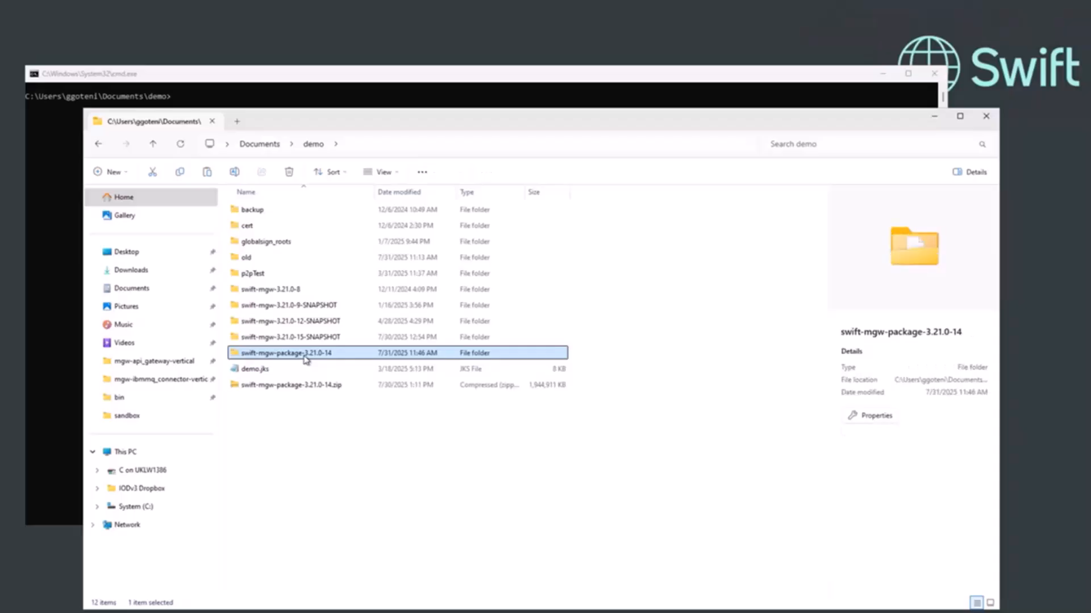
double_click(307, 356)
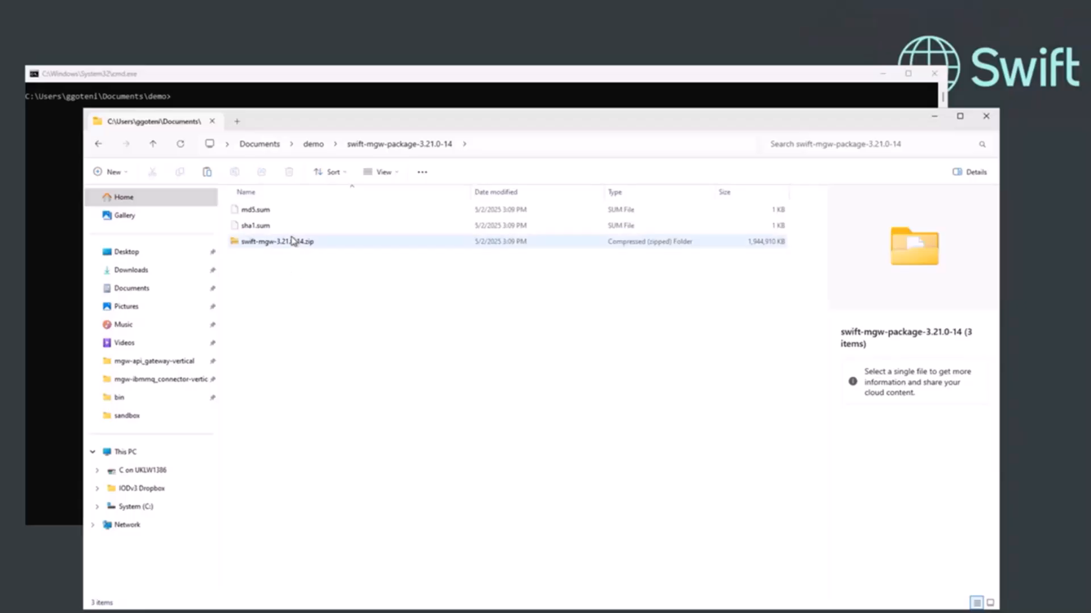
right_click(298, 243)
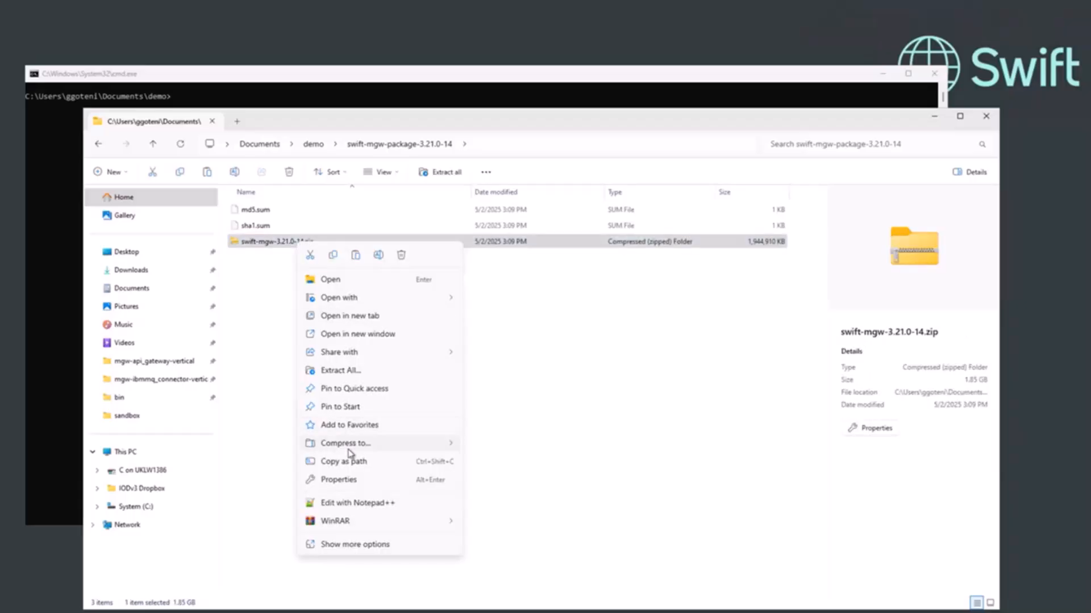
mouse_move(444, 521)
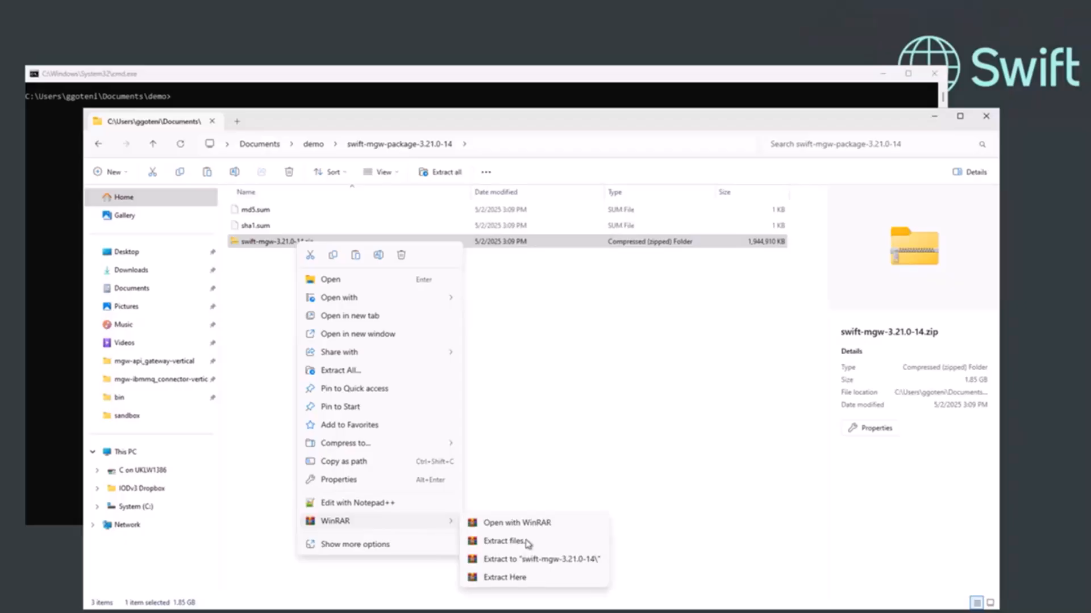
click(531, 560)
drag(536, 313, 348, 311)
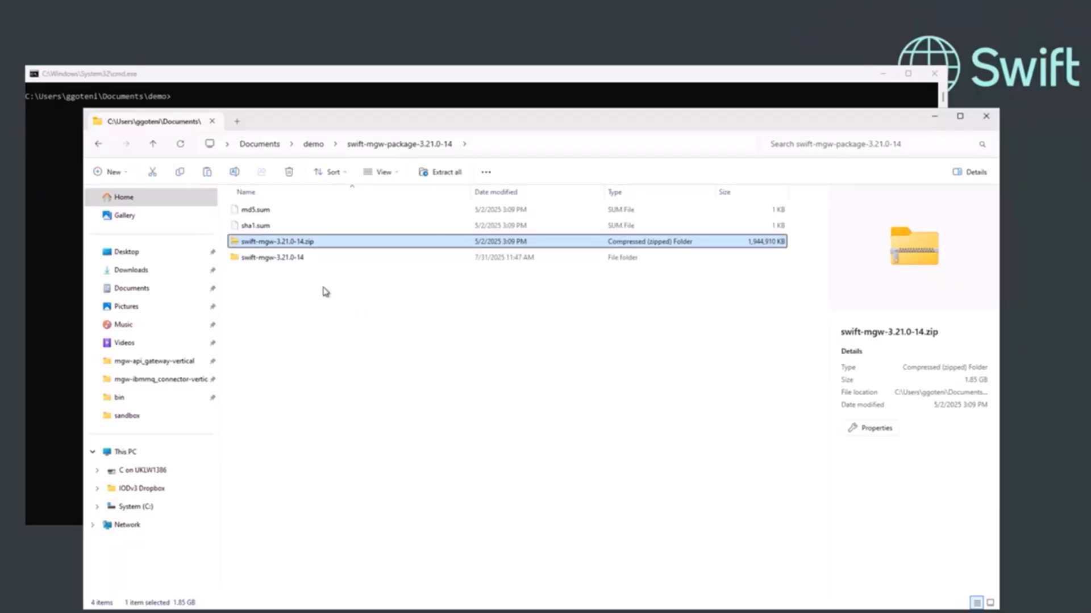
Open the extracted swift-mgw-3.21.0-14 folder and look over its contents, including the docker and front-end folders.
click(306, 259)
double_click(305, 259)
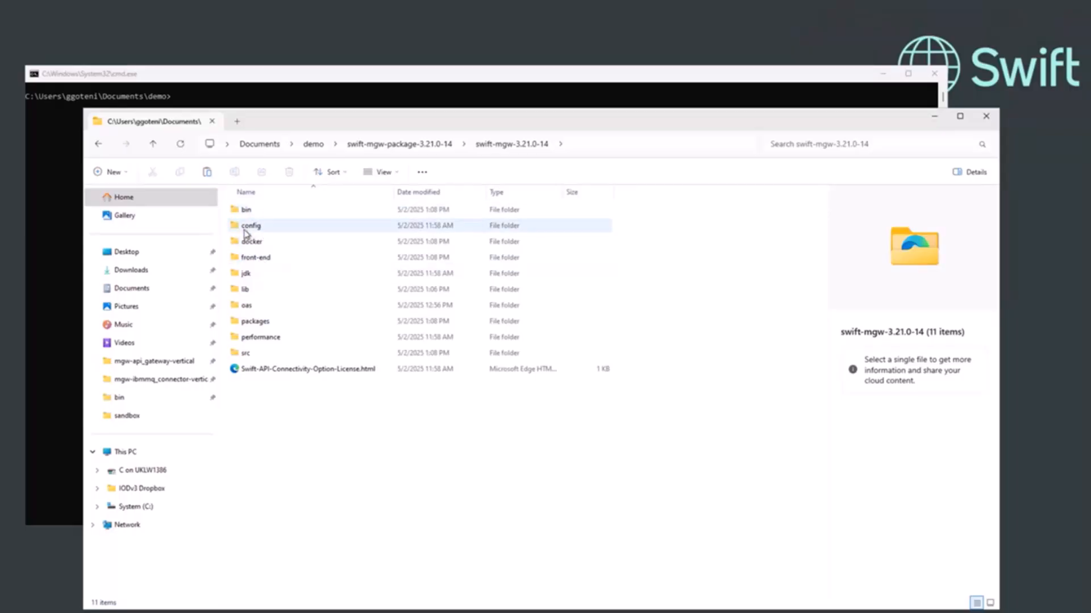
click(266, 244)
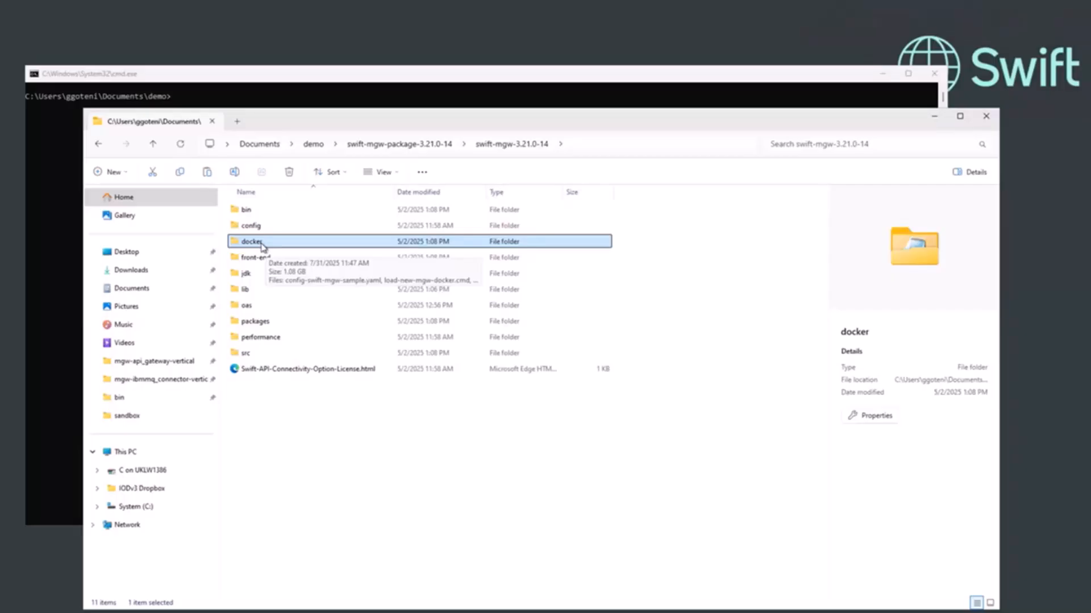
click(264, 258)
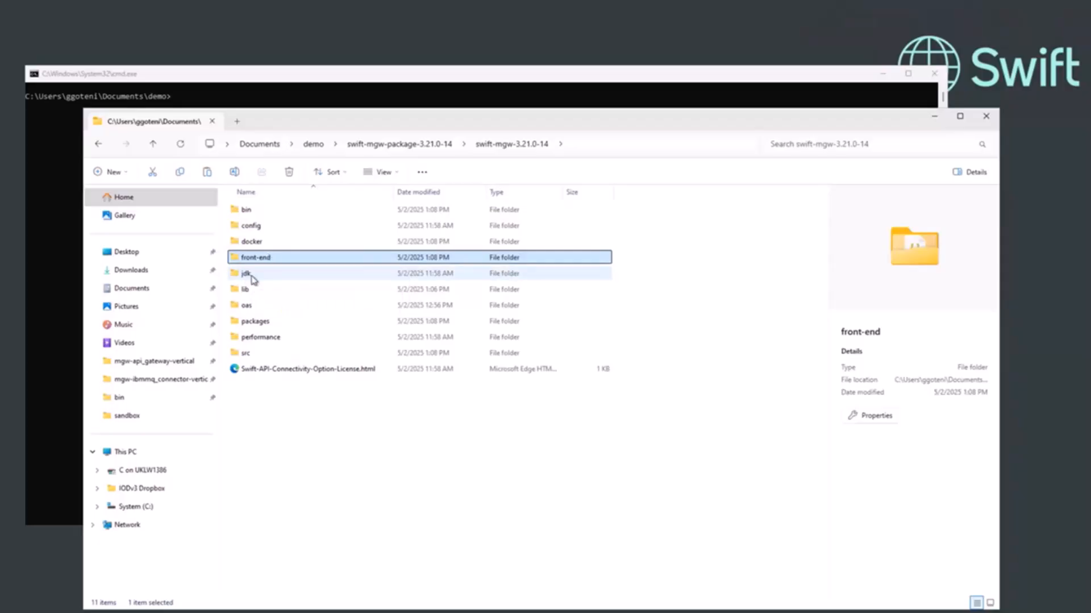
Check which platform folders the jdk folder contains, and return to the swift-mgw-3.21.0-14 folder.
click(254, 279)
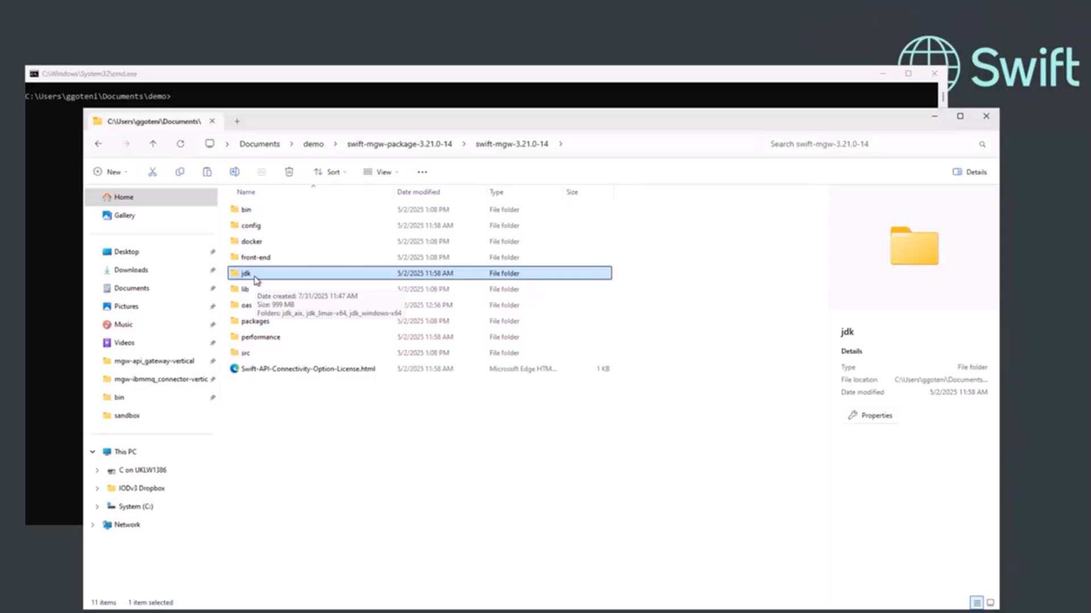
double_click(254, 279)
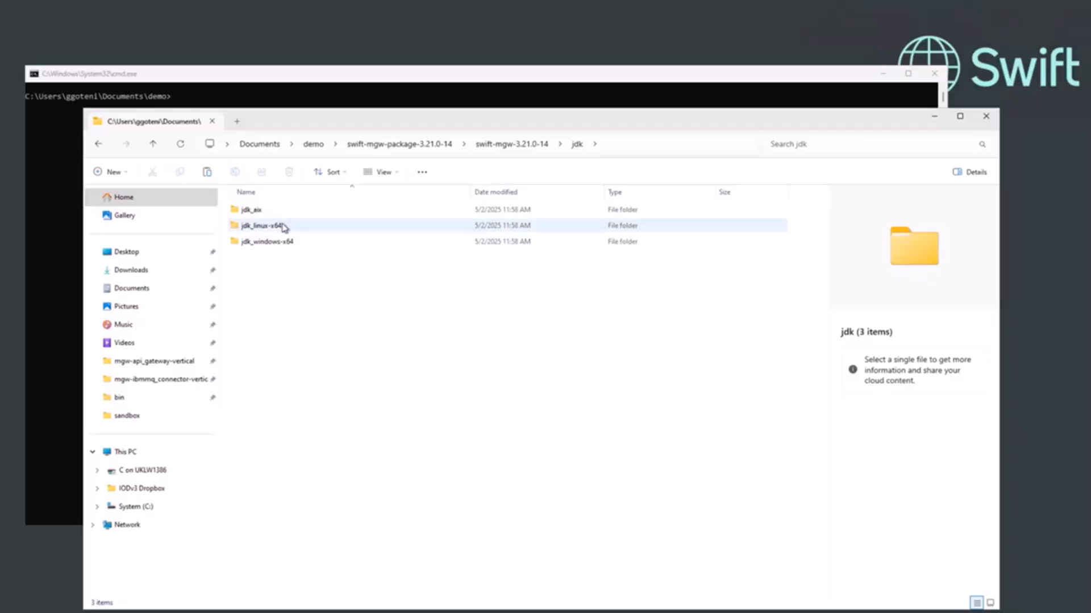
click(507, 147)
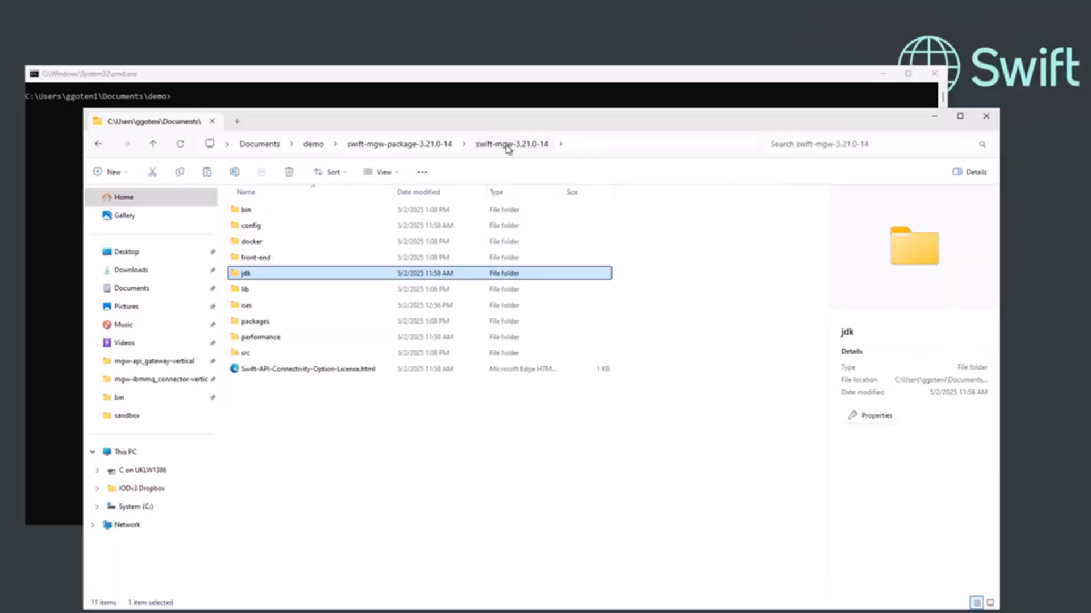
Look over the lib, oas, packages, performance and src folders inside swift-mgw-3.21.0-14.
click(248, 293)
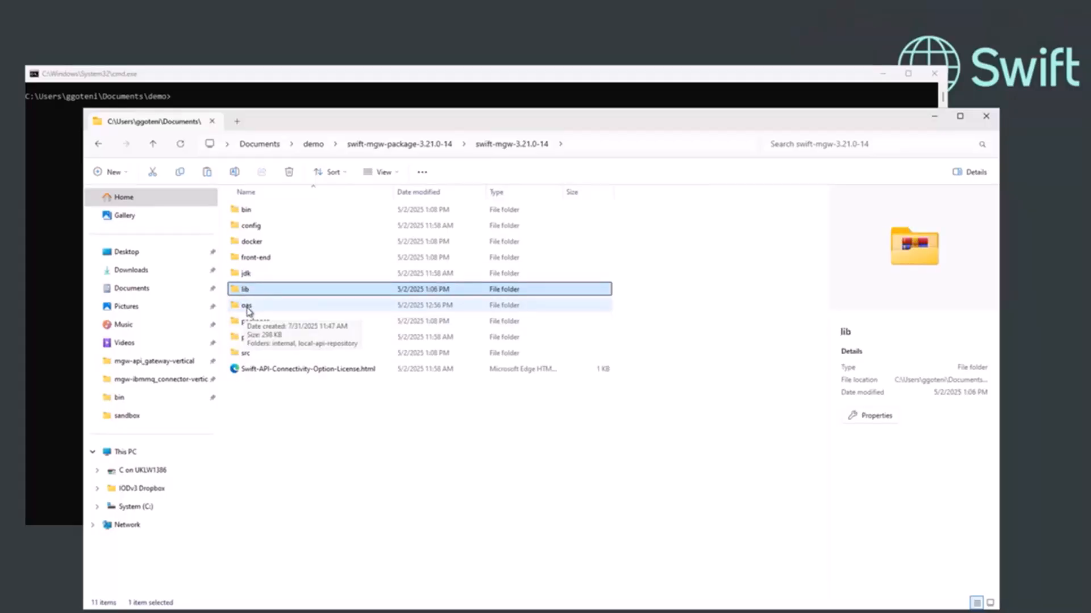
click(249, 311)
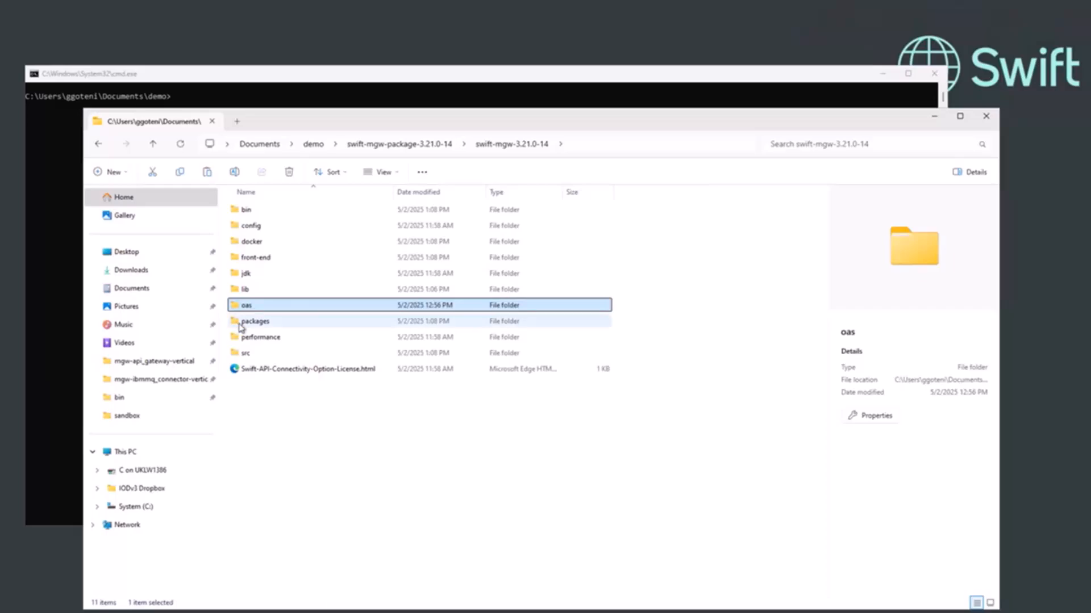
click(243, 323)
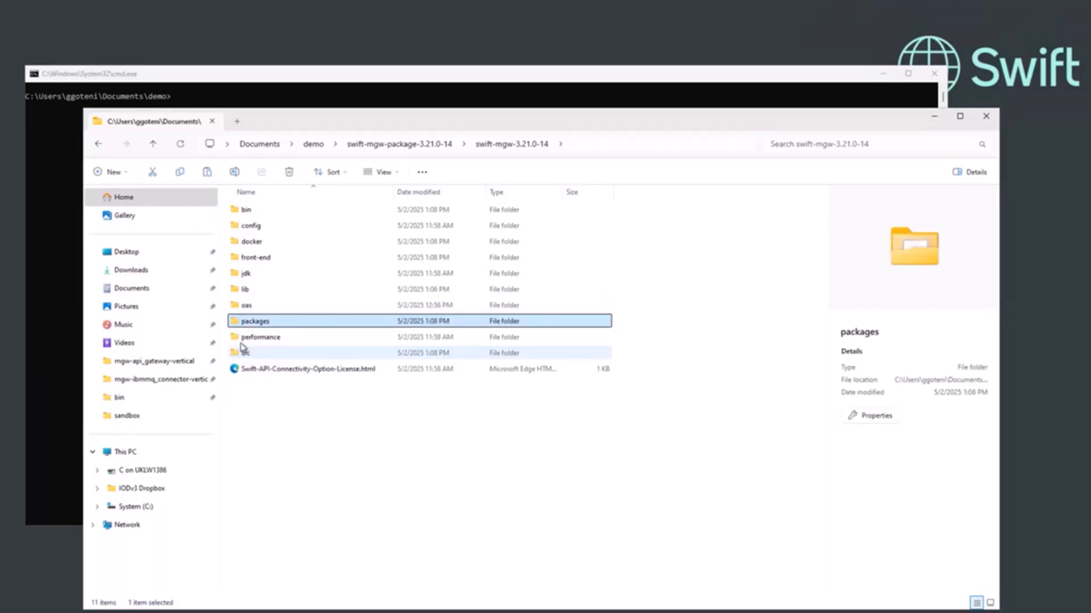
click(253, 339)
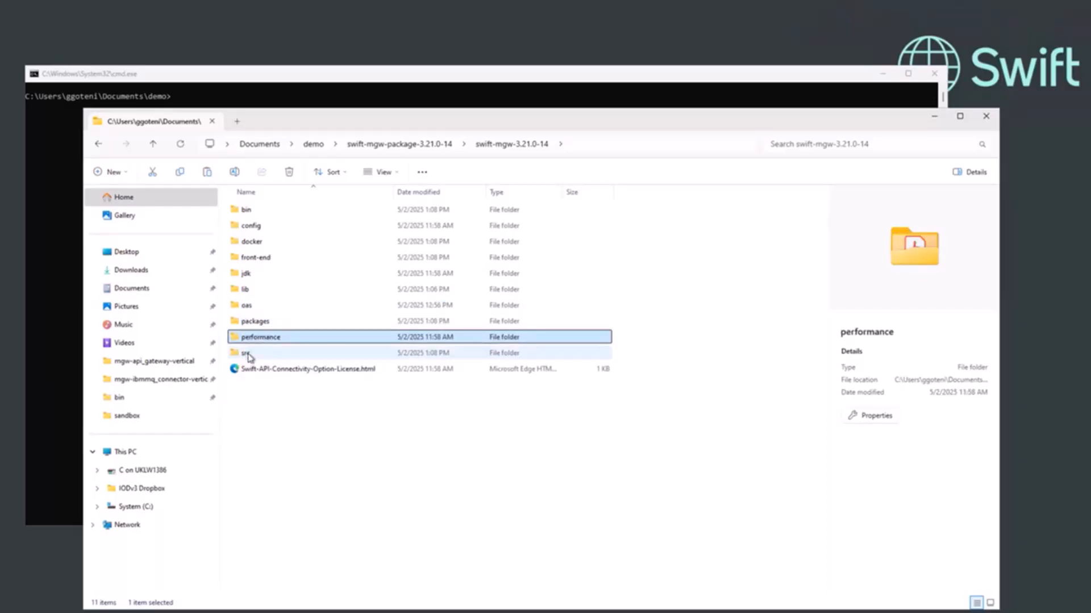
click(251, 354)
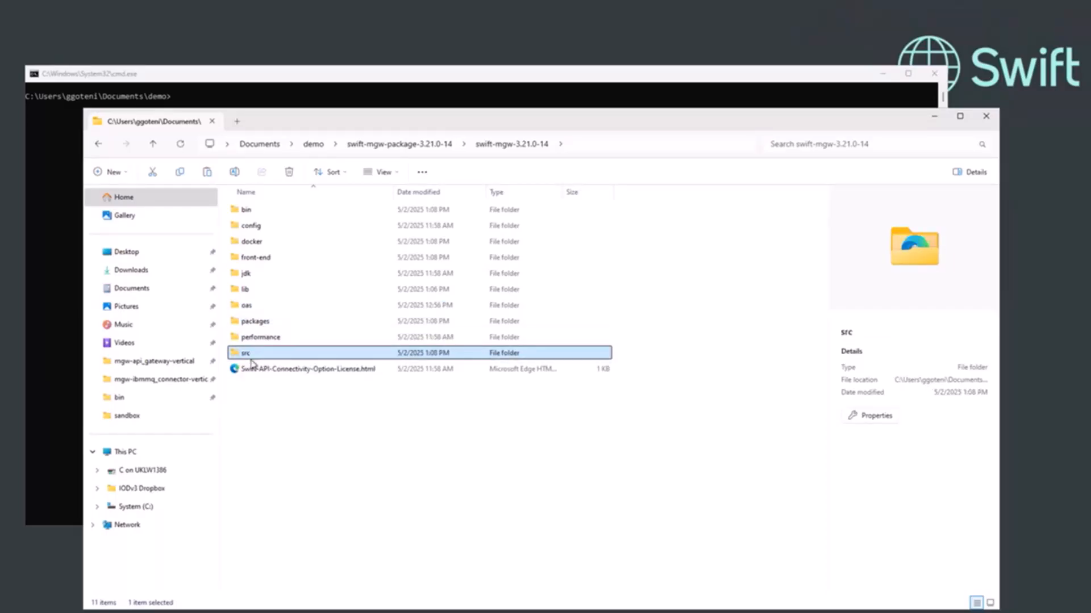
Open the verticals folder inside packages and point out the mgw-ibmmq_connector-vertical folder.
click(255, 322)
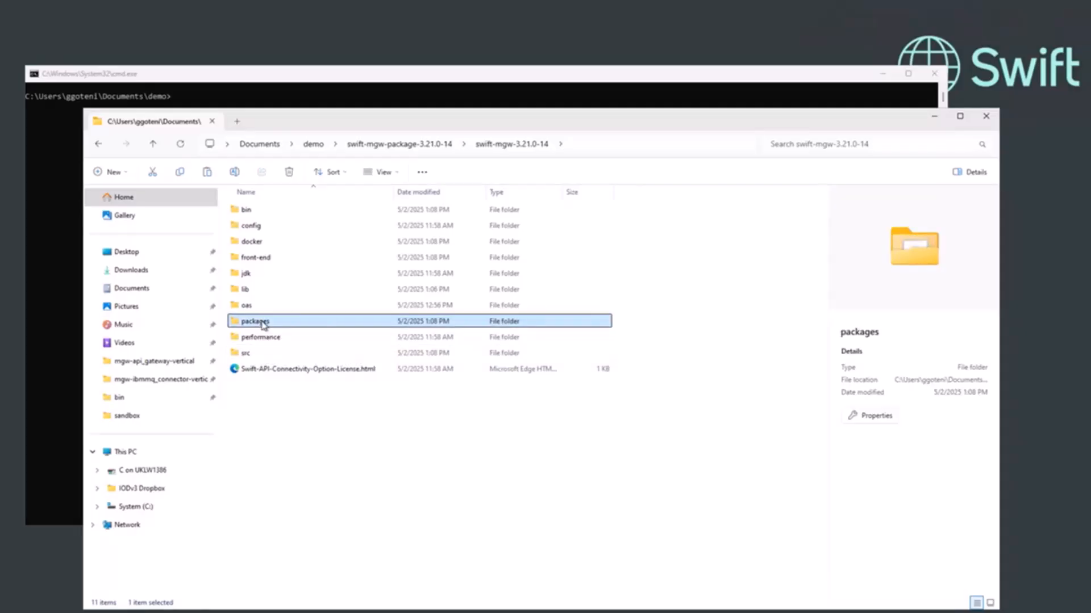
click(262, 322)
double_click(236, 321)
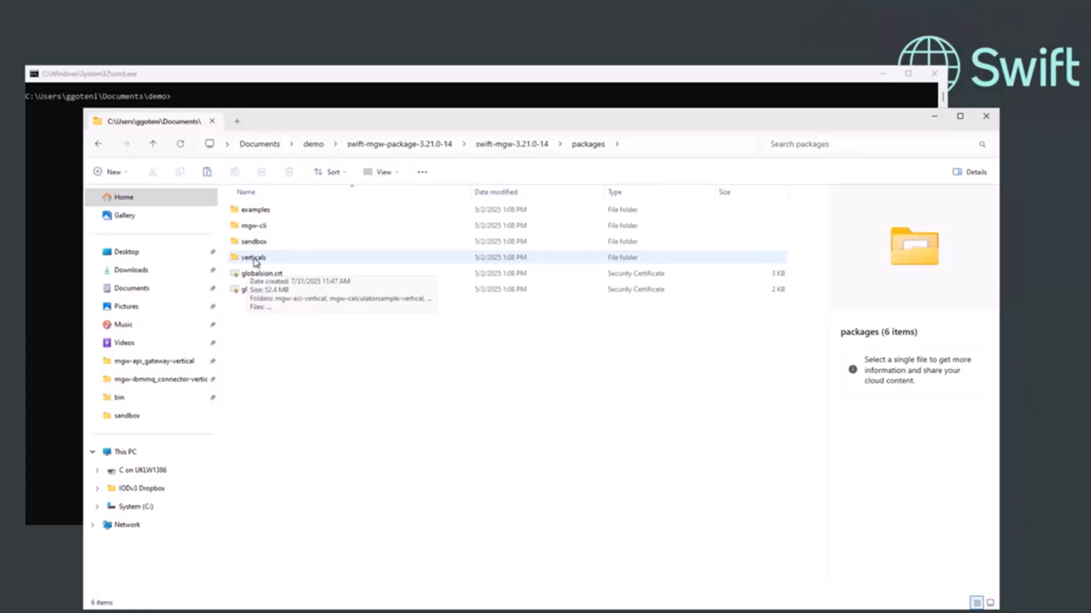
double_click(253, 260)
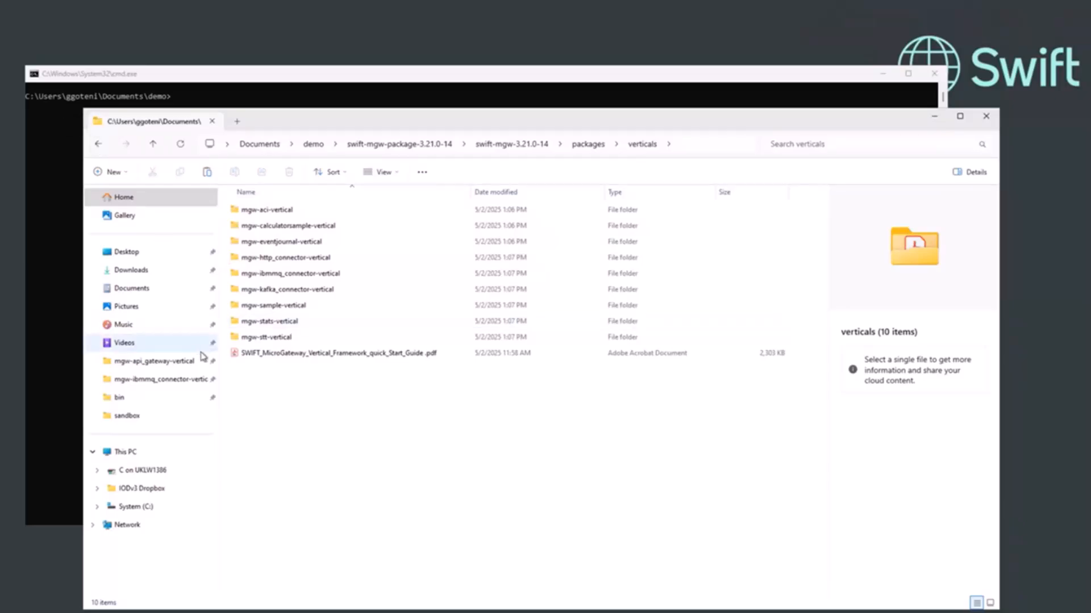
click(266, 275)
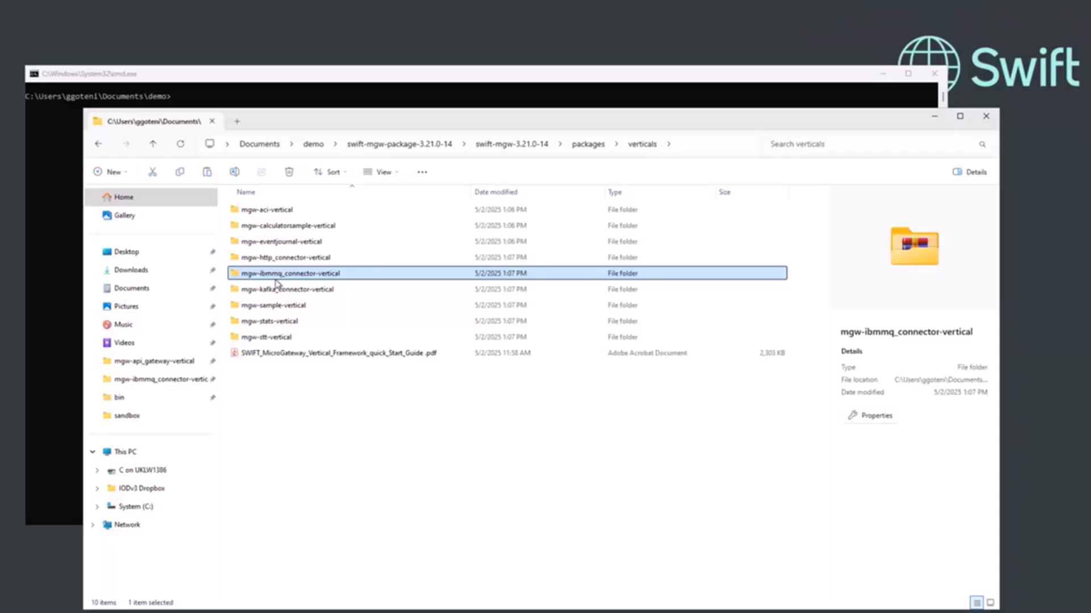
Copy the extracted swift-mgw-3.21.0-14 folder from swift-mgw-package-3.21.0-14 into the demo folder.
click(99, 146)
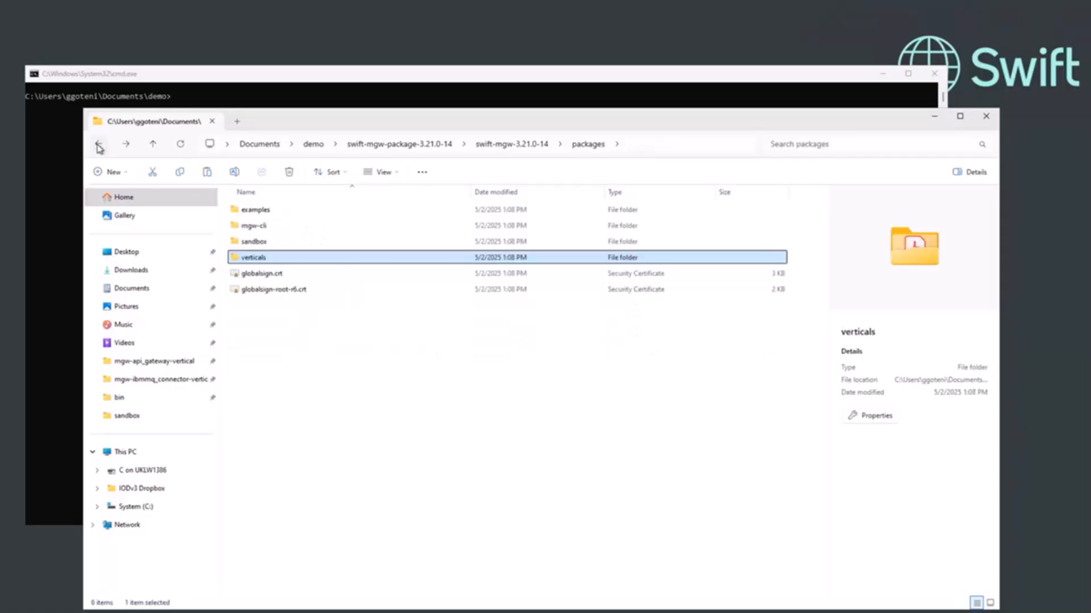
click(100, 146)
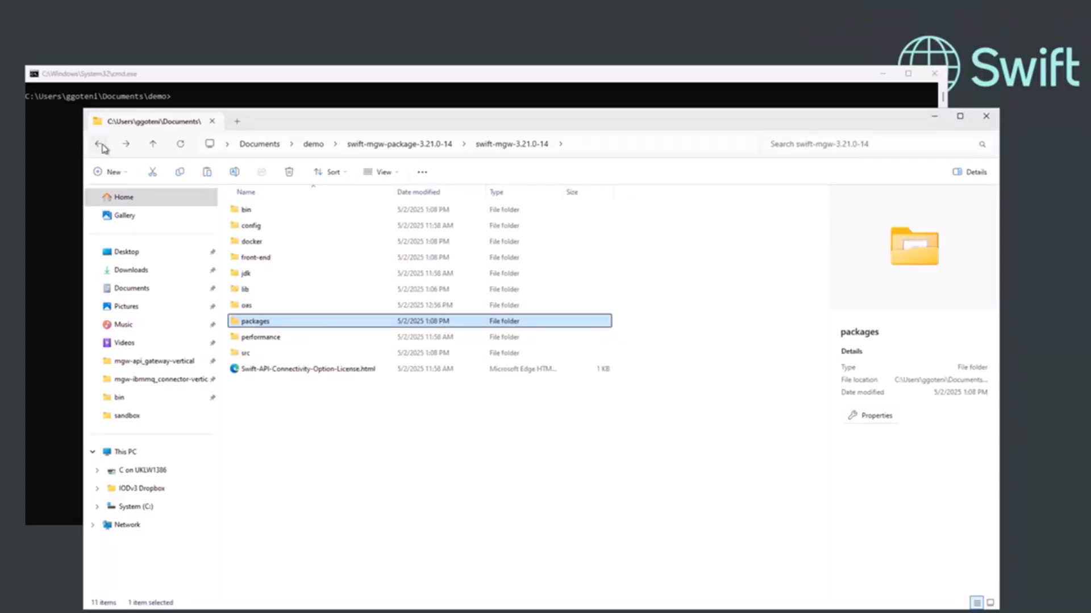
click(100, 146)
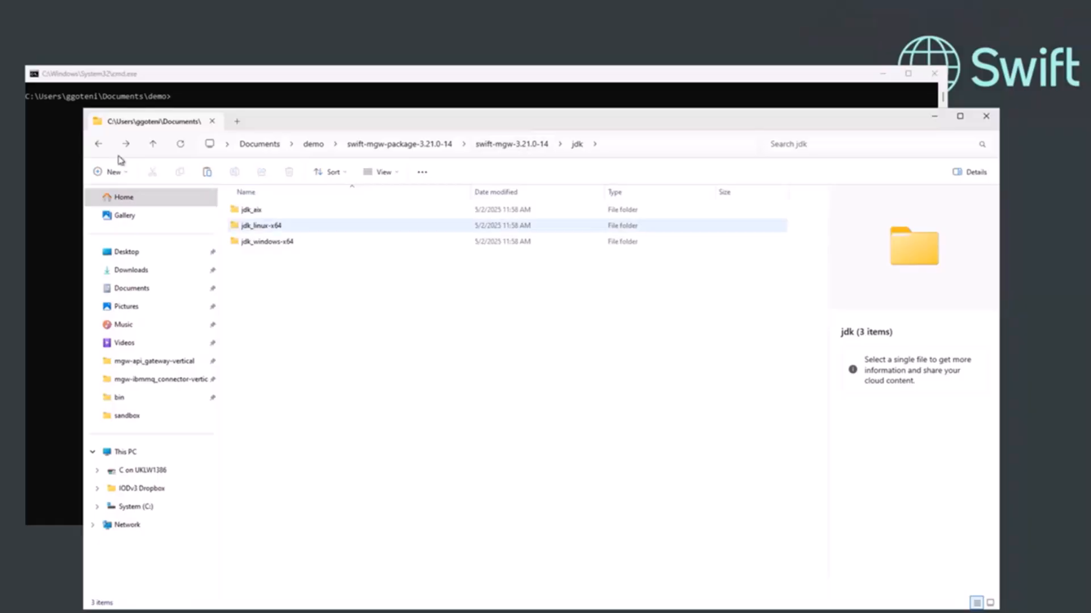
click(426, 145)
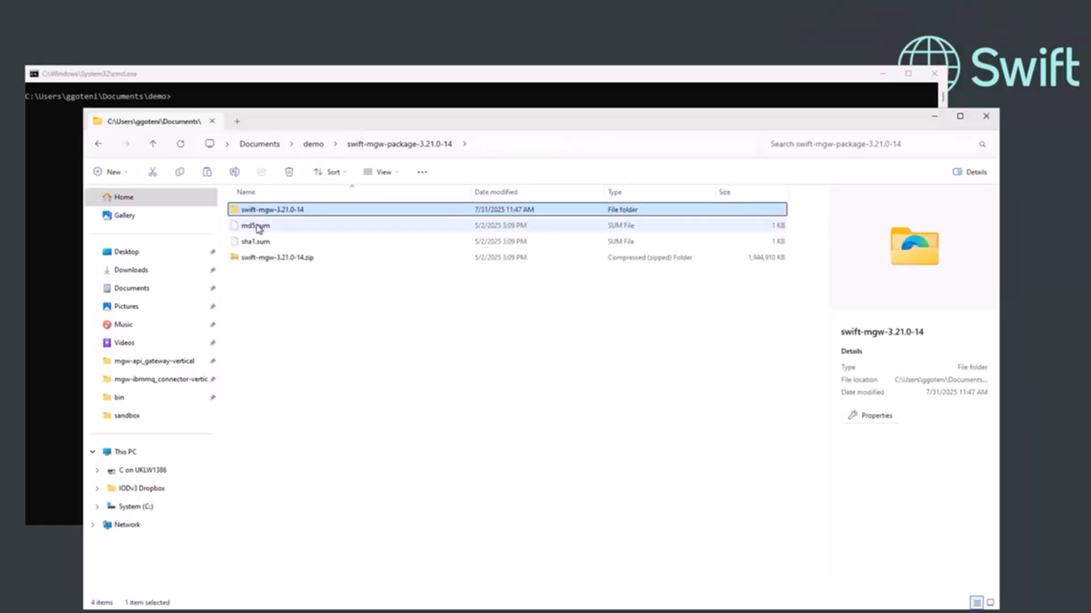
click(259, 228)
click(261, 210)
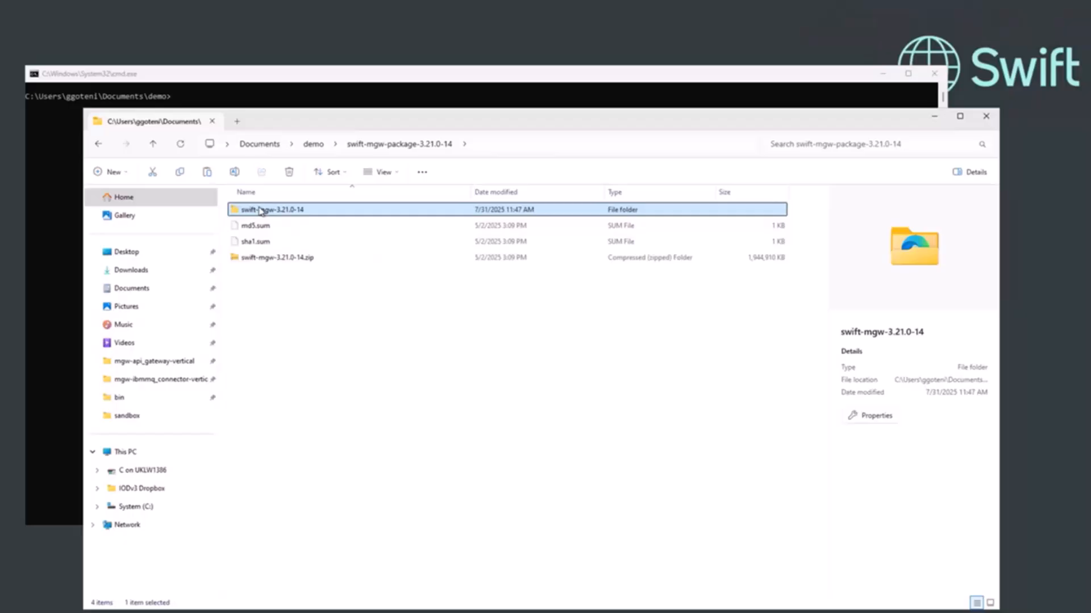
click(312, 145)
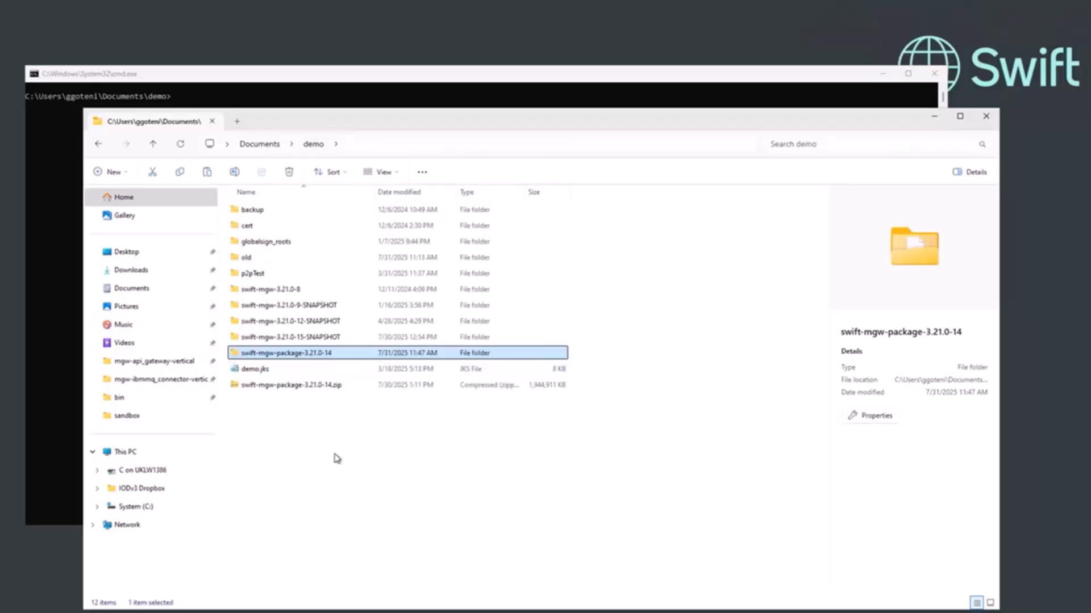
key(ctrl+v)
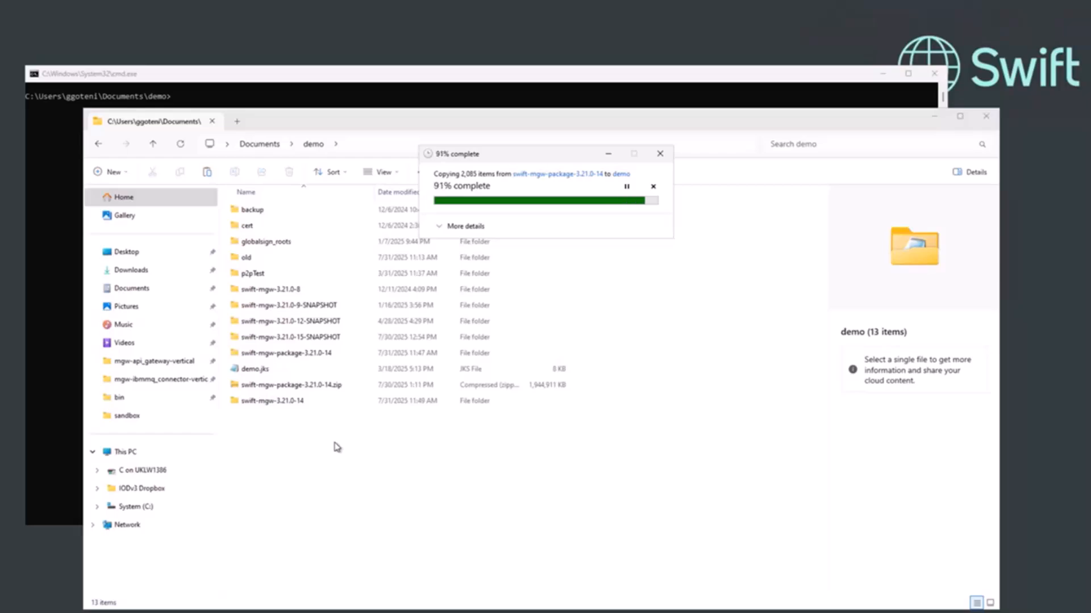
Open the copied swift-mgw-3.21.0-14 folder in demo and check the scripts in its bin folder.
click(306, 356)
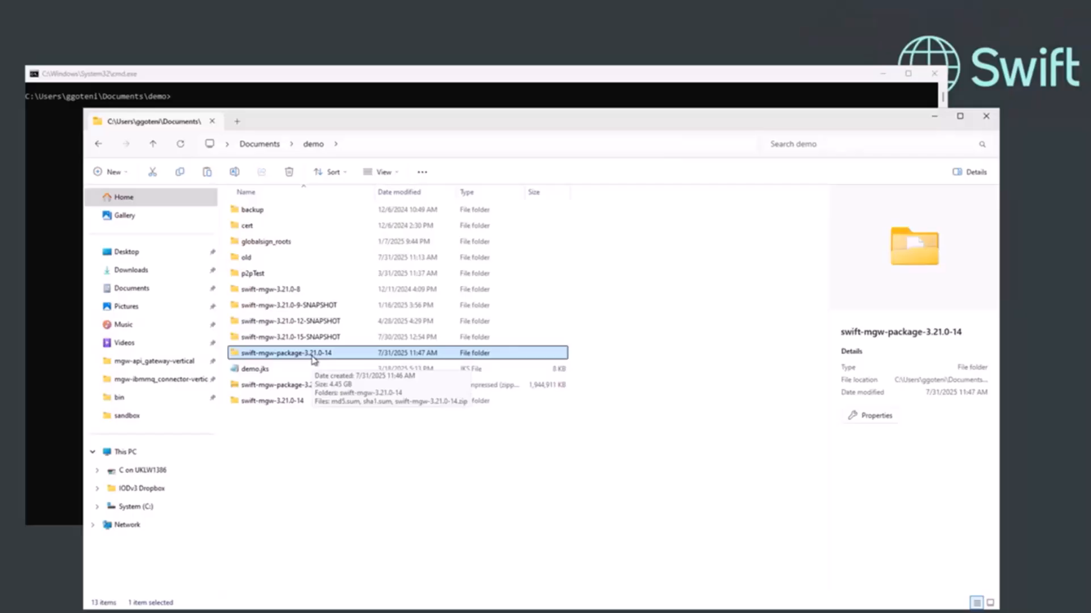
double_click(278, 401)
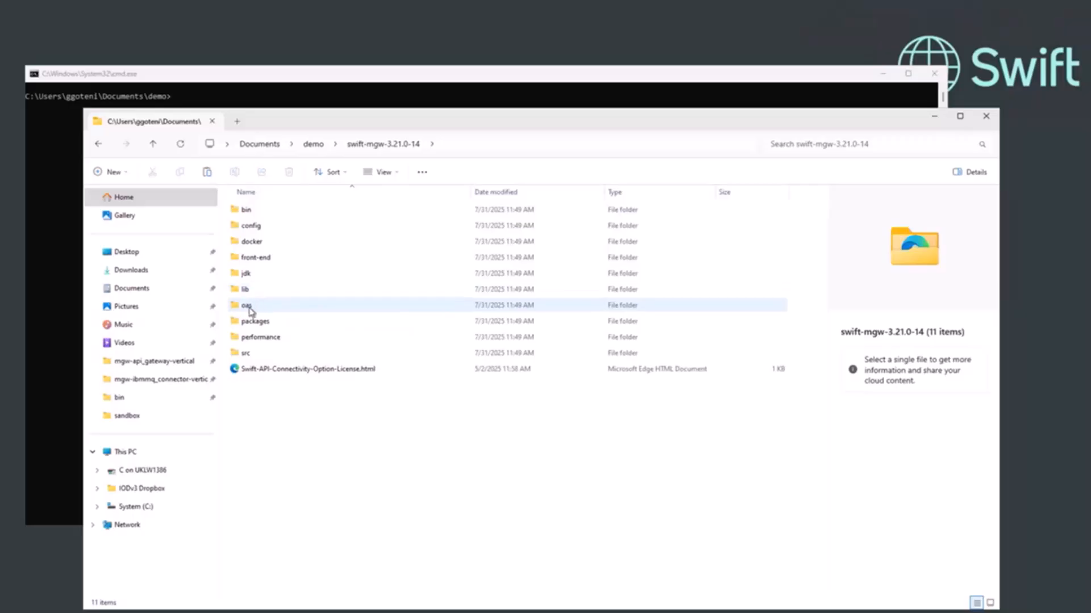
double_click(248, 210)
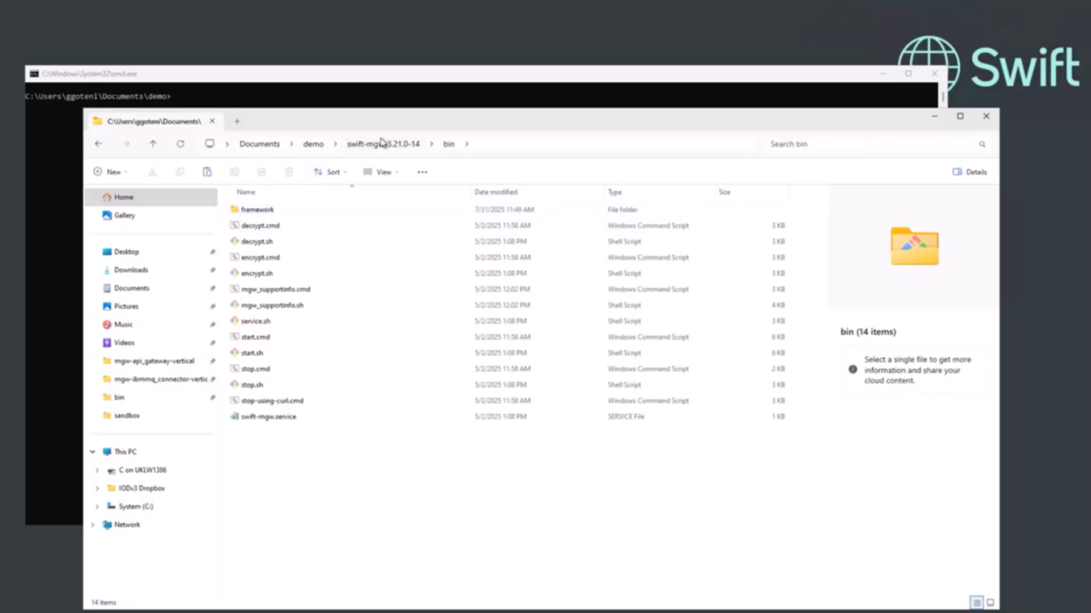
key(alt+Up)
Open config-swift-mgw.yaml from the config folder in Notepad, skim its parameters and close it.
double_click(256, 222)
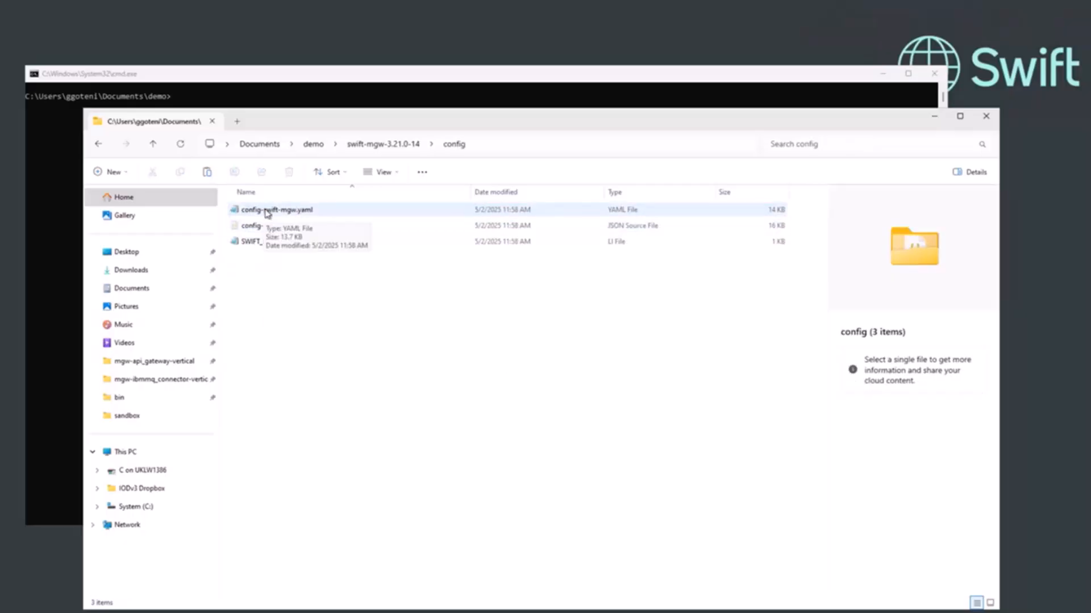
click(265, 211)
double_click(266, 211)
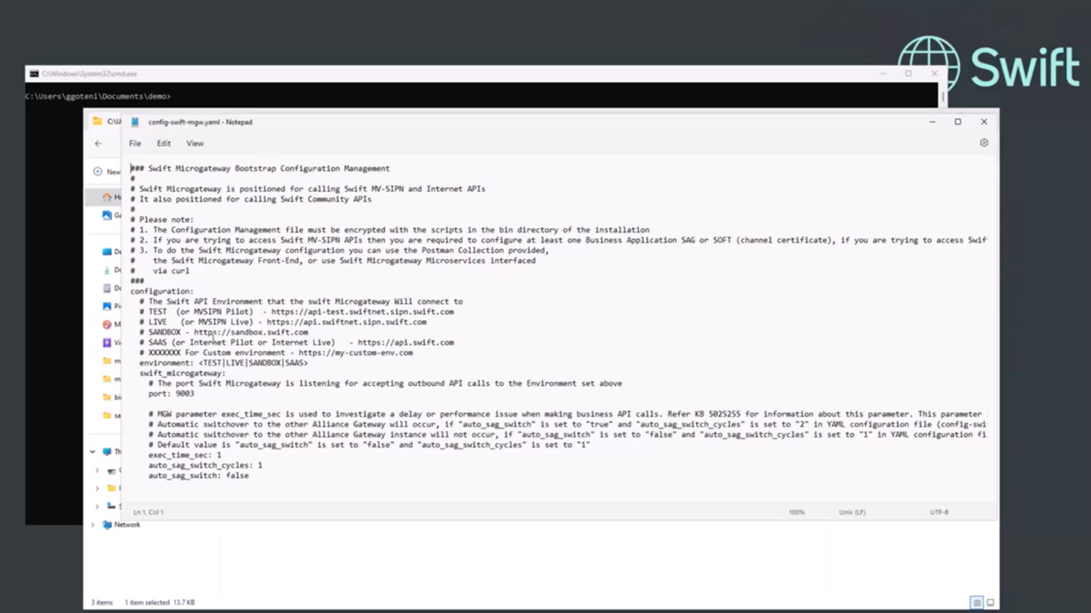
scroll(217, 345, down, 20)
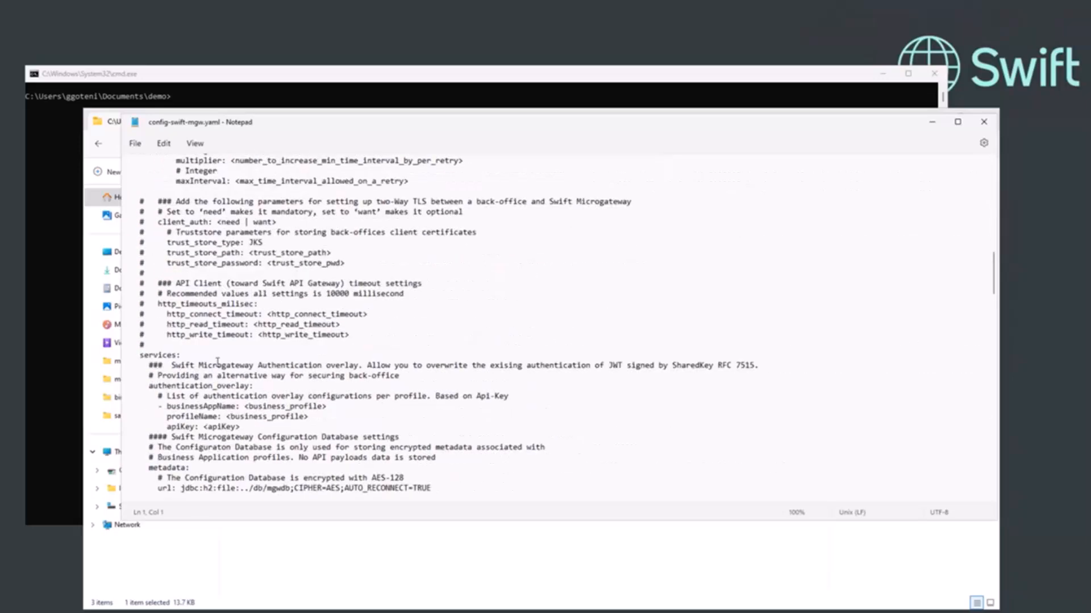
scroll(217, 361, up, 20)
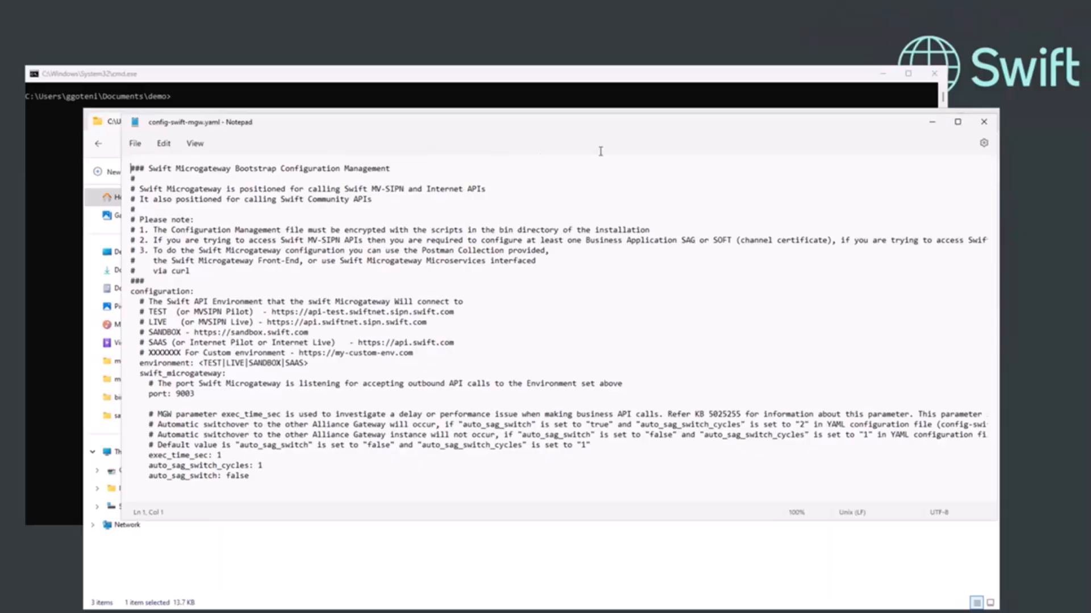
drag(807, 125, 636, 311)
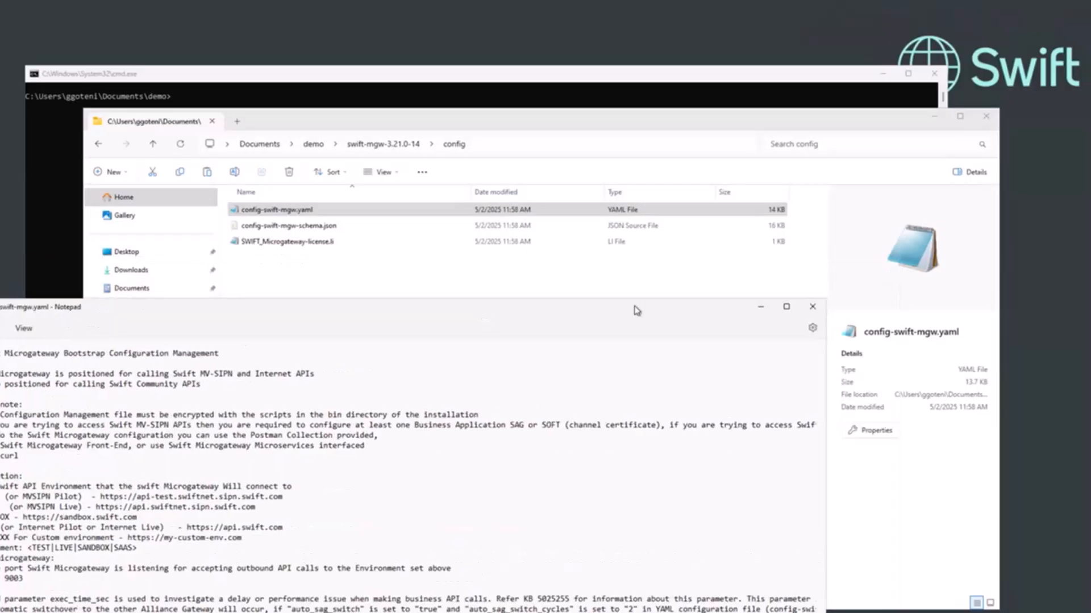
click(812, 307)
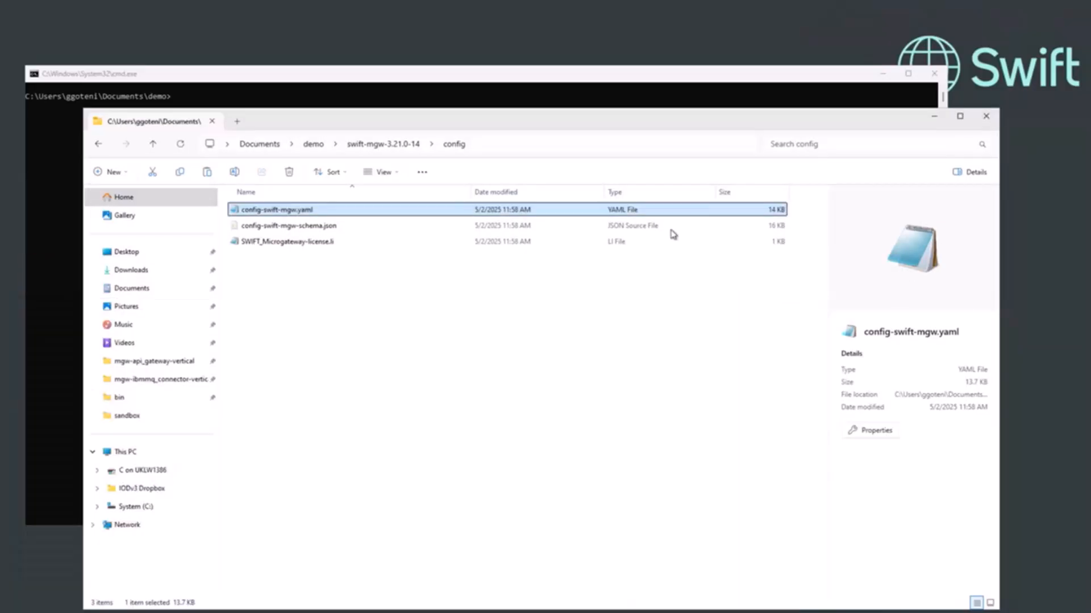
Open config-swift-mgw-sample.yaml from the docker folder of swift-mgw-3.21.0-14.
click(391, 145)
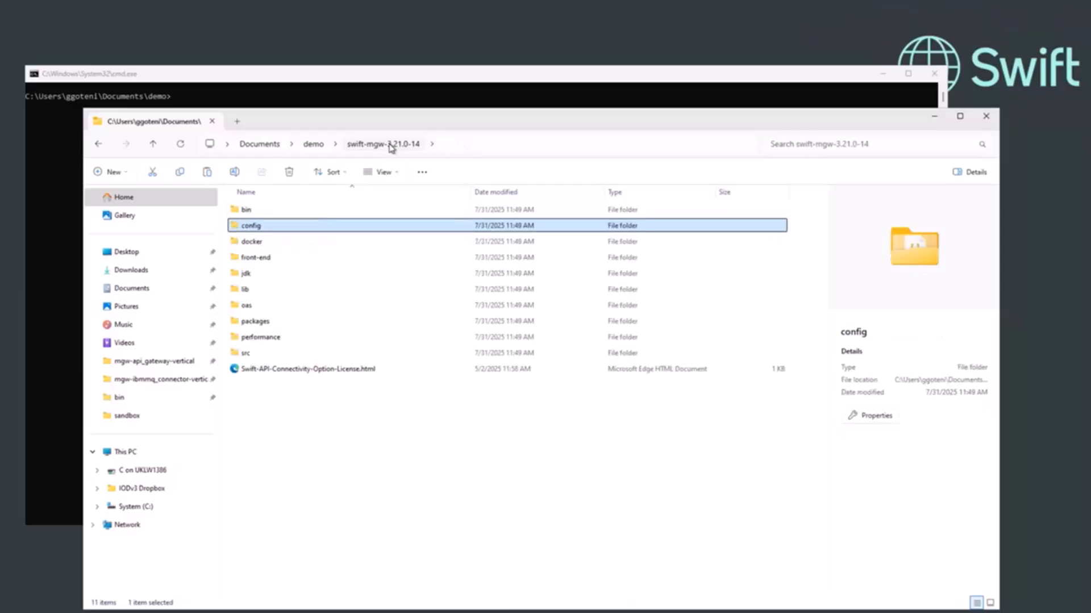
double_click(267, 244)
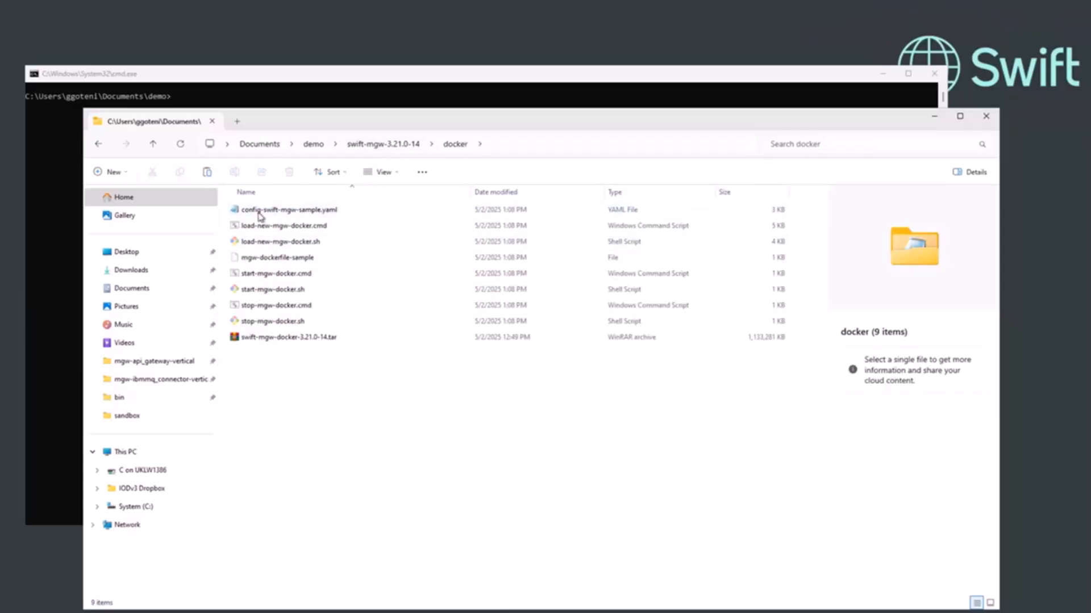
double_click(318, 211)
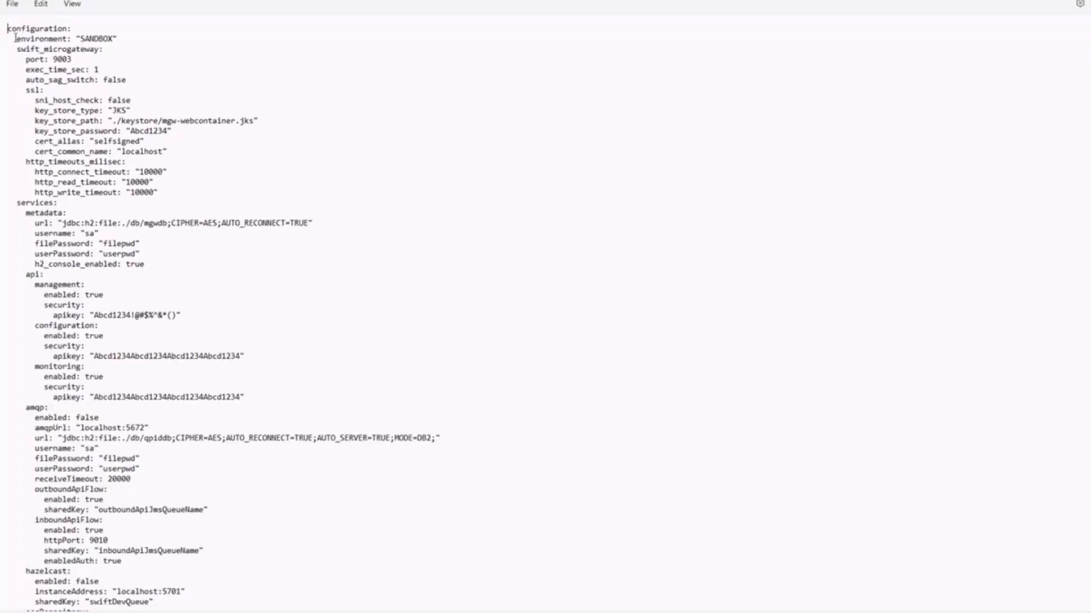
Examine the environment setting and the ssl block of the sample configuration, highlighting the keystore password and cert_alias values.
drag(15, 37, 130, 39)
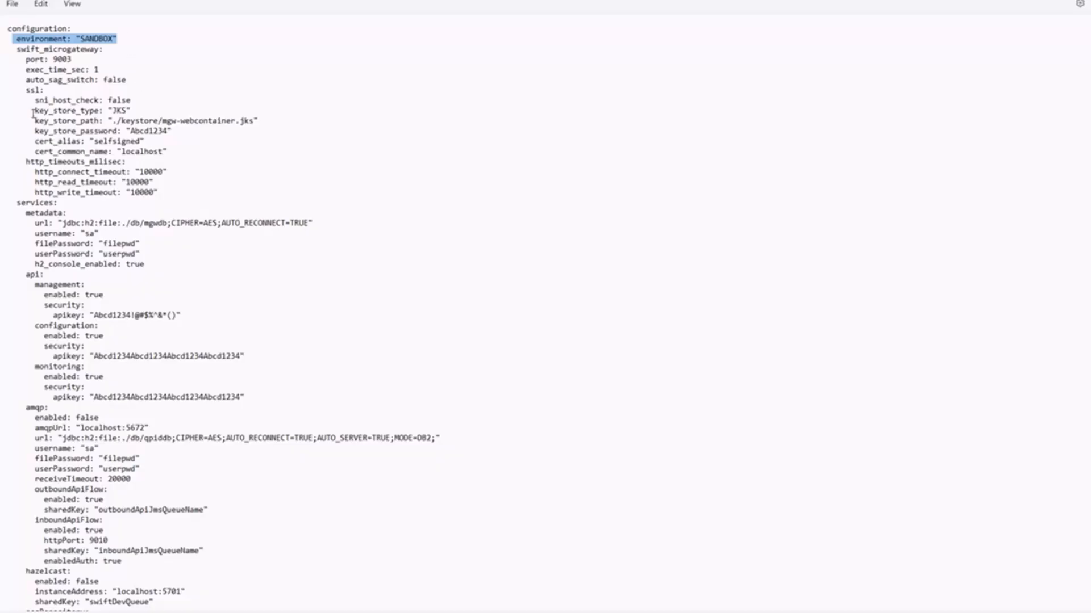
drag(26, 90, 164, 156)
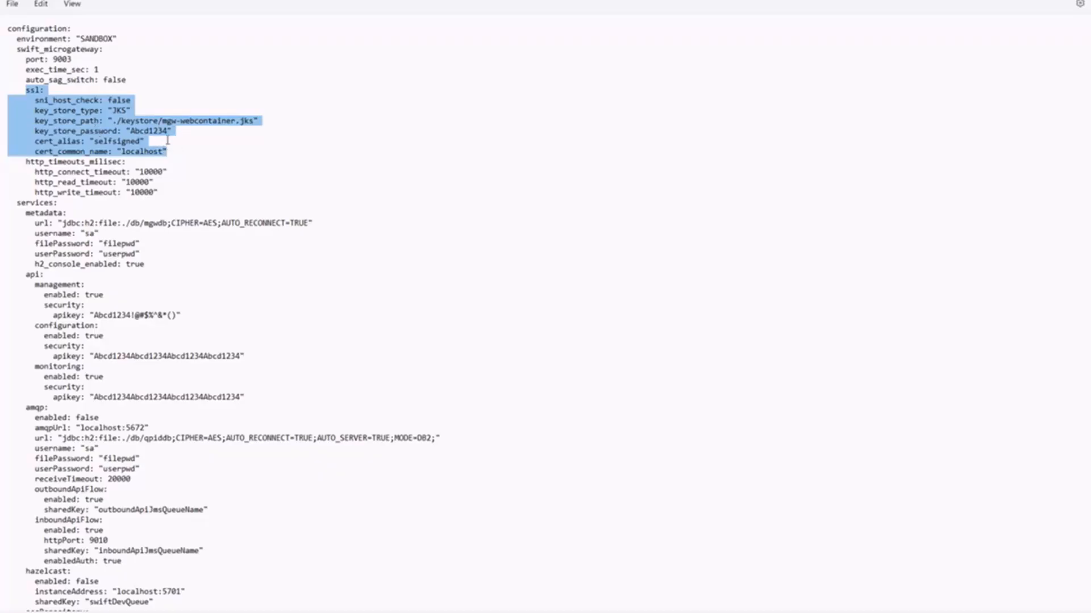
click(146, 142)
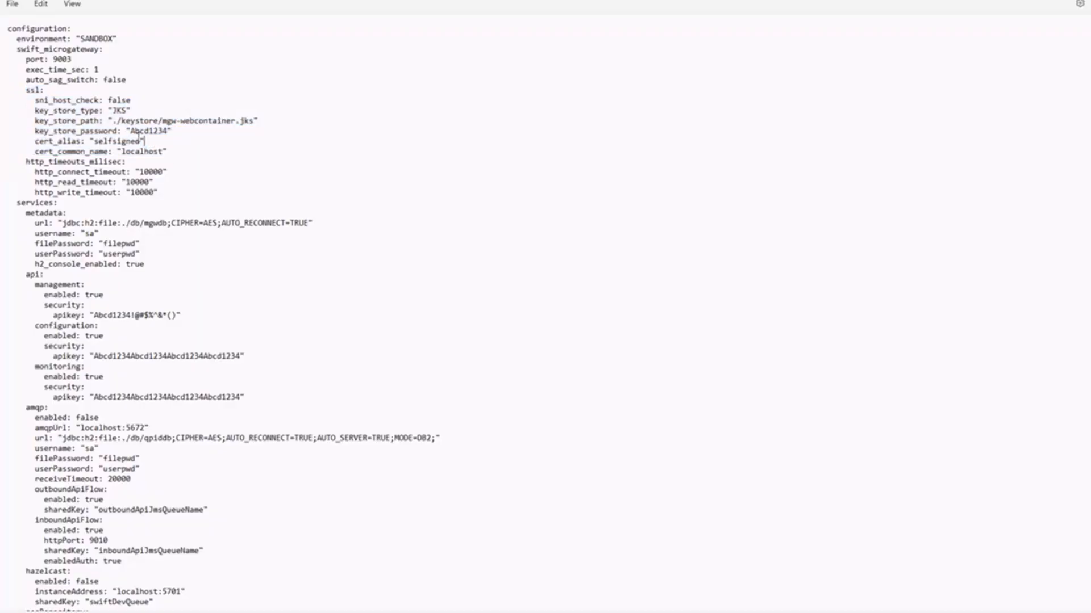
drag(126, 131, 194, 135)
drag(144, 143, 90, 142)
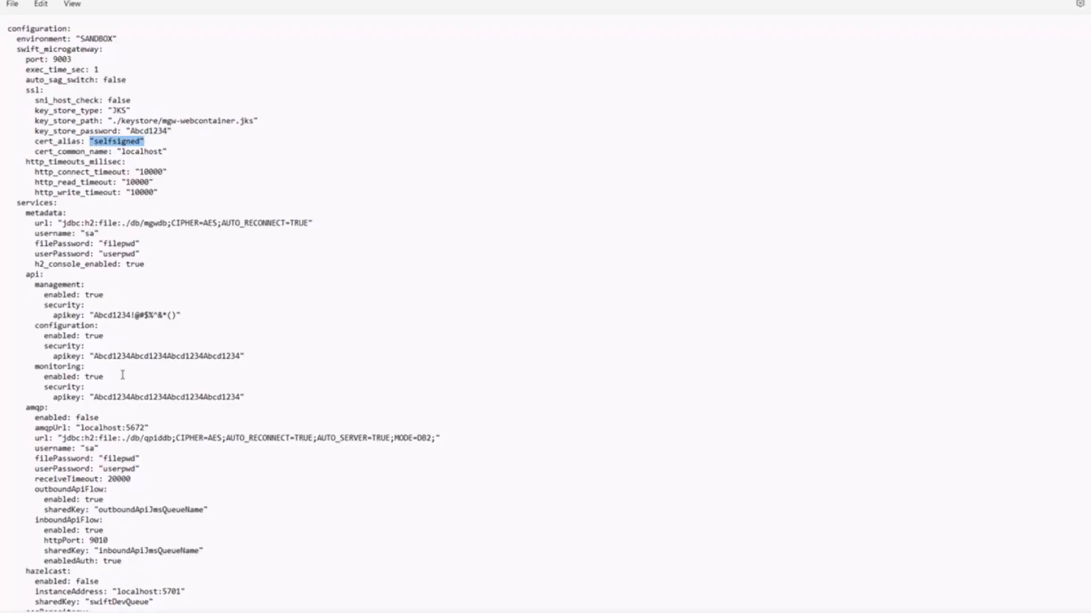
Review the services settings, highlighting the amqpUrl and url lines under amqp, and continue to the logging section.
scroll(121, 375, down, 10)
scroll(110, 311, up, 4)
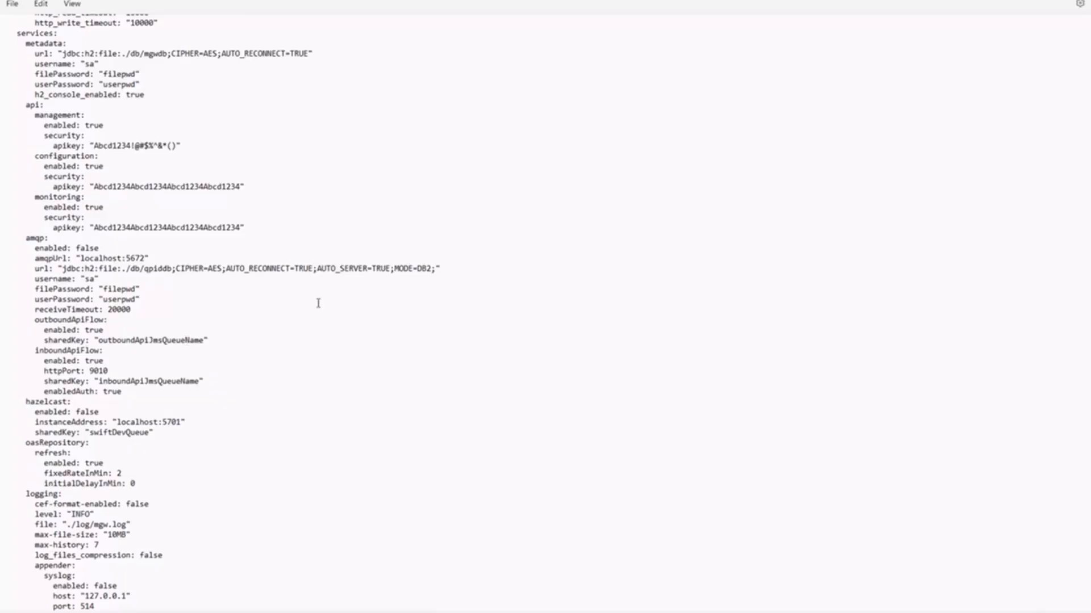
drag(445, 268, 35, 259)
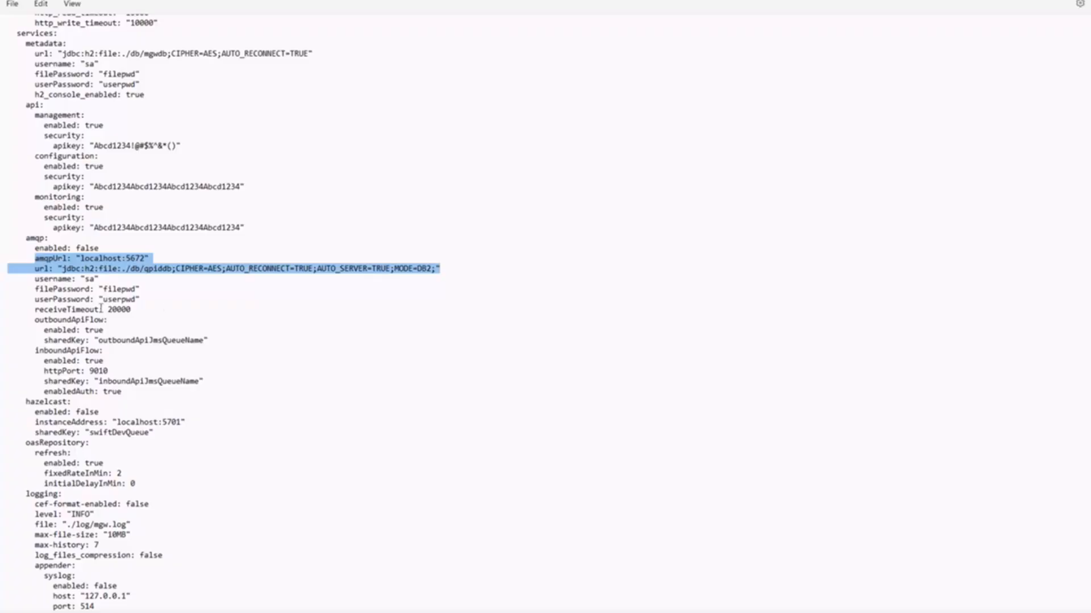
scroll(82, 334, down, 4)
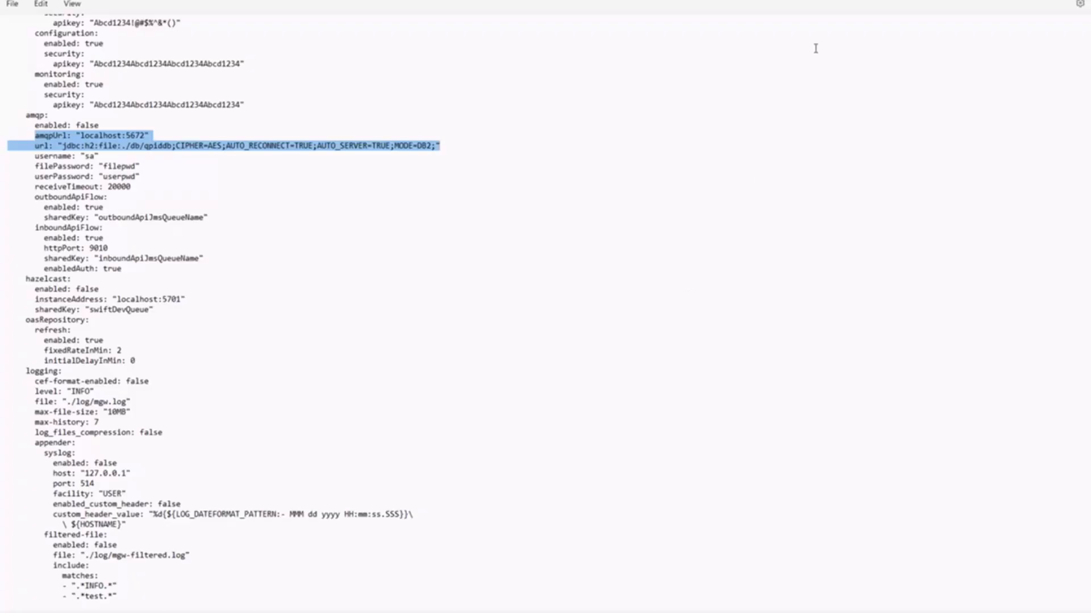
double_click(693, 1)
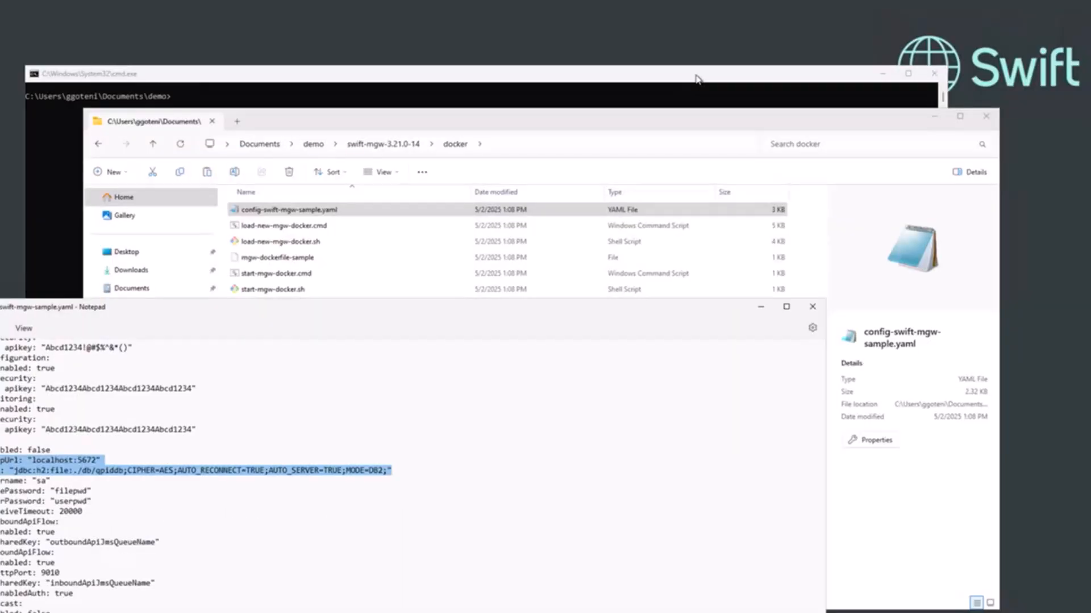
click(814, 310)
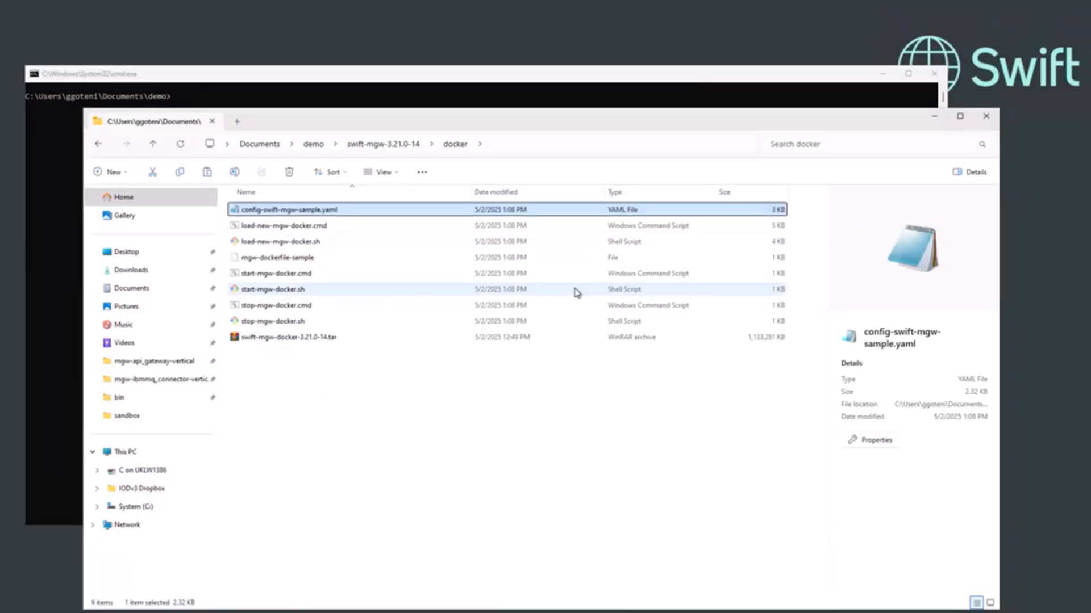
click(299, 224)
click(300, 211)
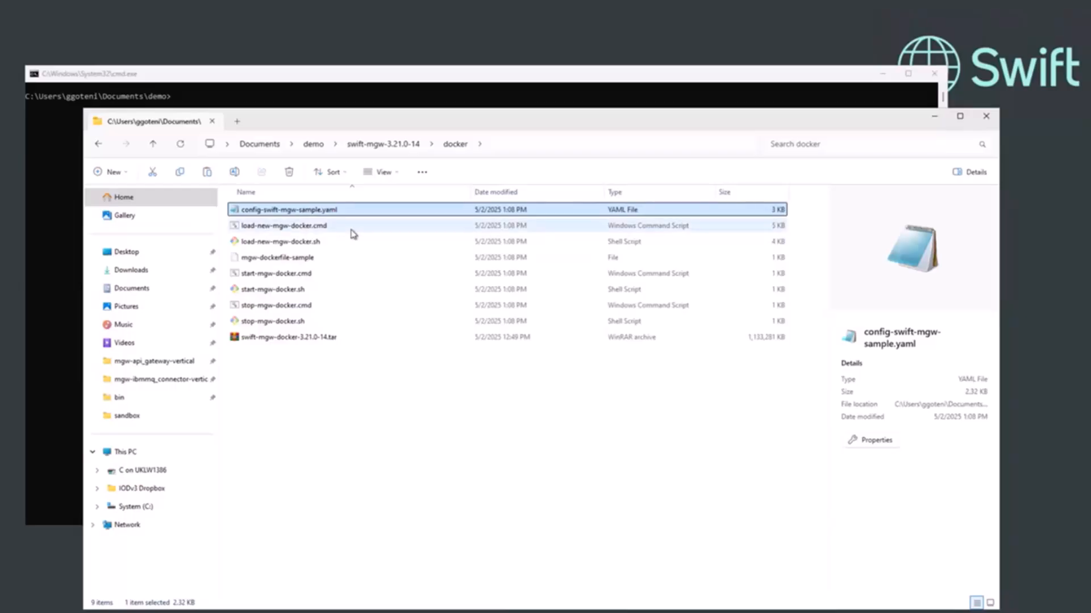
click(399, 148)
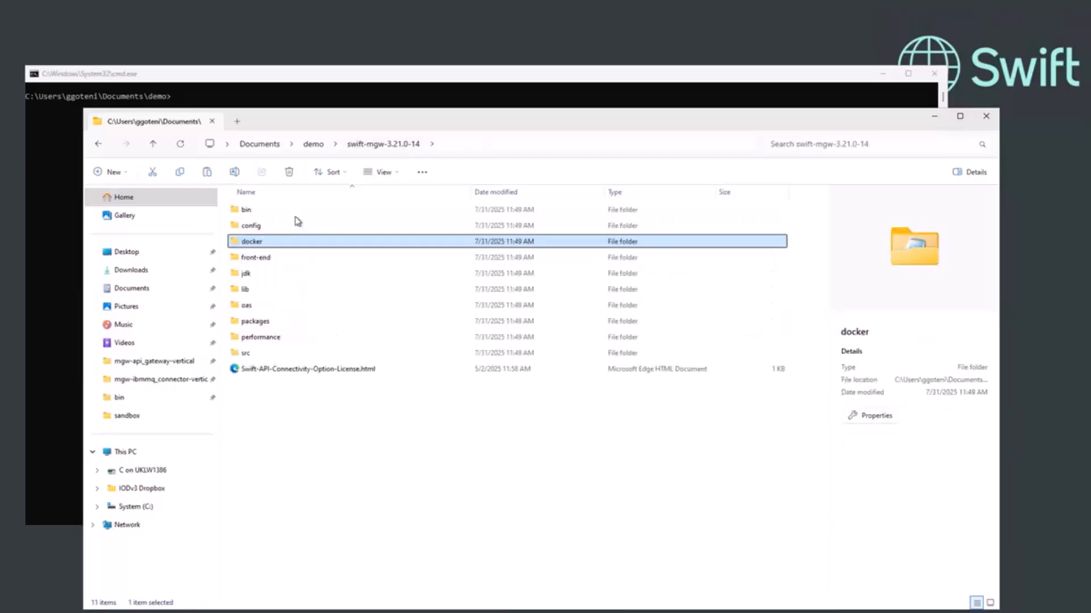
double_click(273, 225)
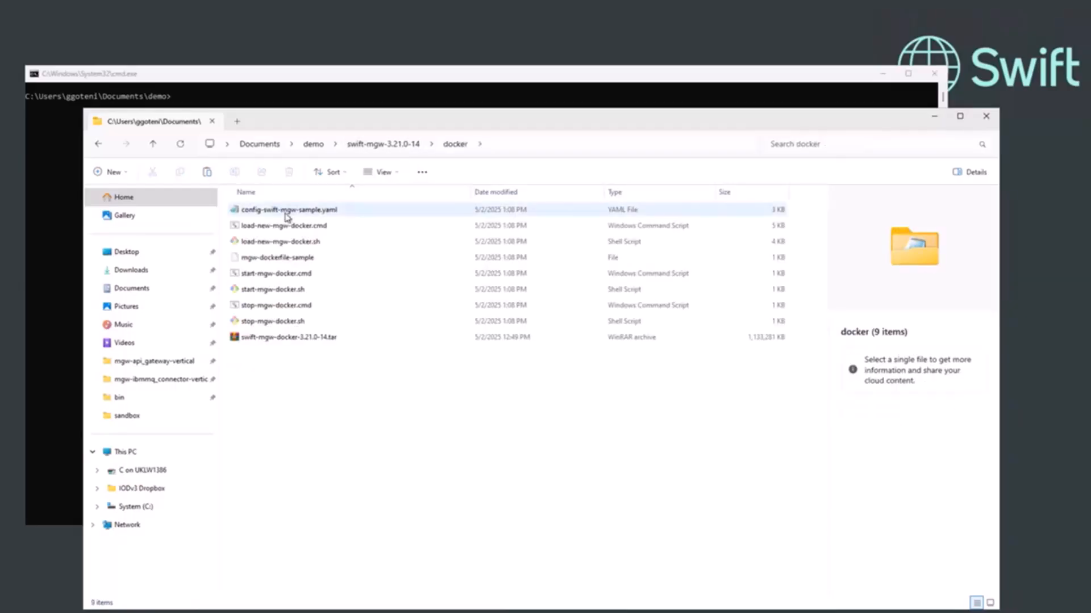
Reopen config-swift-mgw-sample.yaml from the docker folder in a maximized window and skim its parameters through the logging section.
click(284, 210)
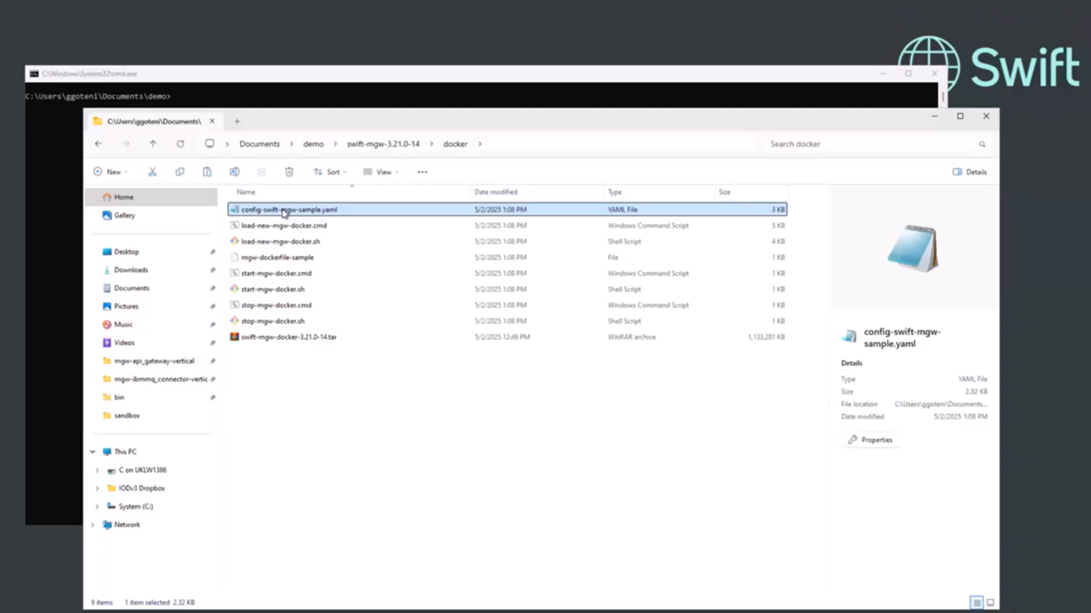
double_click(284, 211)
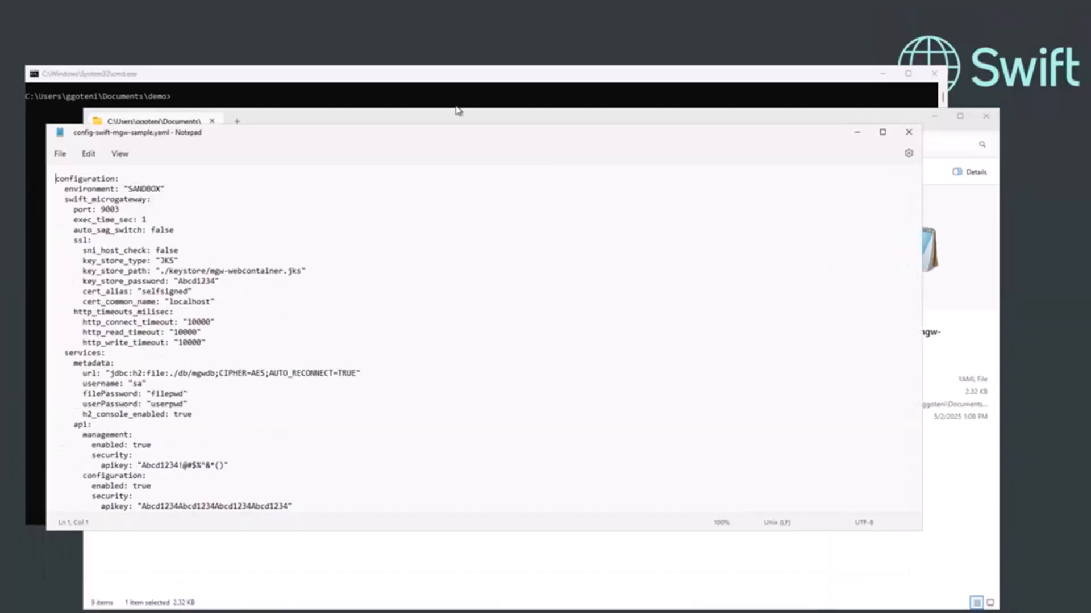
double_click(470, 100)
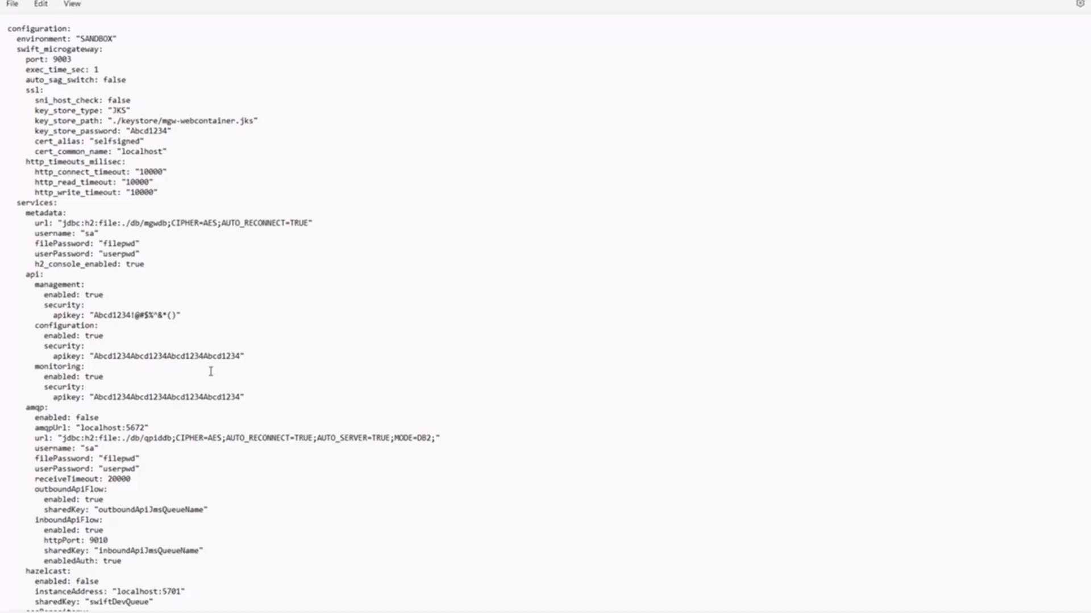
scroll(210, 371, down, 2)
scroll(210, 370, up, 2)
scroll(165, 268, down, 9)
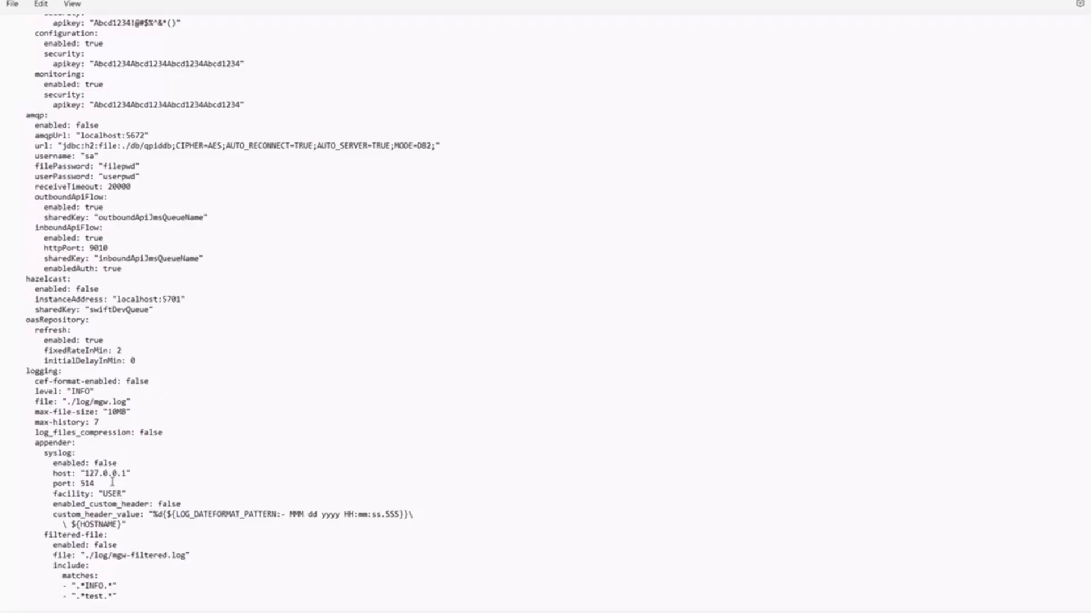
scroll(242, 426, up, 10)
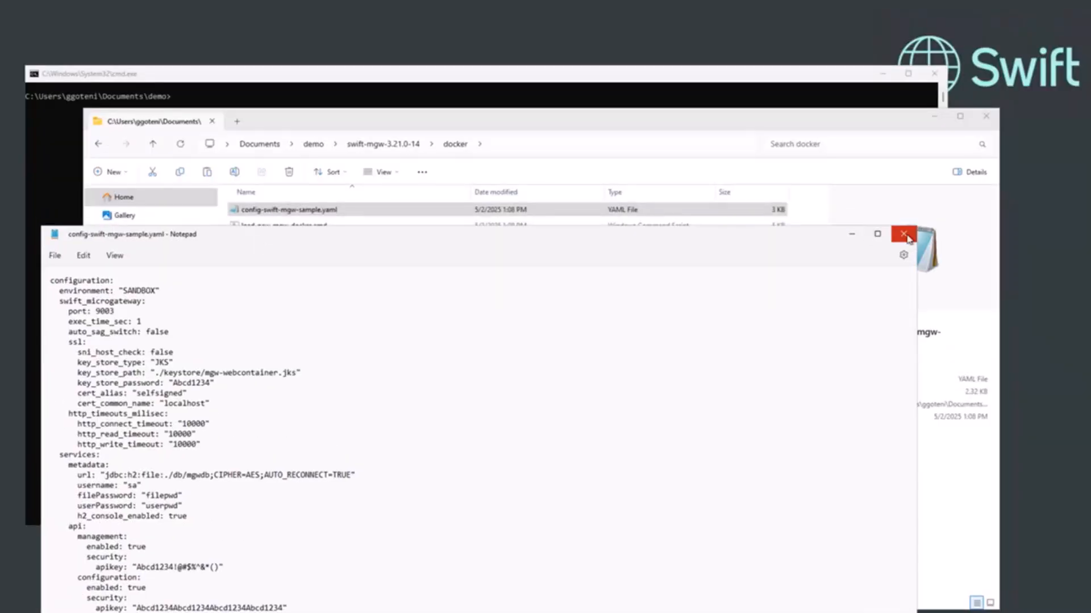
Close the sample configuration in Notepad and copy config-swift-mgw-sample.yaml from the docker folder.
click(907, 238)
click(309, 225)
click(303, 215)
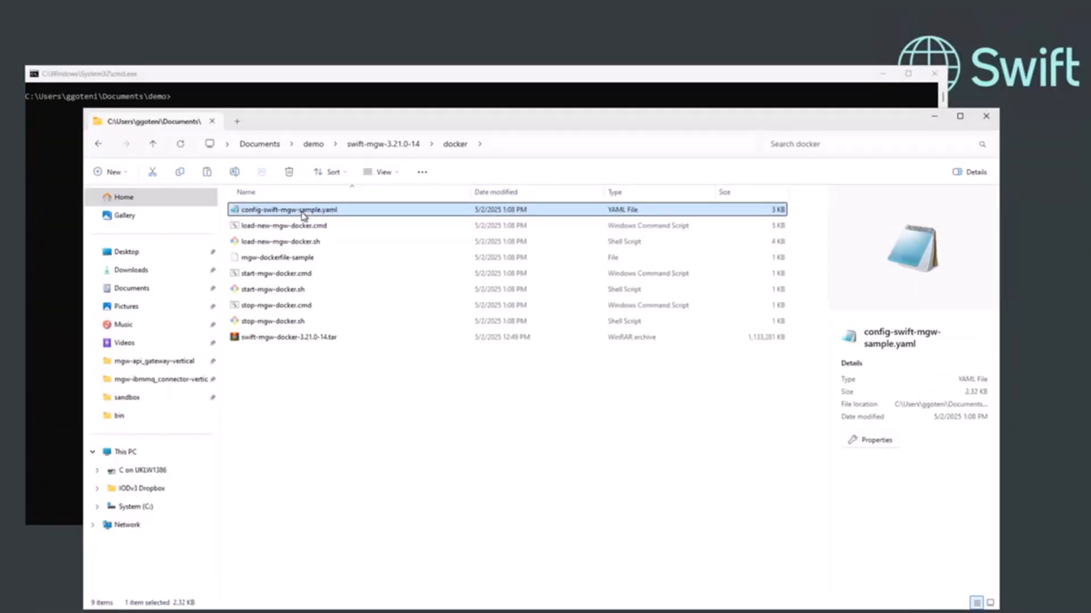
Open the config folder of swift-mgw-3.21.0-14 and rename config-swift-mgw.yaml to BKP-config-swift-mgw.yaml.
click(395, 146)
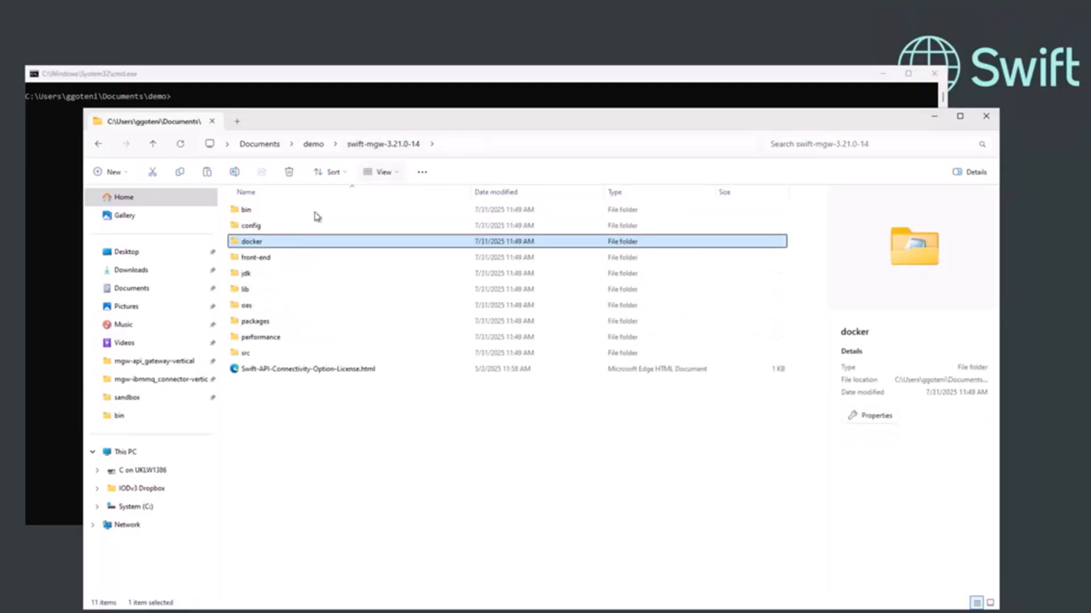
double_click(257, 227)
click(260, 214)
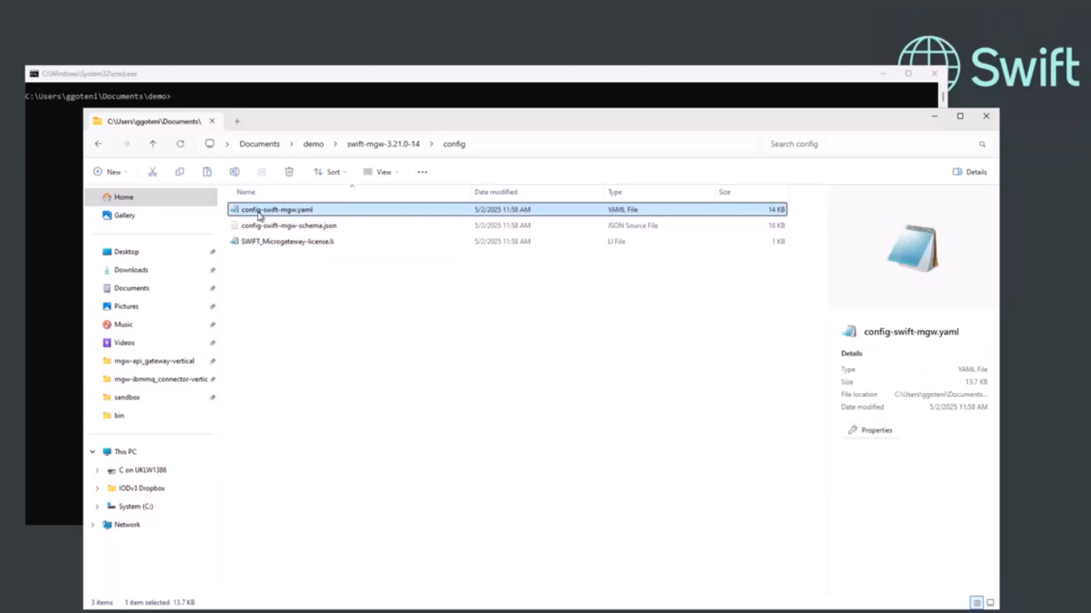
click(246, 214)
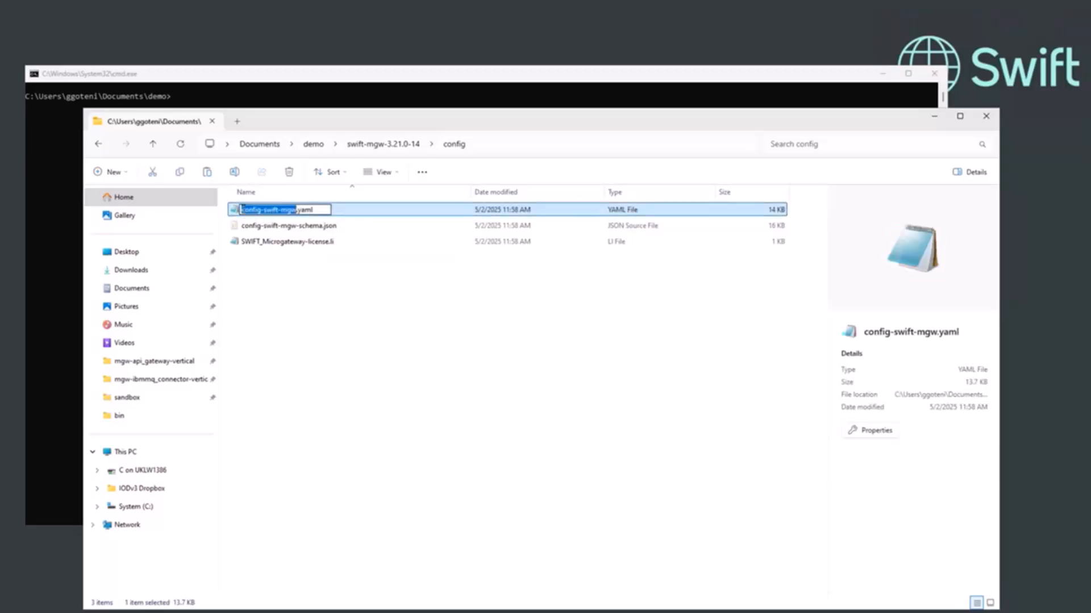
key(Home)
text(BKP)
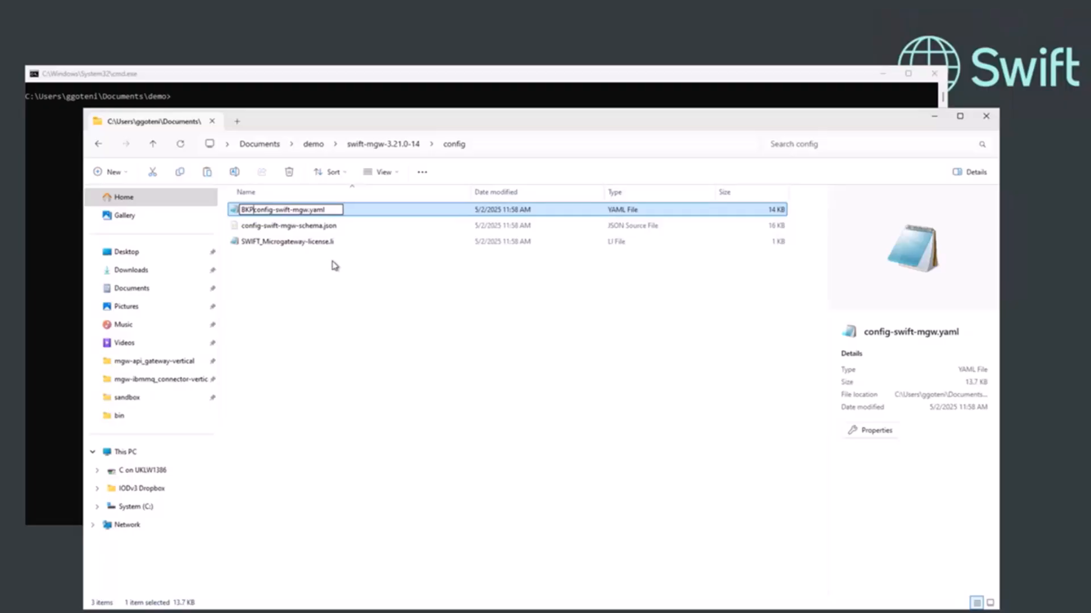
text(-)
click(366, 343)
Paste the copied sample configuration into the config folder and rename it config-swift-mgw.yaml.
key(ctrl+v)
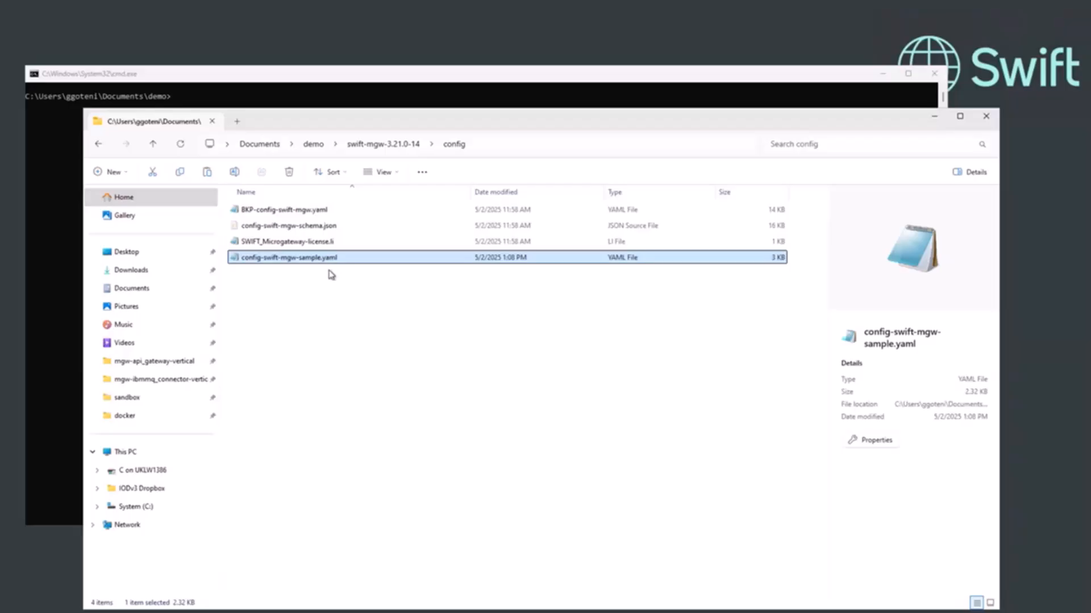
click(299, 263)
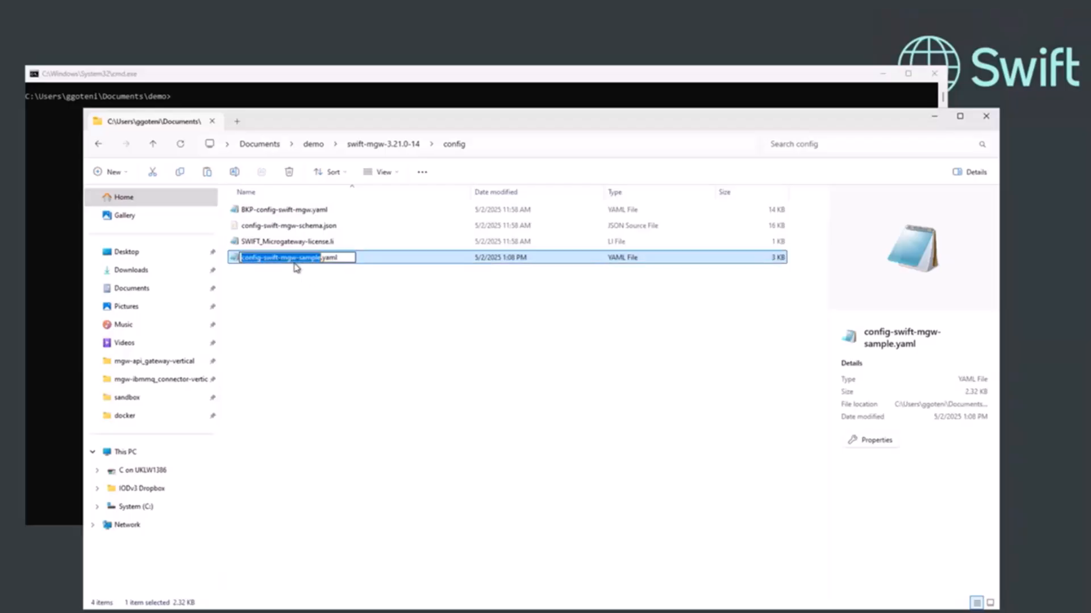
click(300, 258)
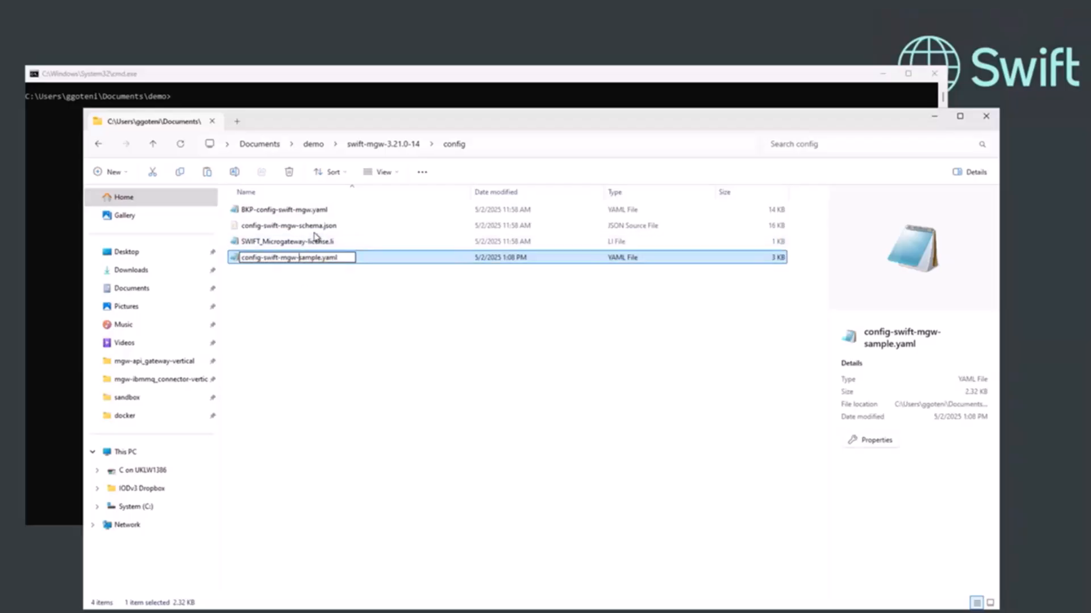
key(Left)
key(Delete)
key(Delete)
key(Delete)
key(Delete)
key(Delete)
key(Delete)
key(Delete)
key(Return)
click(399, 331)
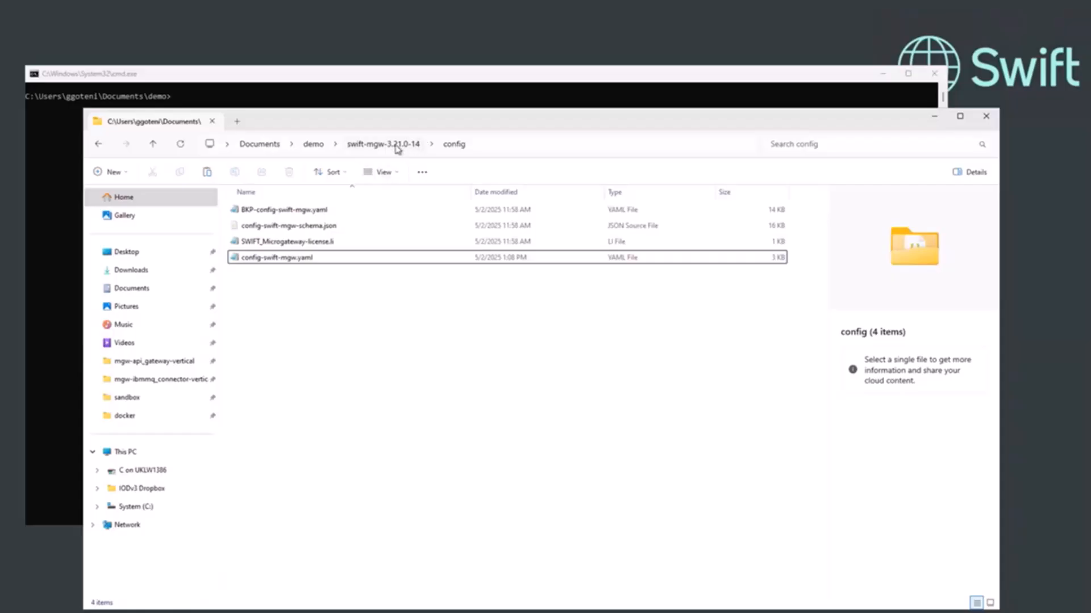
Open the bin folder of swift-mgw-3.21.0-14 and copy its full path.
click(384, 146)
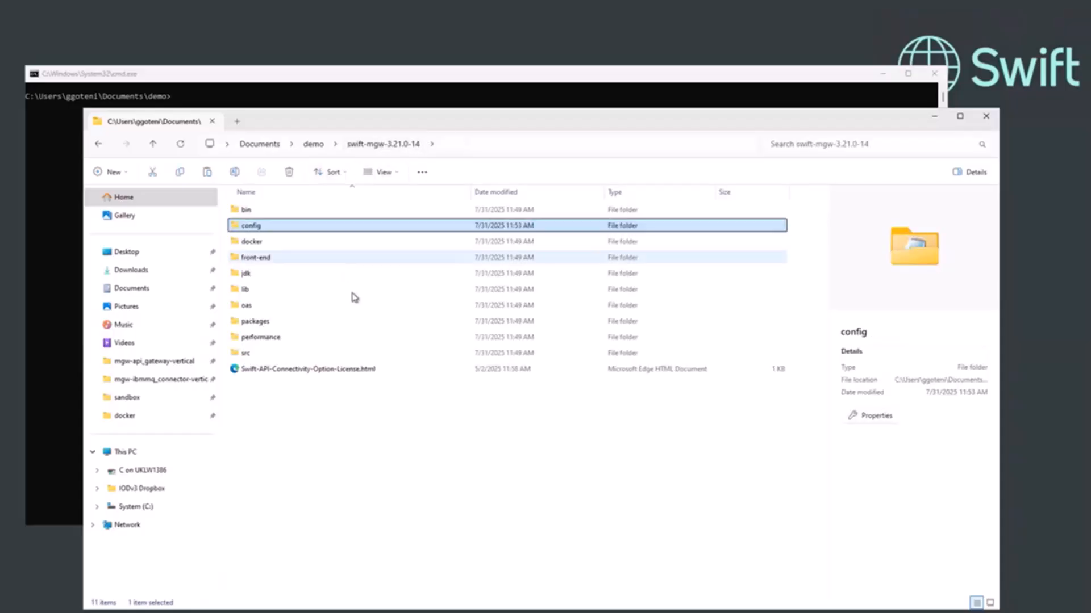
double_click(257, 211)
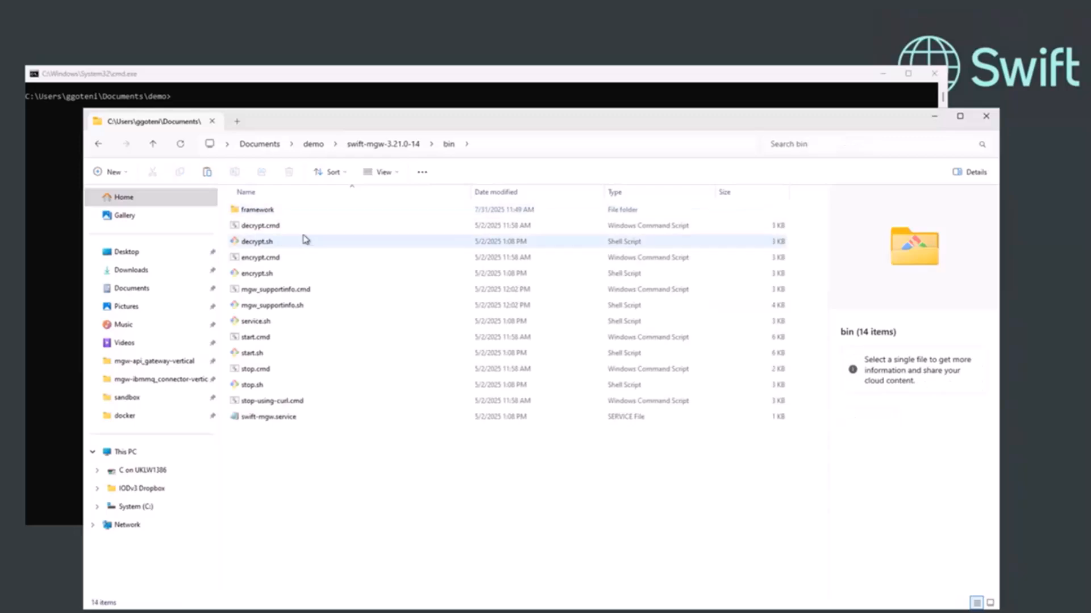
click(495, 144)
key(ctrl+c)
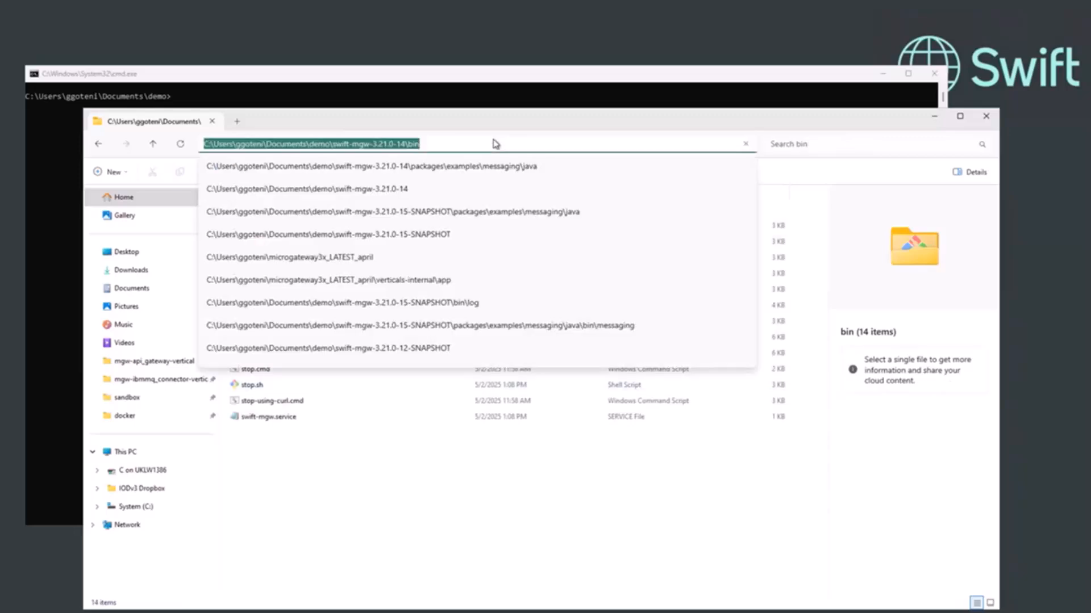
Switch to Command Prompt, look back through the command history and clear the console.
click(410, 88)
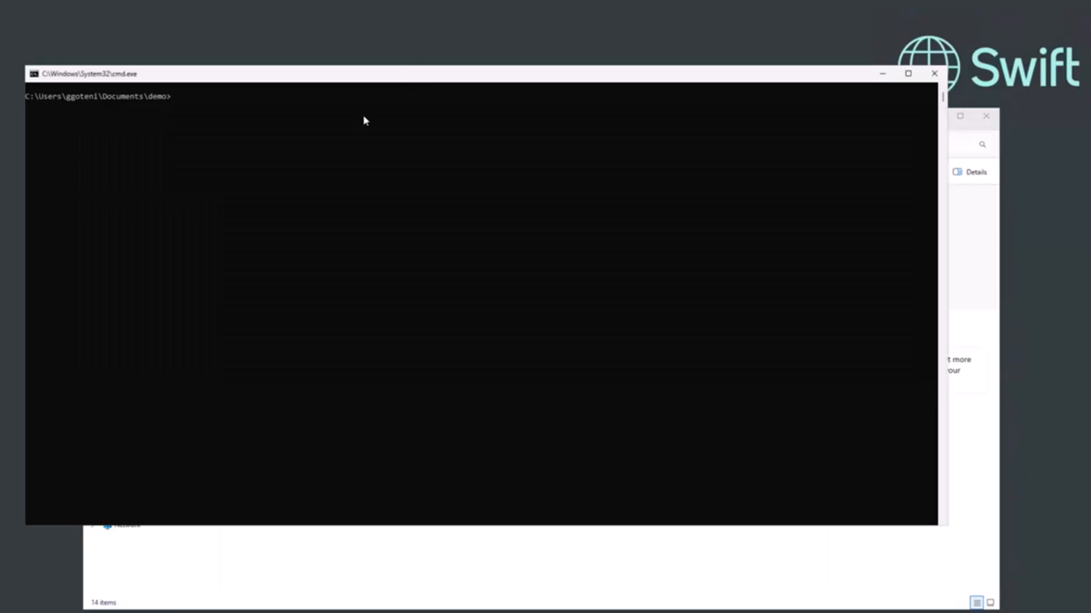
click(305, 154)
text(clear)
key(Up)
key(Up)
key(Up)
key(Up)
key(Up)
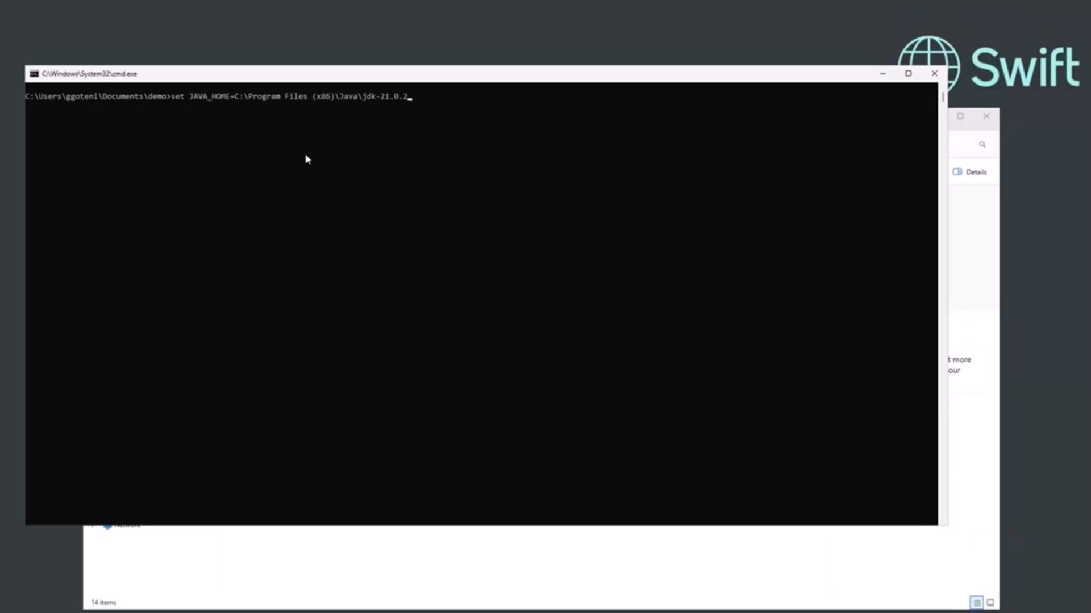
key(Up)
key(Up)
key(Up)
key(Up)
key(Up)
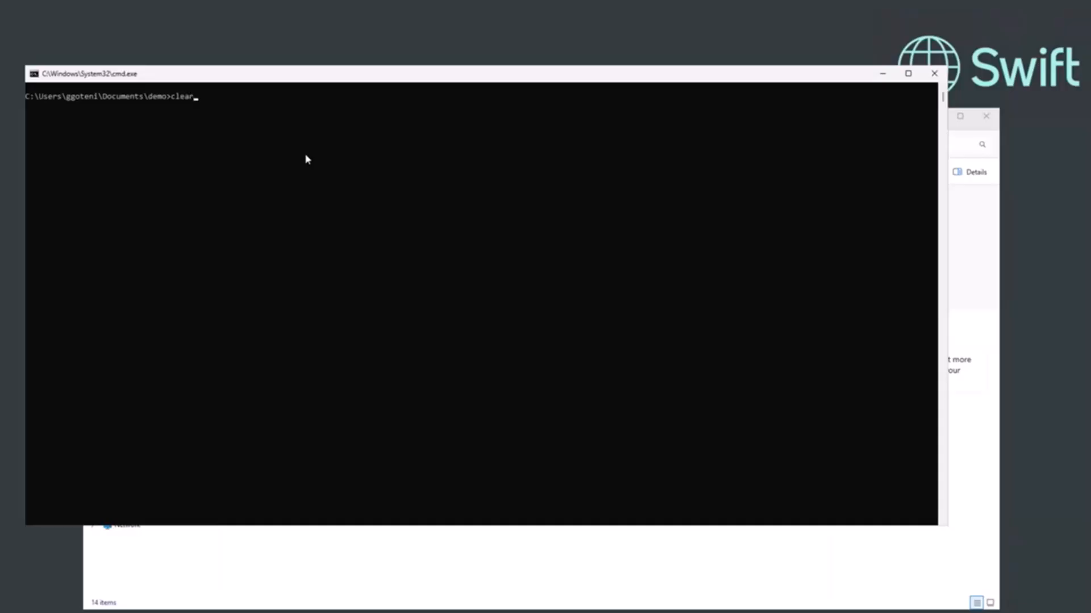
key(Up)
key(Up)
key(Return)
Shrink the Command Prompt window and place it over the lower part of the File Explorer window.
drag(401, 67, 409, 23)
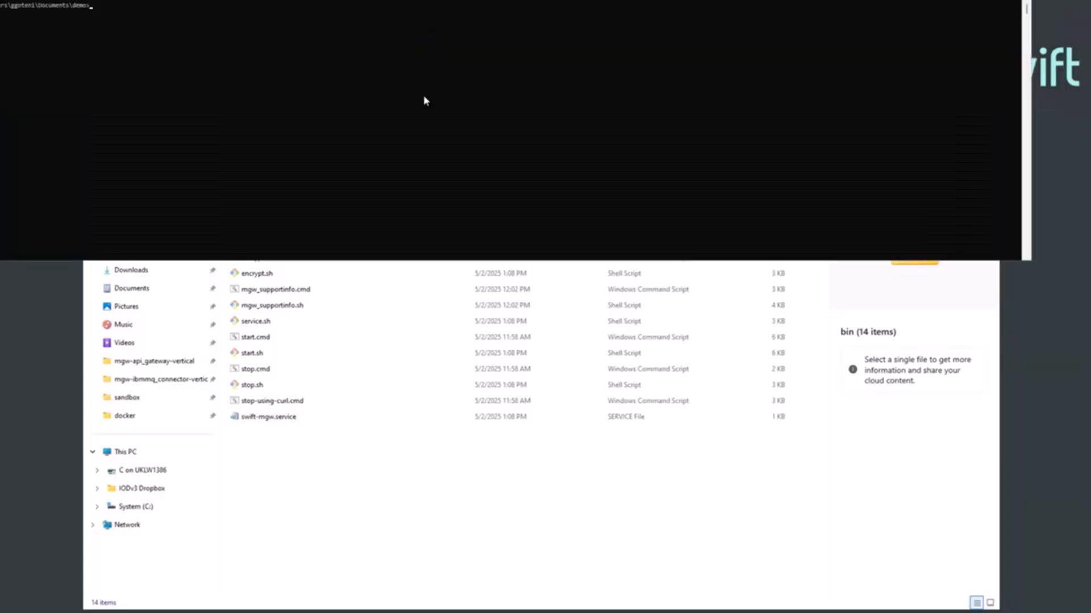
drag(423, 94, 226, 137)
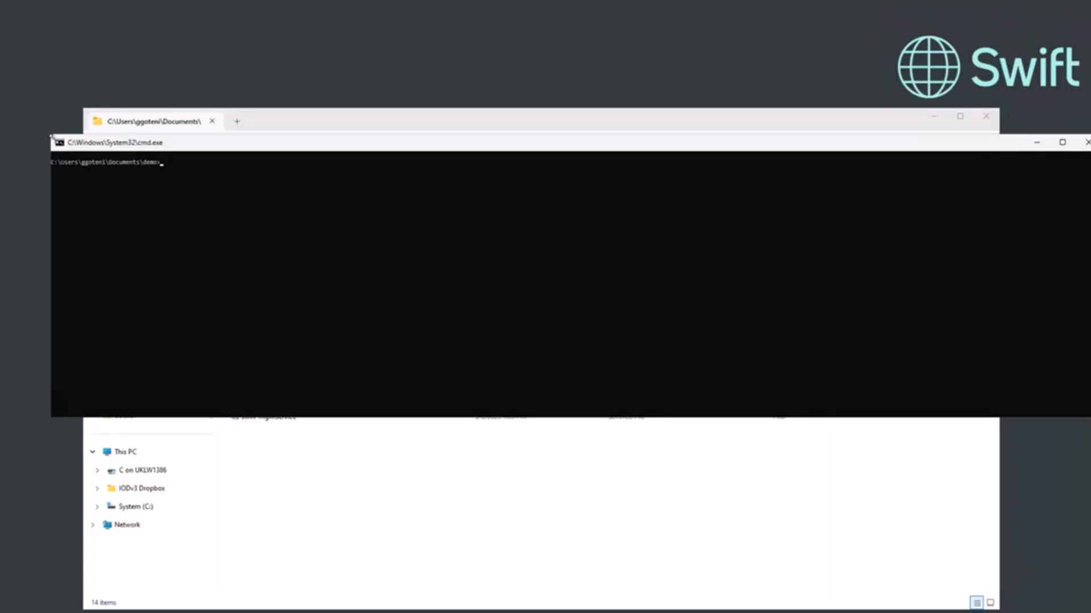
drag(52, 136, 376, 162)
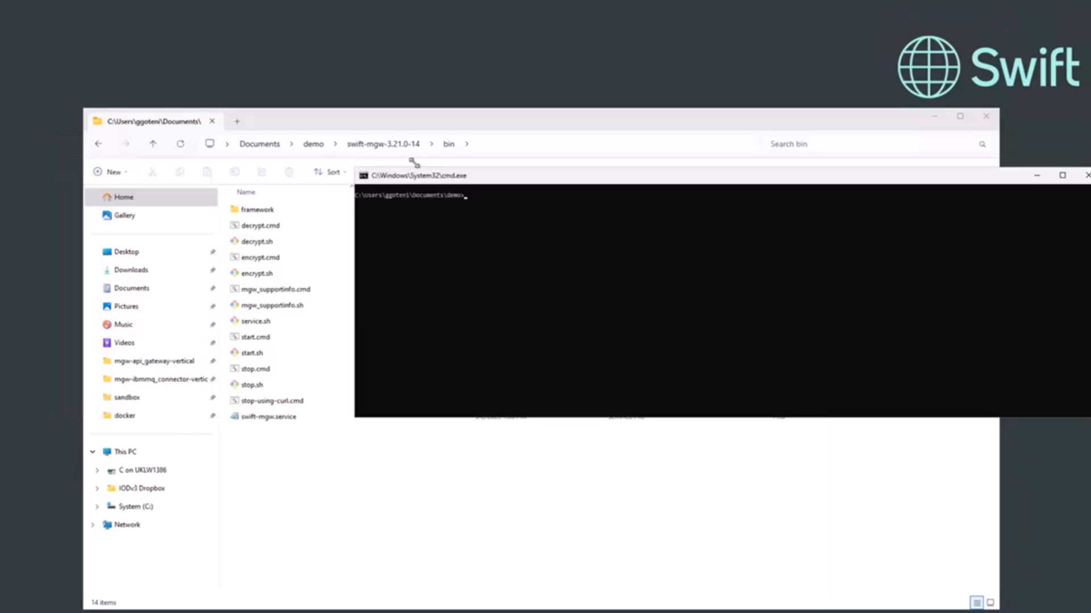
drag(533, 181, 527, 180)
drag(211, 291, 169, 288)
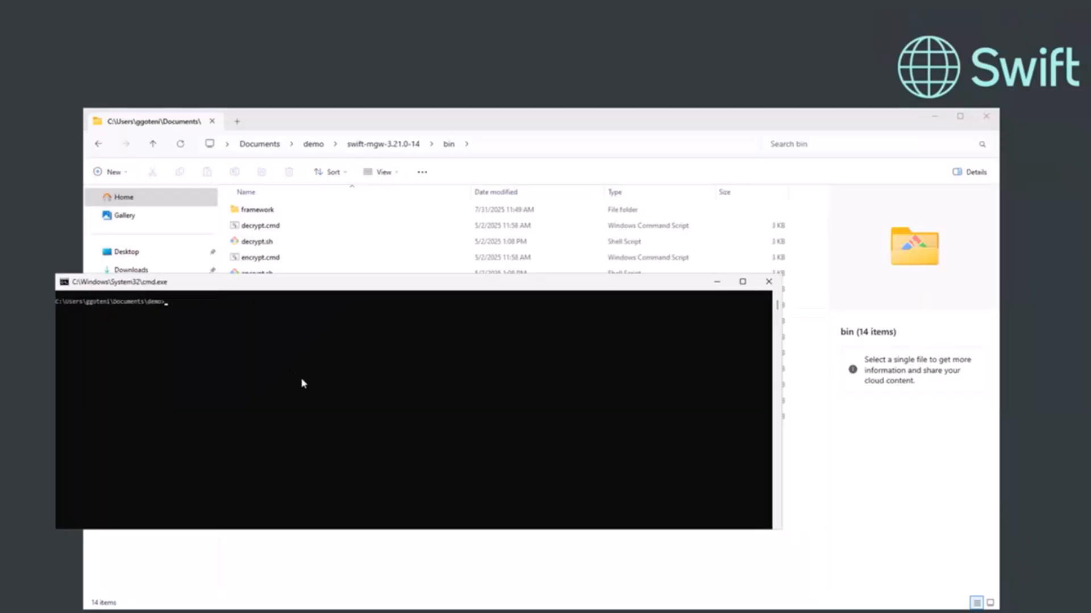
Change the console's directory to the copied swift-mgw-3.21.0-14\bin path and clear the screen with cls.
click(304, 379)
text(cd)
key(ctrl+v)
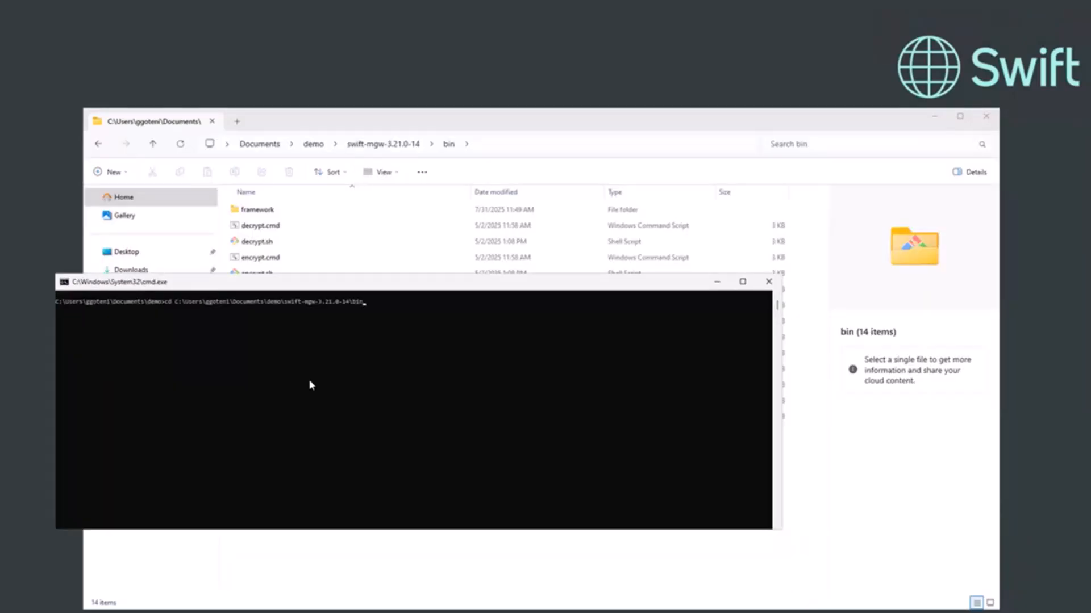
key(Return)
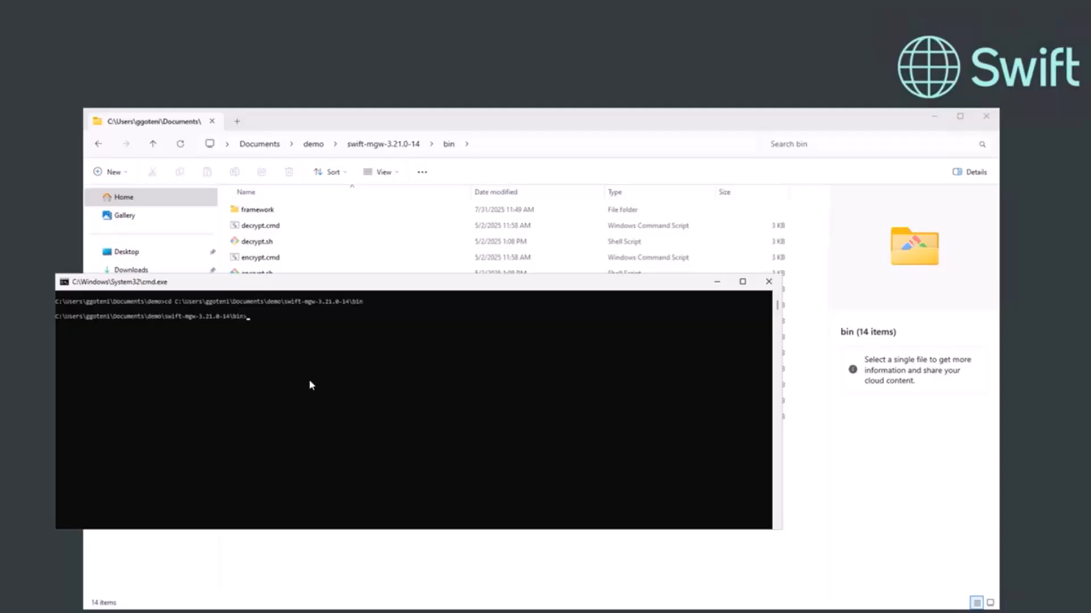
text(cls)
key(Return)
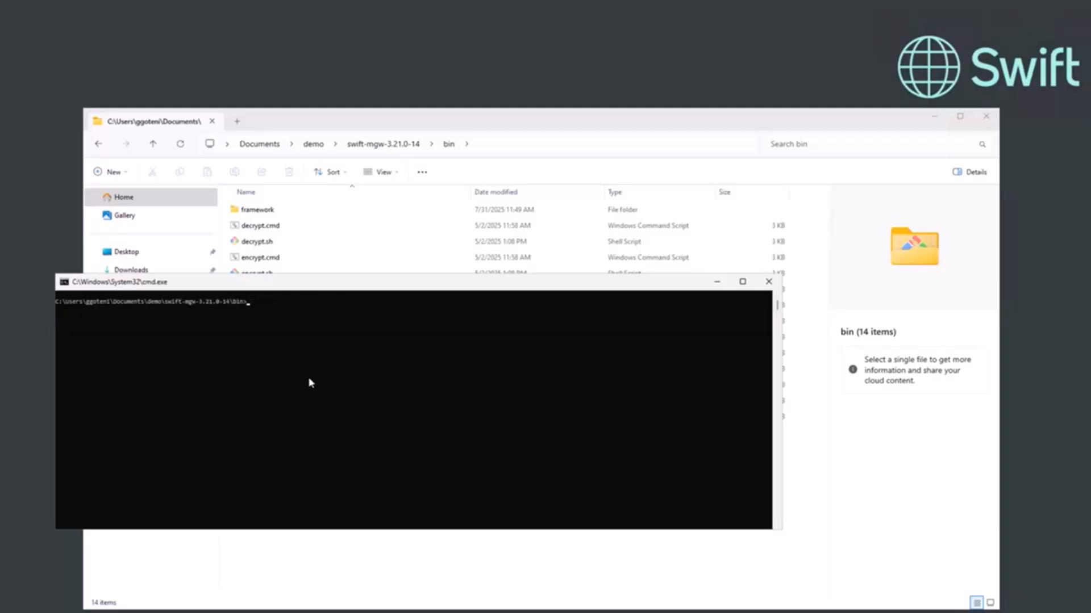
Enlarge the console text and enter start.cmd -console at the bin prompt without running it.
ctrl+scroll(316, 373, up, 3)
ctrl+scroll(316, 373, up, 1)
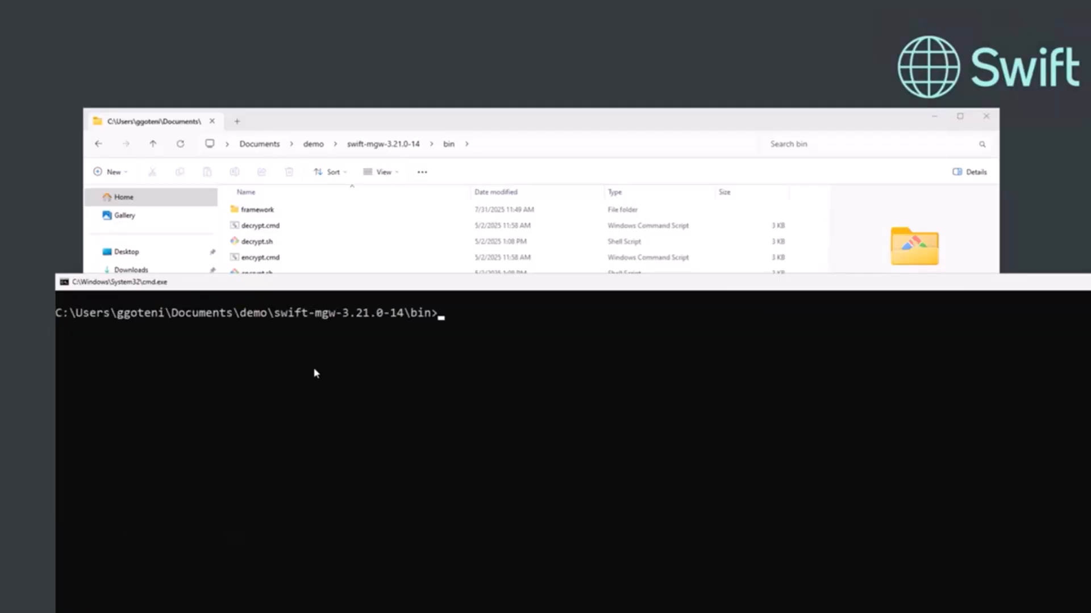
text(start.cmd -console)
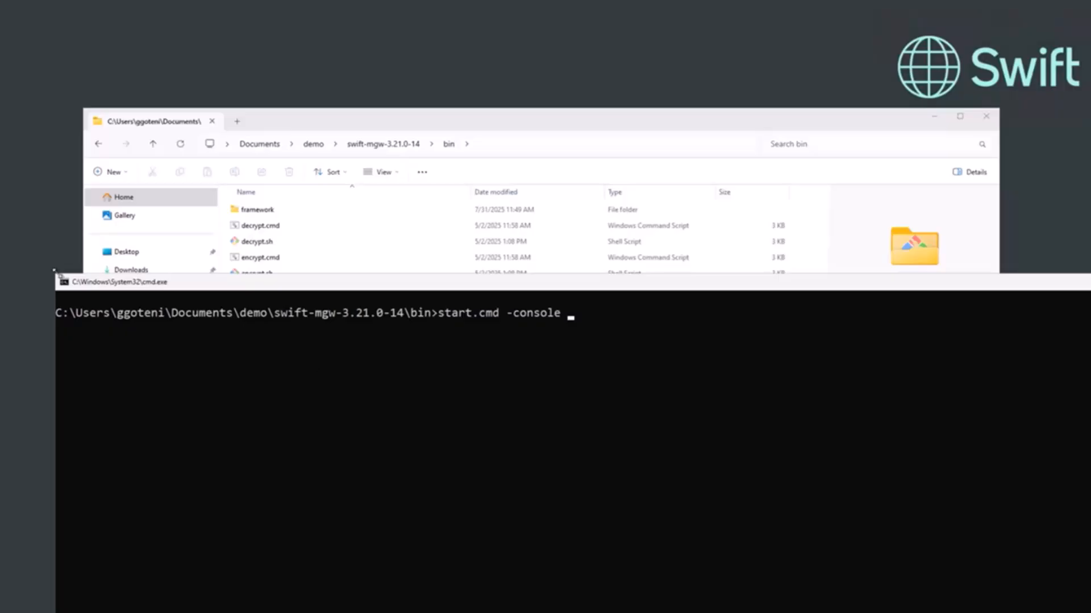
Resize and move the Command Prompt window so that it fits entirely on the screen.
drag(55, 271, 171, 282)
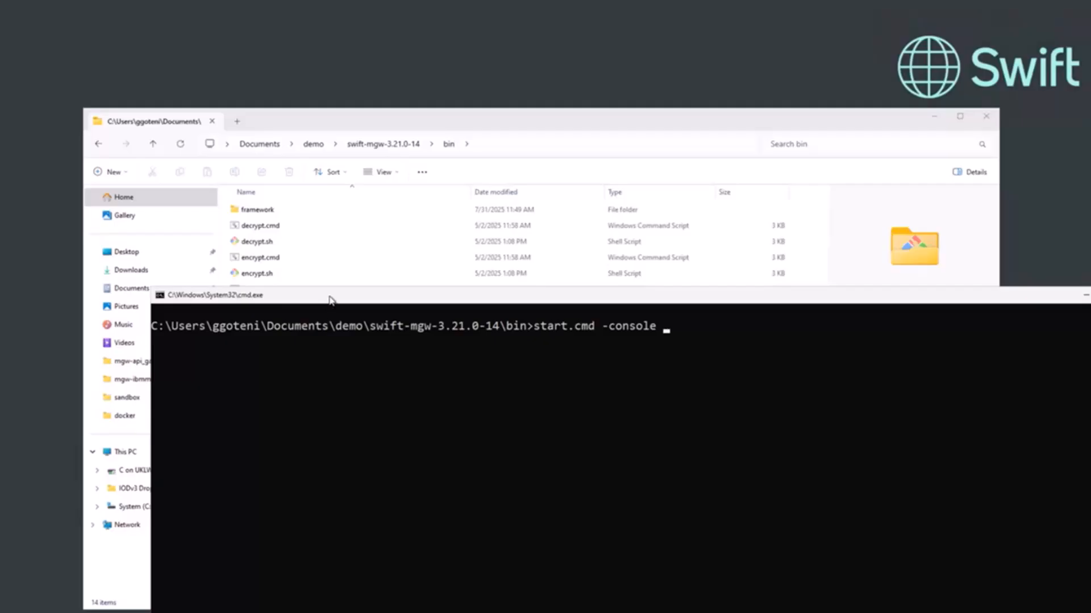
drag(328, 302, 222, 116)
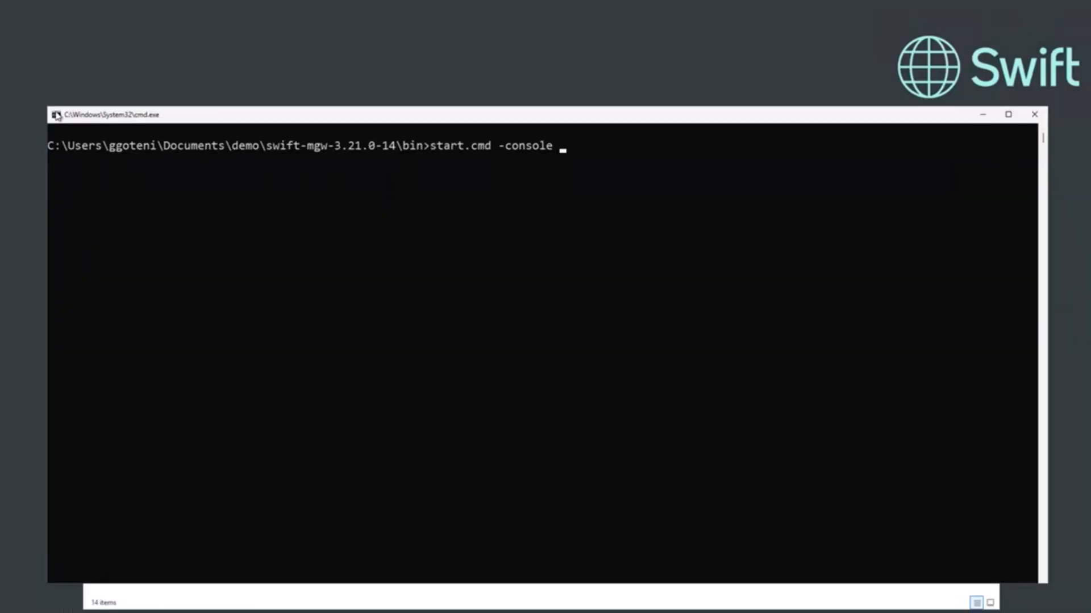
drag(48, 106, 114, 189)
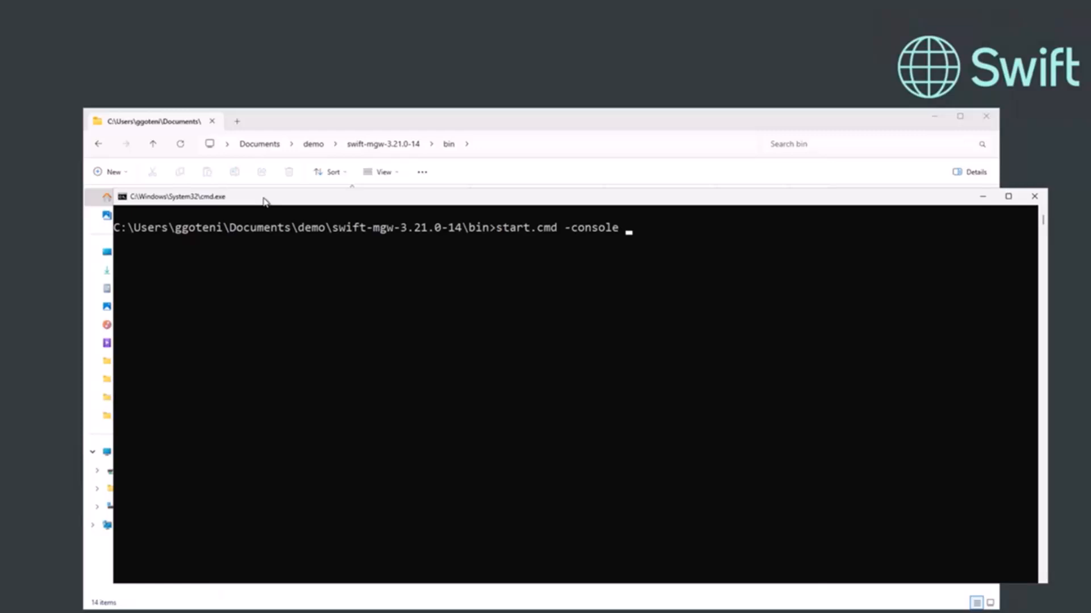
drag(265, 202, 198, 93)
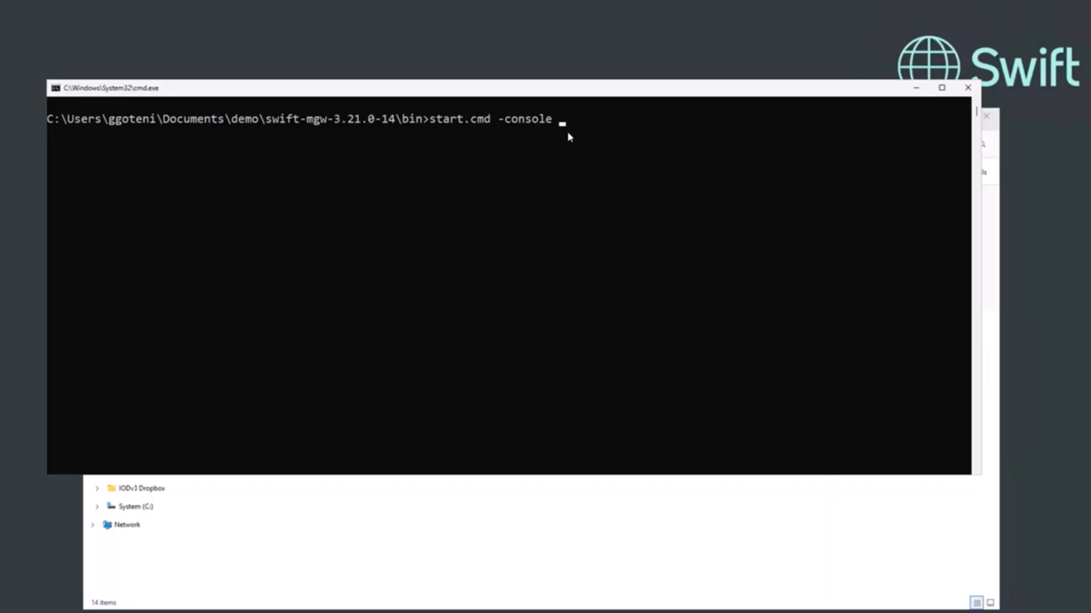
Append the -withJDK option to the start.cmd -console command and run it.
text(-)
text(wityh)
key(BackSpace)
key(BackSpace)
text(hJDK)
key(Return)
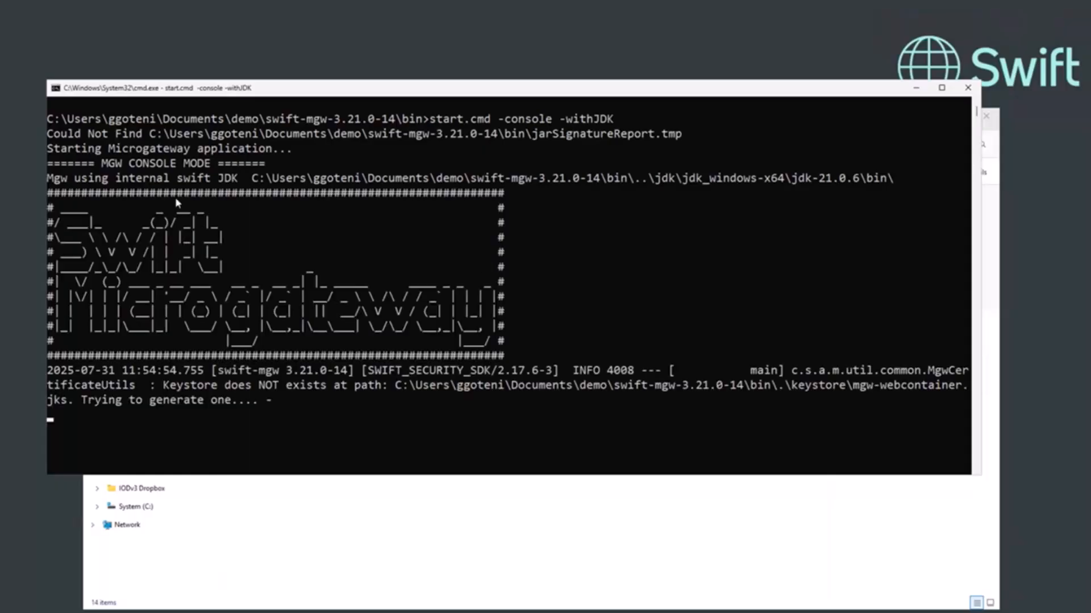
Shrink the console text, then widen the Command Prompt window and move it up to keep the startup log readable above File Explorer.
scroll(435, 249, down, 4)
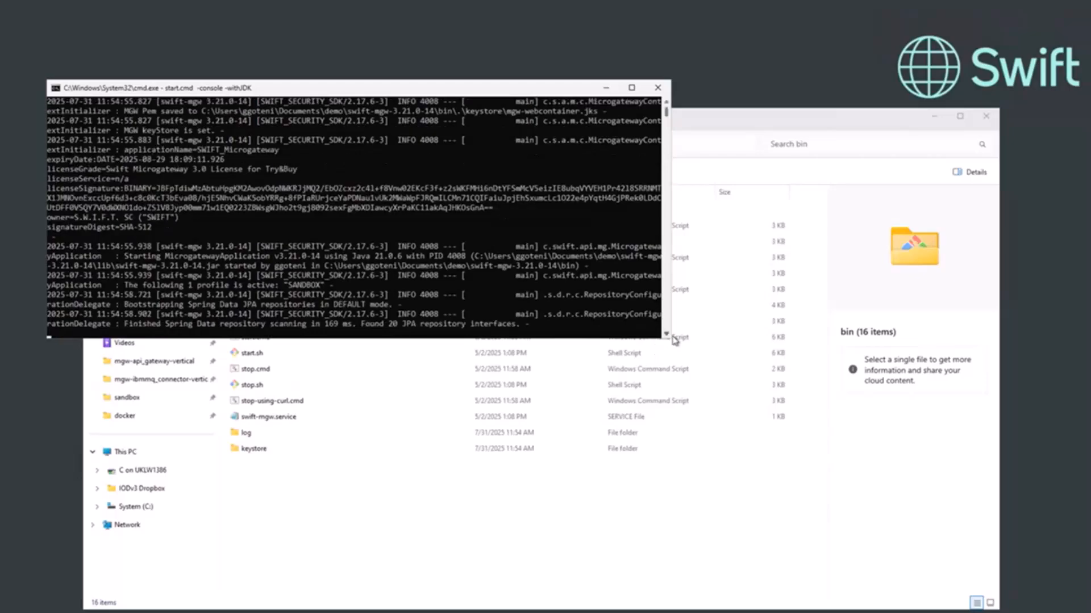
drag(737, 347, 992, 349)
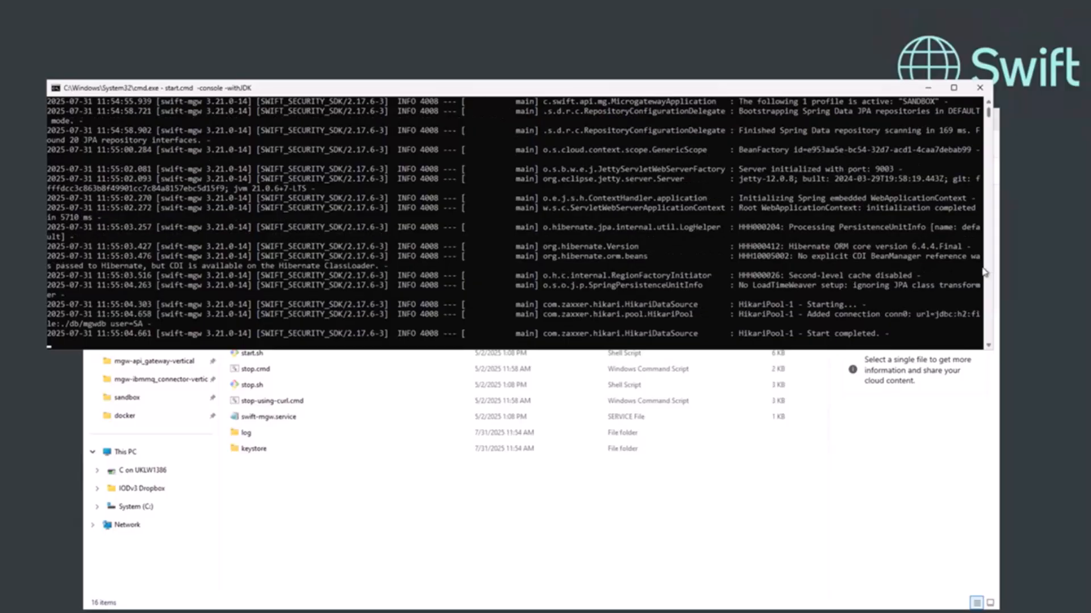
drag(840, 79, 813, 31)
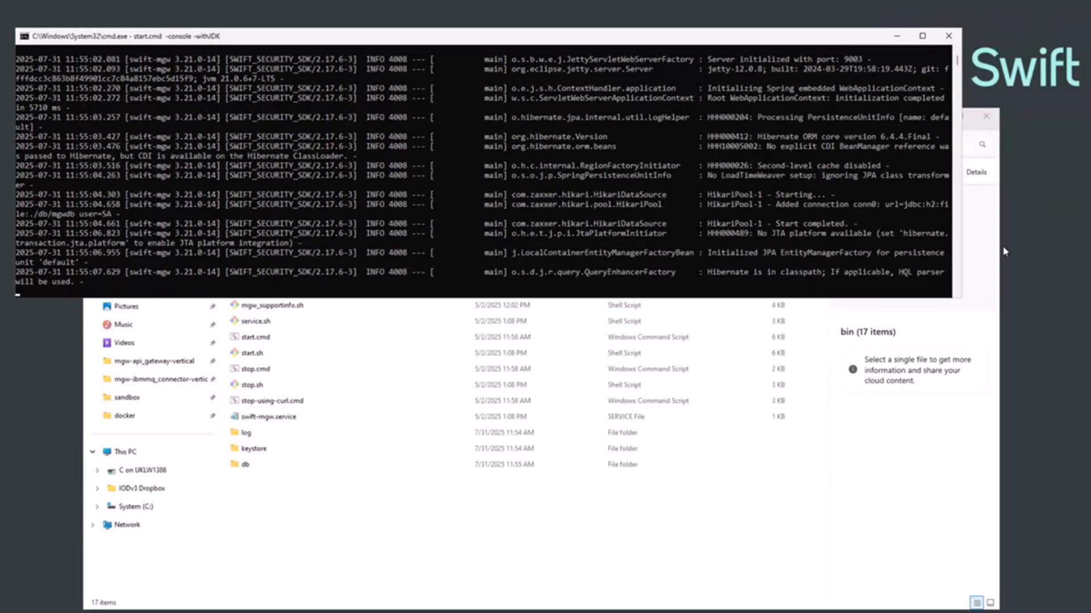
drag(994, 258, 1057, 257)
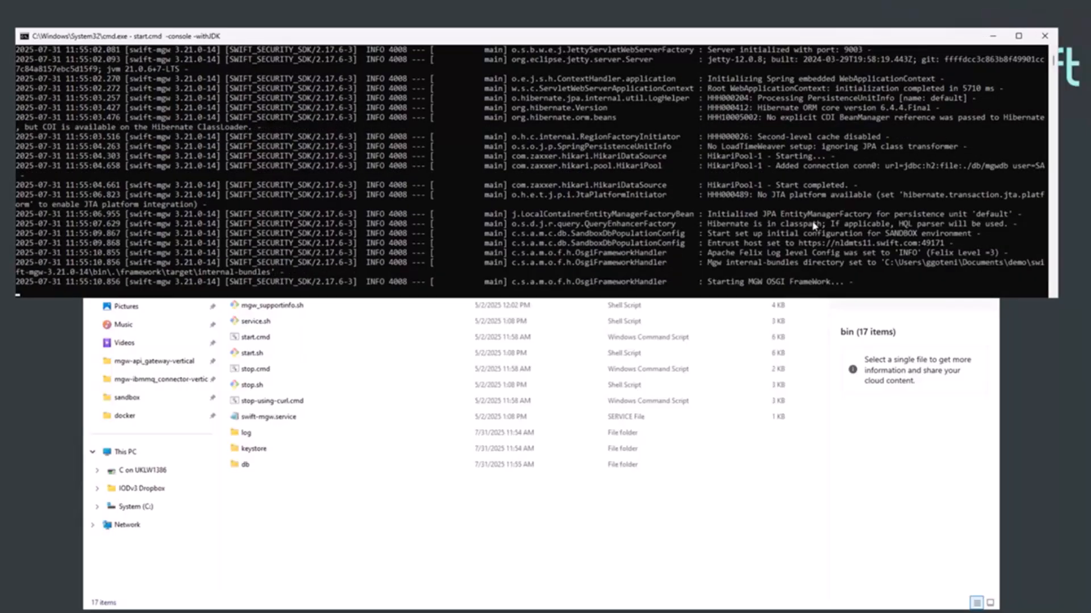
scroll(813, 220, down, 3)
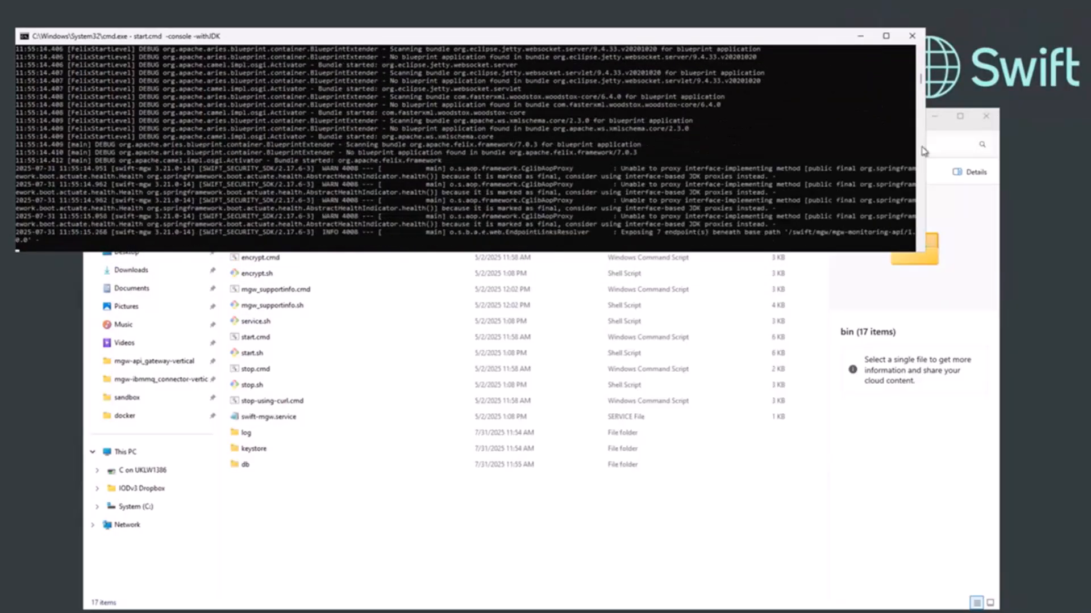
drag(1023, 142, 1075, 142)
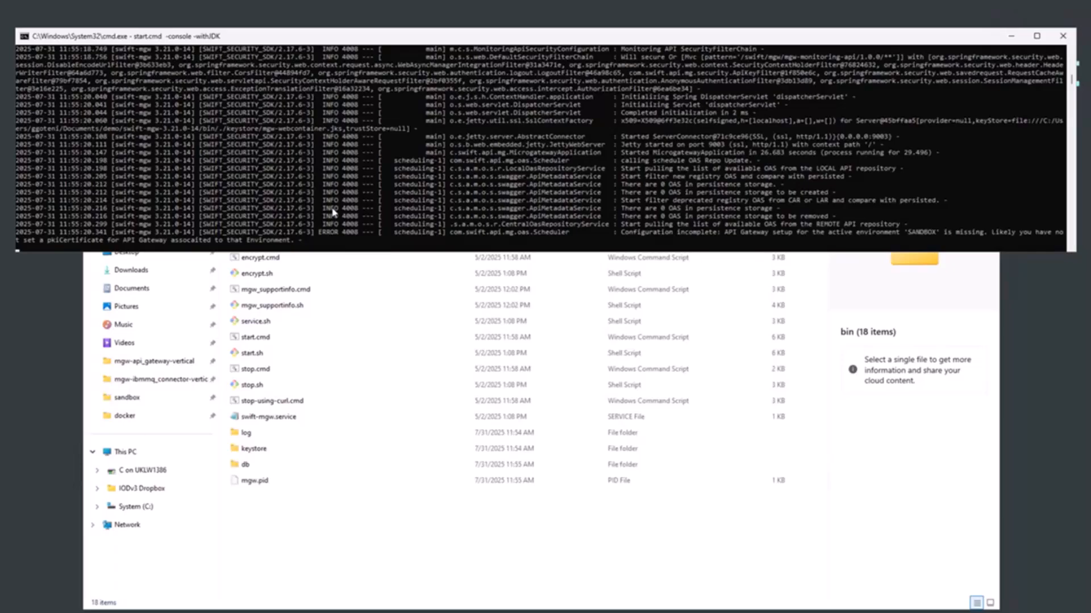
Switch to File Explorer, show the bin folder's full path, and open the config folder of swift-mgw-3.21.0-14 to inspect its files.
click(357, 540)
key(alt+d)
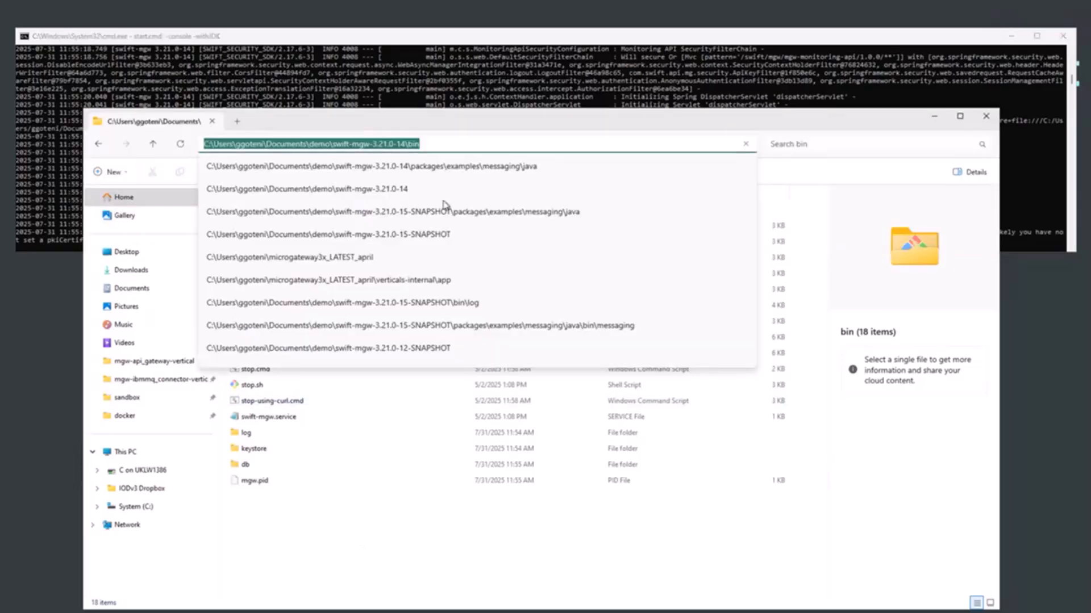
click(457, 121)
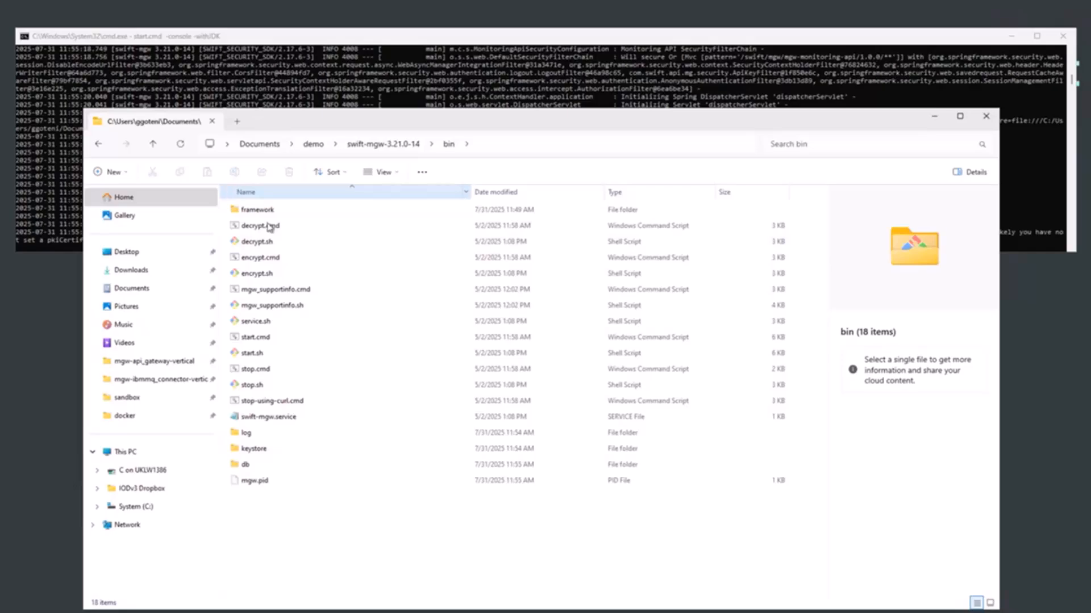
click(402, 145)
double_click(272, 230)
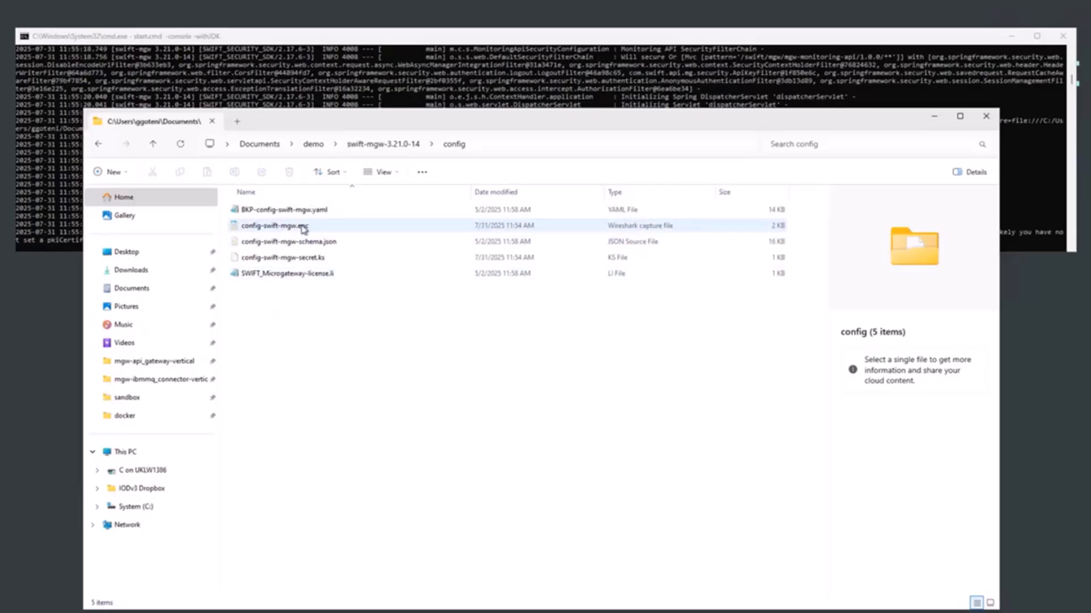
Inspect the certificate files in the bin\keystore folder, select mgw-webcontainer.crt and return to the bin folder.
click(396, 146)
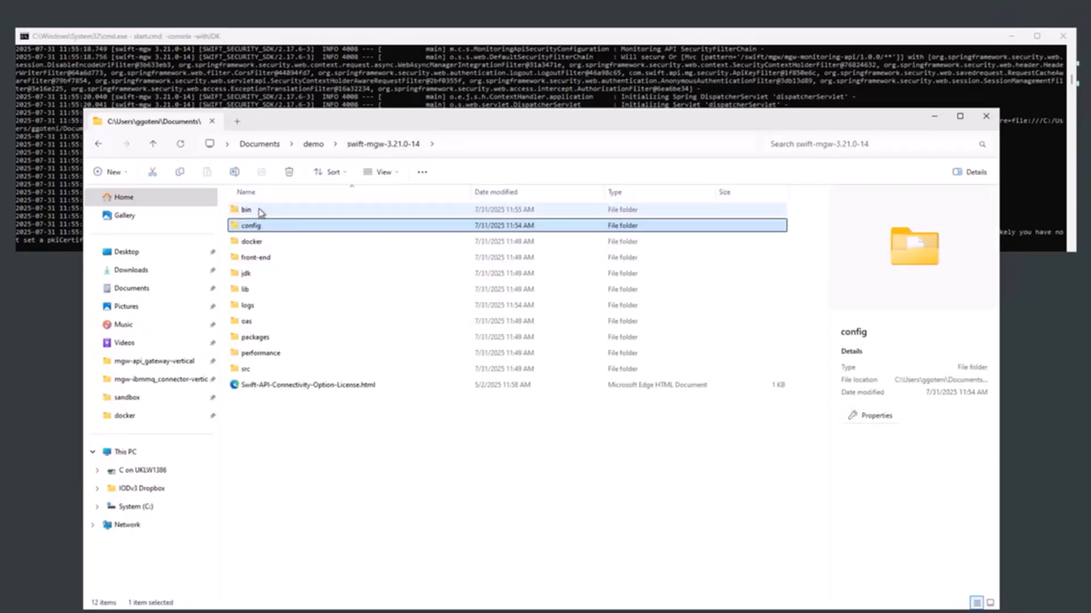
double_click(261, 211)
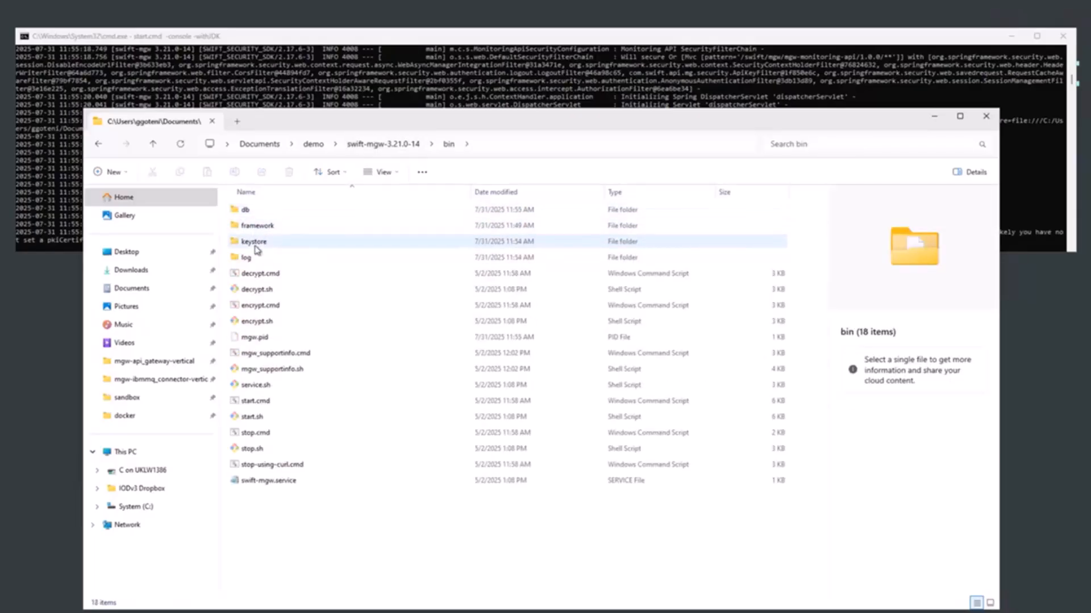
double_click(255, 245)
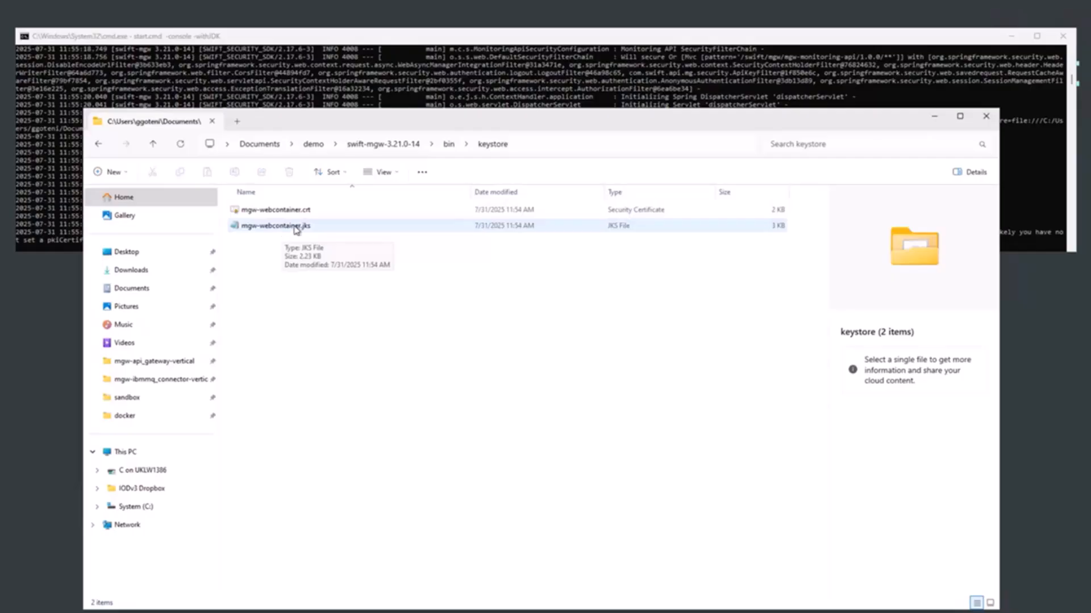
click(275, 211)
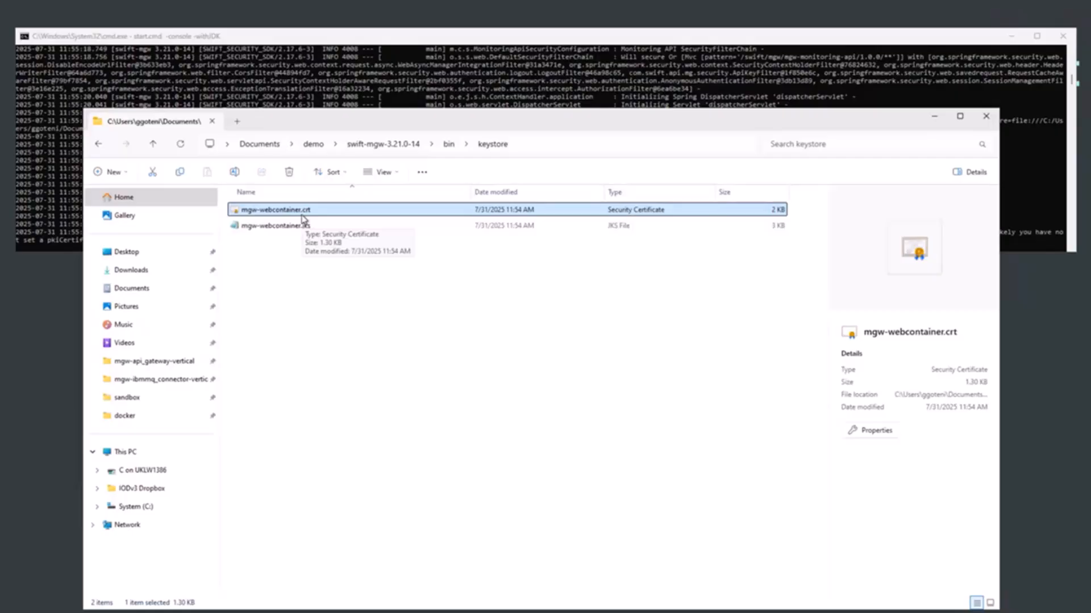
click(448, 145)
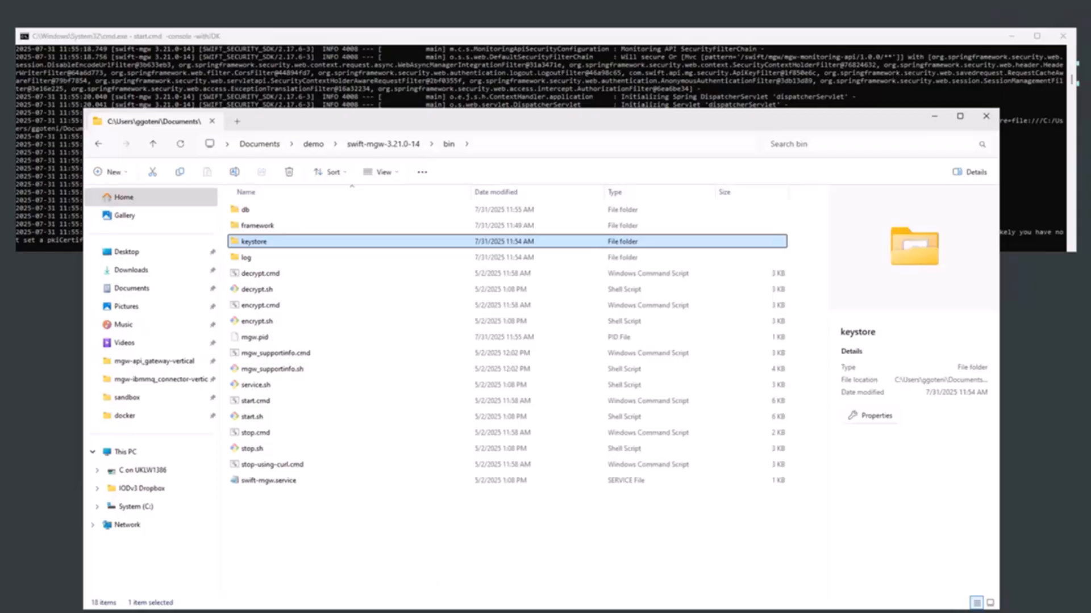
Check the startup log in the console, then return to File Explorer and open the front-end folder of swift-mgw-3.21.0-14.
click(538, 42)
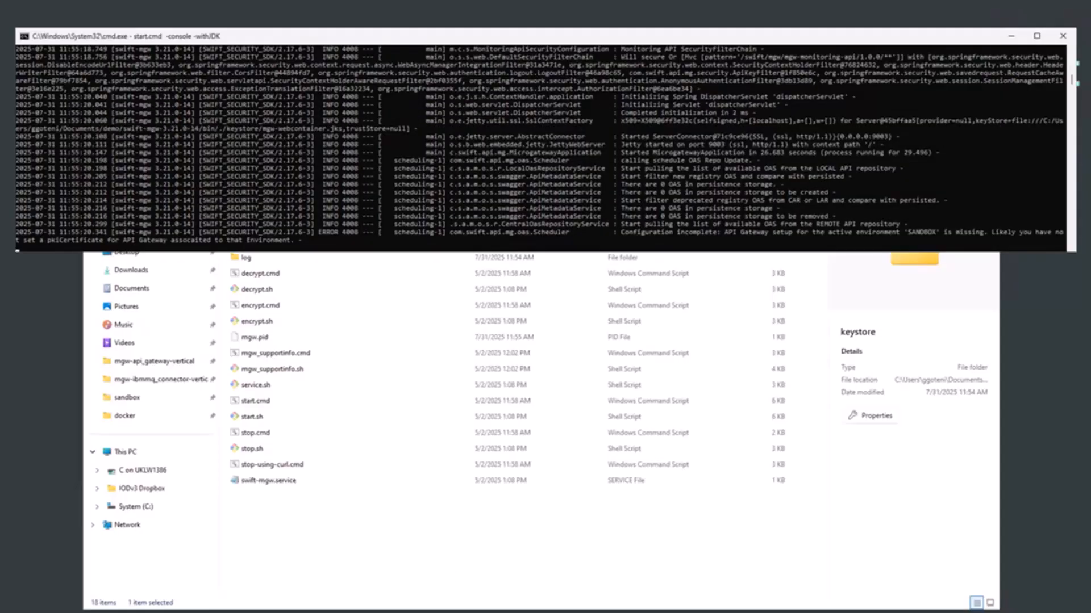
key(alt+Tab)
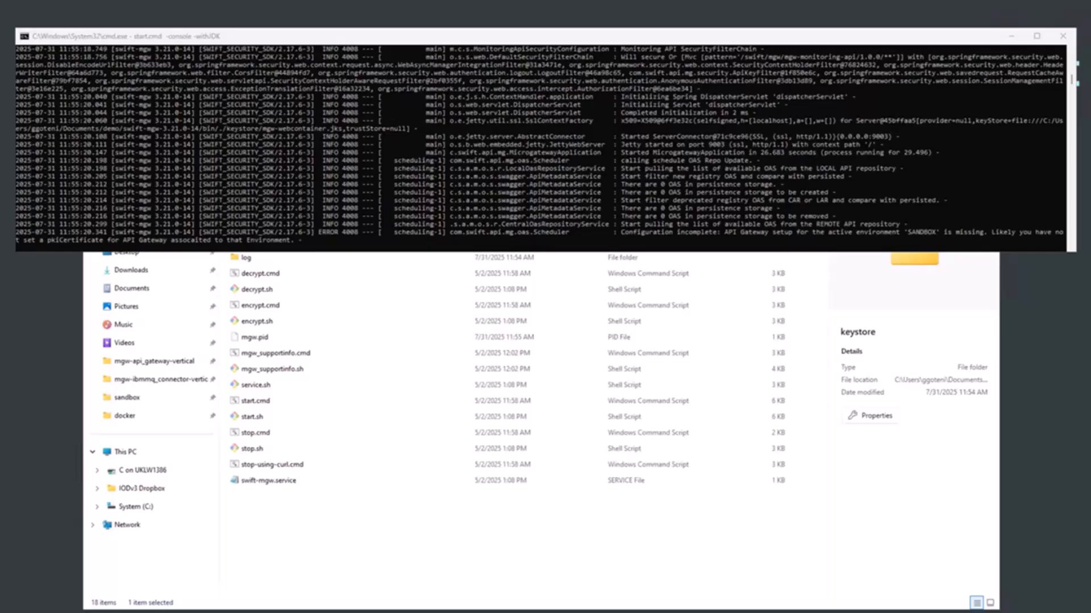
click(415, 582)
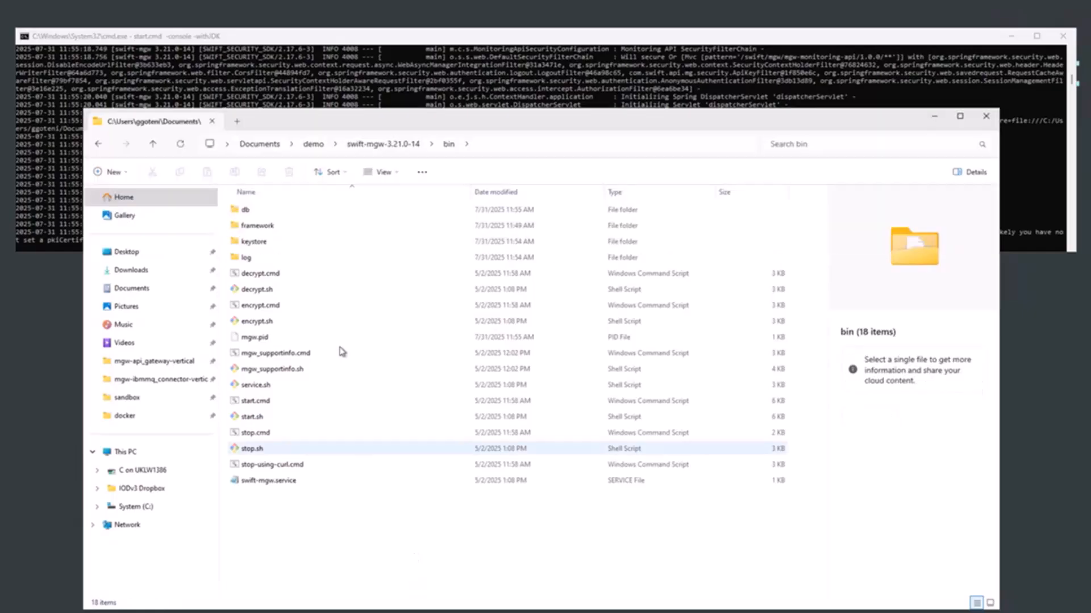
click(396, 143)
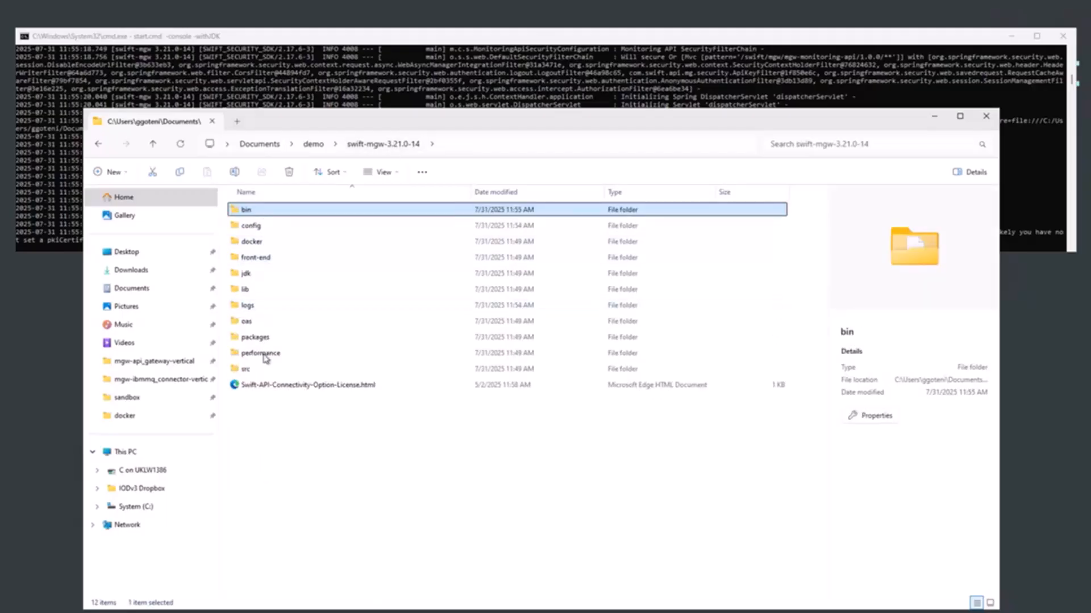
double_click(255, 257)
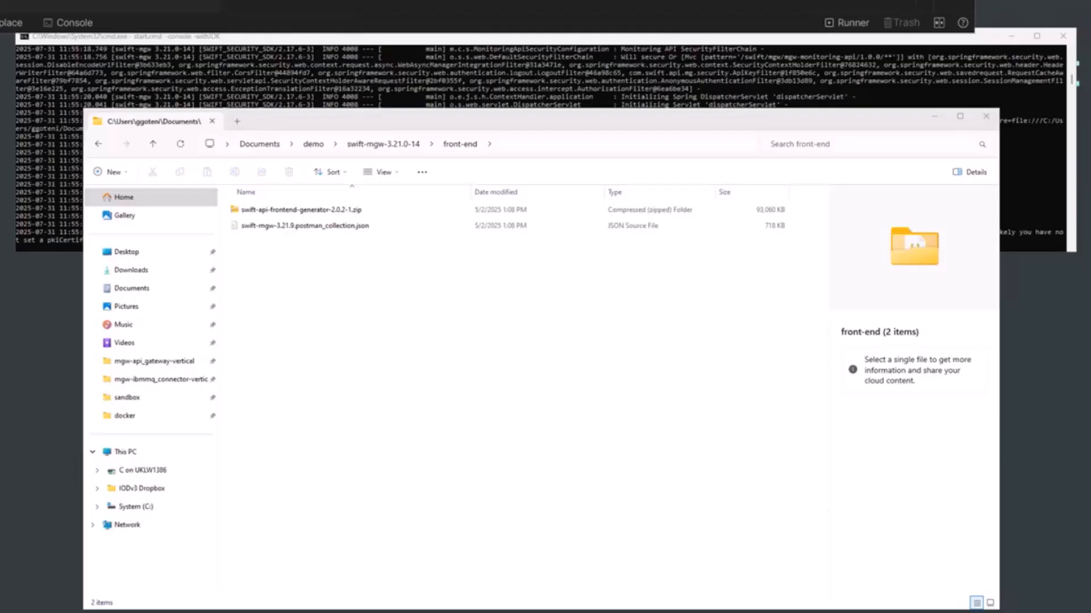
Switch to Postman, clear the rsa filter from its collections list and arrange its window beside the front-end folder listing.
drag(680, 1, 418, 185)
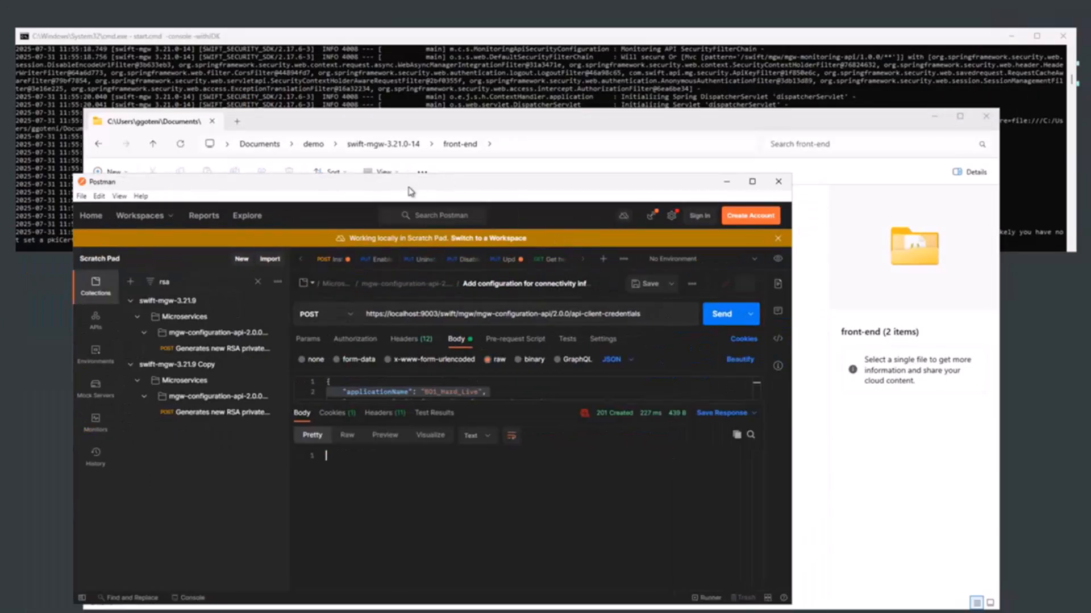
click(255, 282)
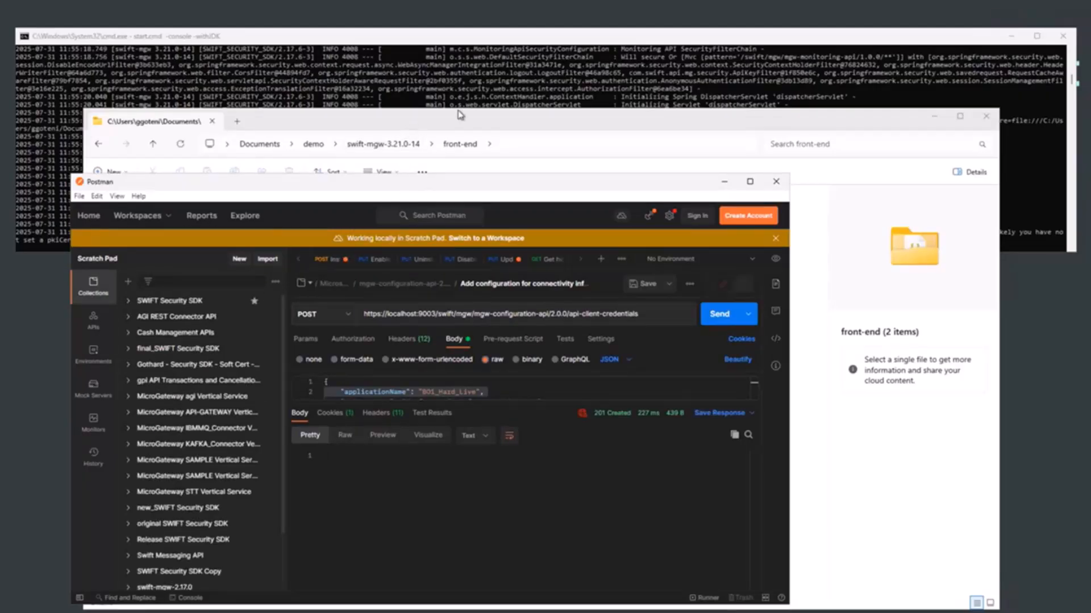
drag(407, 130, 544, 64)
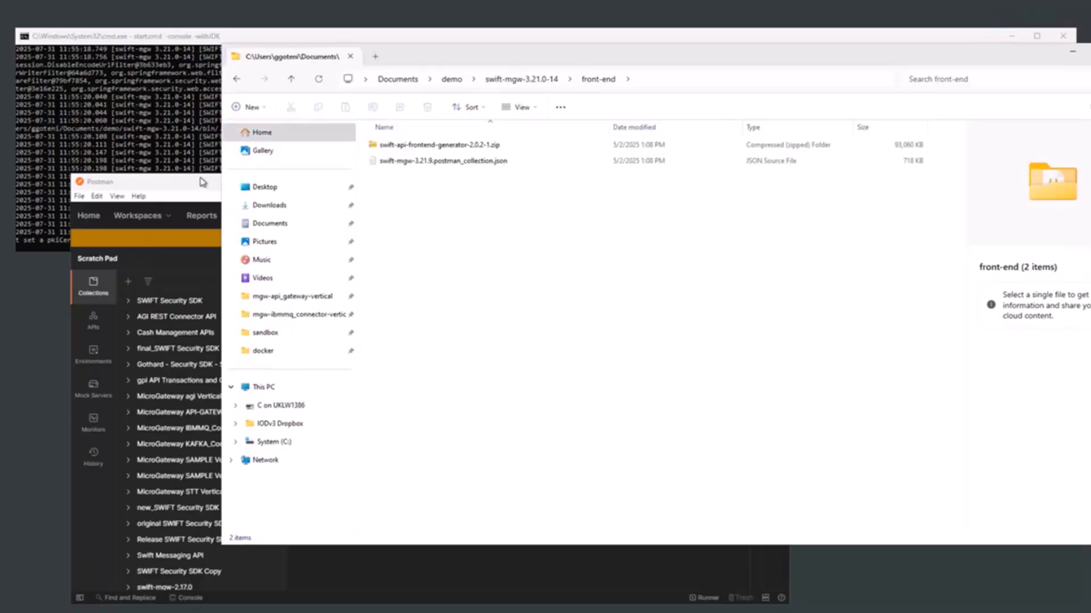
drag(190, 186, 154, 188)
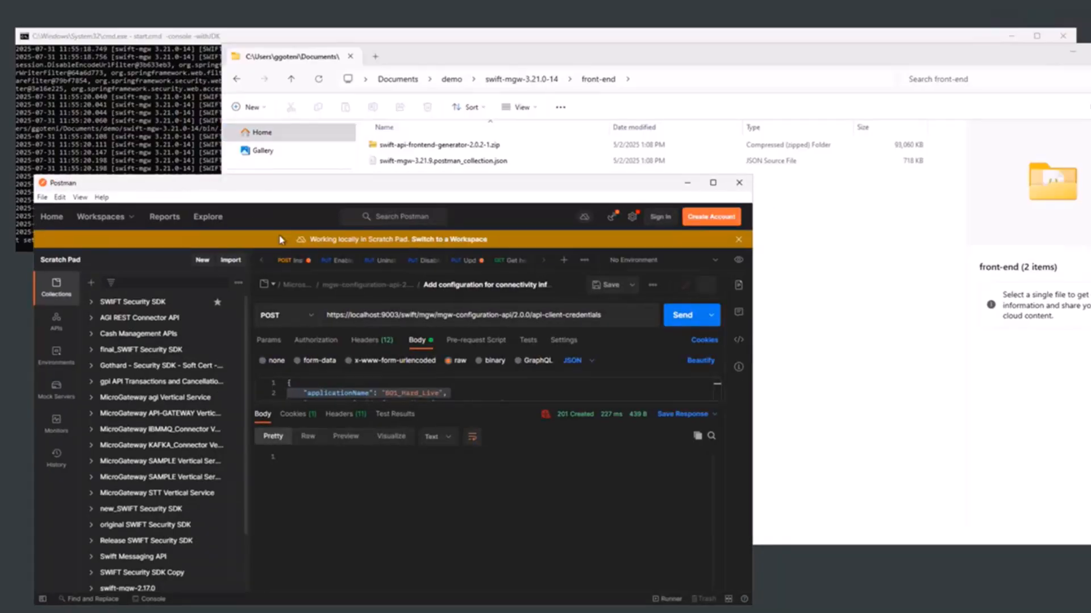
Load swift-mgw-3.21.9.postman_collection.json from the front-end folder into Postman's import dialog, and close the dialog without importing.
click(233, 262)
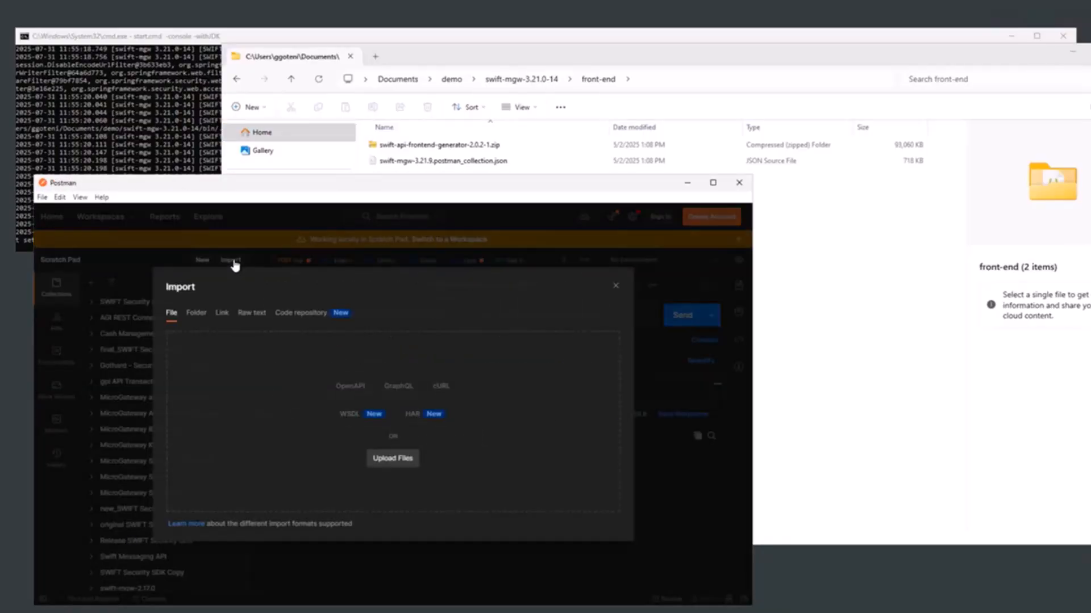
drag(577, 63, 622, 49)
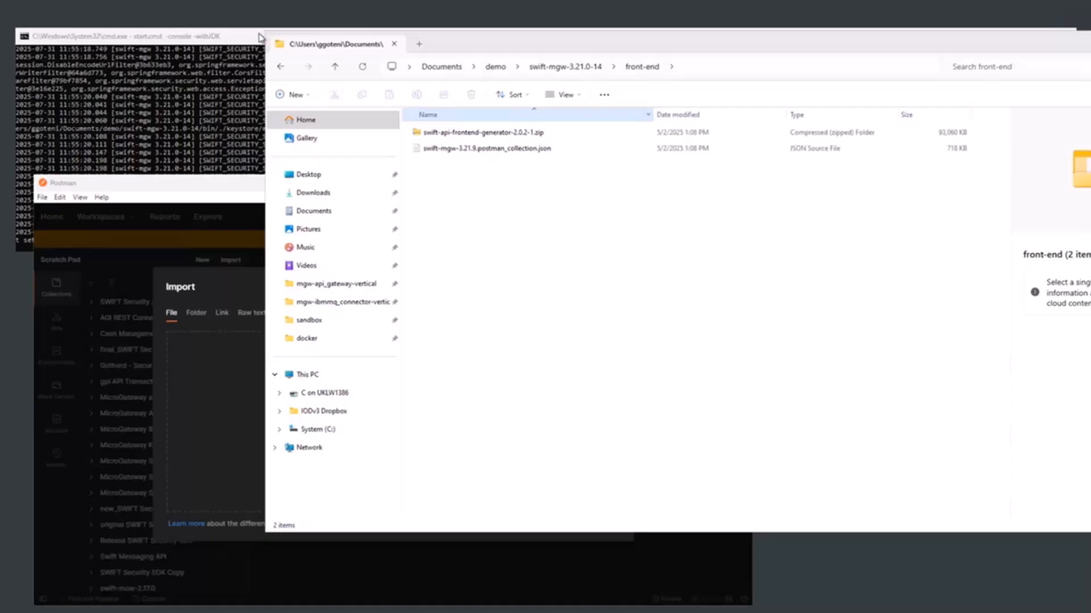
drag(265, 32, 369, 235)
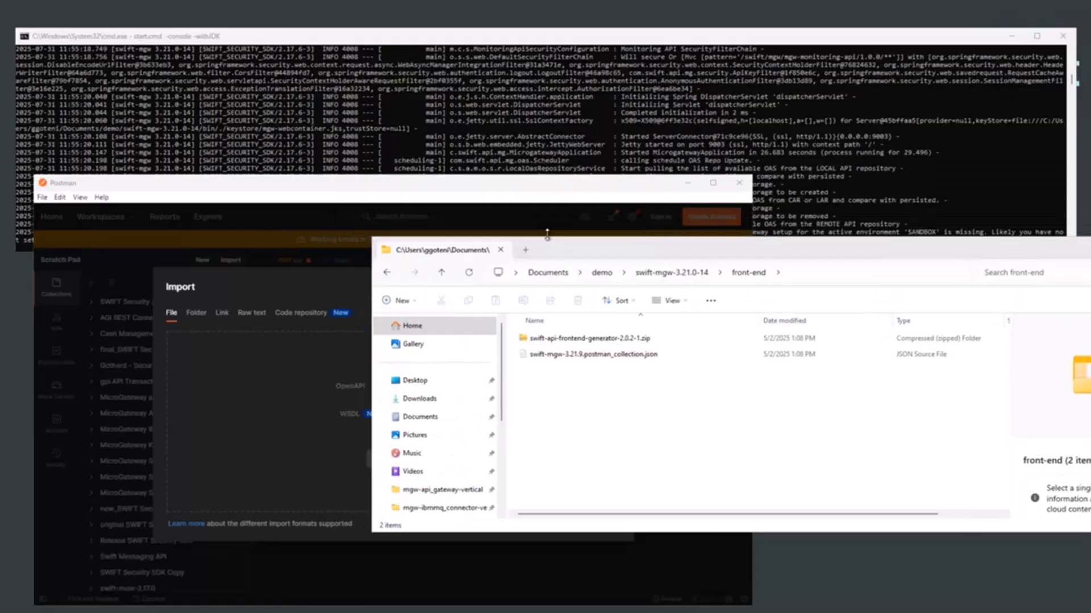
drag(561, 247, 546, 60)
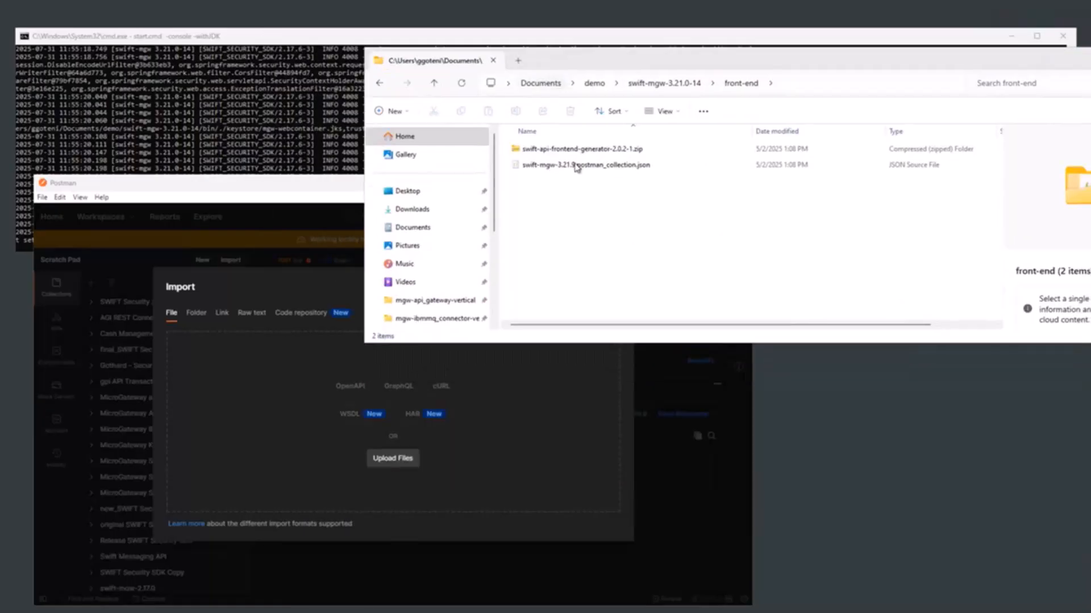
click(574, 164)
drag(574, 165, 315, 383)
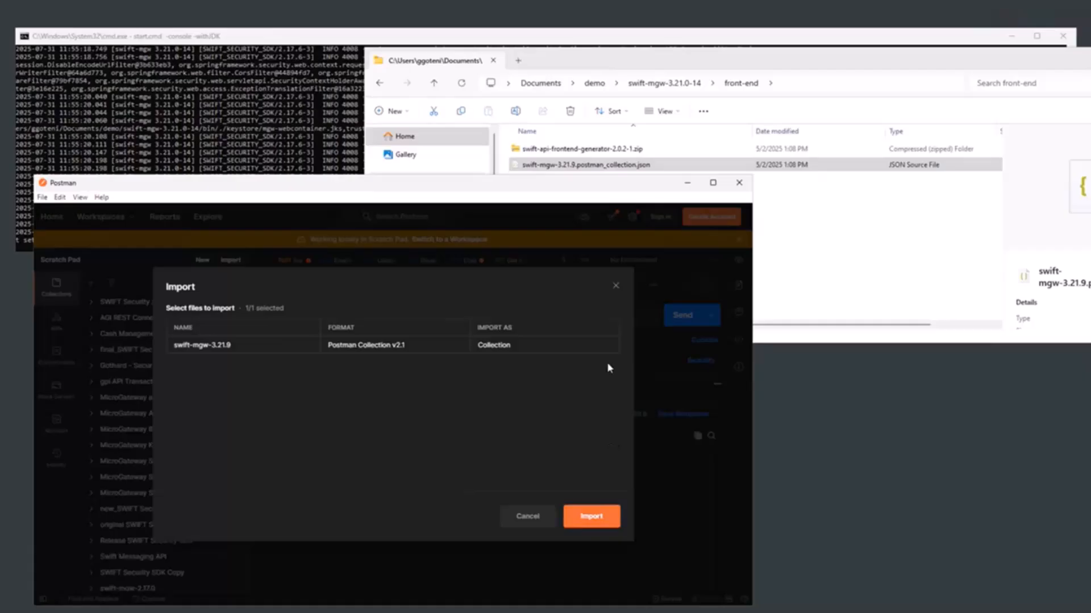
click(617, 288)
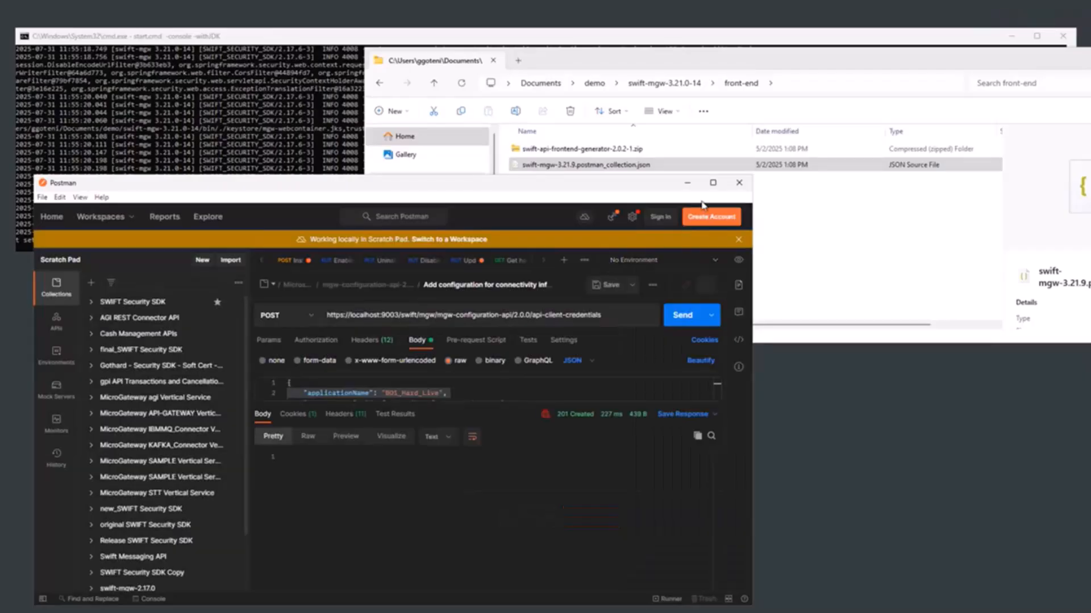
Maximize Postman, expand the swift-mgw-3.21.9 collection and open its collection variables.
click(714, 184)
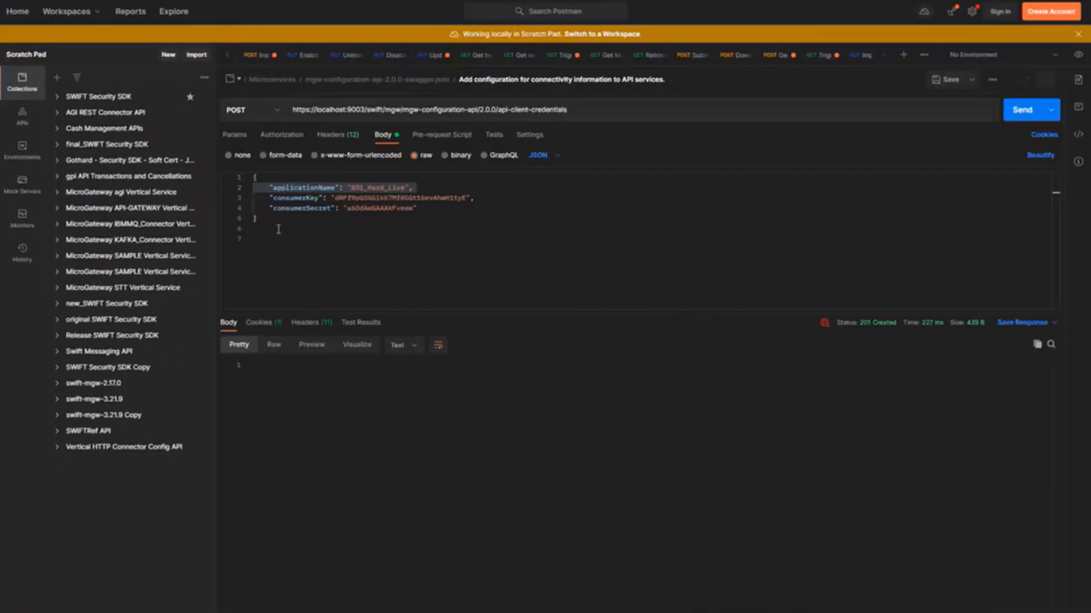
click(64, 401)
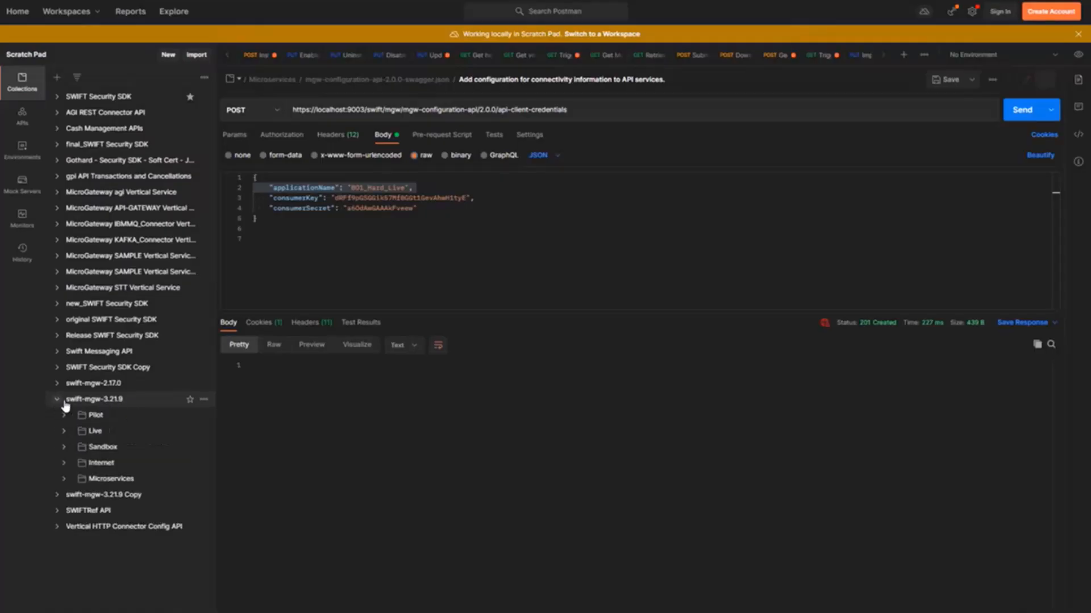
click(98, 400)
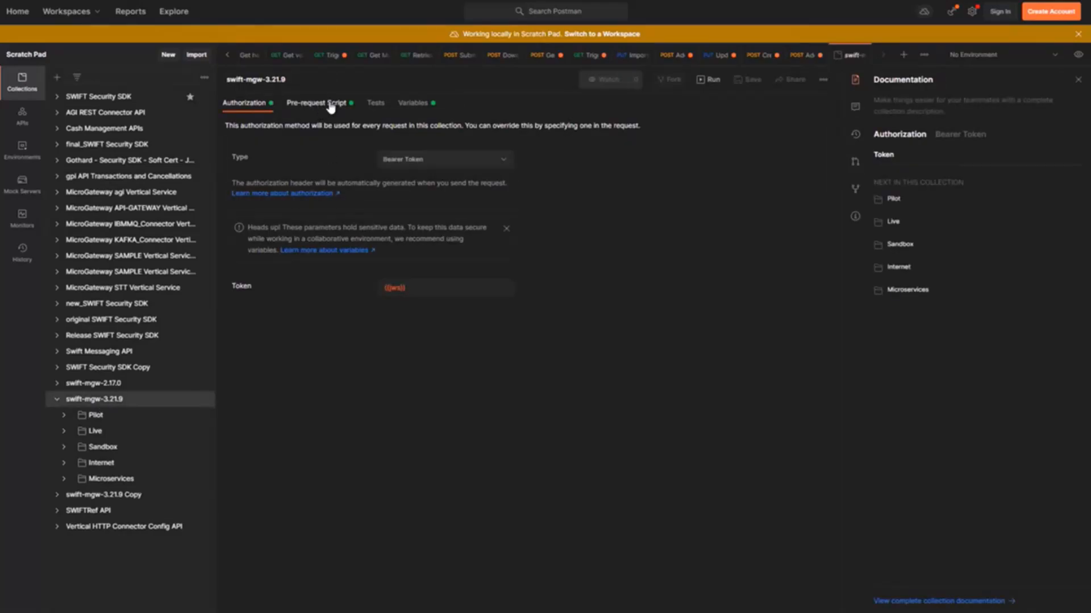
click(421, 108)
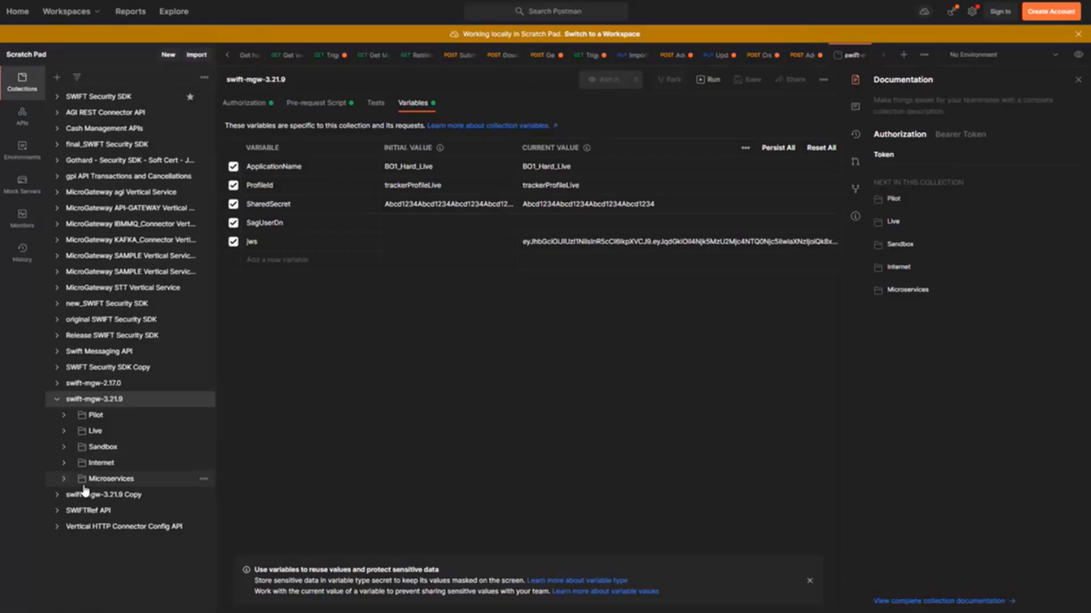
Filter the collections by health and send the "Get health check info." request of swift-mgw-3.21.9.
click(96, 75)
text(health)
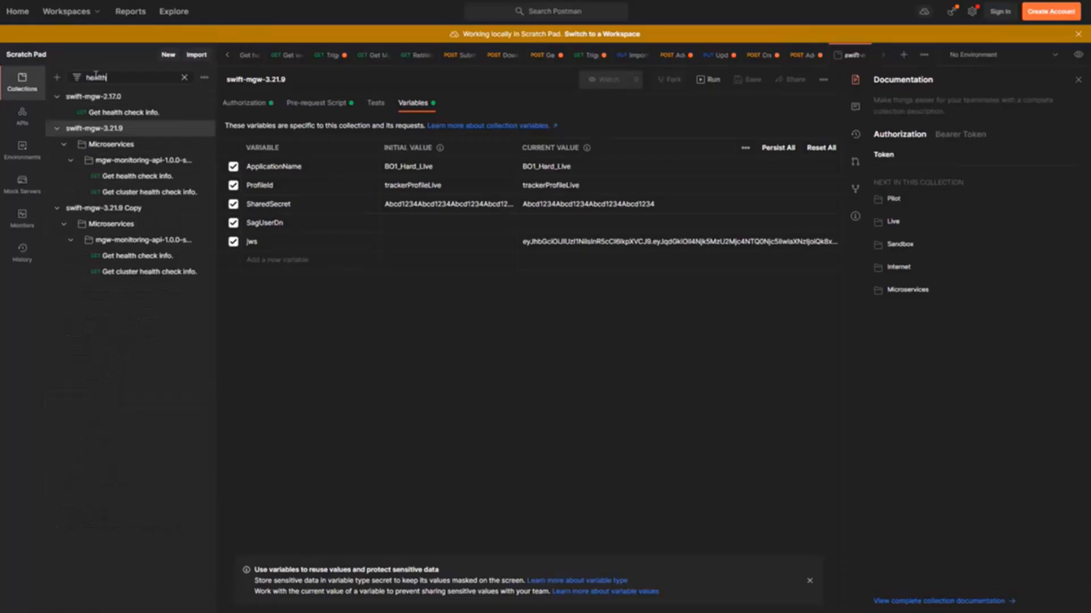
click(135, 177)
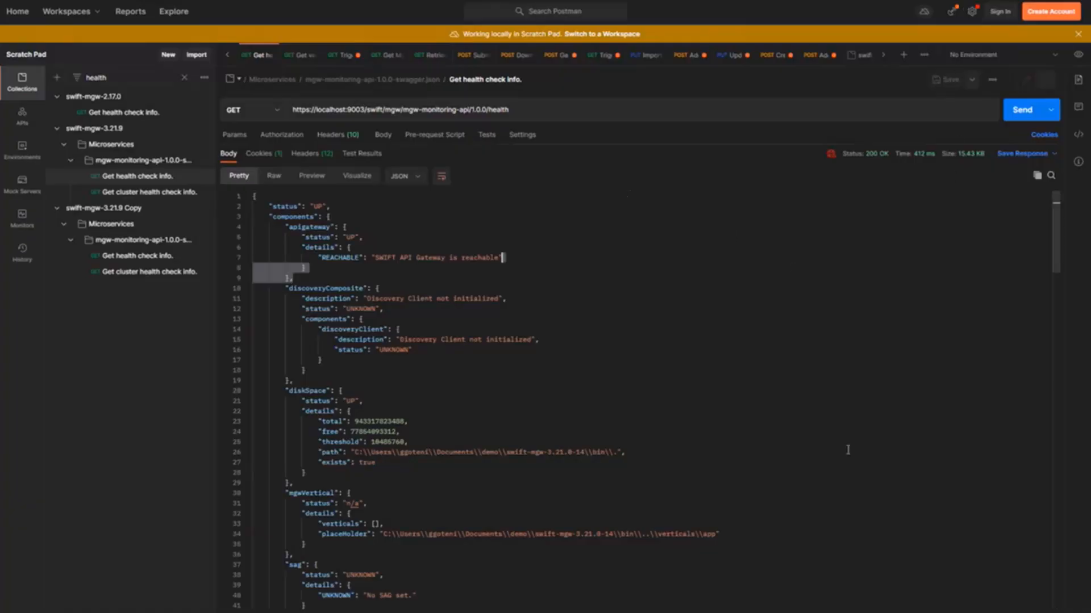
click(1017, 111)
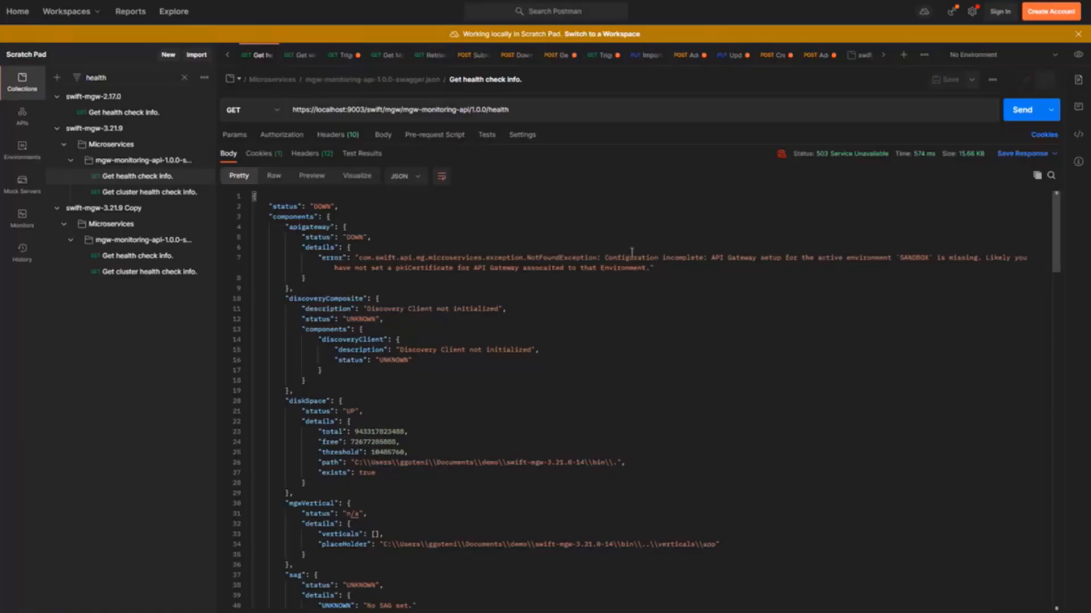
Examine the apigateway error text in the health check response.
drag(609, 258, 704, 258)
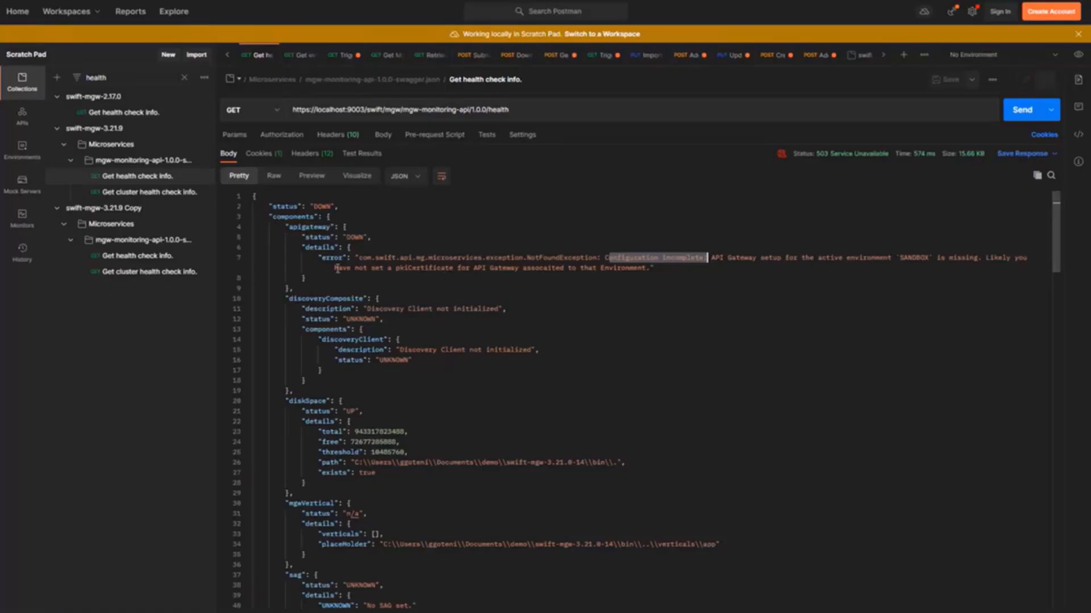
drag(349, 268, 661, 272)
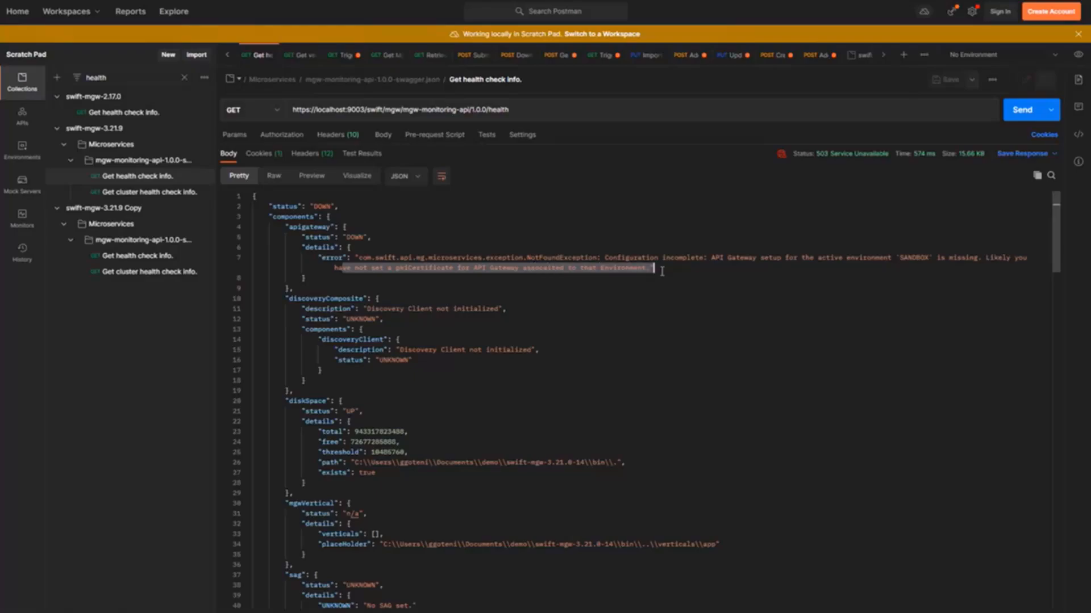
click(661, 271)
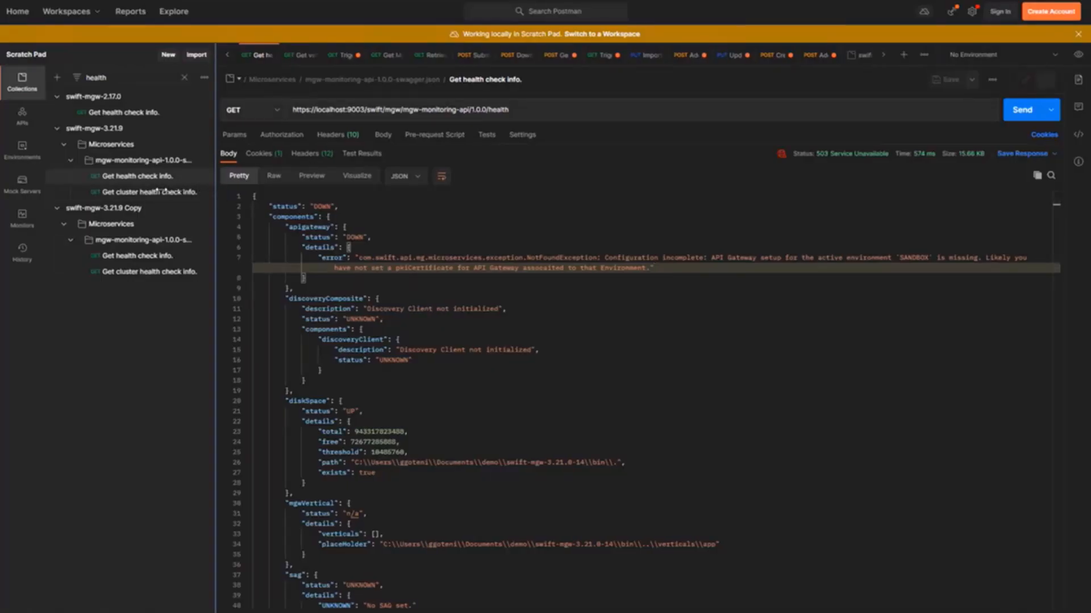
click(226, 55)
click(226, 55)
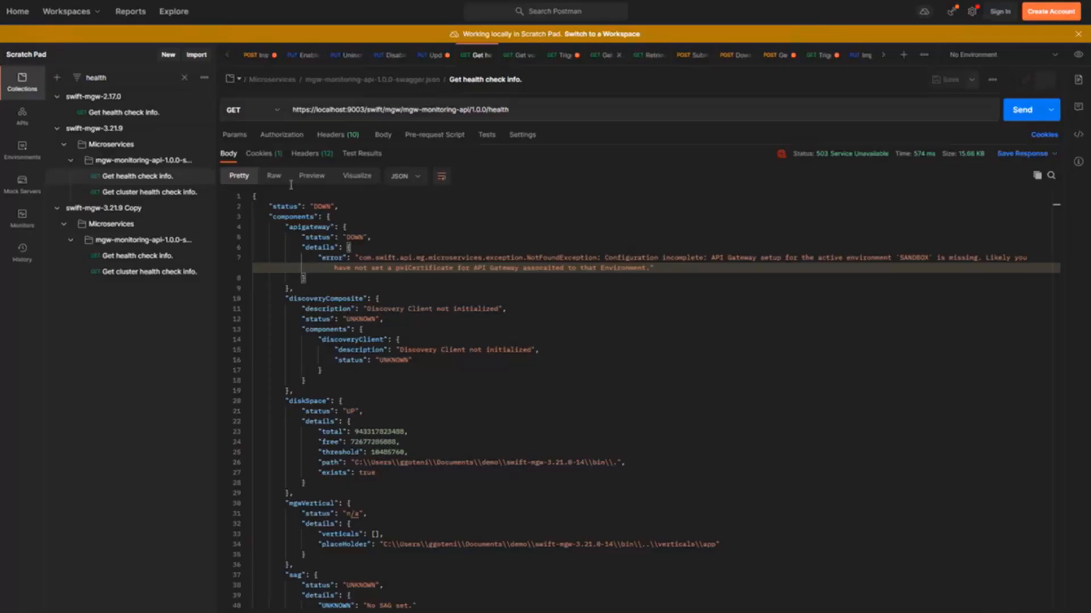
Filter the collections by x509 and send swift-mgw-3.21.9's "Download and store X509 certificate" request for cloudproxy.swift.com with alias proxycert.
double_click(97, 77)
text(x509)
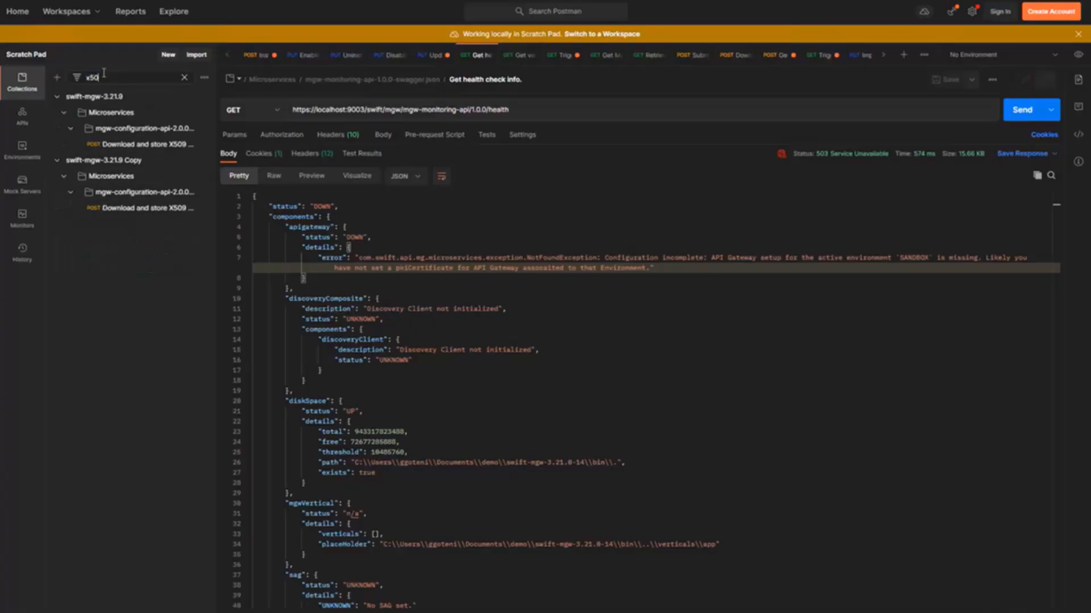
click(120, 147)
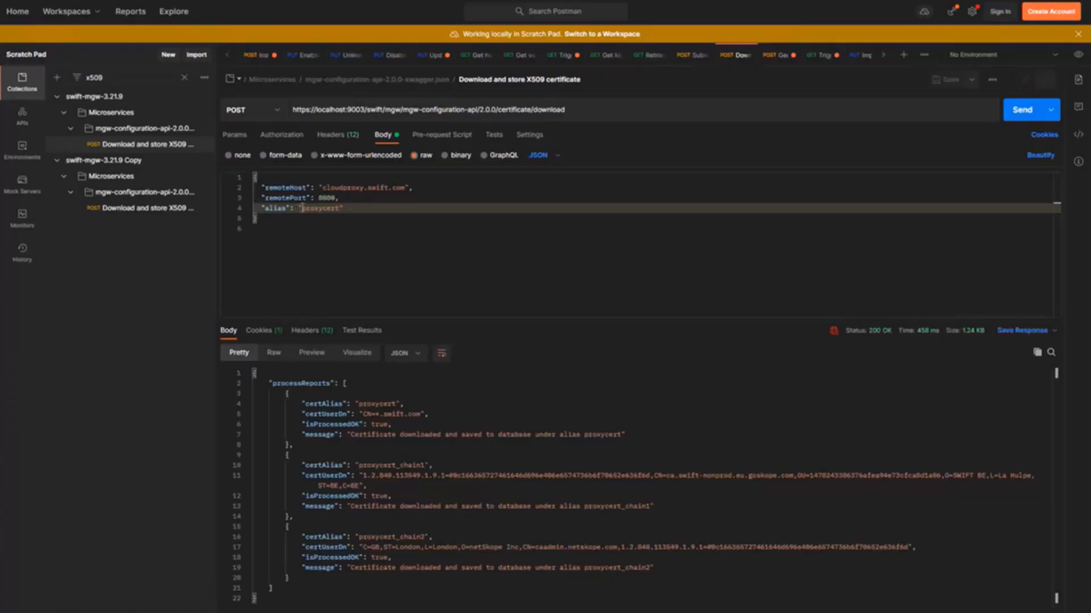
drag(300, 208, 343, 208)
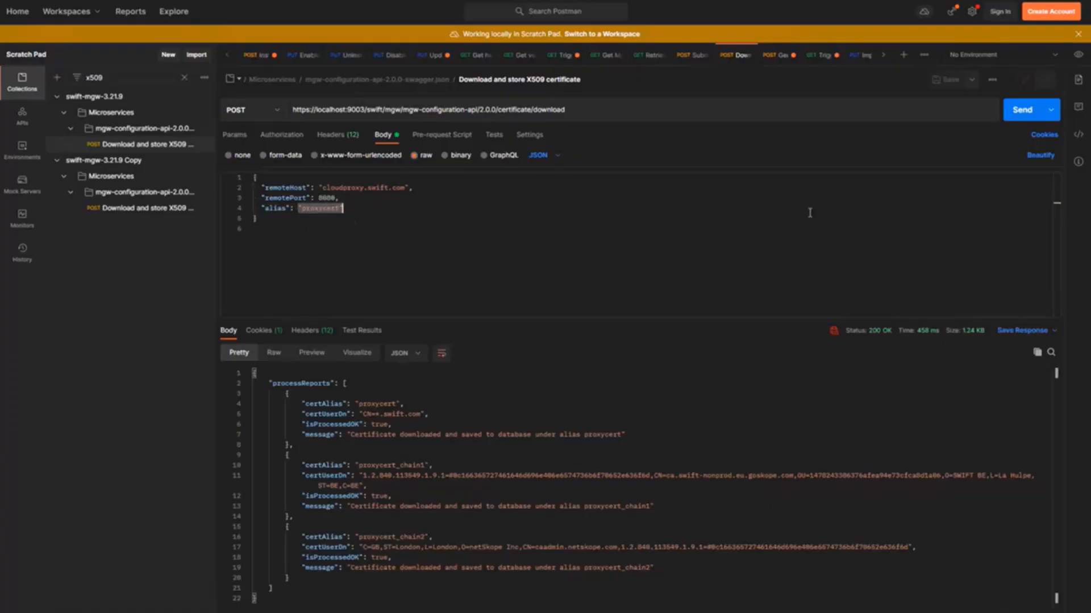
click(1024, 117)
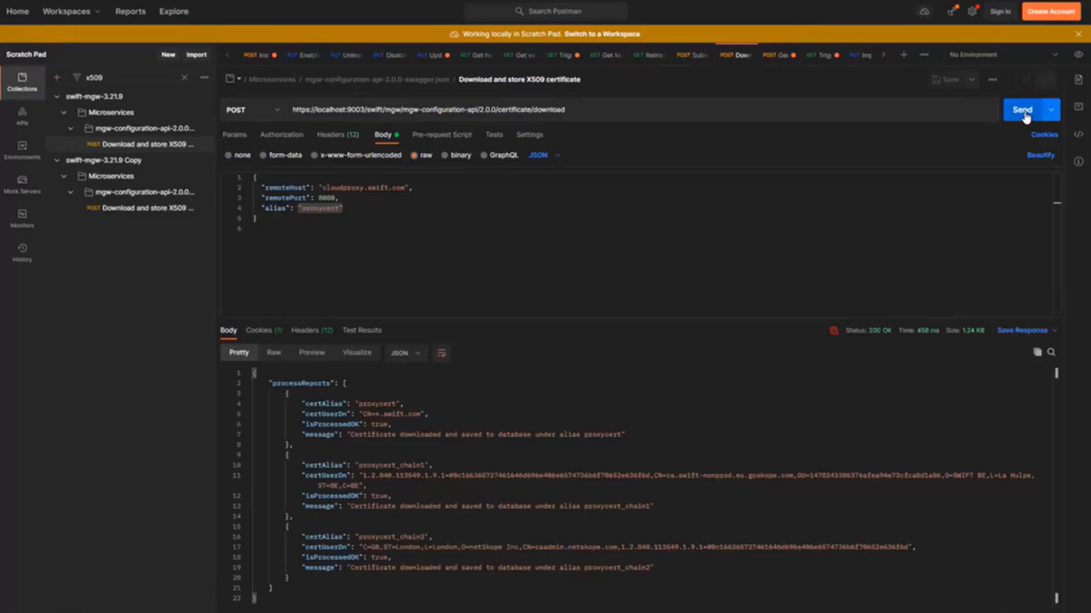
click(1024, 111)
Enlarge the response area and examine the status and the certificate entries in the processReports of the certificate download.
drag(505, 318, 766, 261)
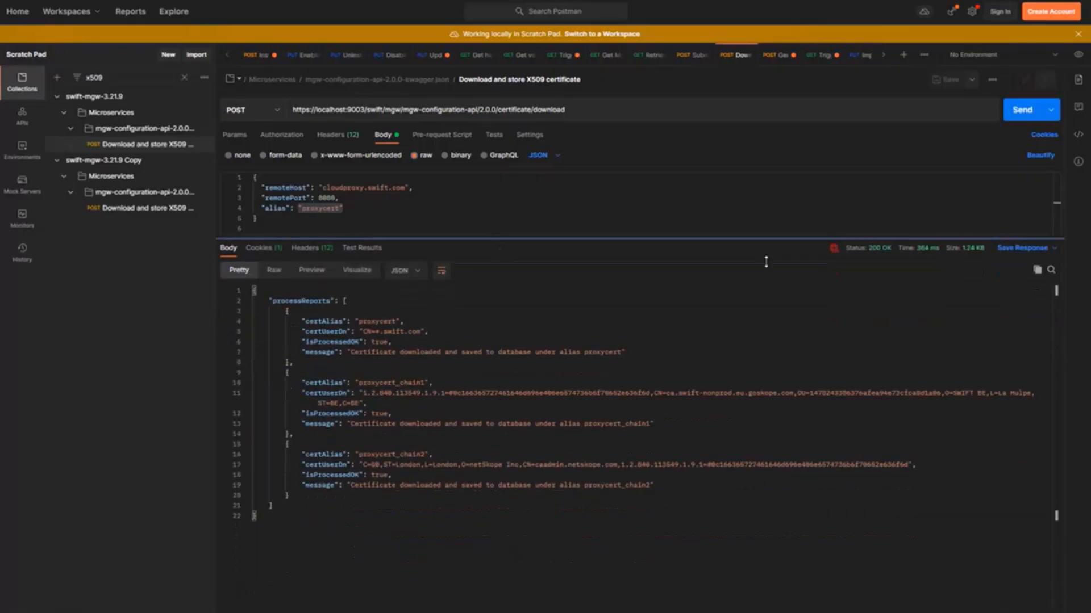
drag(872, 248, 891, 249)
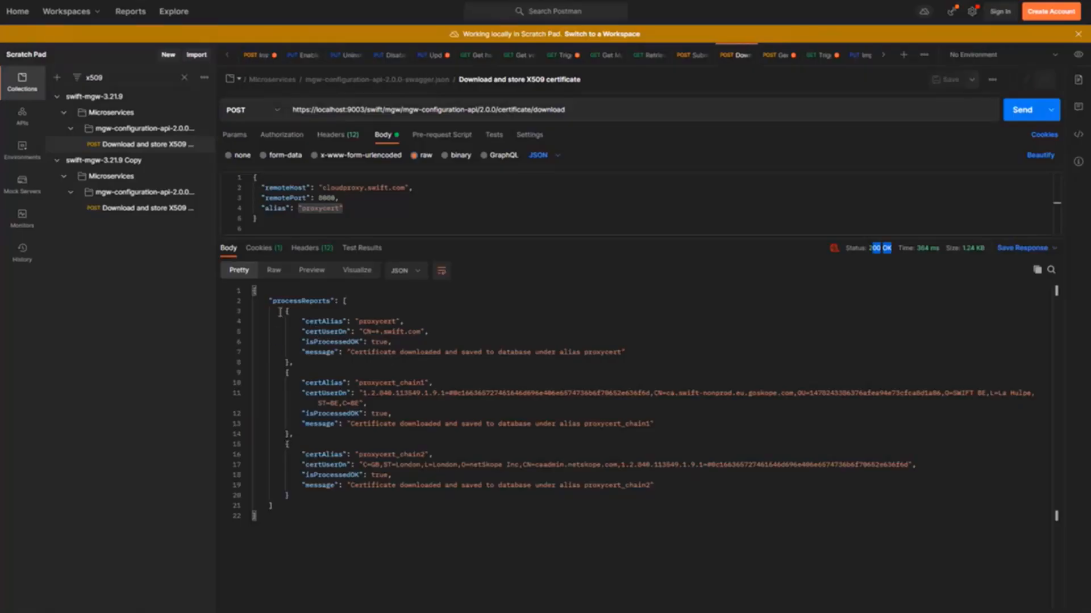
drag(286, 373, 288, 444)
drag(289, 364, 280, 321)
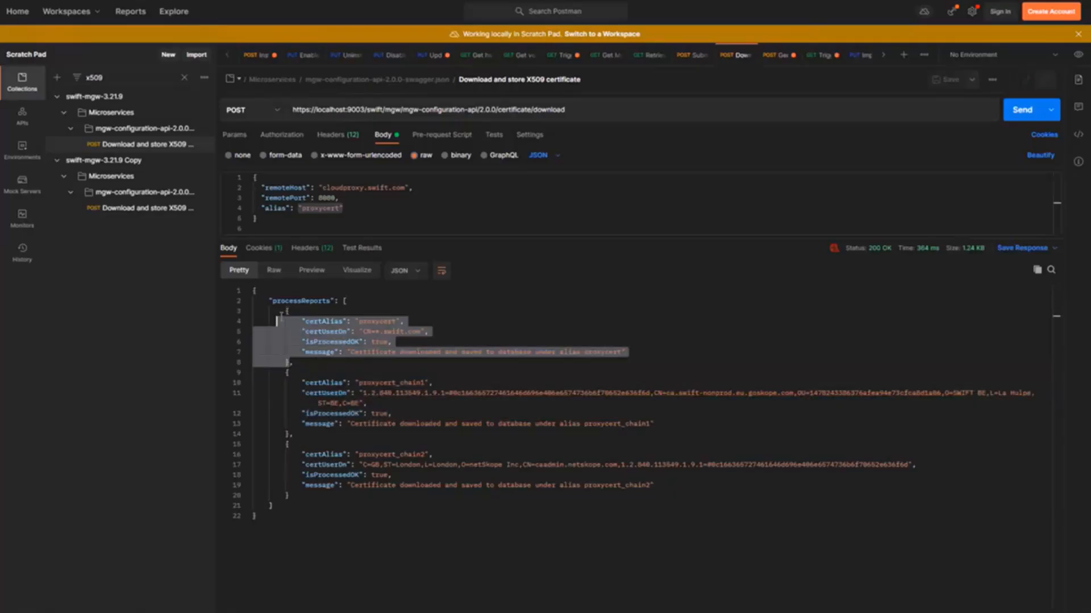
drag(286, 445, 299, 493)
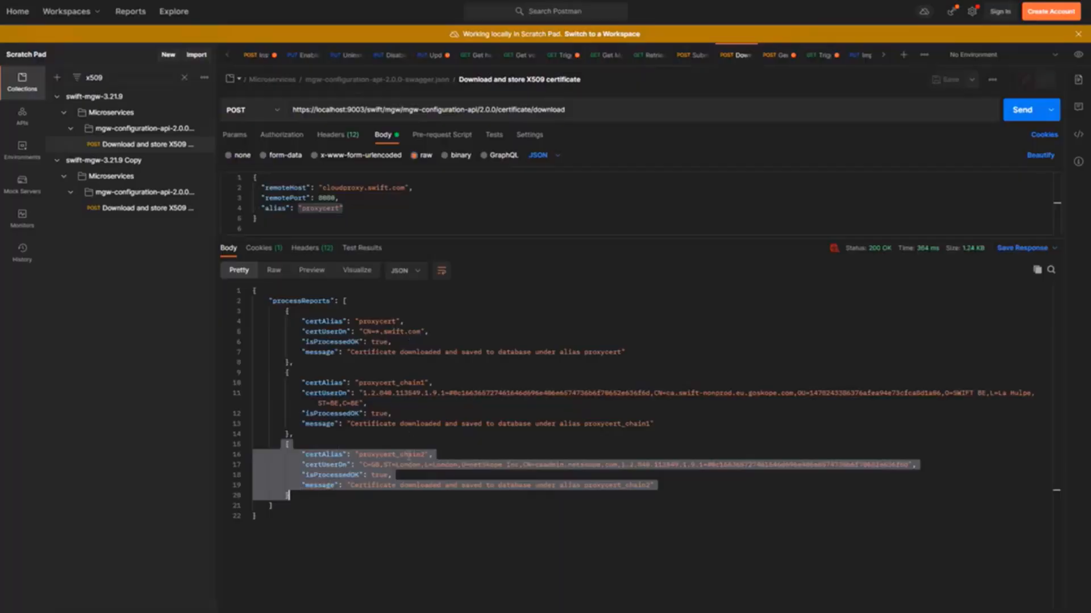
click(408, 455)
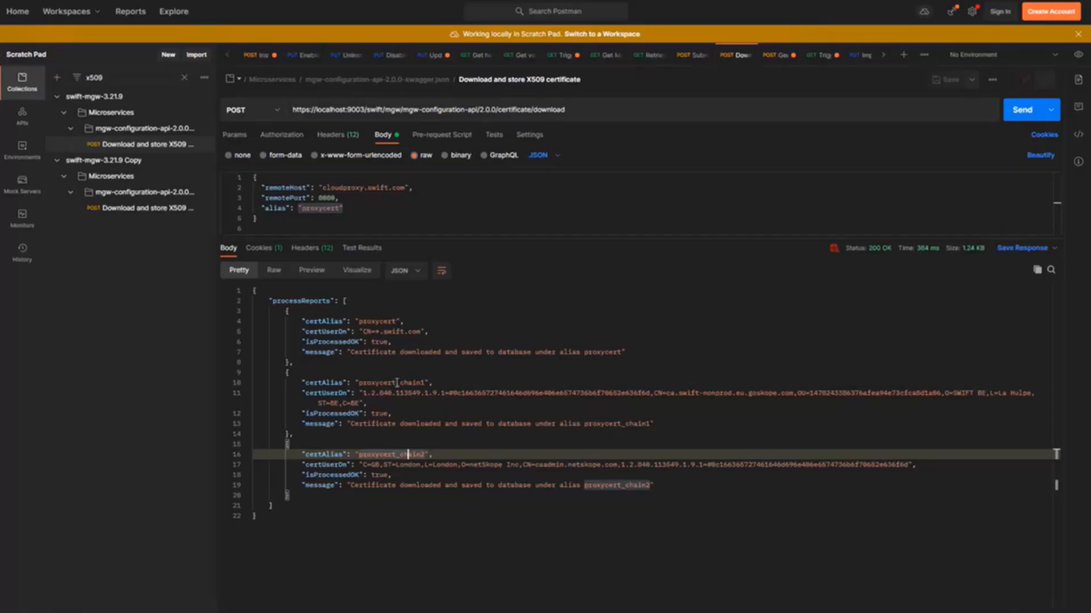
drag(397, 383, 425, 383)
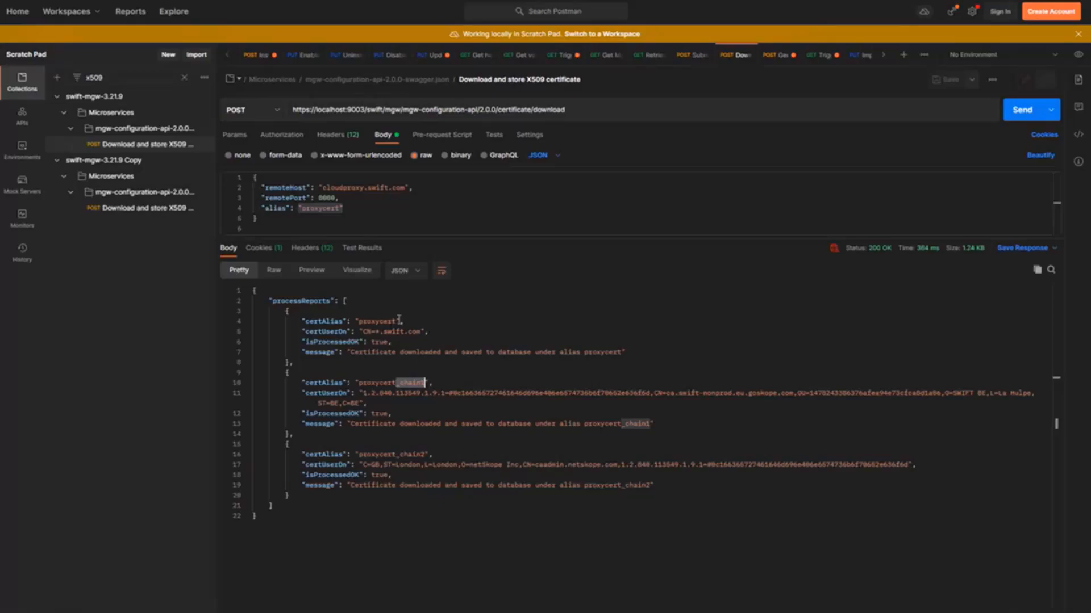
drag(394, 322, 400, 321)
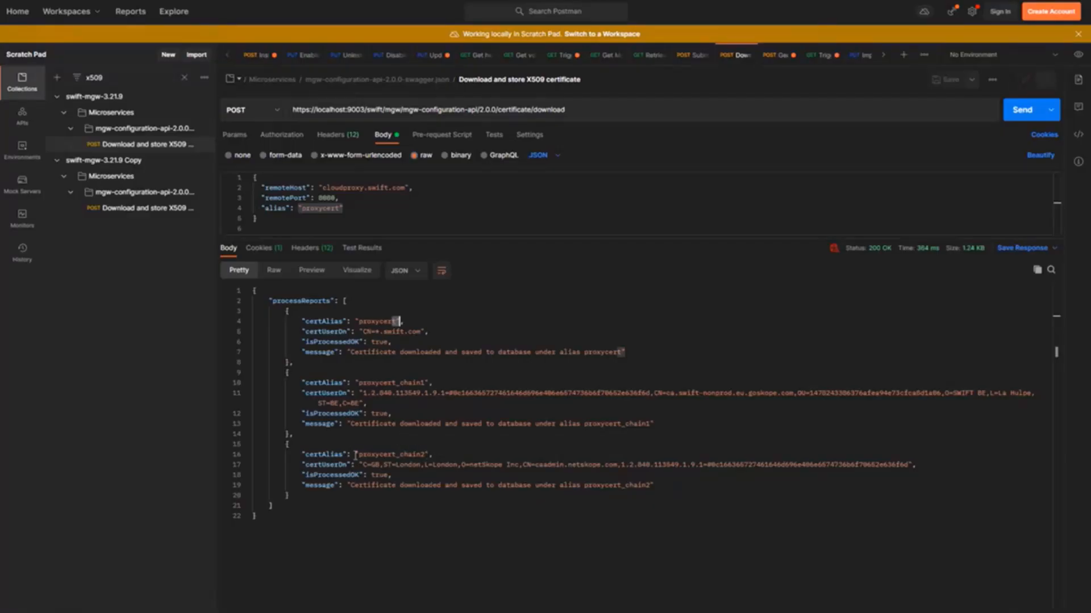
drag(297, 455, 663, 482)
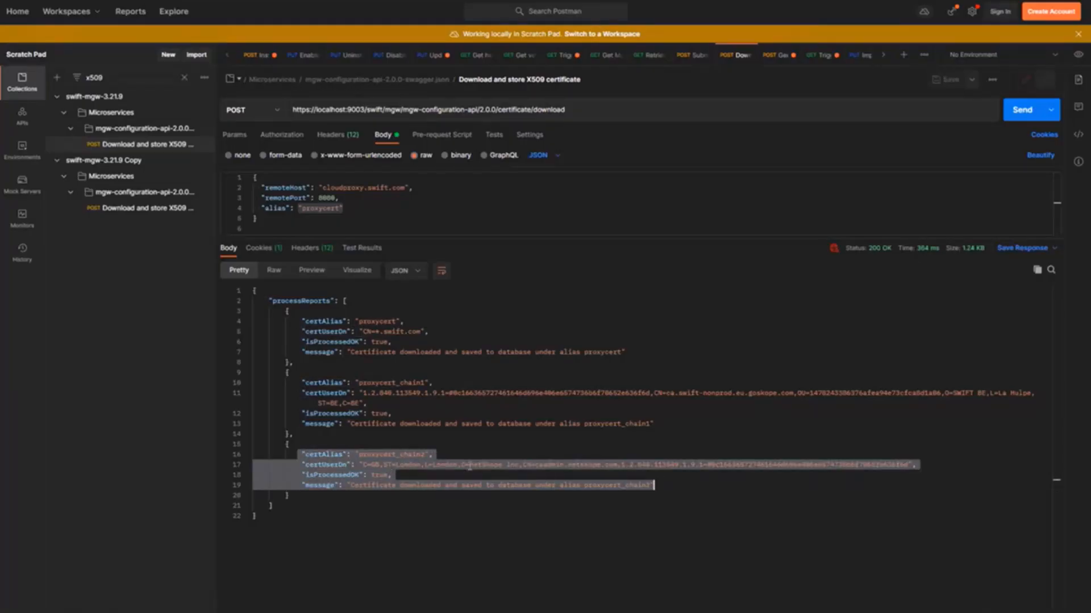
click(475, 434)
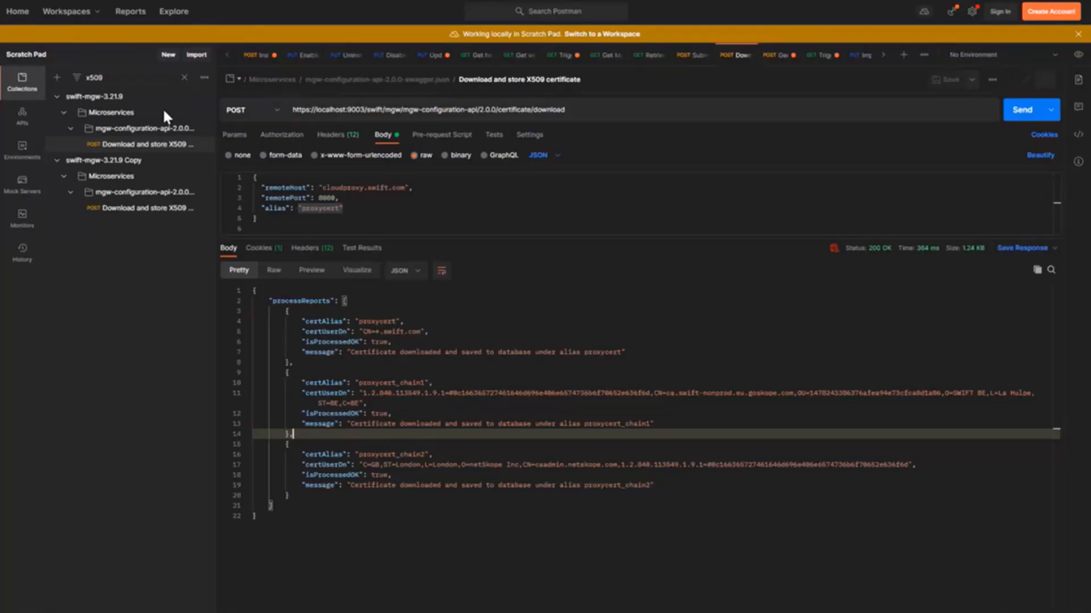
Filter the collections by proxy and send swift-mgw-3.21.9's "Add configuration for forward proxy." request with hostname cloudproxy.swift.com.
double_click(111, 74)
text(proxy)
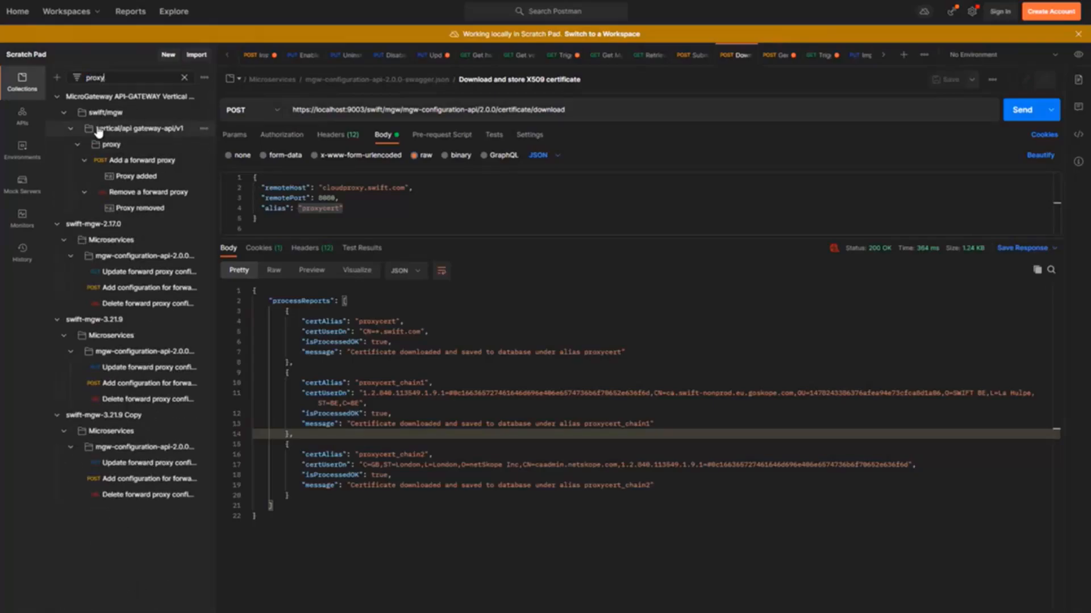
click(159, 383)
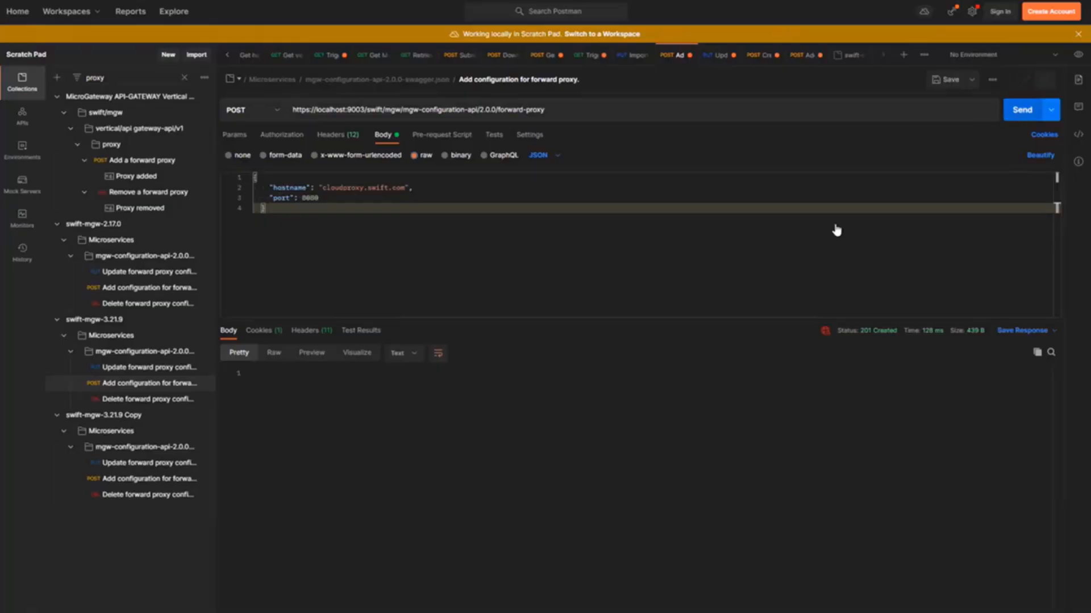
key(ctrl+Return)
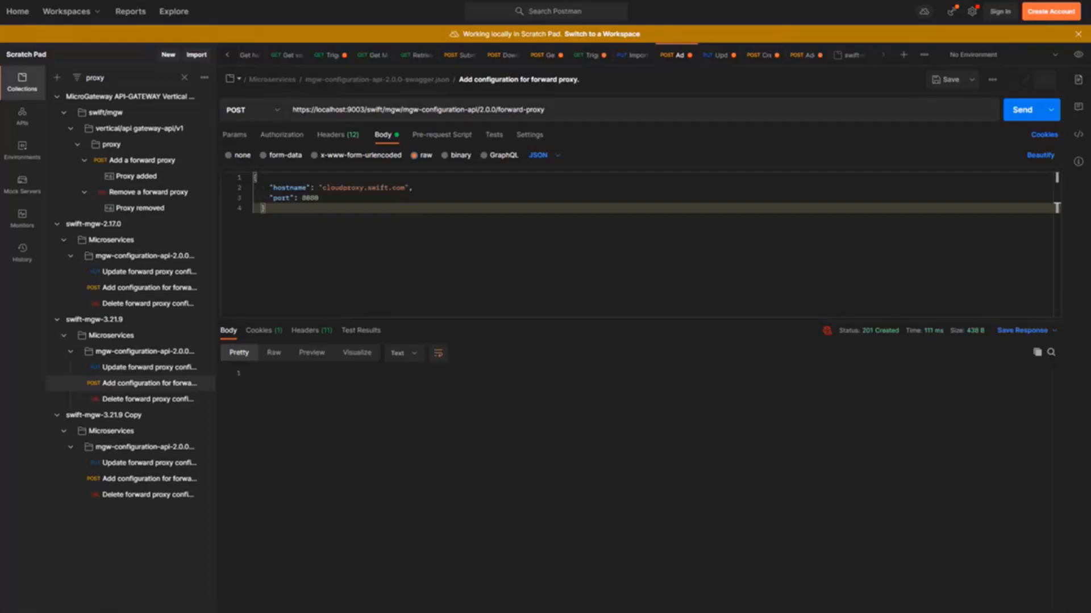
Filter the collections by enviro and send swift-mgw-3.21.9's "Get the Active Internal Gateway Active Environment Configuration" request.
double_click(92, 78)
text(environment)
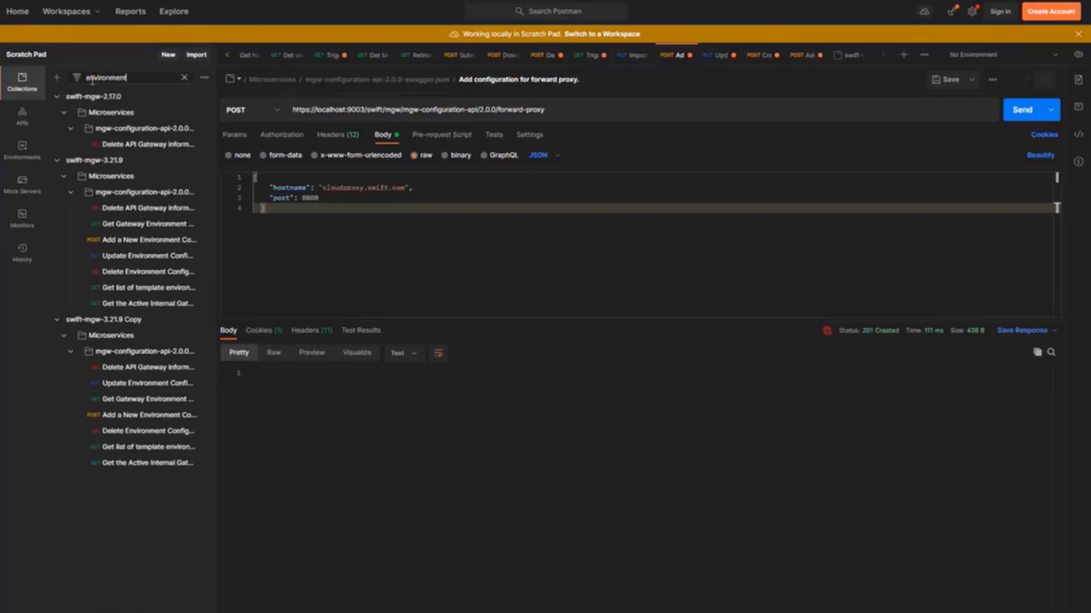
drag(132, 77, 41, 69)
text(enviro)
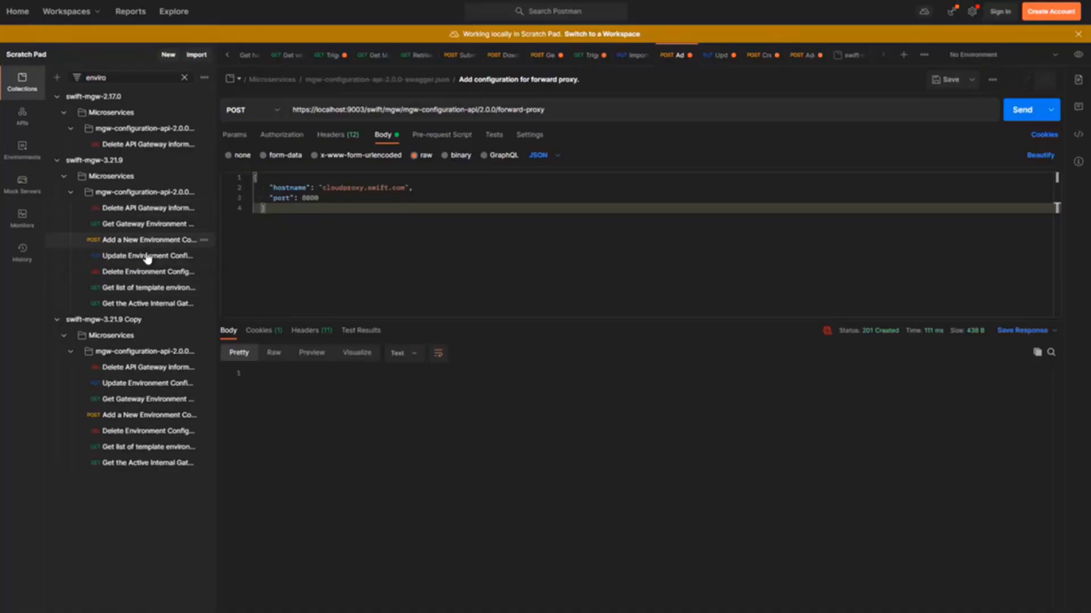
click(149, 306)
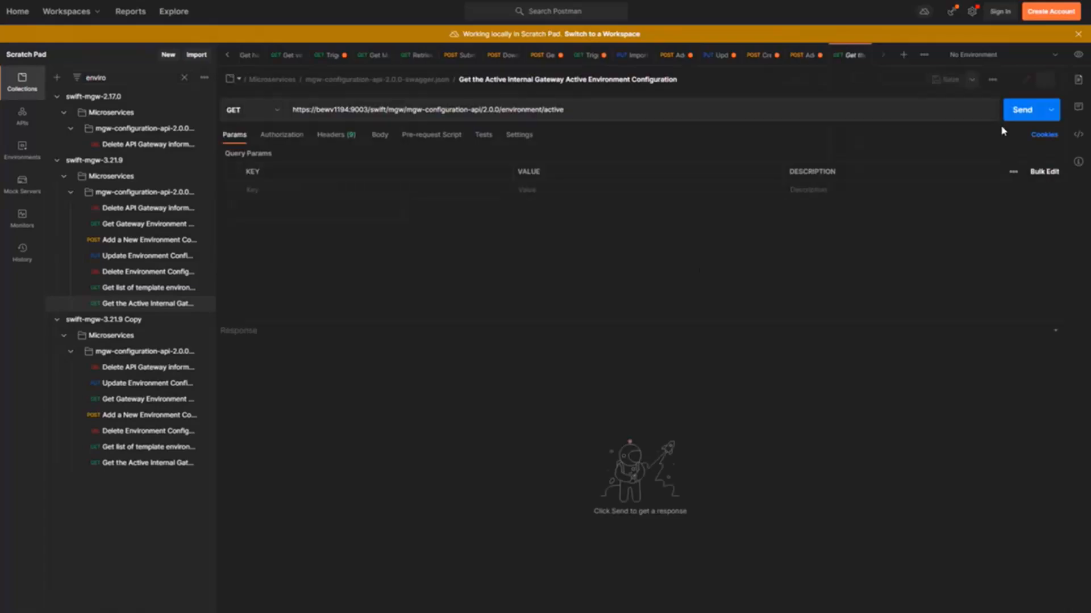
key(ctrl+Return)
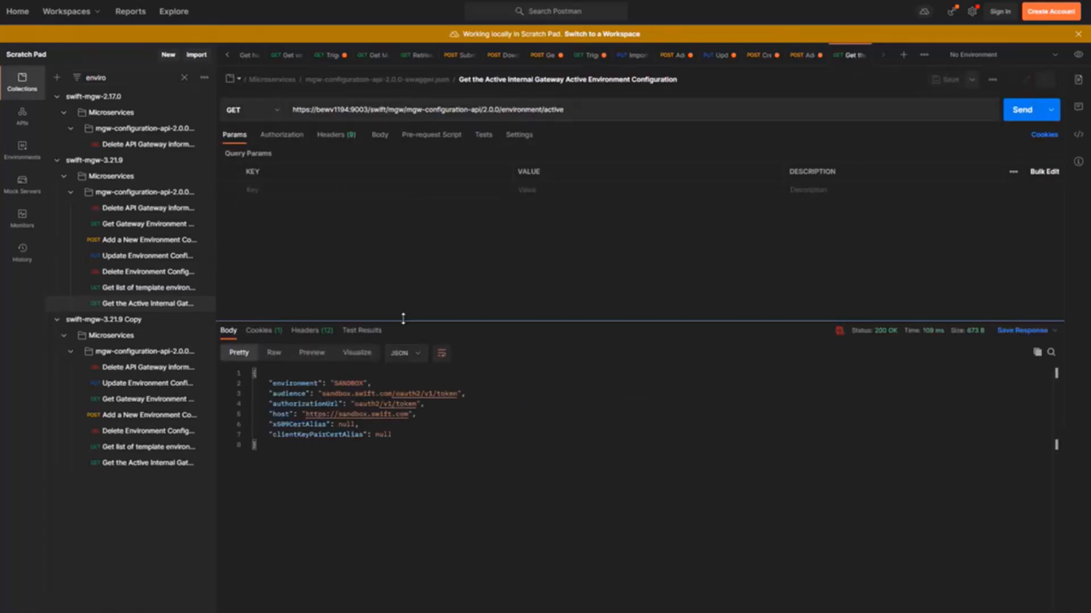
Enlarge the response area, examine the host, x509CertAlias and clientKeyPairCertAlias entries of the active environment, and select the whole response text.
drag(403, 318, 407, 199)
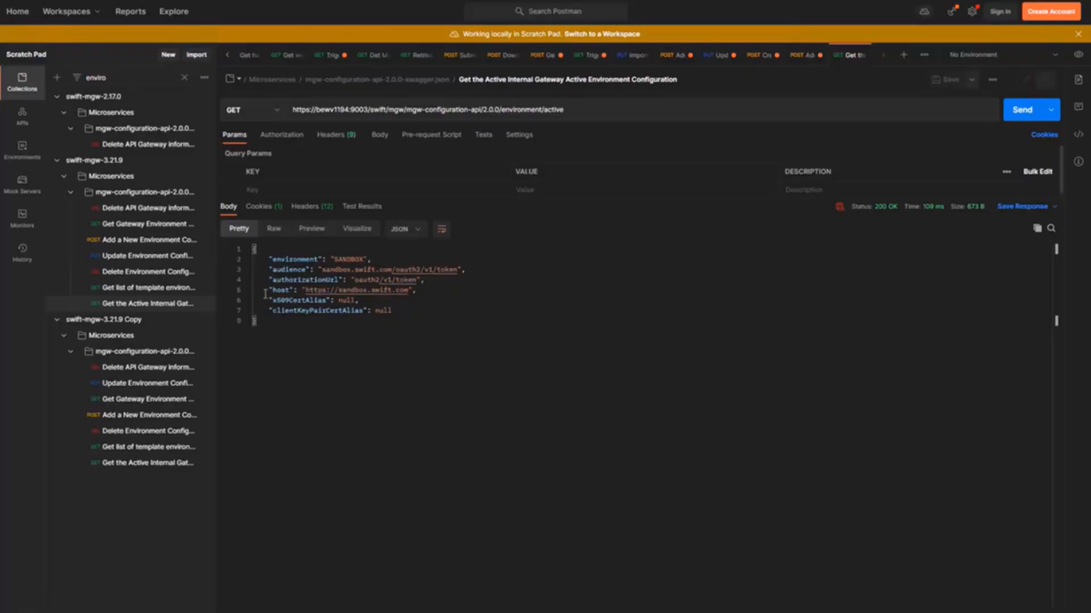
drag(269, 290, 429, 289)
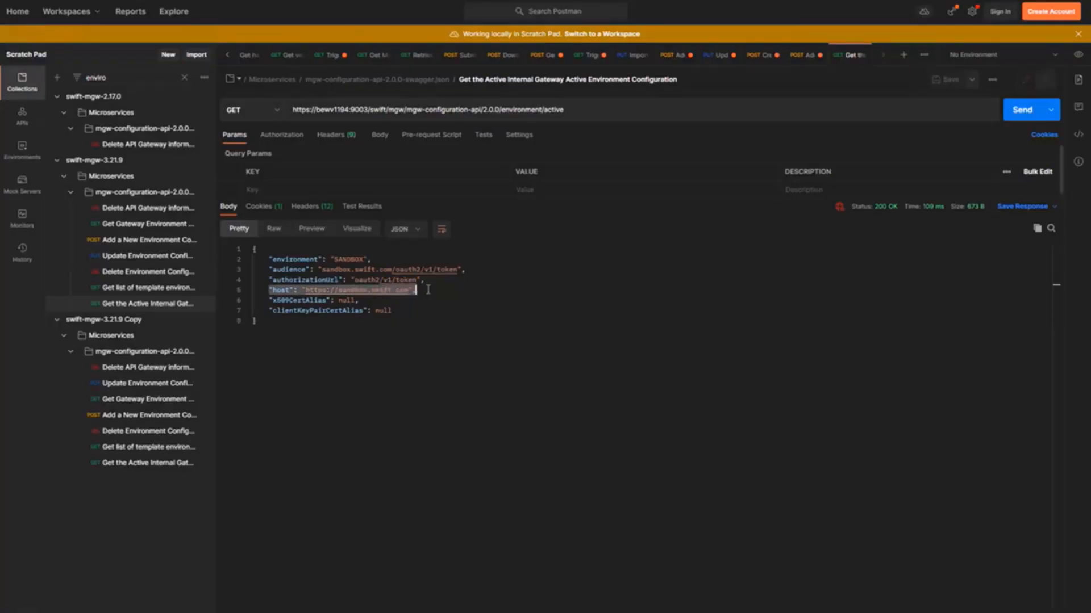
drag(269, 300, 363, 299)
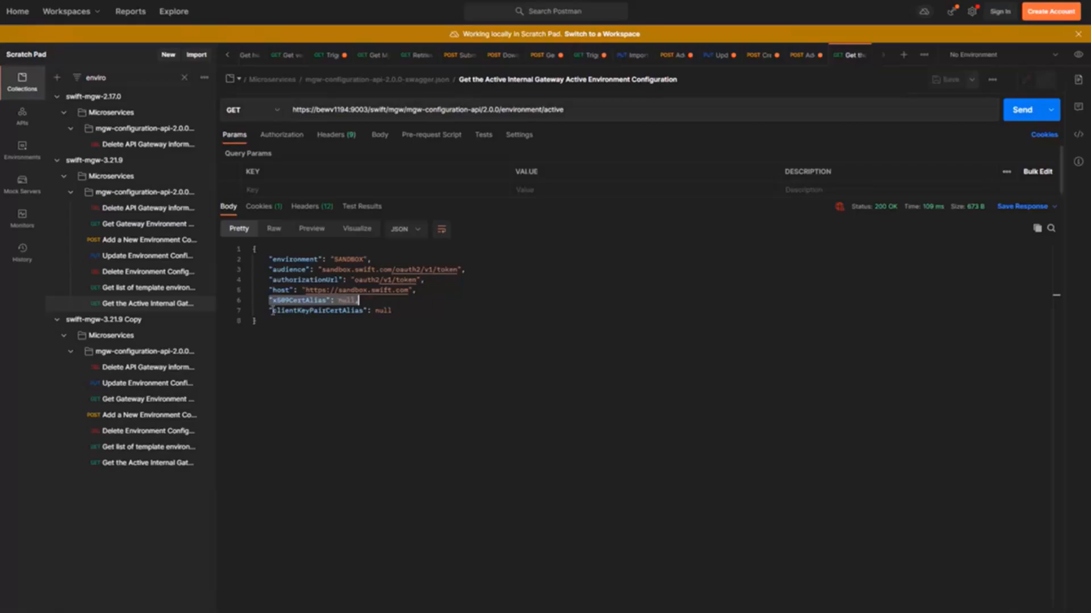
drag(269, 311, 404, 311)
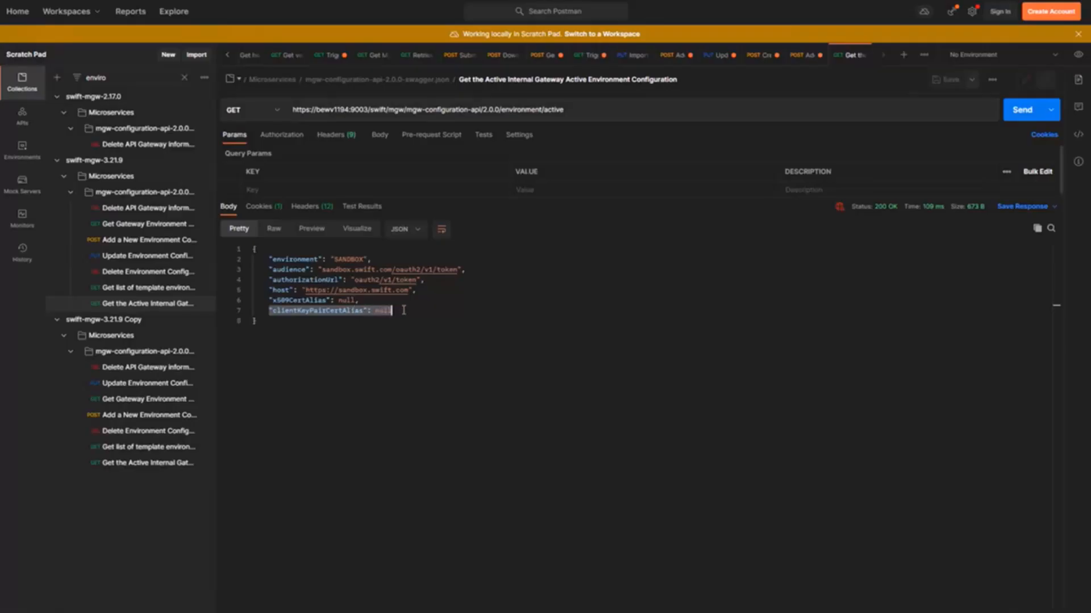
click(365, 300)
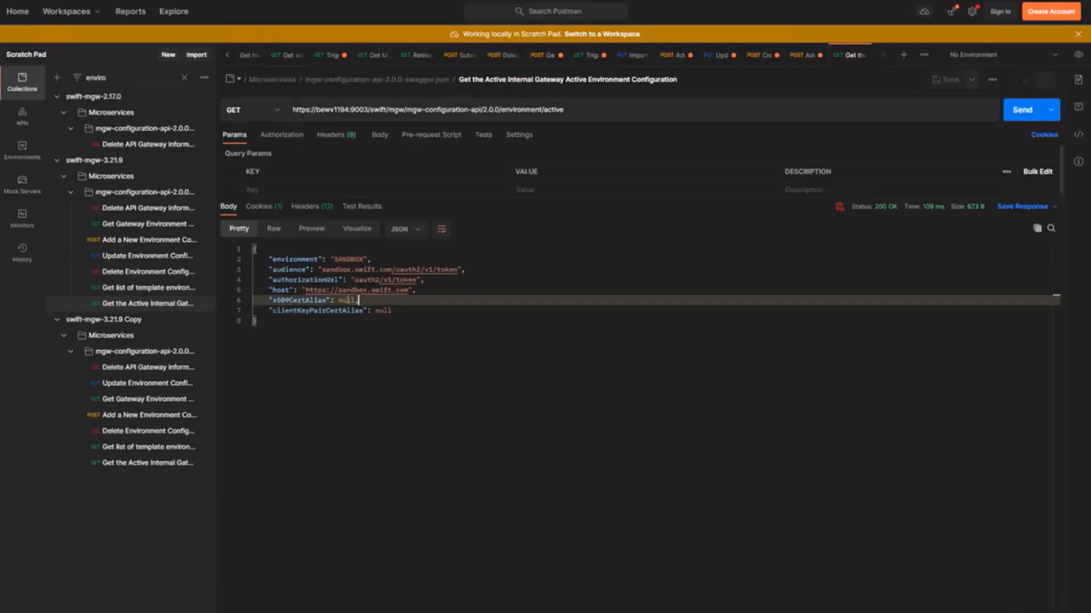
drag(365, 300, 267, 301)
key(ctrl+a)
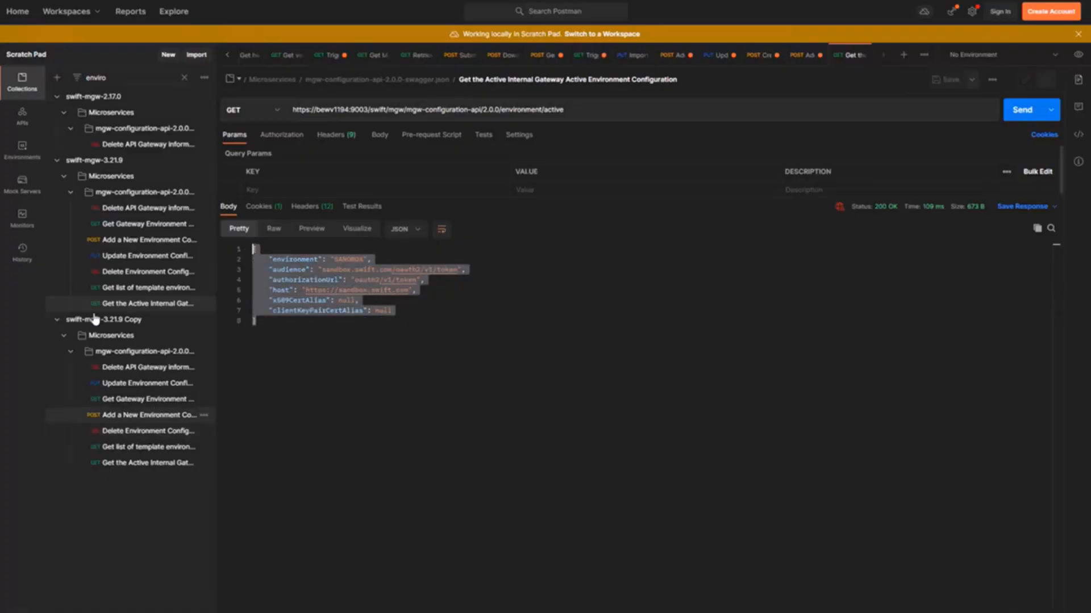
Send swift-mgw-3.21.9's "Update Environment Configuration by Environment" request for SANDBOX with x509CertAlias proxycert_chain2, and request the active environment configuration again.
click(126, 258)
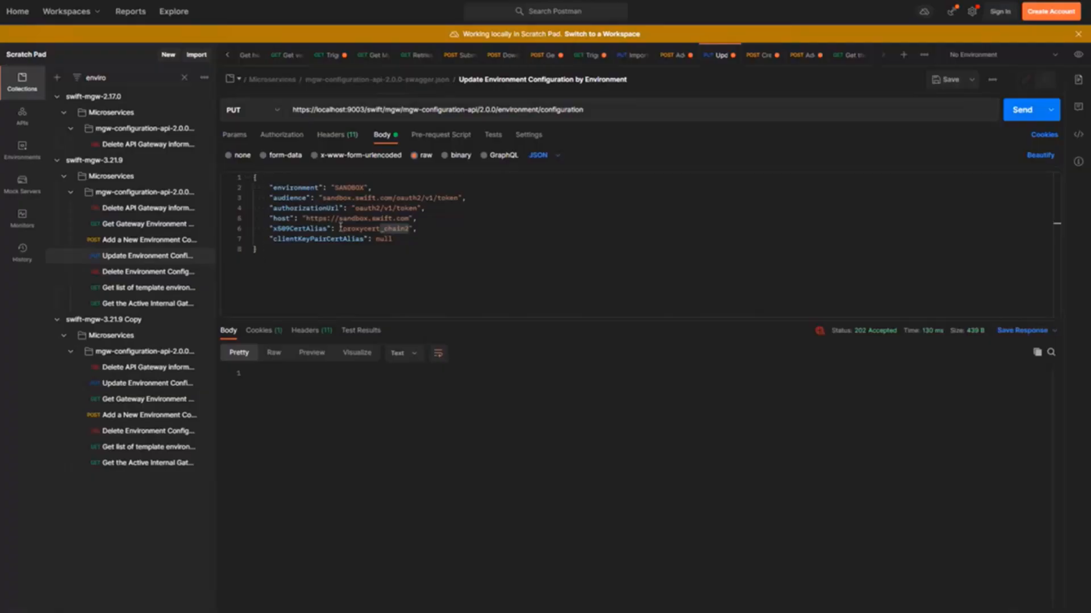
click(359, 229)
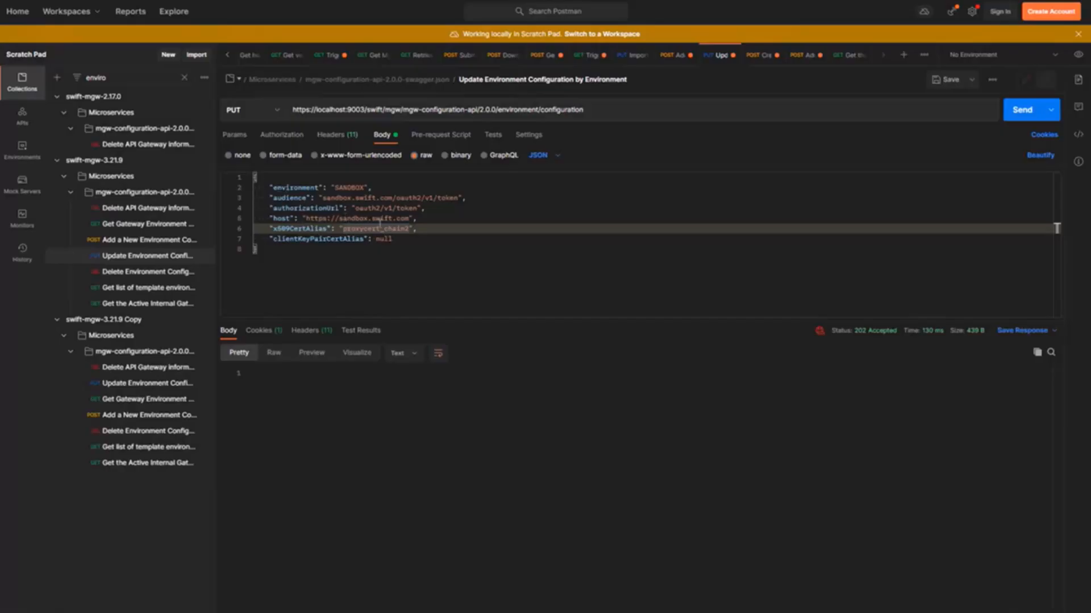
drag(410, 228, 343, 228)
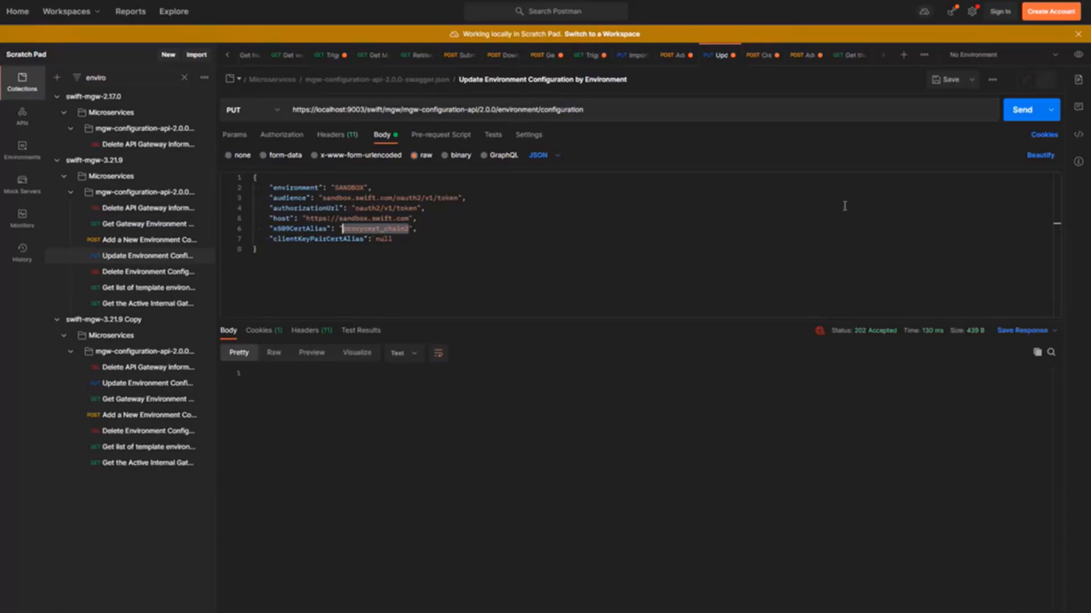
click(1022, 109)
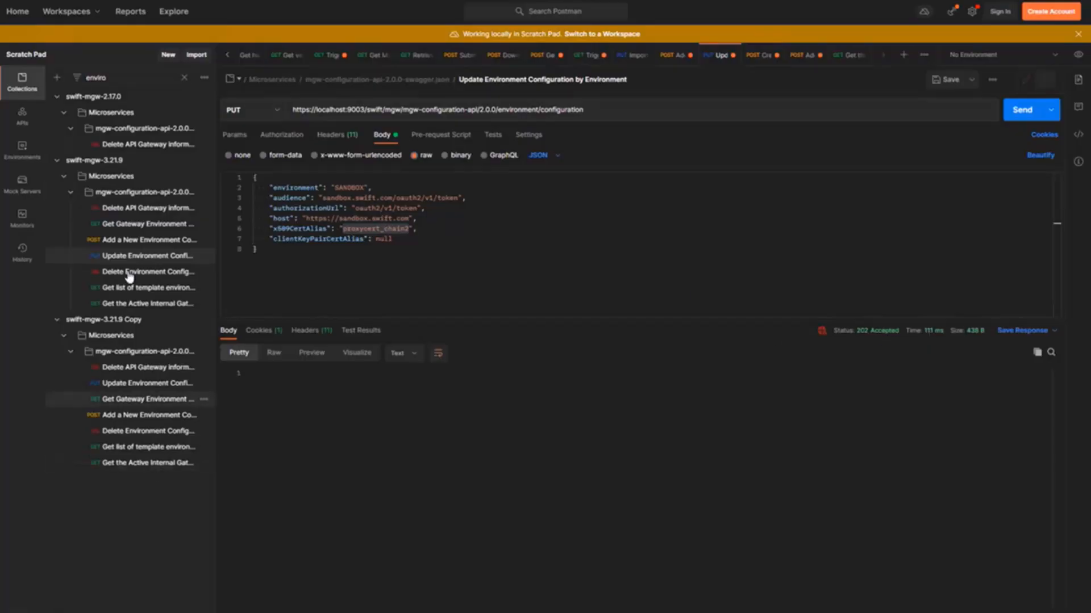
click(151, 305)
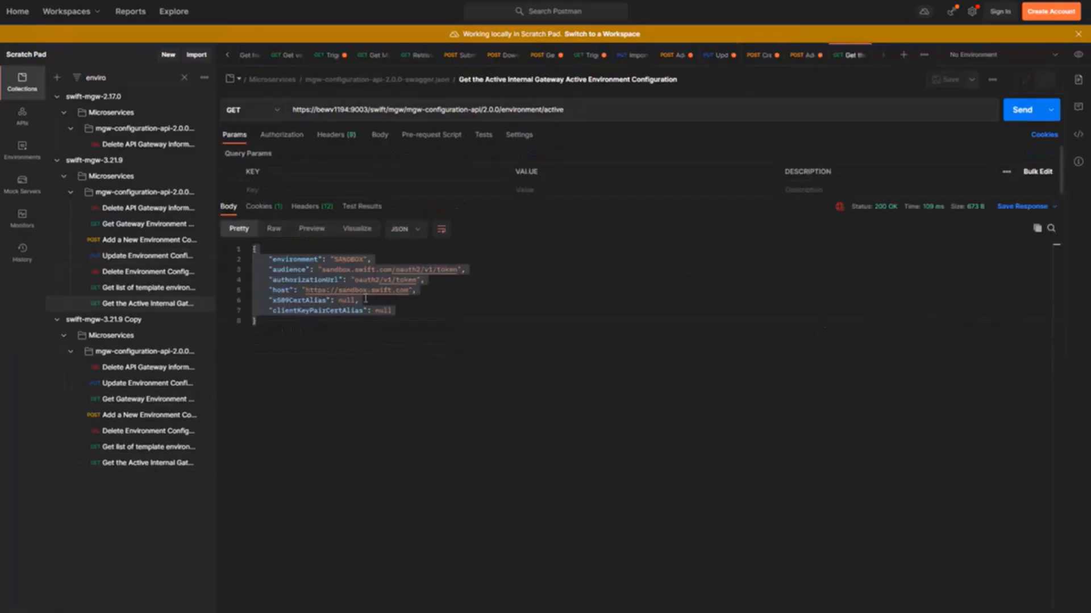
click(1015, 117)
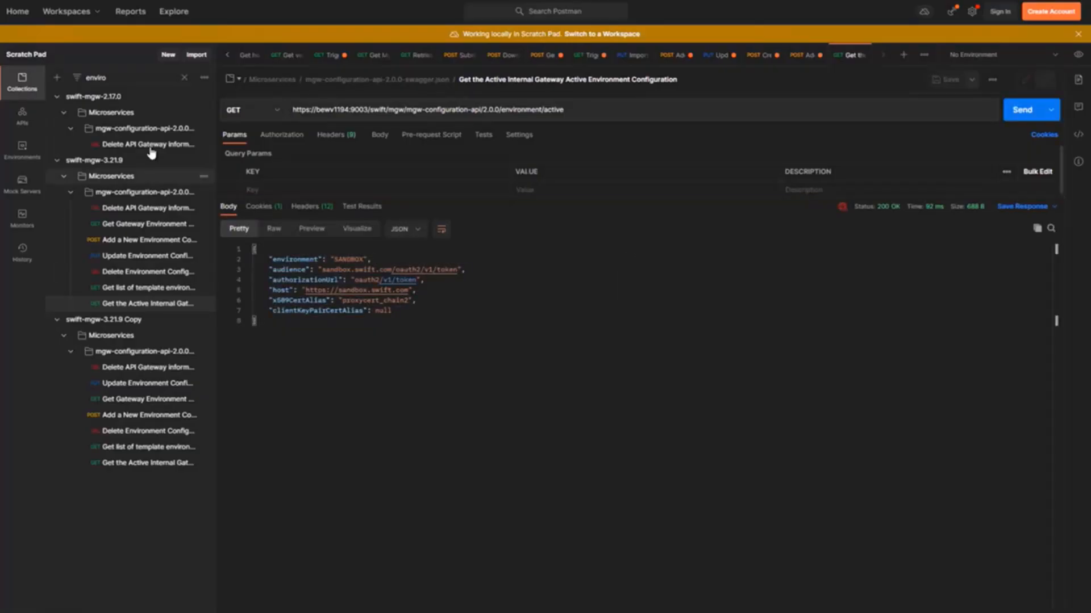
Filter the collections by health and send swift-mgw-2.17.0's "Get health check info." request.
double_click(95, 78)
text(health)
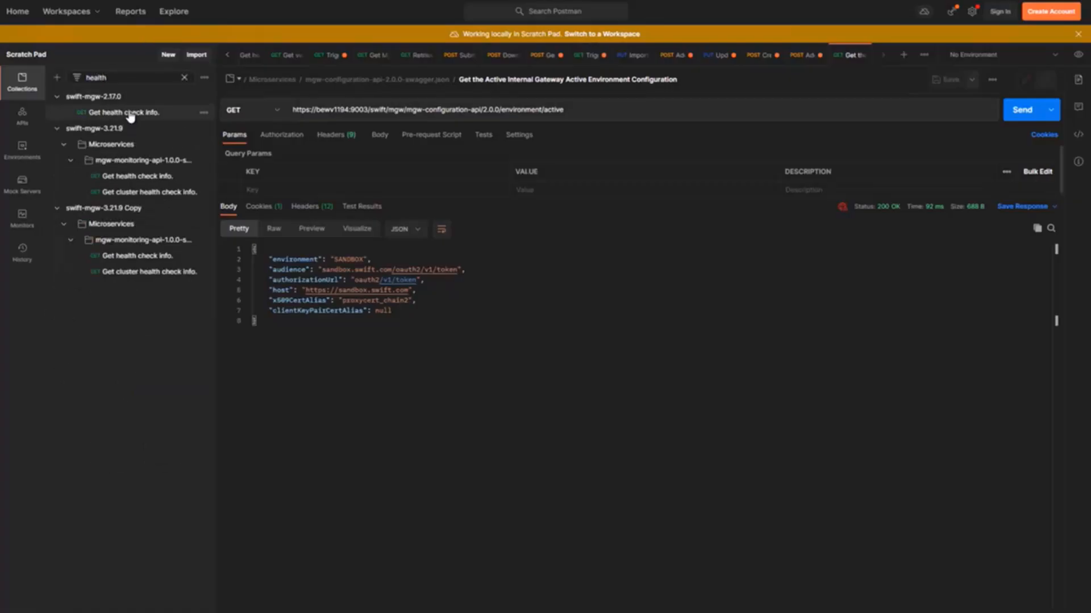
click(136, 112)
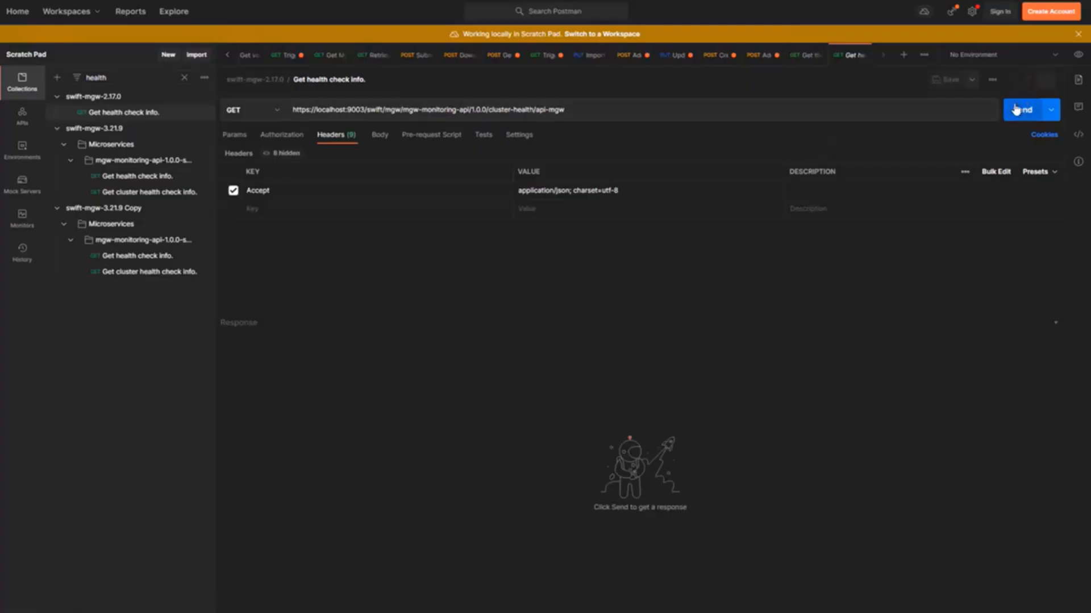
click(1025, 108)
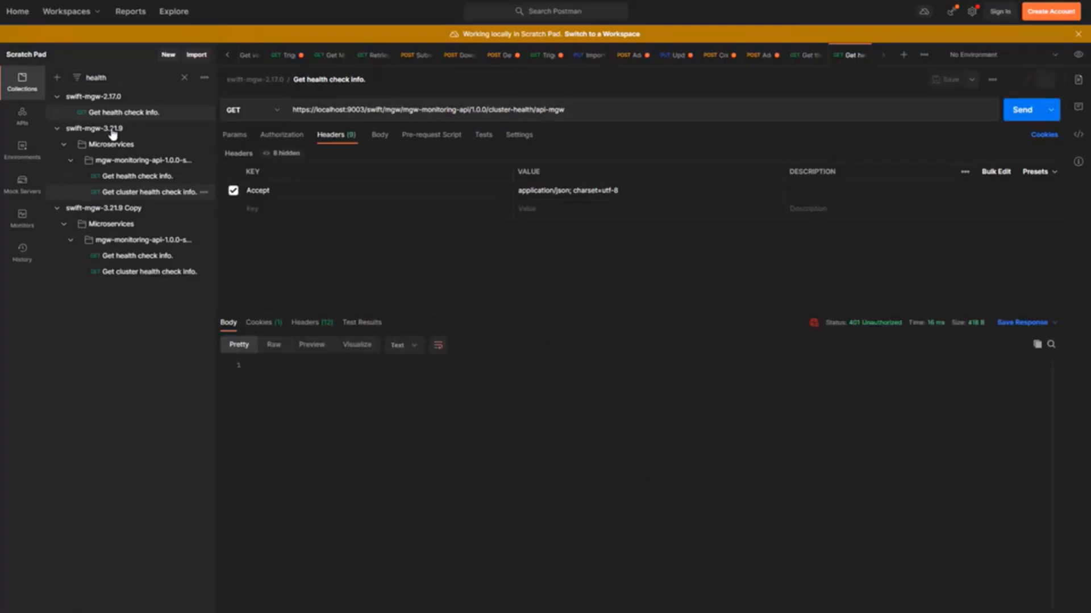
Send swift-mgw-3.21.9's "Get health check info." request, examine the apigateway details in its response, and collapse the swift-mgw-3.21.9 Copy collection.
click(144, 178)
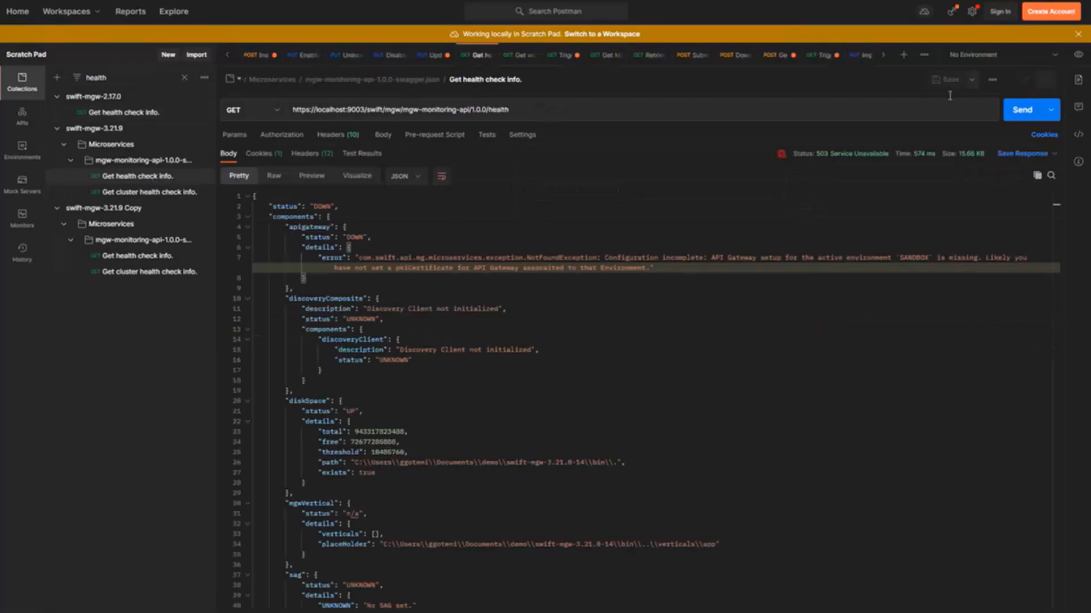
key(ctrl+Return)
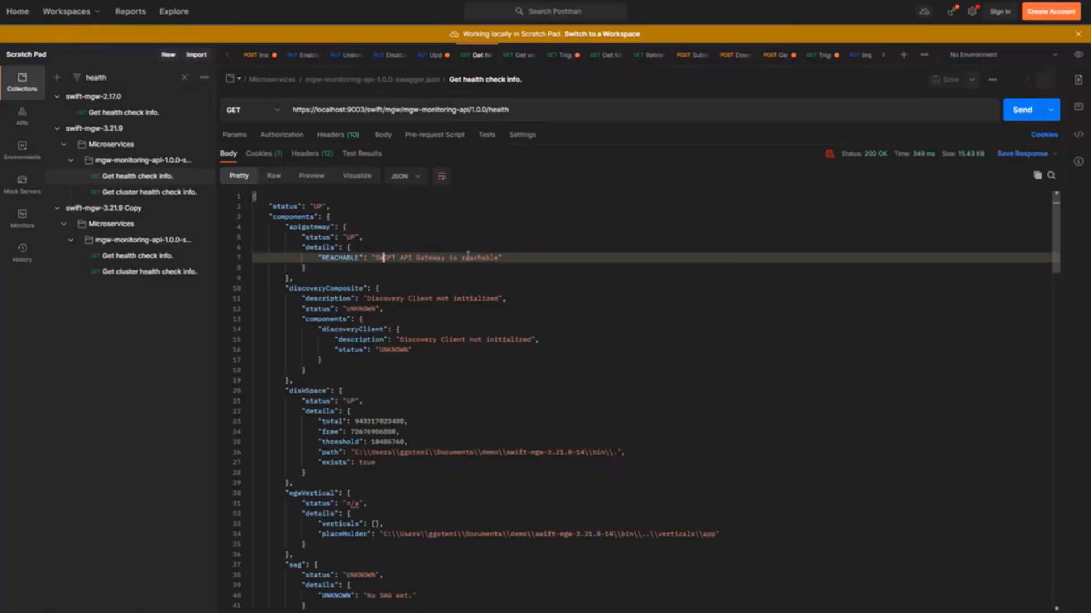
drag(384, 257, 505, 256)
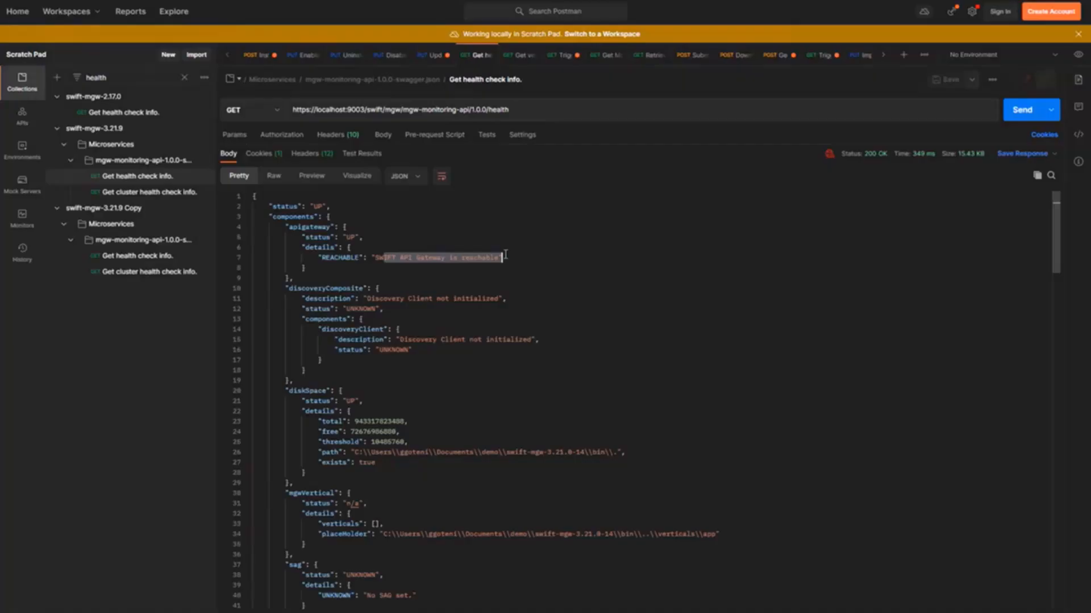
click(56, 209)
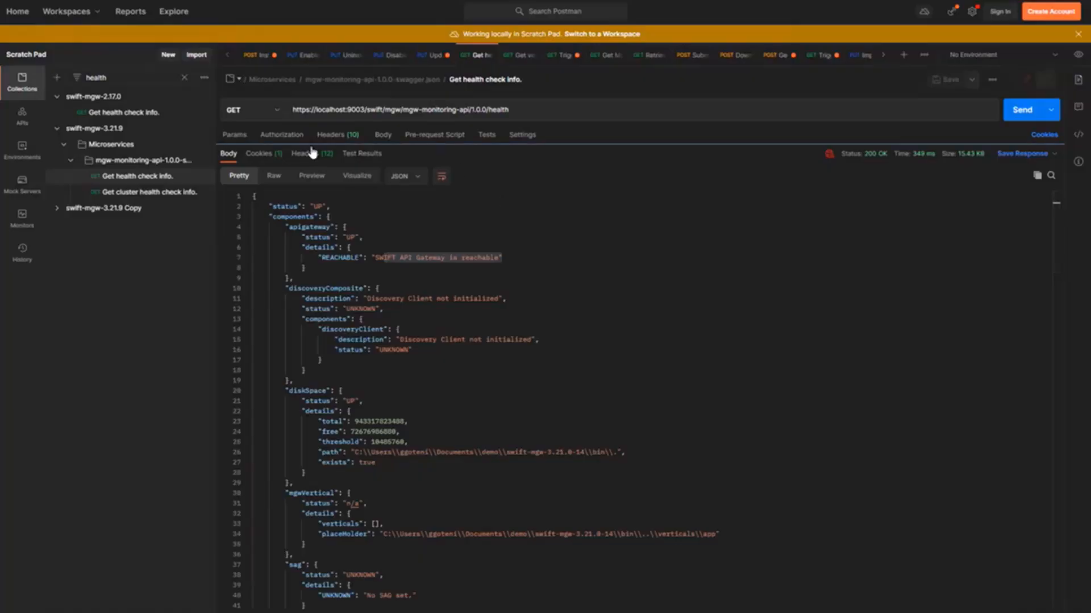
Filter the collections by enviro and send swift-mgw-3.21.9's "Get list of template environment supported by MicroGateway bootstrap ConfigFile as default" request.
double_click(101, 79)
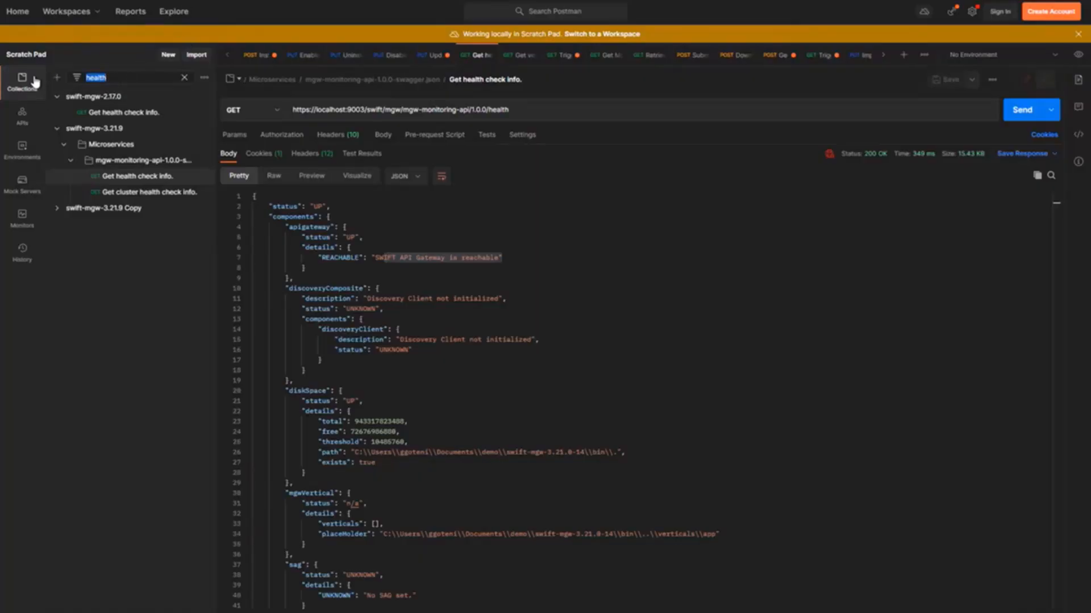
text(envi)
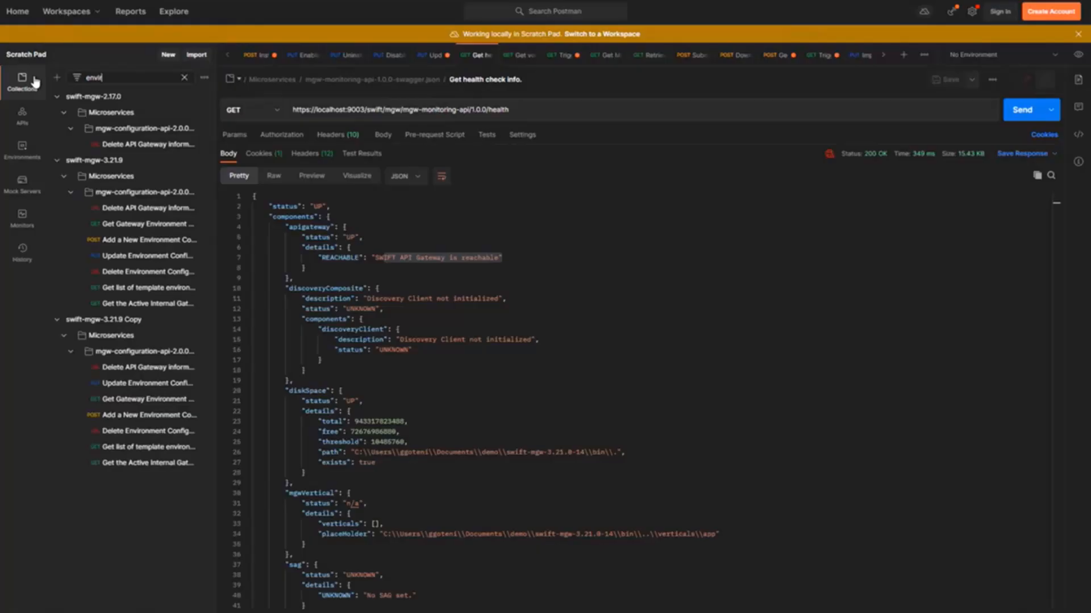
text(ro)
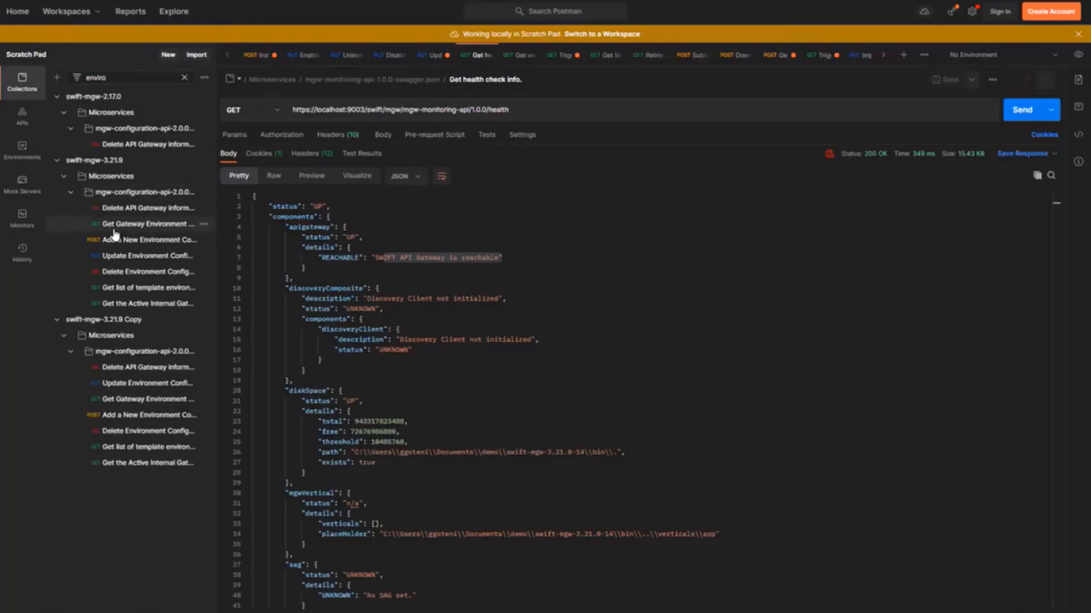
click(165, 297)
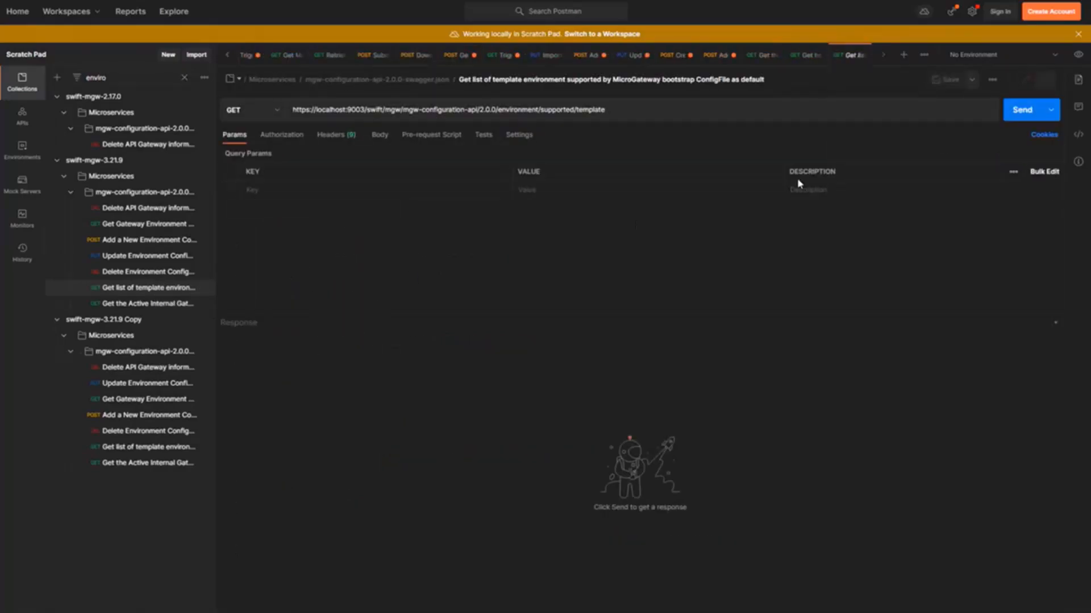
click(1019, 113)
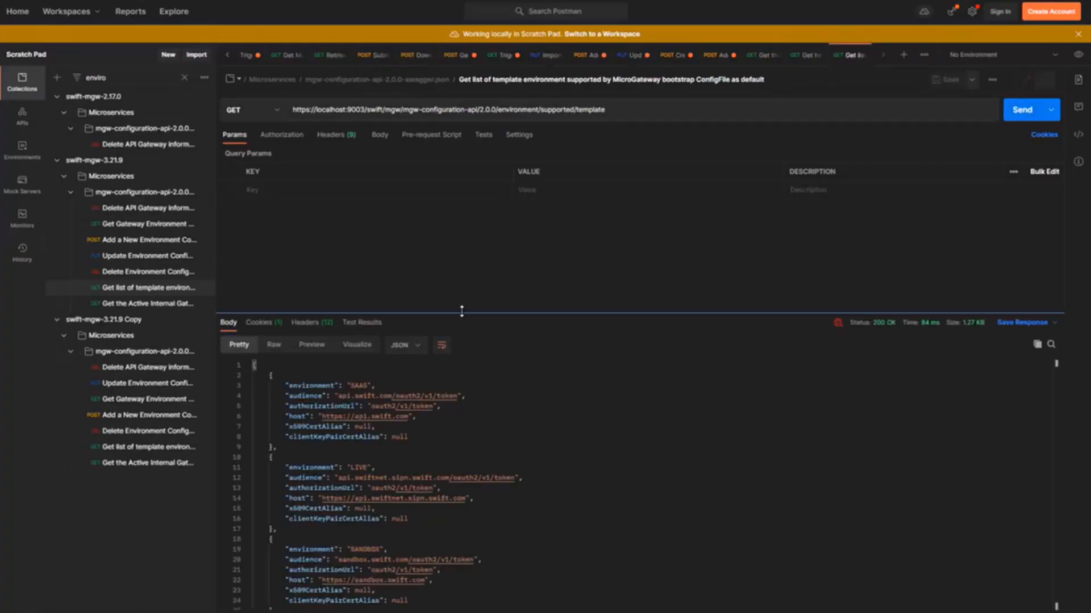
Enlarge the response area and examine all the template environment entries, including the SANDBOX block.
drag(462, 311, 474, 180)
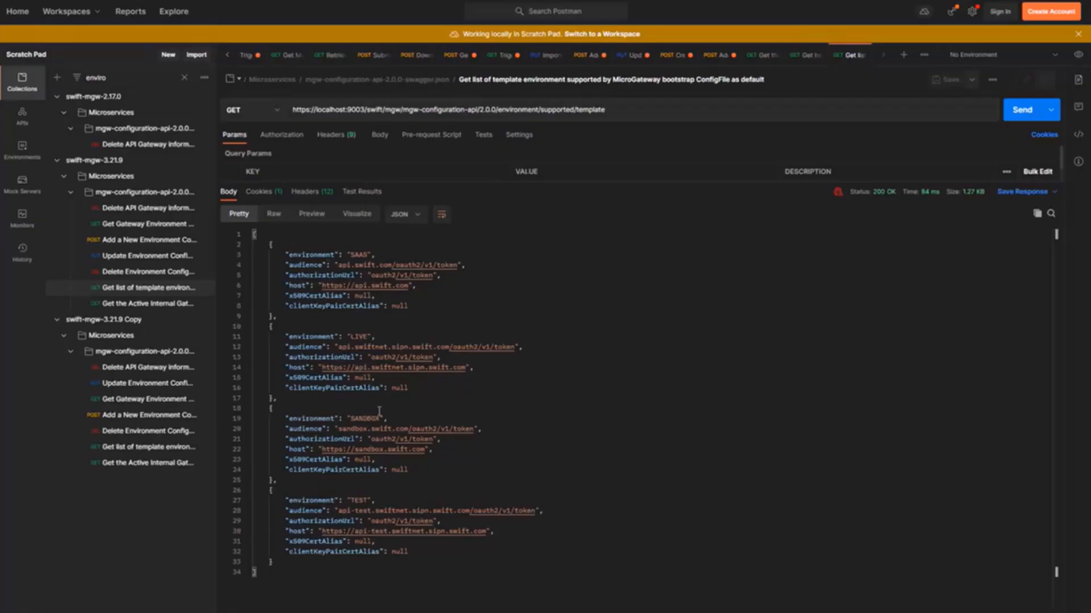
drag(271, 472, 248, 429)
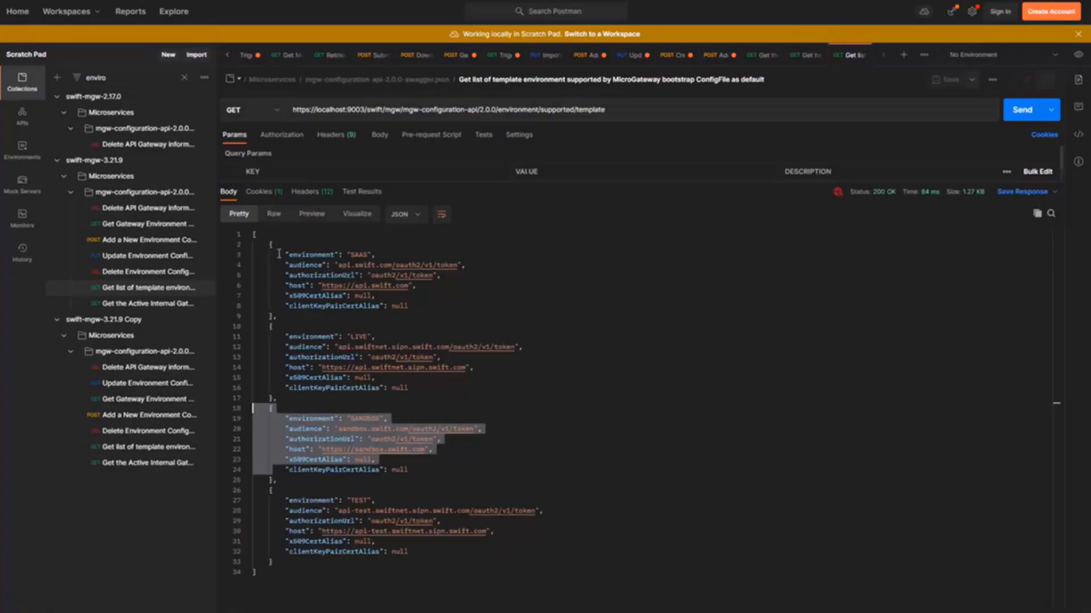
drag(266, 245, 307, 285)
drag(336, 328, 780, 566)
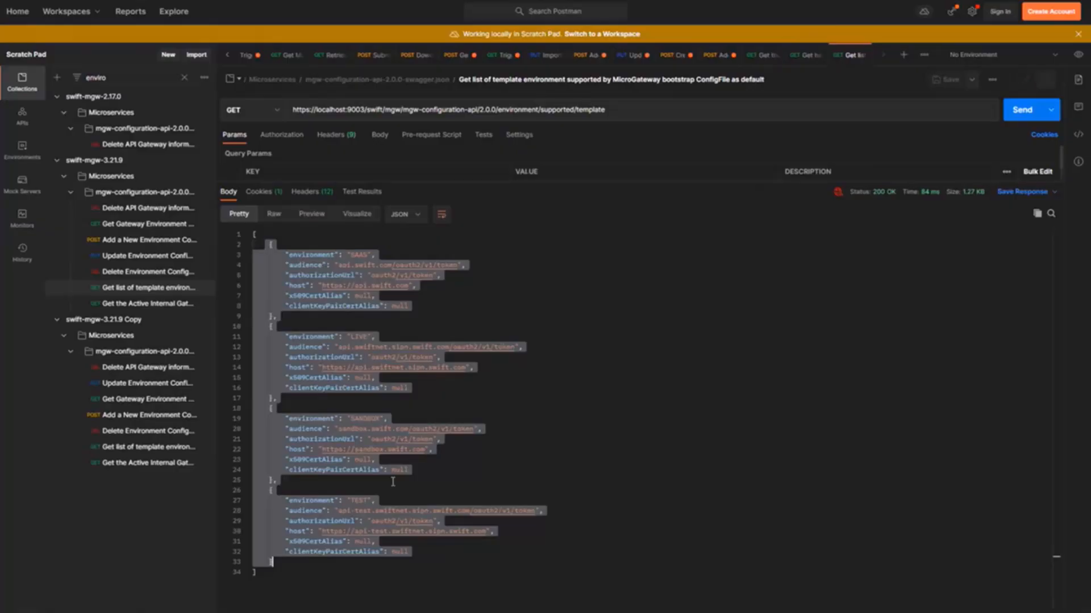
click(289, 559)
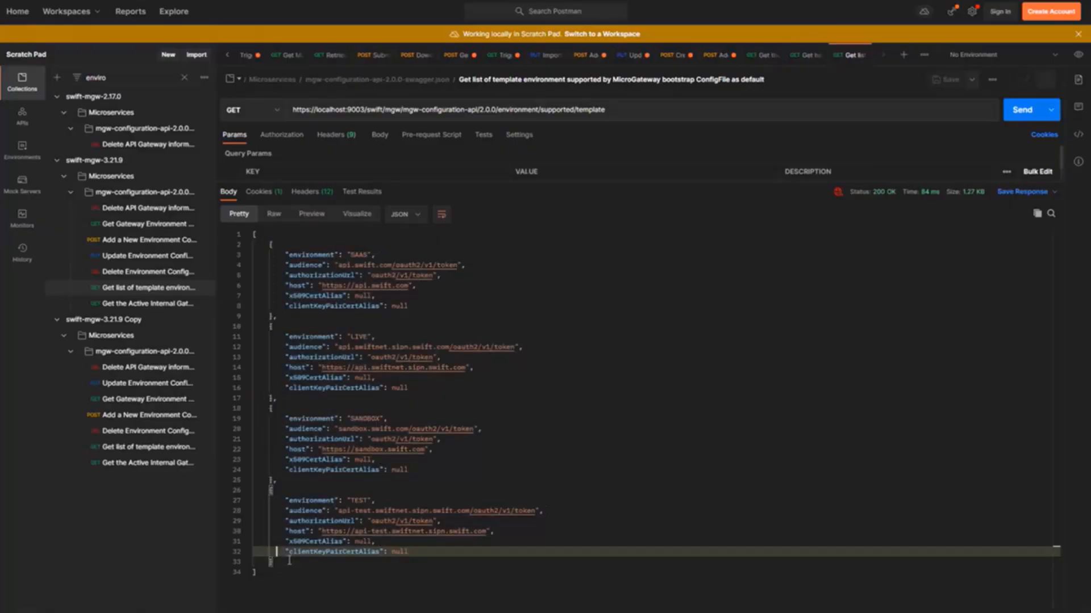
drag(289, 561, 616, 165)
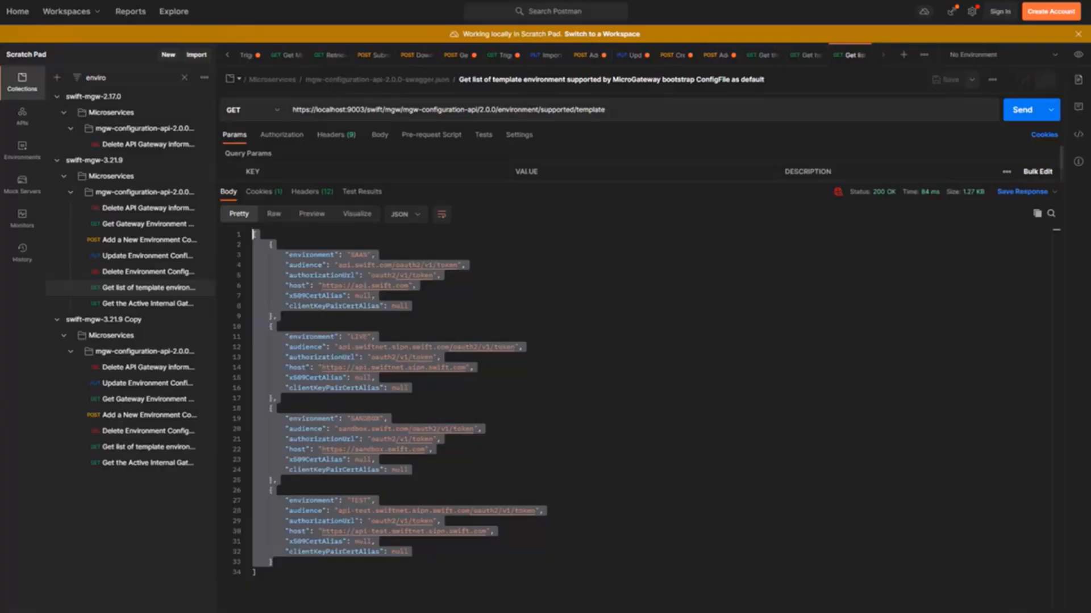
Filter the collections by business.
double_click(108, 77)
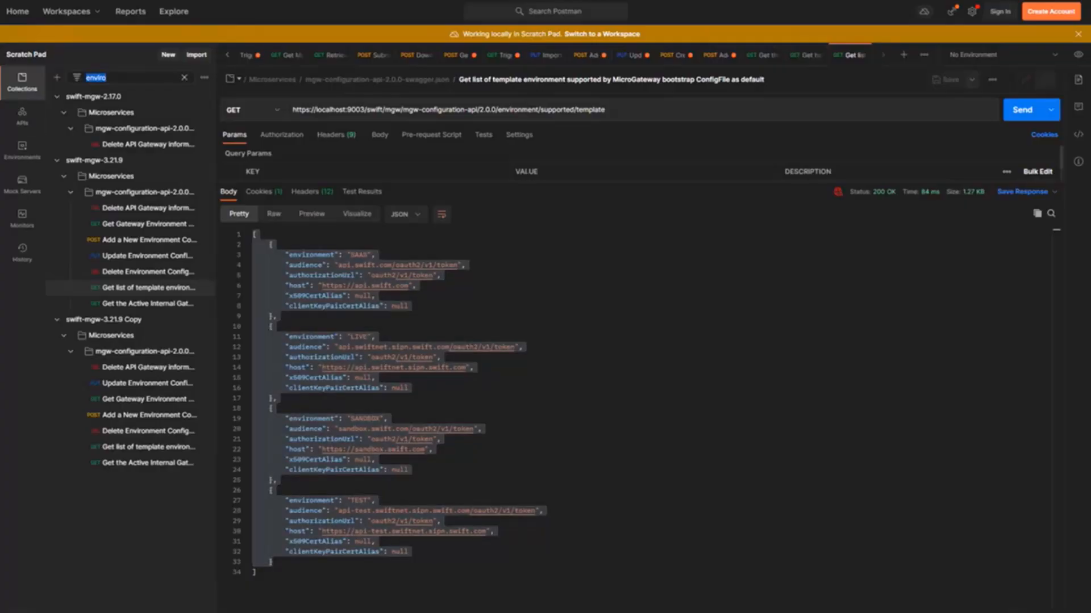
text(busaines)
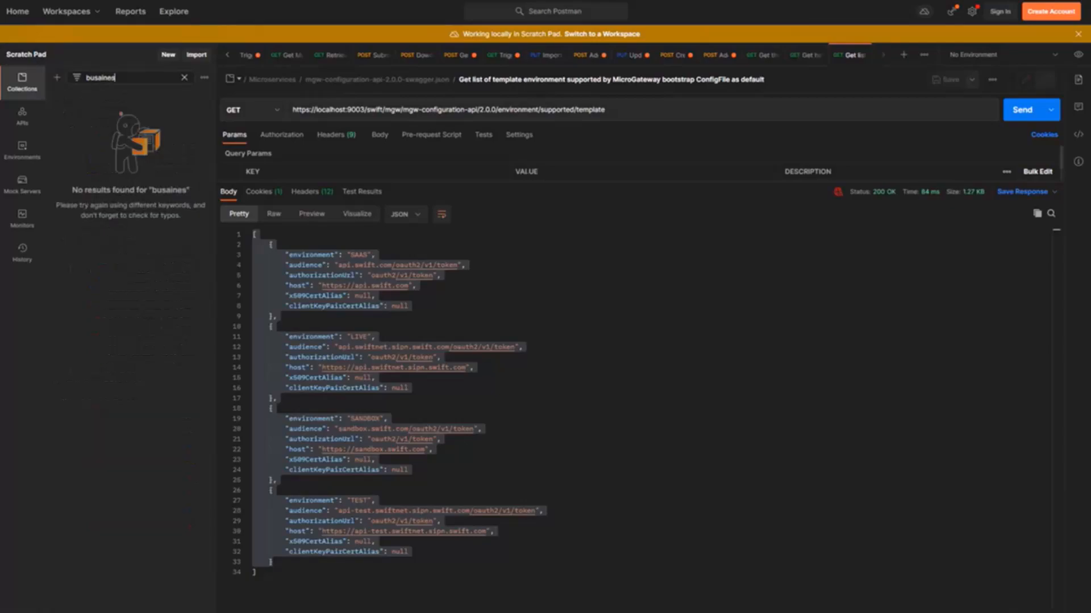
key(BackSpace)
key(BackSpace)
key(BackSpace)
key(BackSpace)
key(BackSpace)
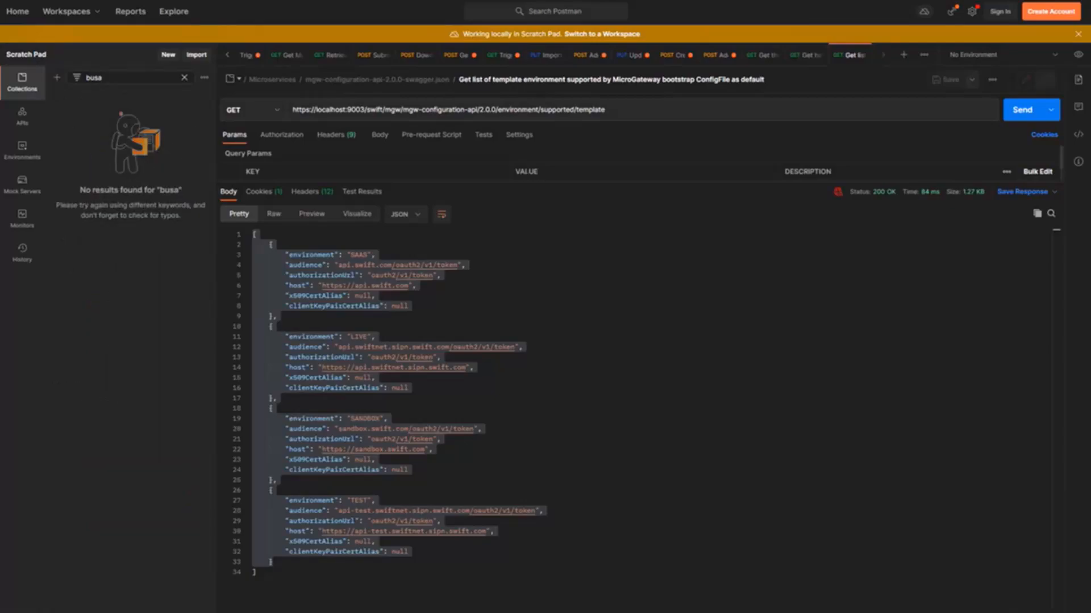
text(isness)
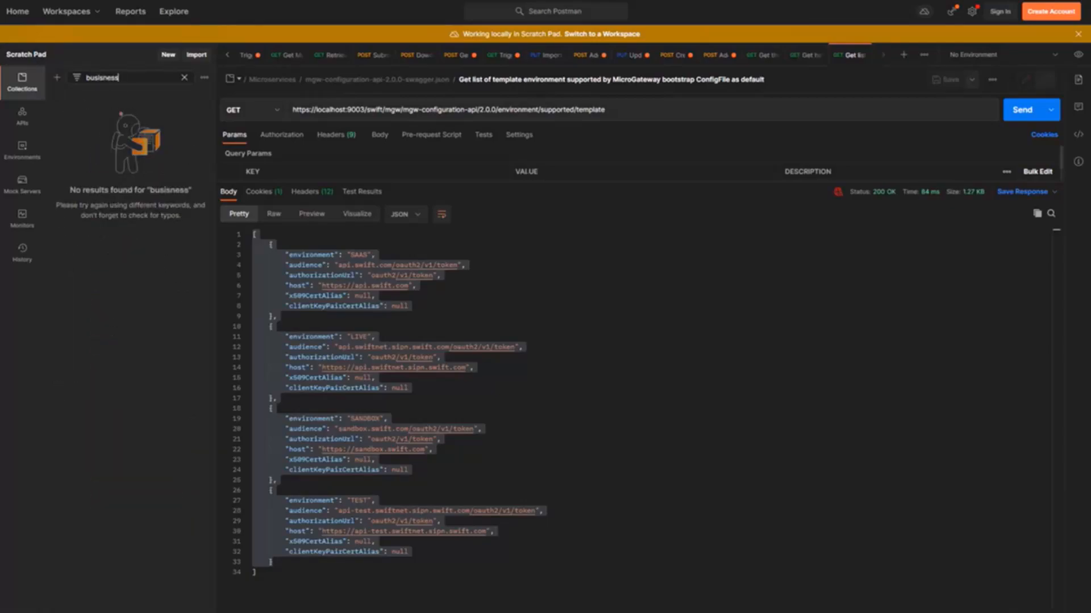
key(BackSpace)
key(BackSpace)
key(BackSpace)
key(BackSpace)
key(BackSpace)
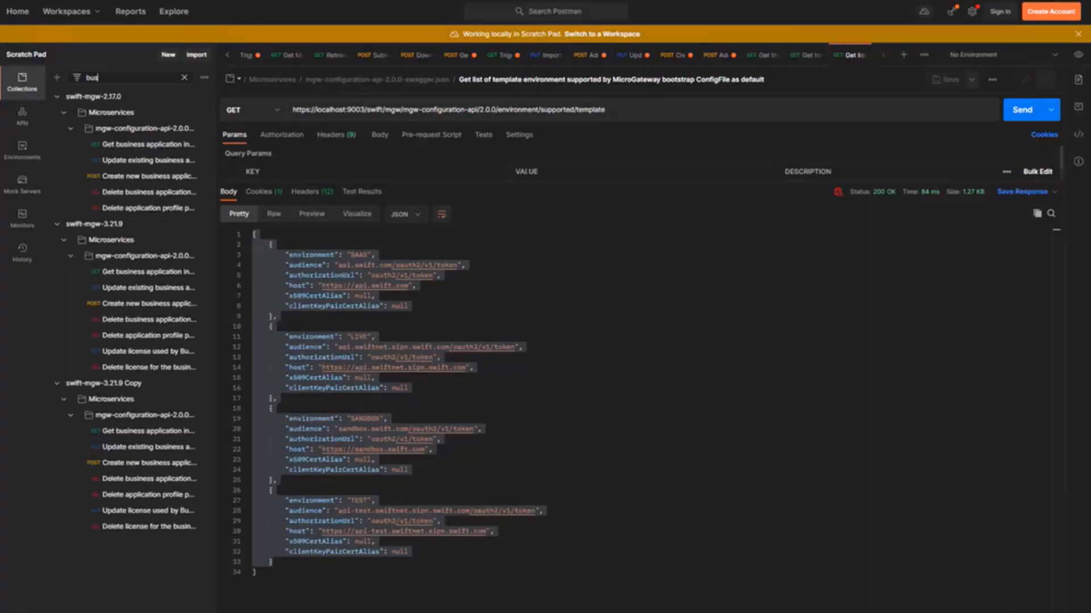
text(isnes)
key(BackSpace)
key(BackSpace)
key(BackSpace)
key(BackSpace)
key(BackSpace)
key(BackSpace)
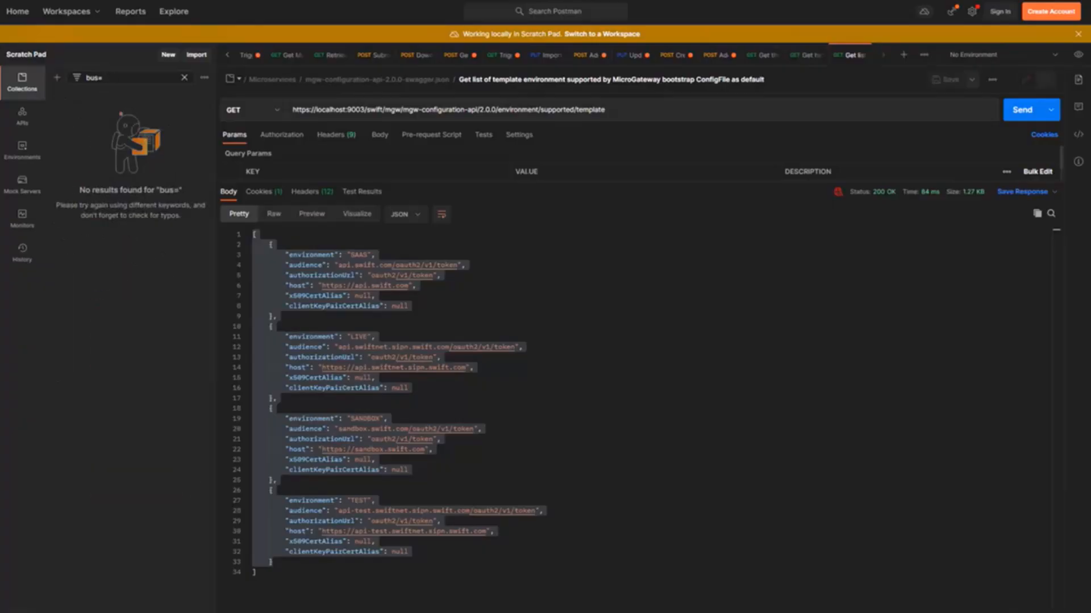
text(ness)
click(93, 77)
text(si)
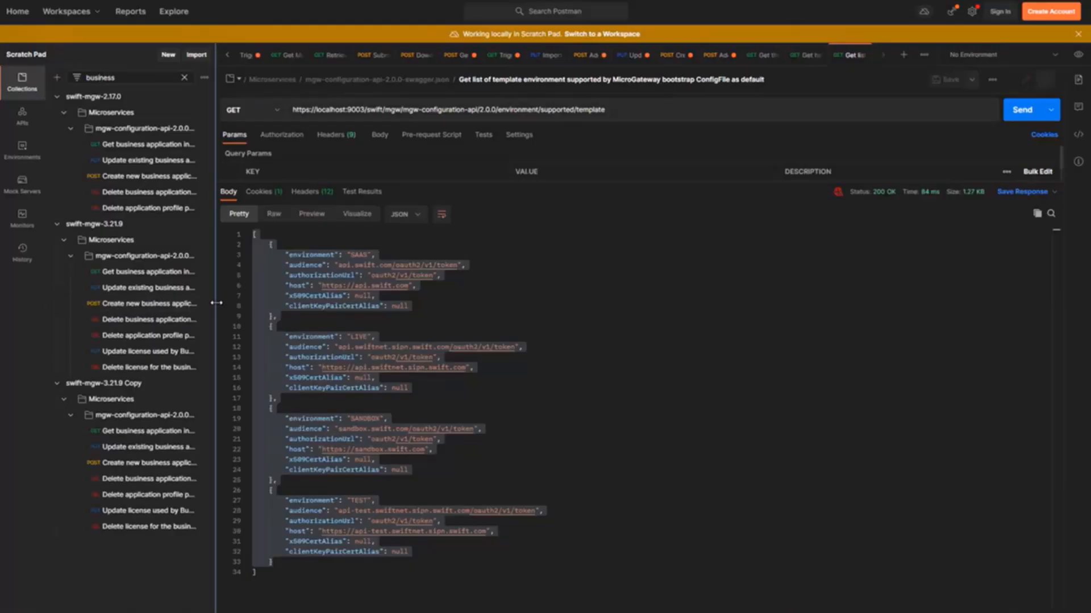
Widen the collections list and send swift-mgw-3.21.9's "Create new business application." request for the application BO1_Hard_Live.
drag(216, 303, 280, 303)
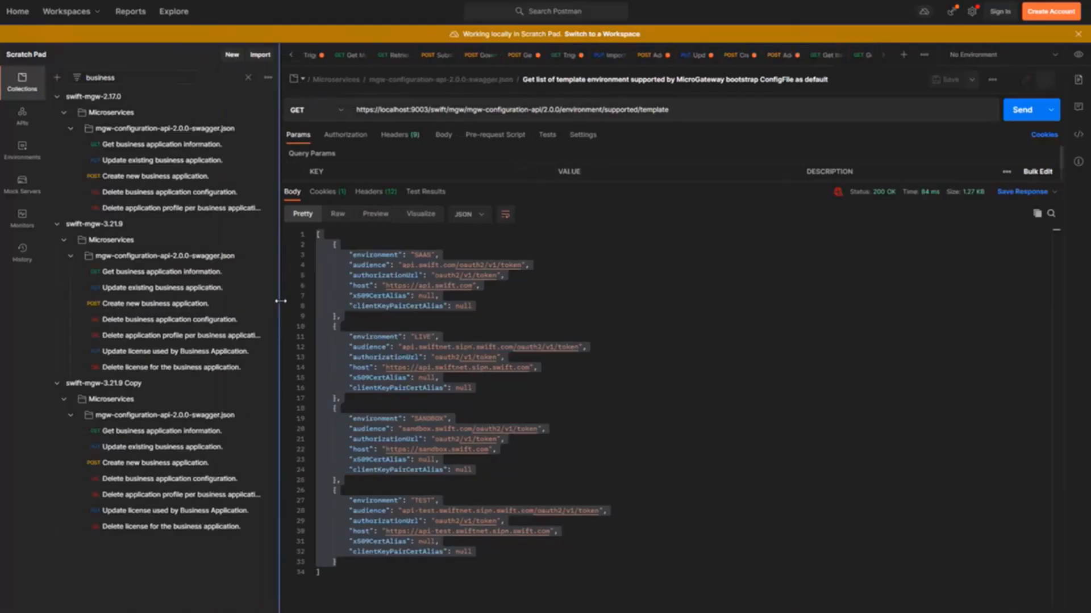
click(178, 306)
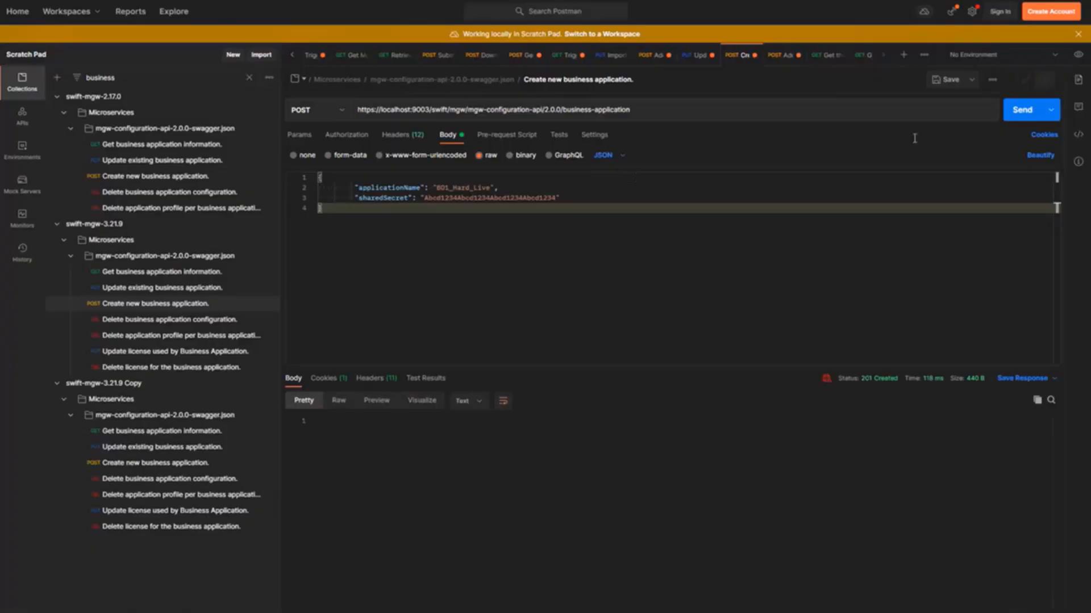
click(1021, 111)
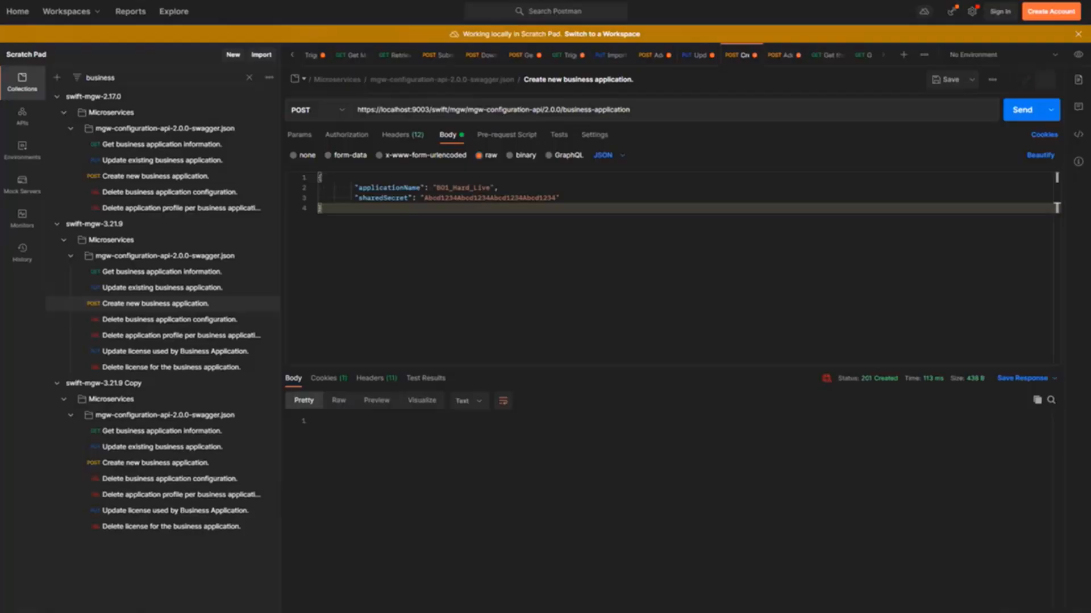
Filter the collections by profile and open swift-mgw-3.21.9's "Create new application profile." request.
double_click(111, 77)
text(profile)
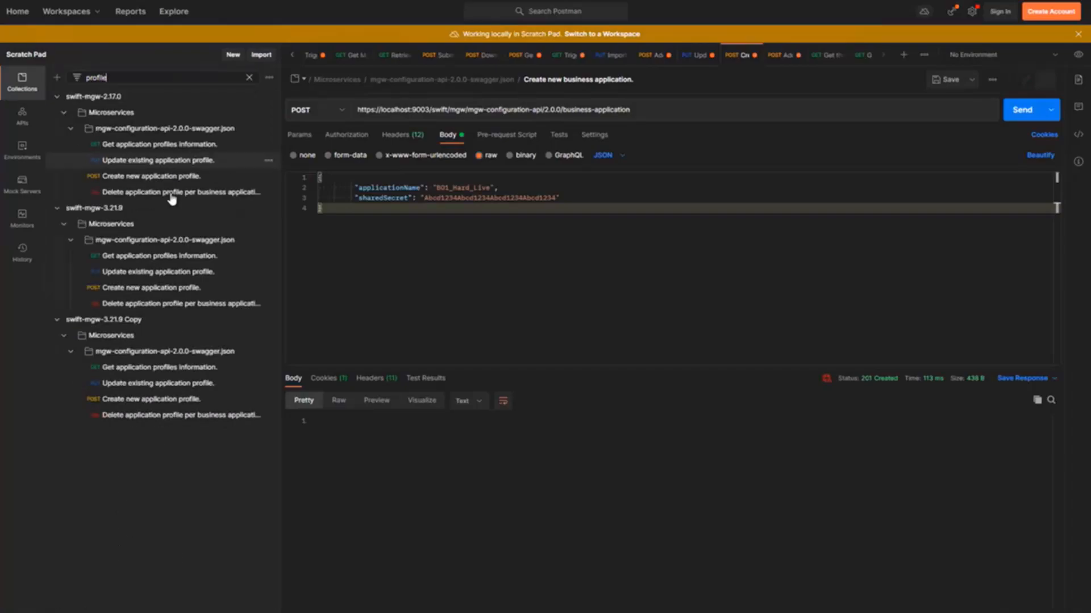
click(153, 290)
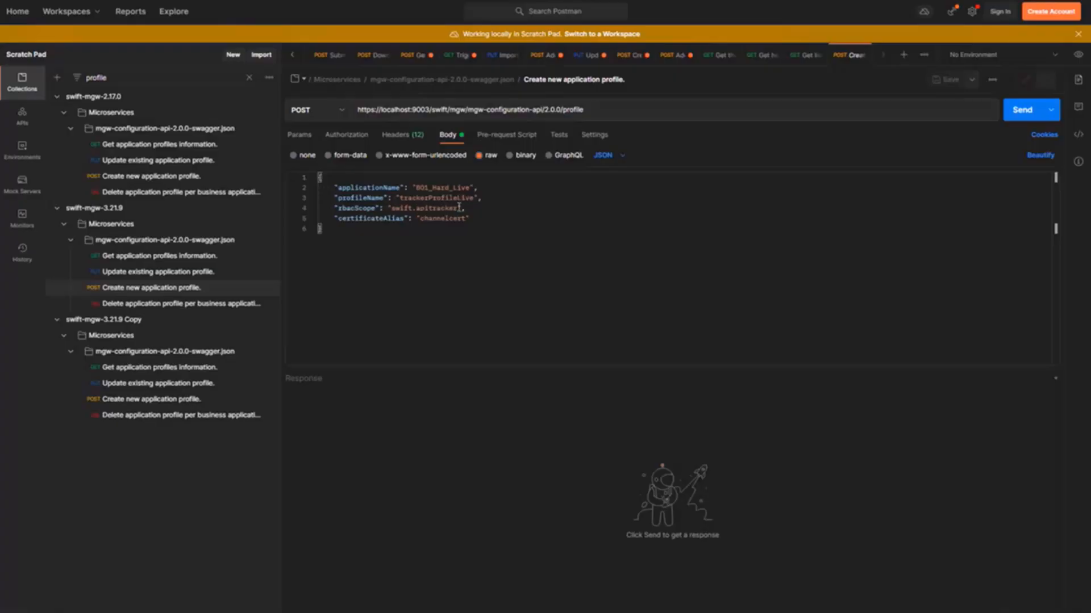
Set rbacScope to swift.tss.api!p in the application profile body and send the request.
drag(457, 208, 394, 210)
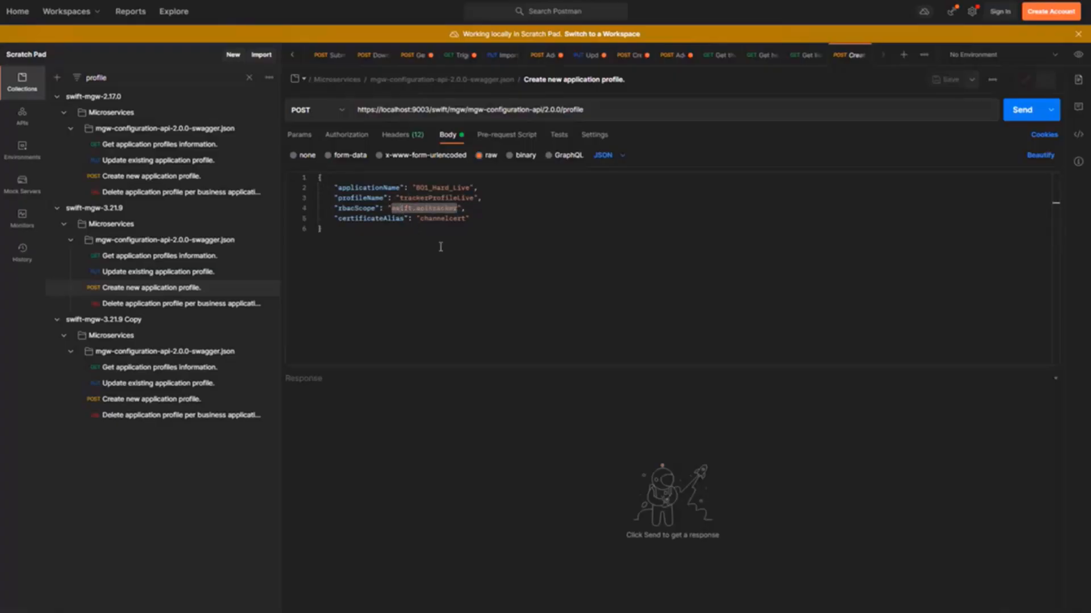
text(swift.tss.api!)
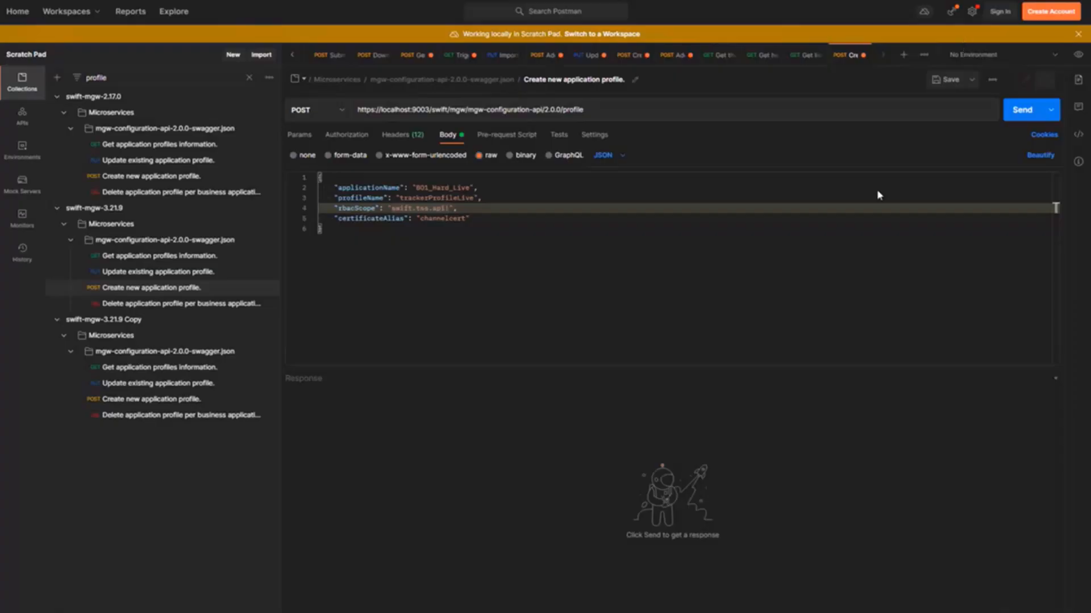
click(518, 239)
click(450, 208)
text(p)
click(1020, 112)
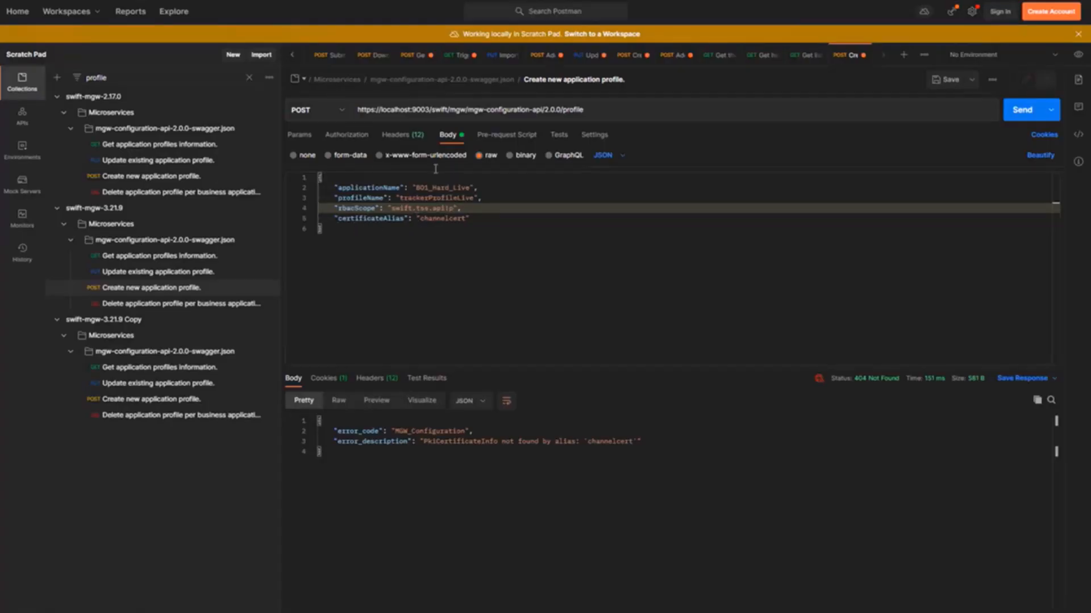
Filter the collections by RSA and send swift-mgw-3.21.9's "Generates new RSA private/public keypair configuration." request with the alias channelcert.
double_click(442, 219)
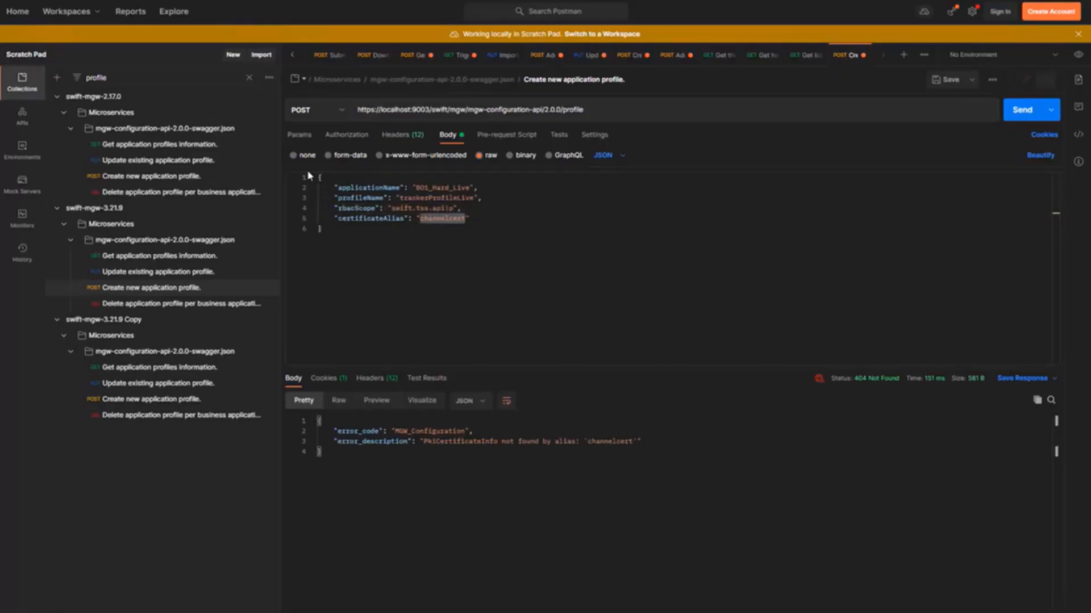
click(103, 76)
double_click(103, 76)
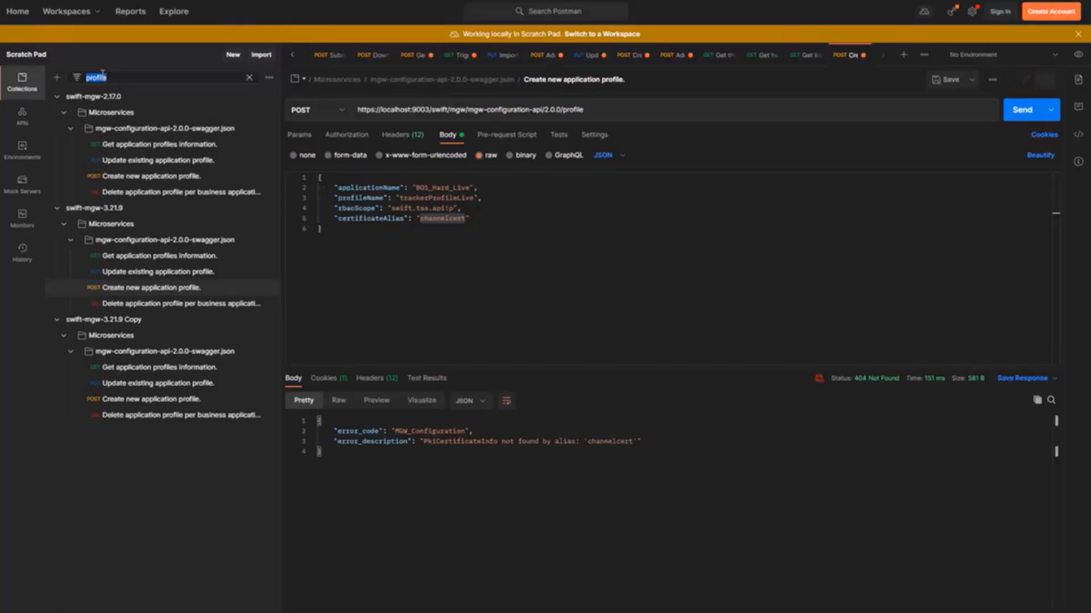
text(RSA)
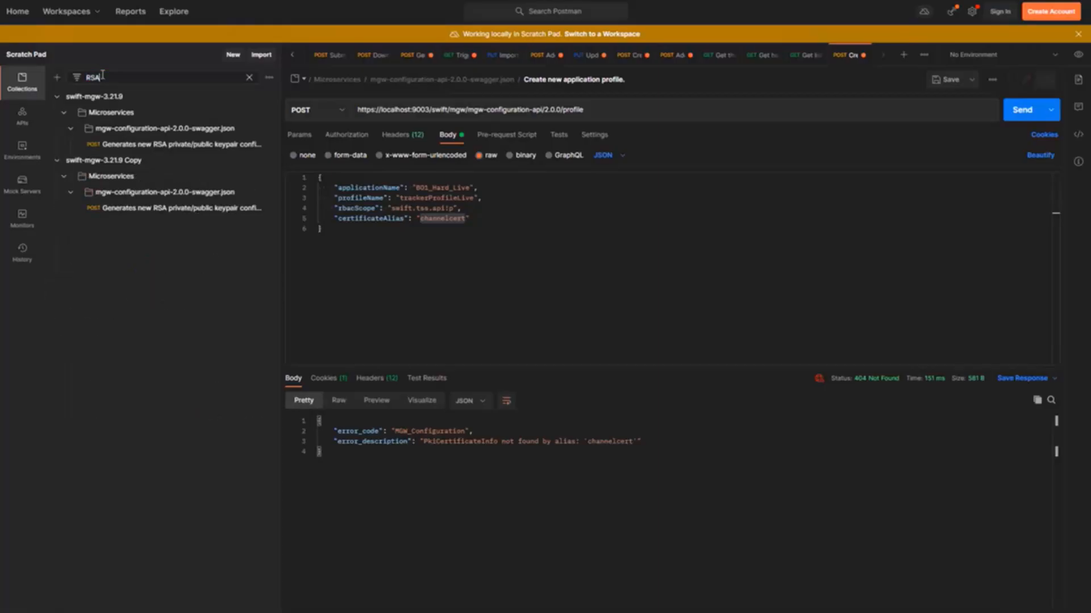
click(190, 147)
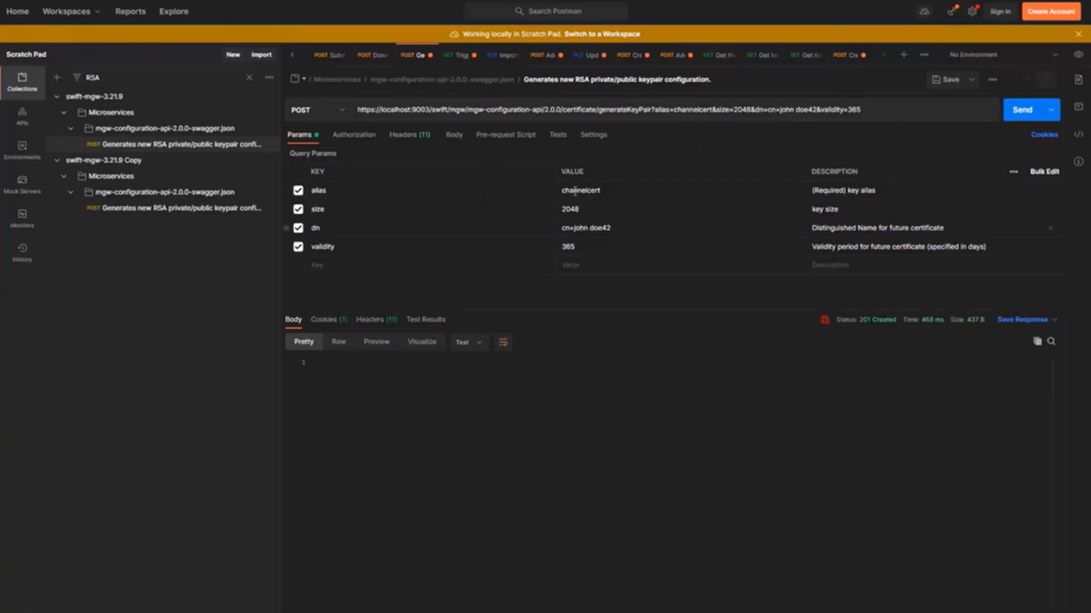
drag(600, 191, 556, 188)
click(1023, 119)
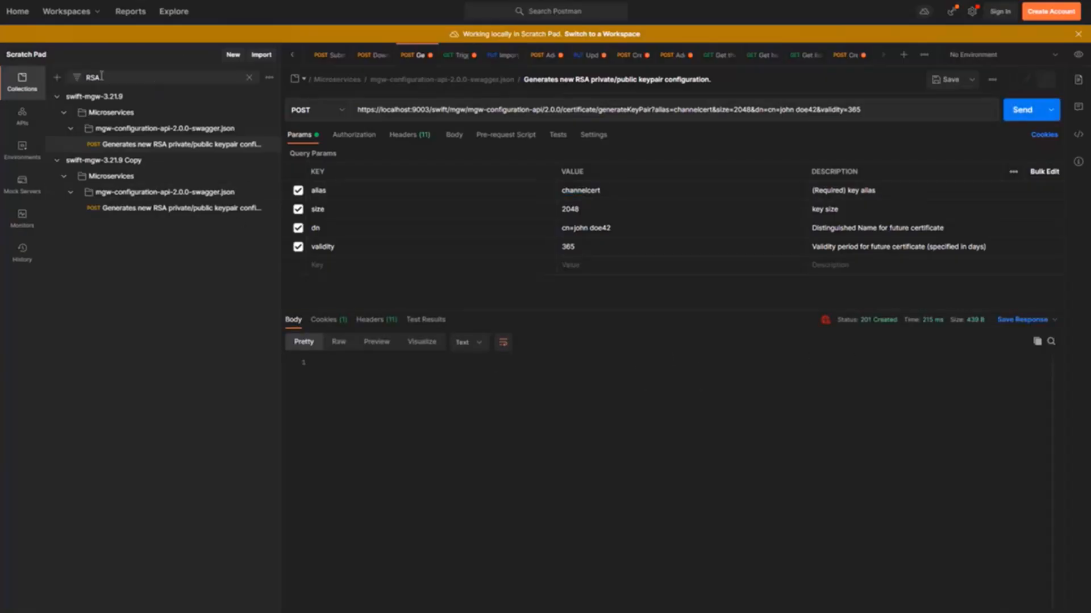
Filter the collections by profile again and resend swift-mgw-3.21.9's "Create new application profile." request for trackerProfileLive.
drag(115, 77, 47, 76)
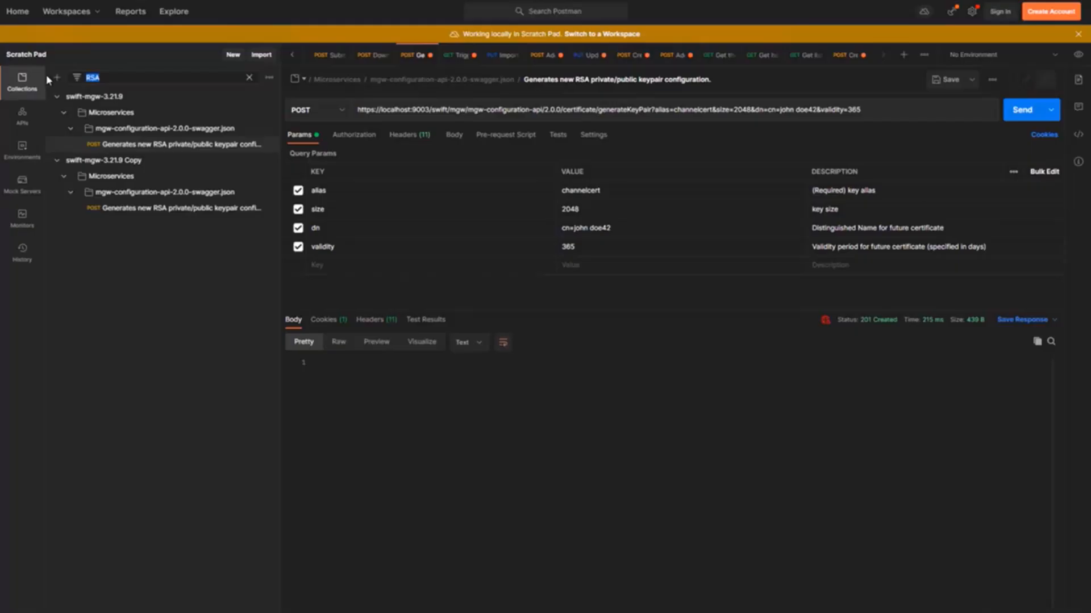
text(profile)
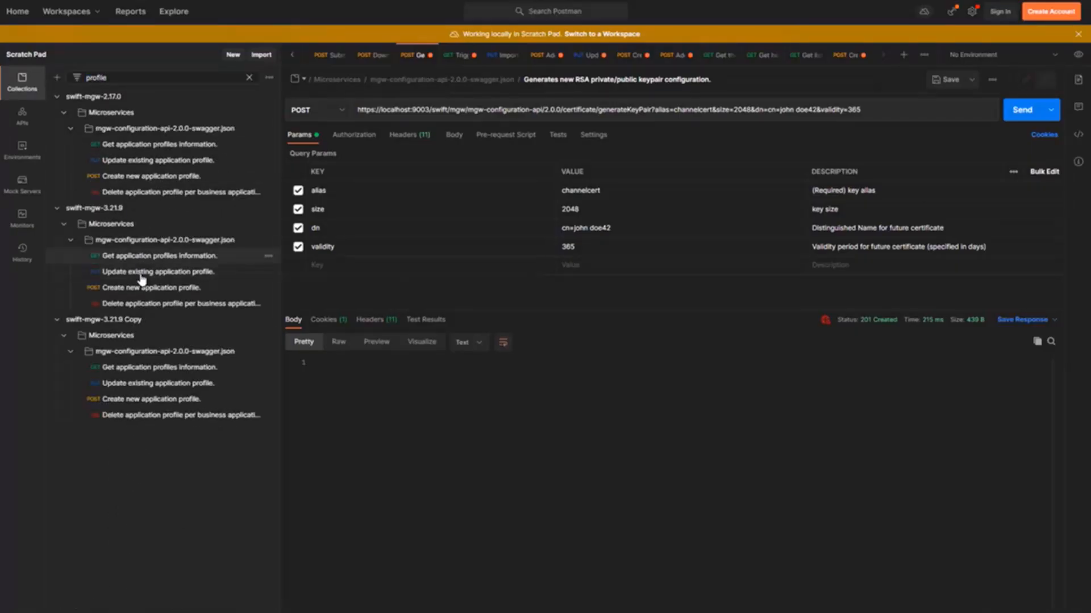
click(139, 287)
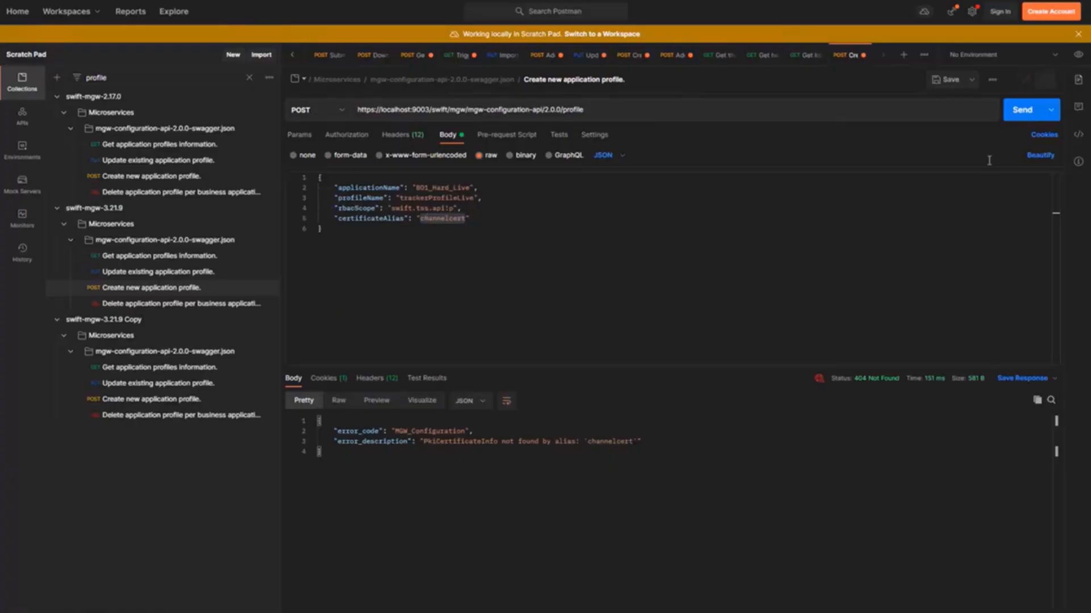
click(1020, 111)
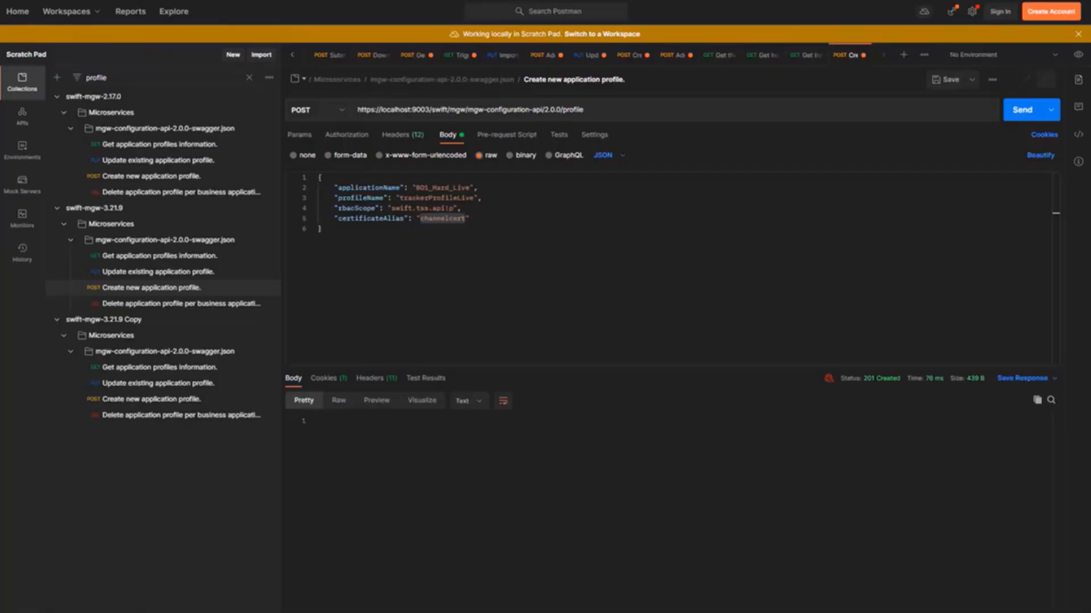
Filter the collections by "Add config" to list the requests that add configurations.
click(118, 77)
key(ctrl+a)
text(Ad)
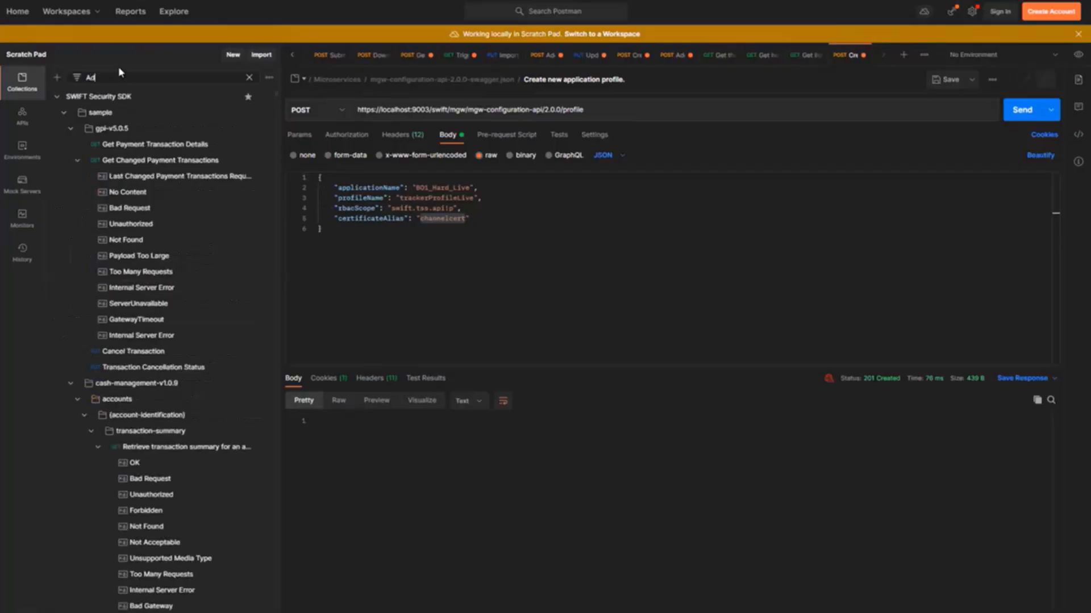
text(d config)
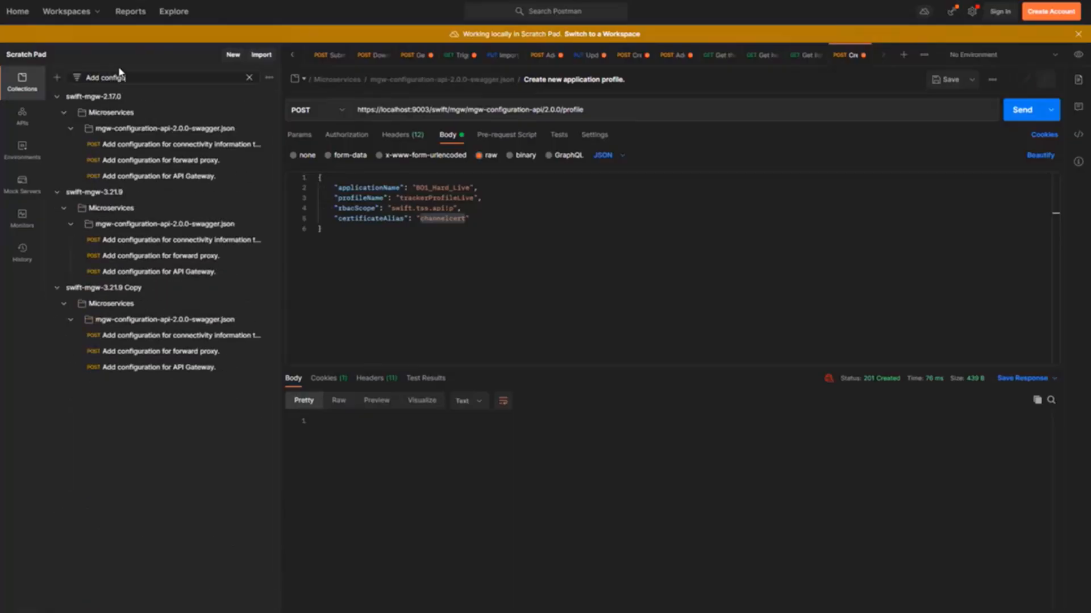
Filter the collections by "Add configuration" and open the connectivity information request in the swift-mgw-3.21.9 collection.
text(uration)
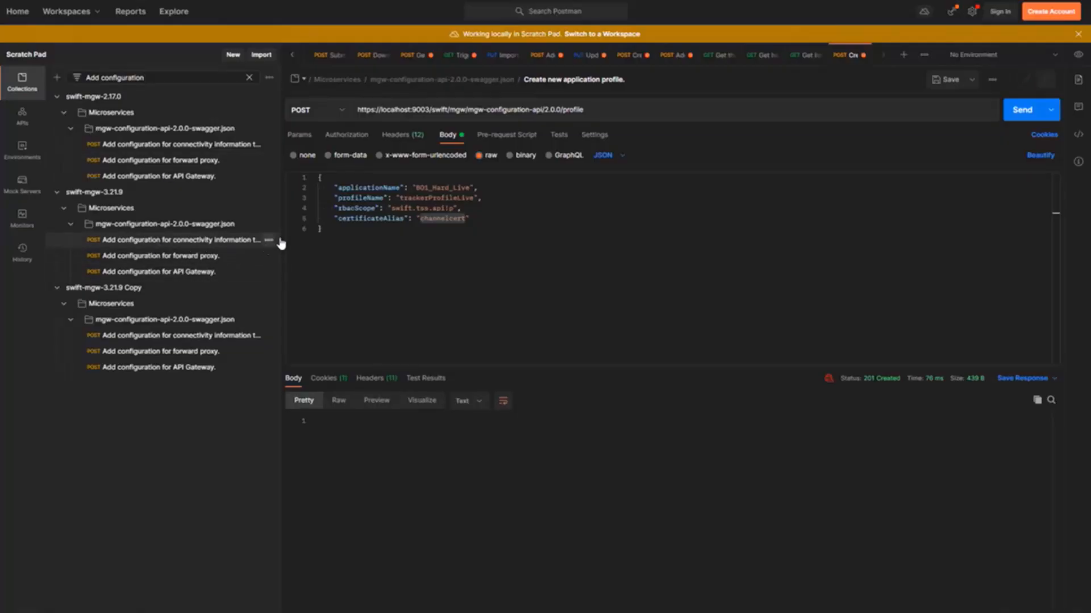
key(ctrl+a)
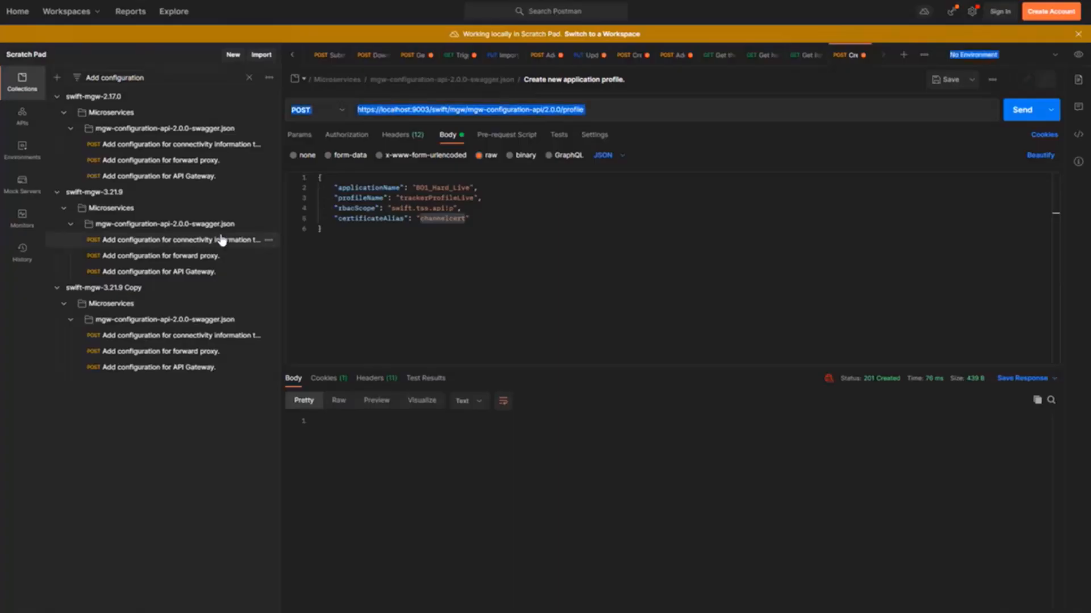
click(223, 243)
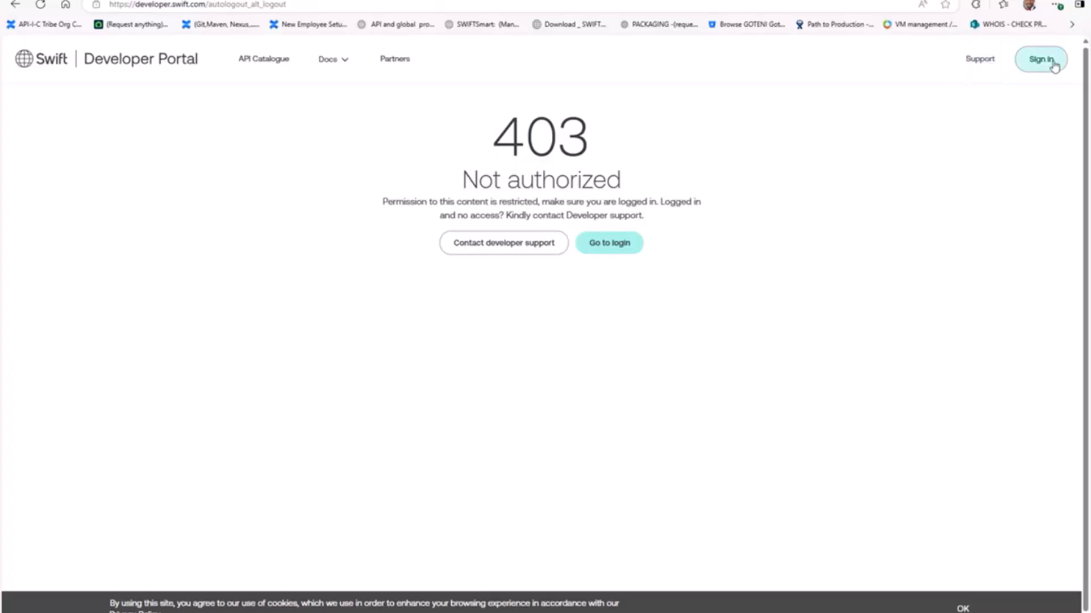
Switch to the Swift Developer Portal in the browser, sign in with swift.com, and open the account's list of apps.
click(1051, 61)
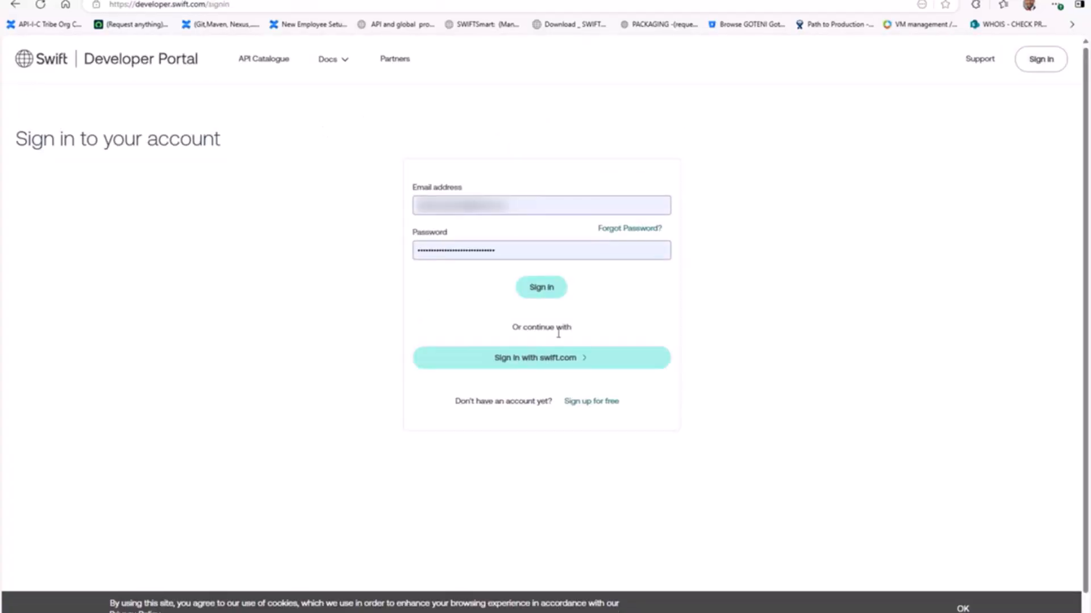
click(518, 359)
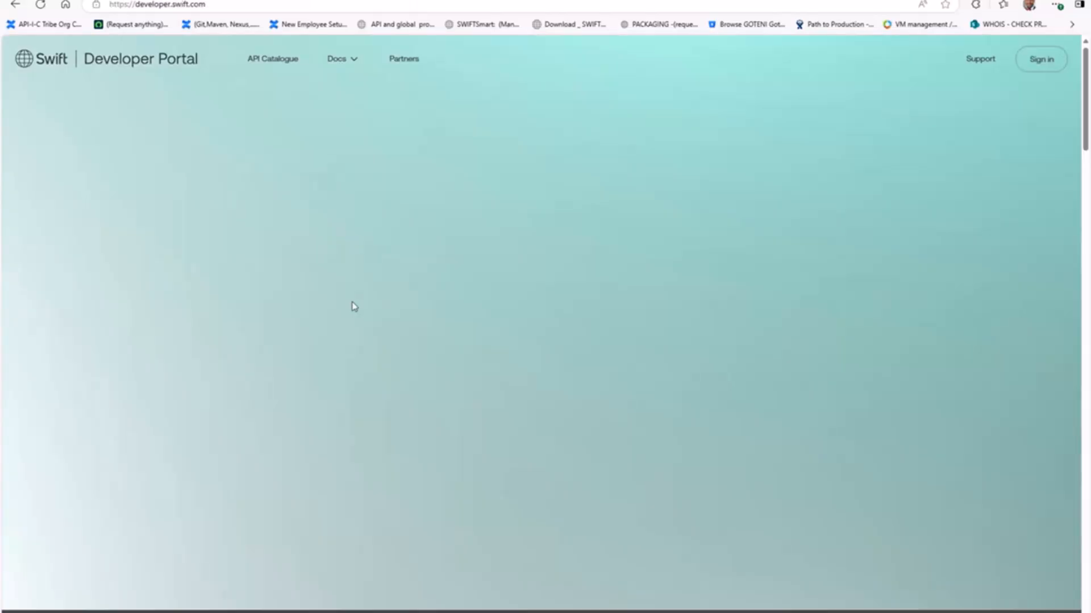
click(1049, 68)
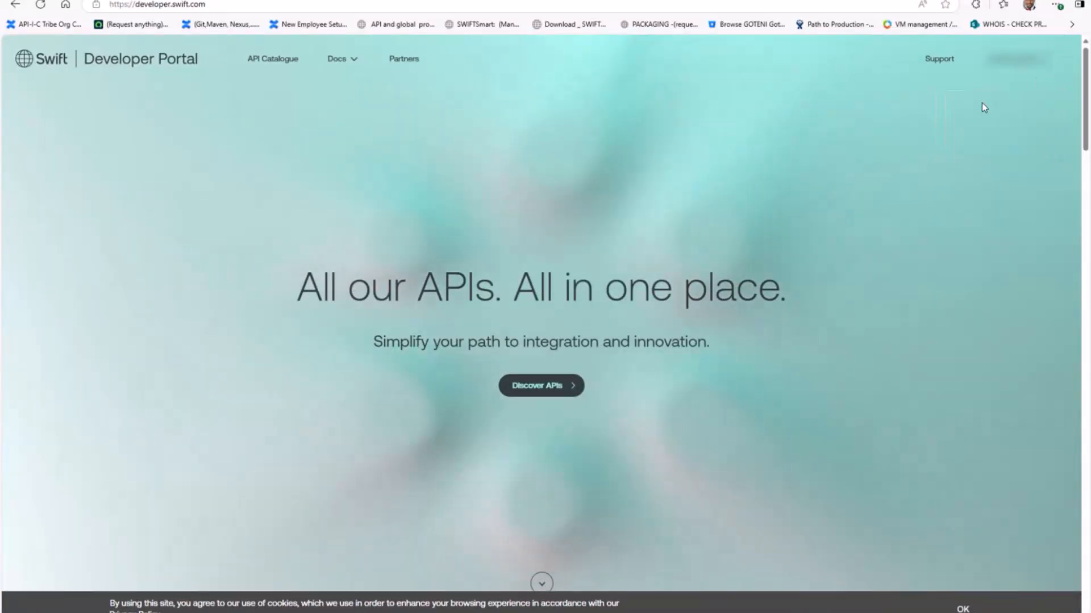
mouse_move(1049, 65)
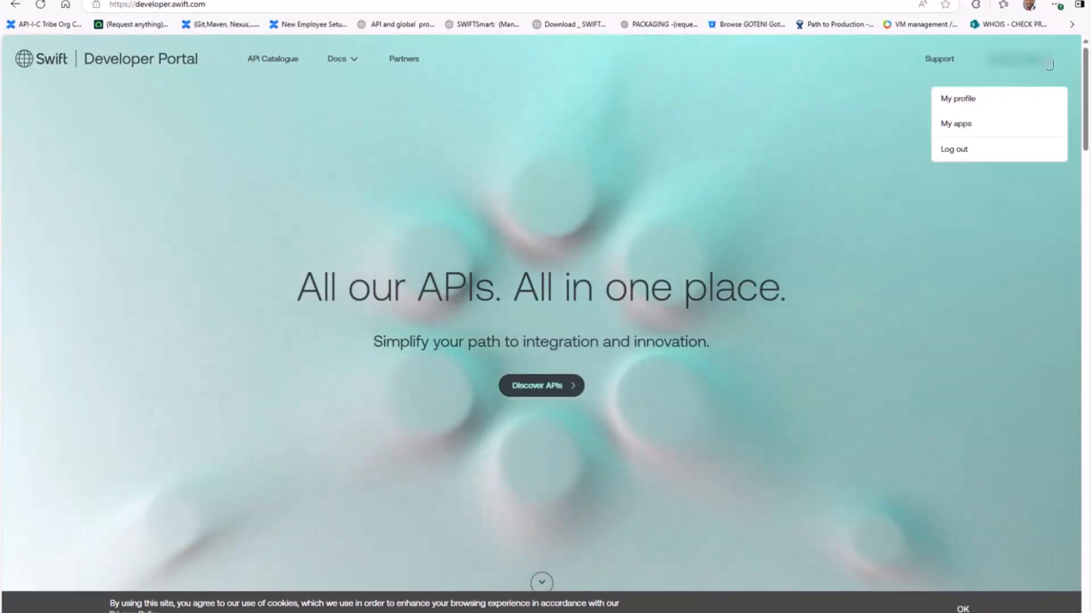
click(970, 129)
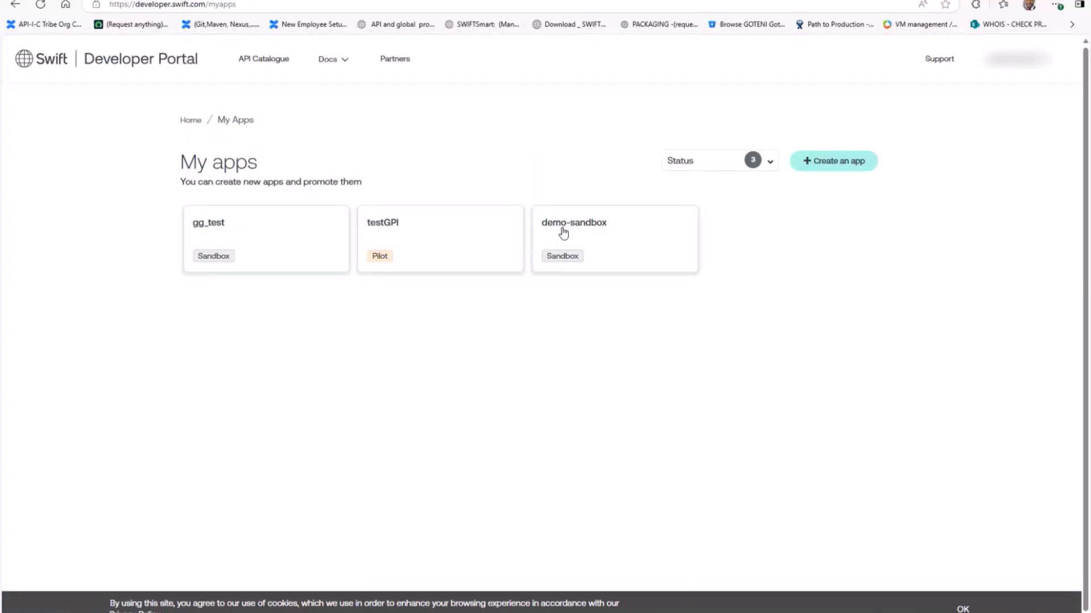
Start a new app and select the eight products from Swift India Interbank Messaging API through Trade Financing Validation.
click(853, 166)
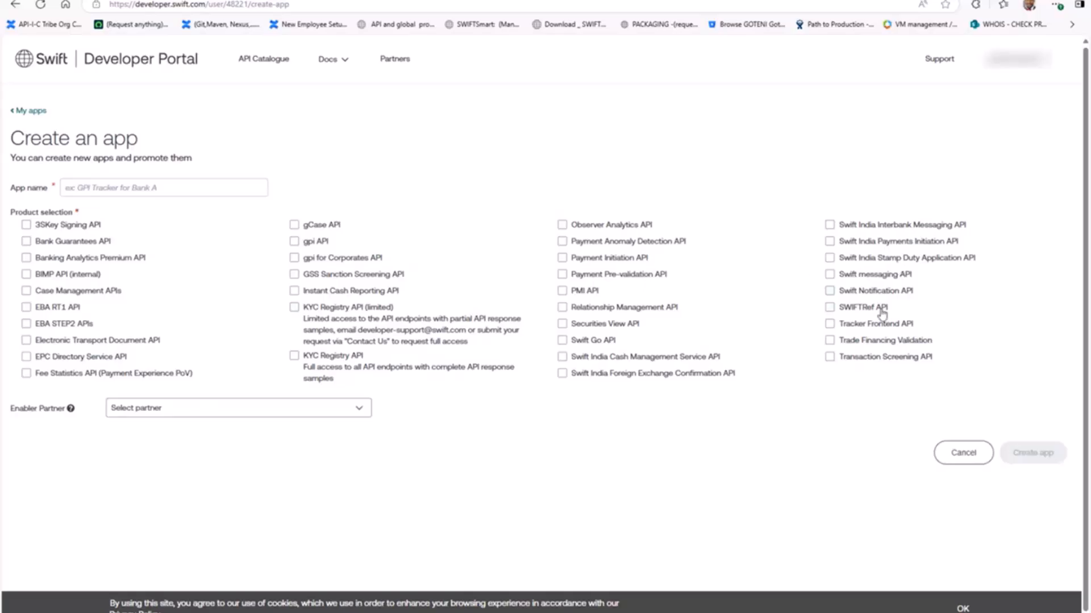
click(829, 308)
click(829, 291)
click(829, 274)
click(830, 258)
click(829, 241)
click(829, 225)
click(829, 324)
click(831, 342)
Name the new app demo2 and create it.
click(83, 186)
text(Dem)
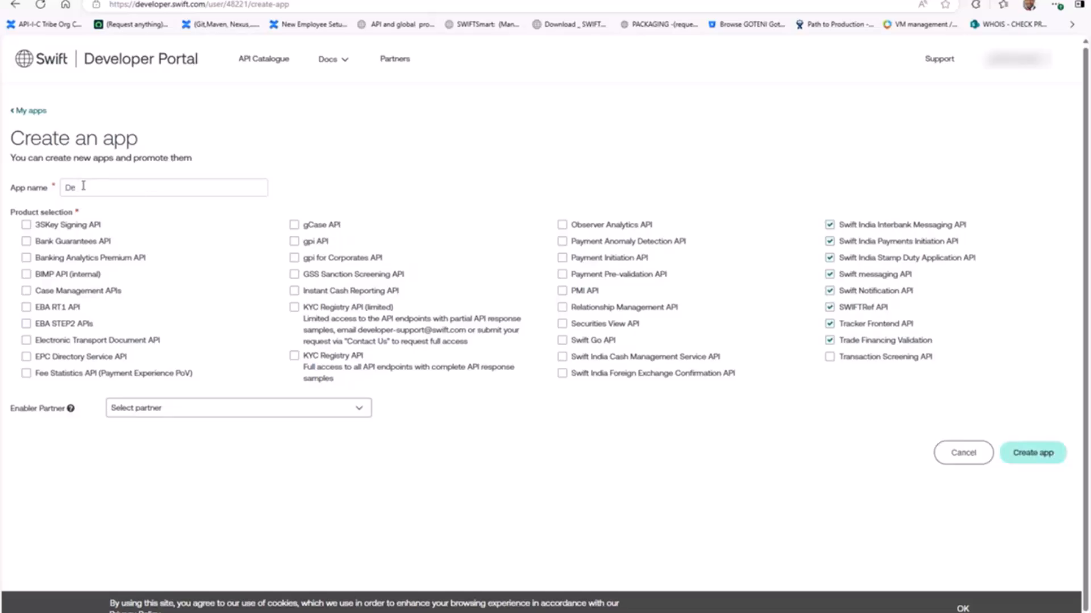
key(BackSpace)
key(BackSpace)
text(de)
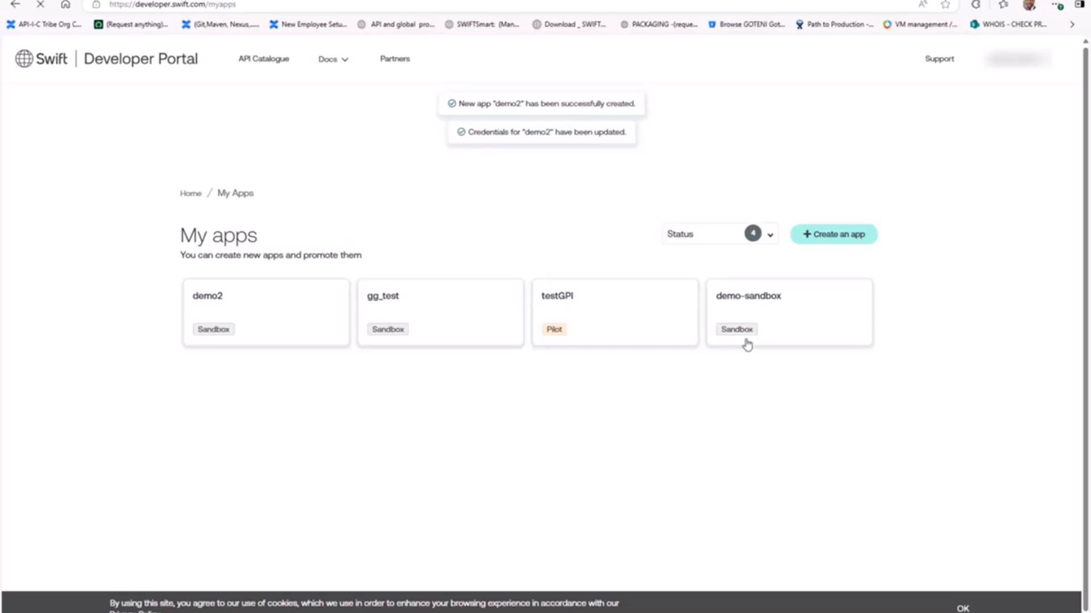
Review the API products of the demo-sandbox app, including the promotion stages of the Transaction Screening API.
click(732, 267)
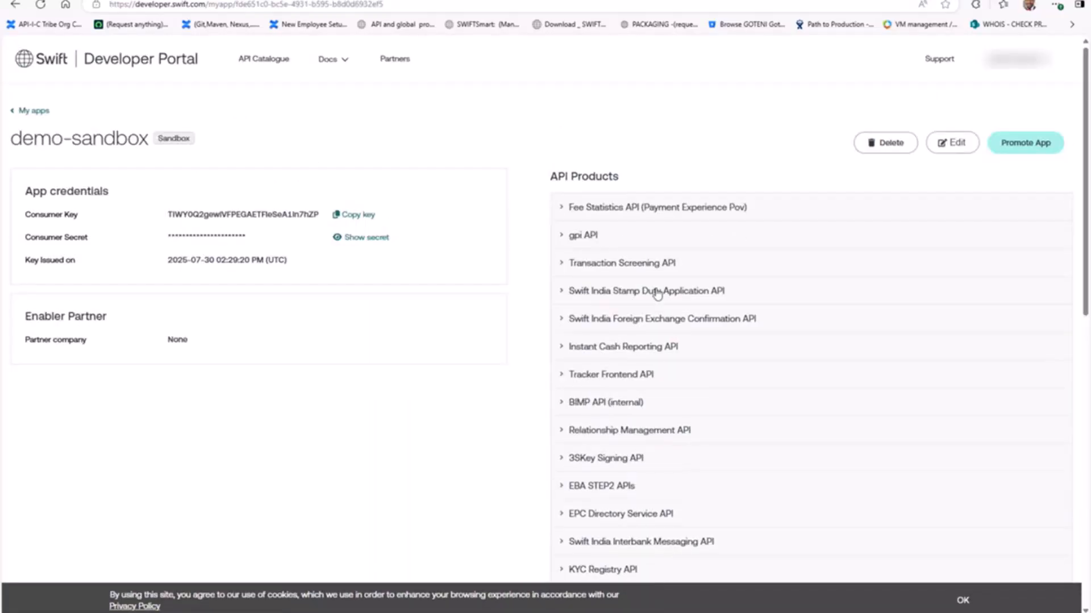
scroll(657, 294, down, 7)
scroll(657, 293, down, 4)
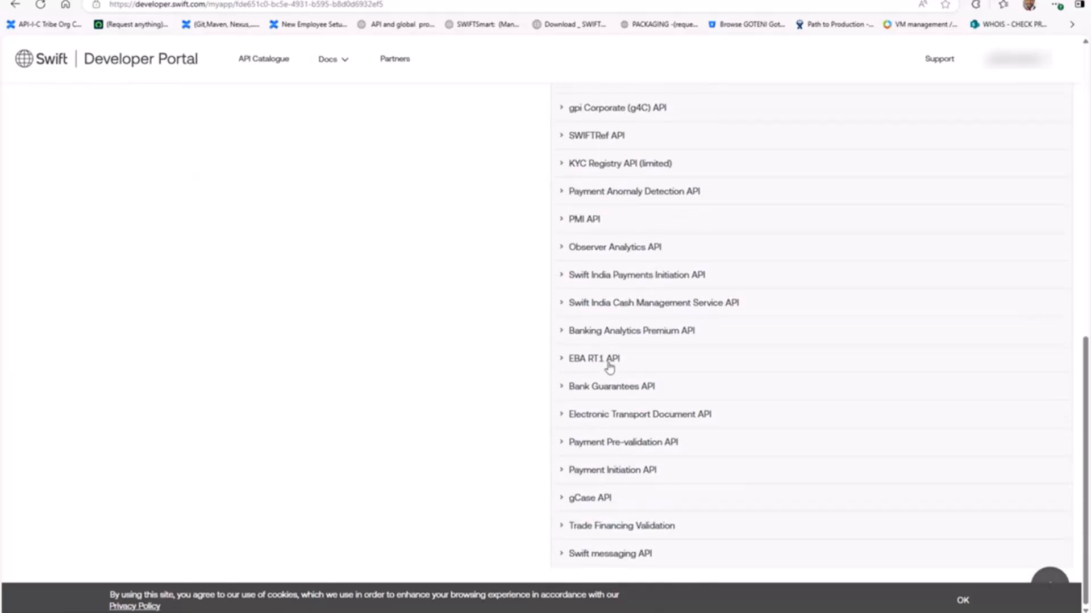
scroll(497, 424, up, 10)
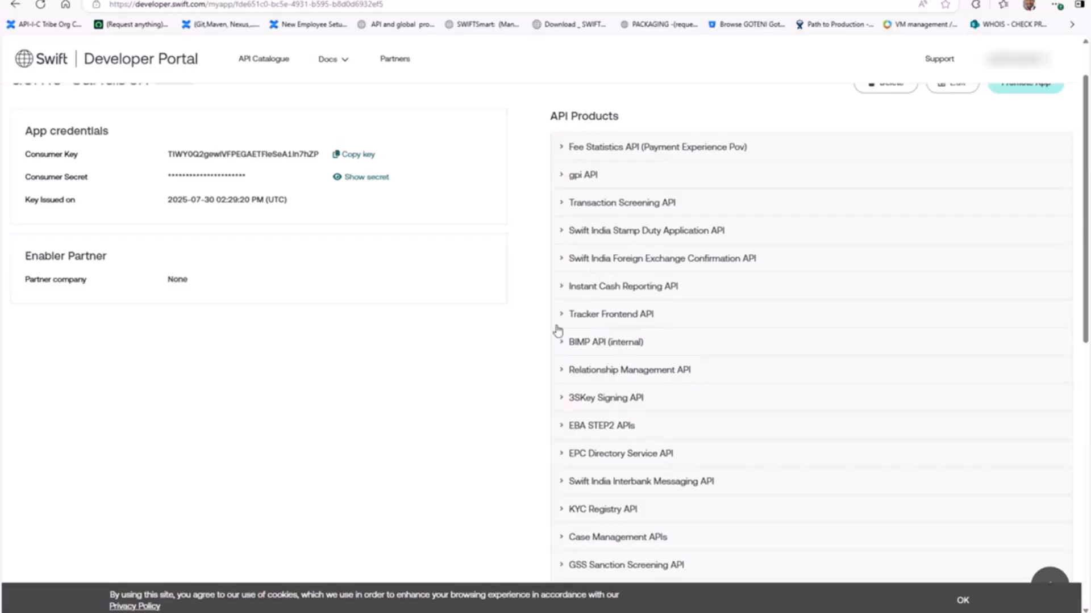
scroll(488, 423, down, 8)
scroll(489, 423, down, 1)
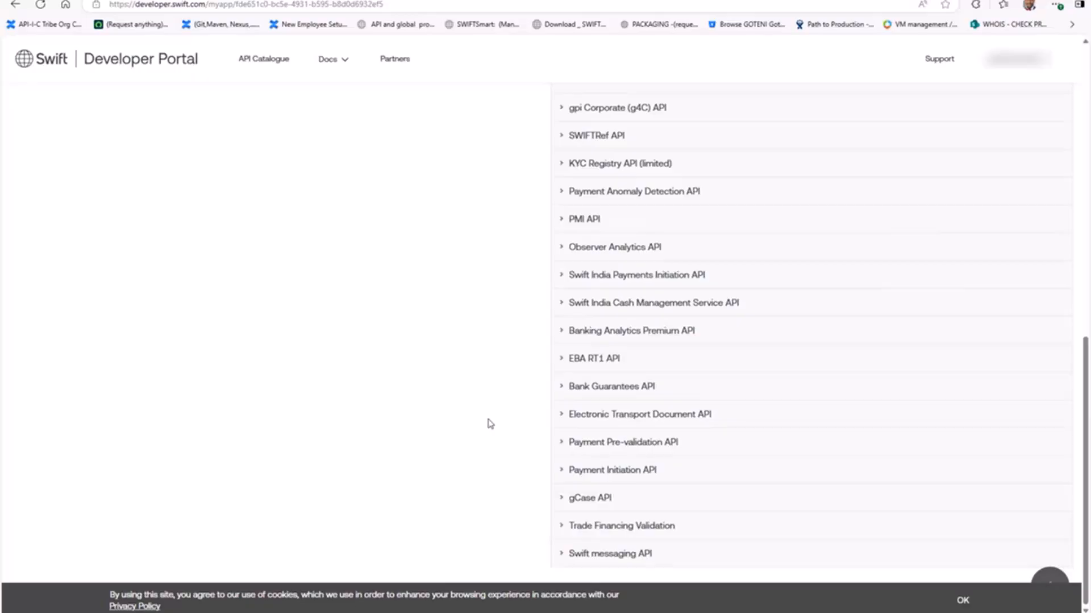
scroll(489, 424, up, 1)
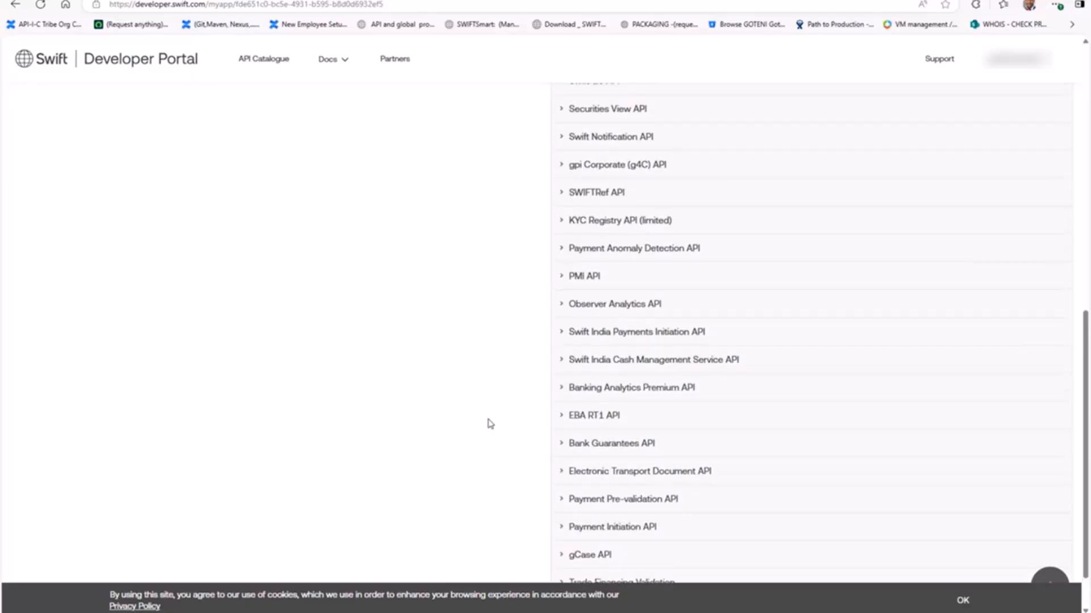
scroll(490, 423, up, 8)
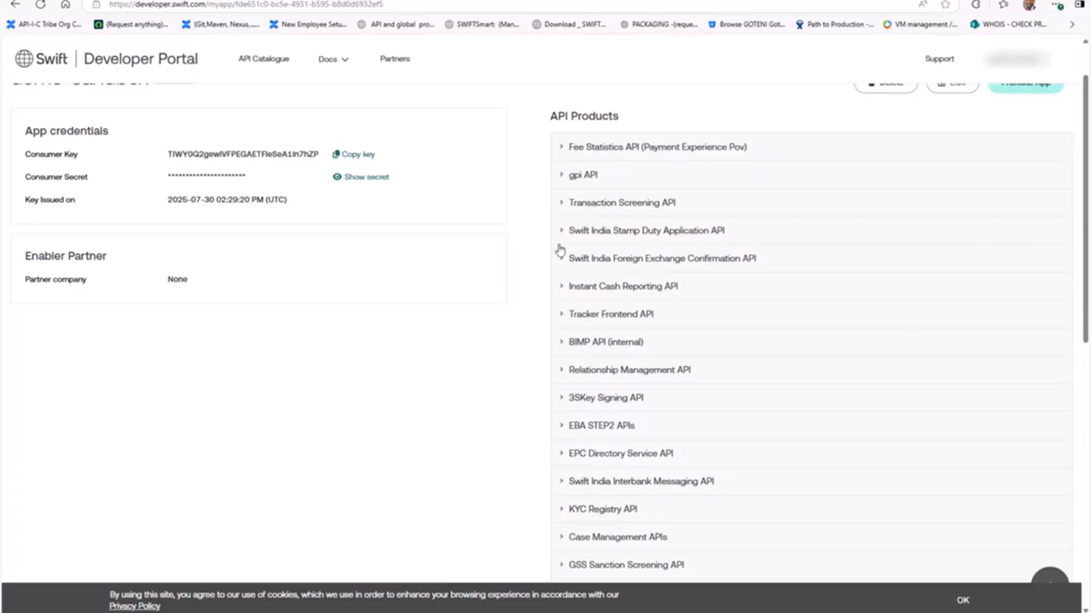
click(563, 206)
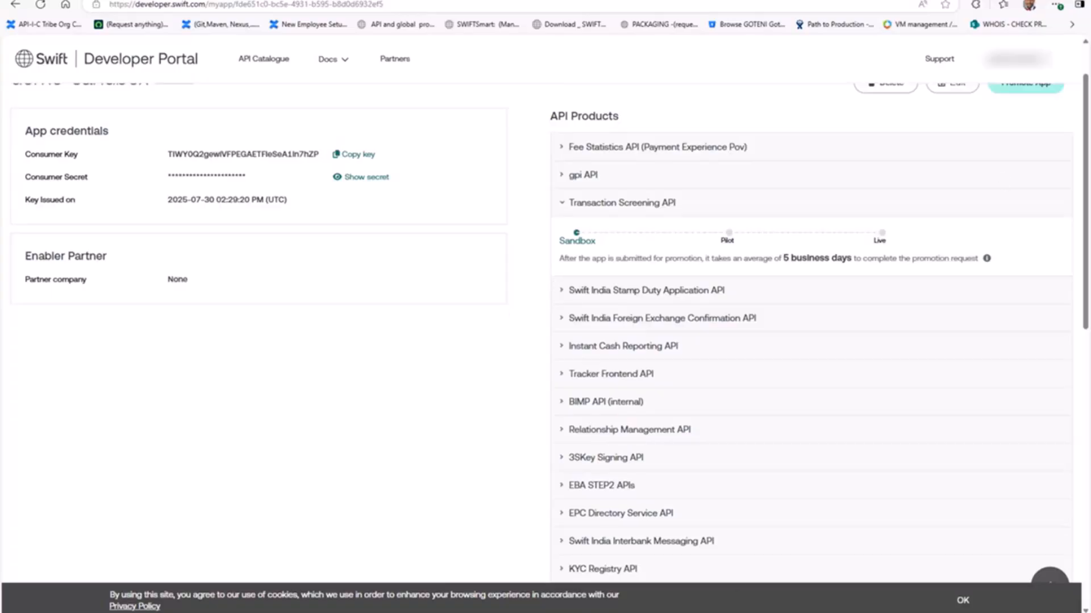
Switch back to Postman, check the application name and consumer key in the connectivity information request body, and send the request.
key(alt+Tab)
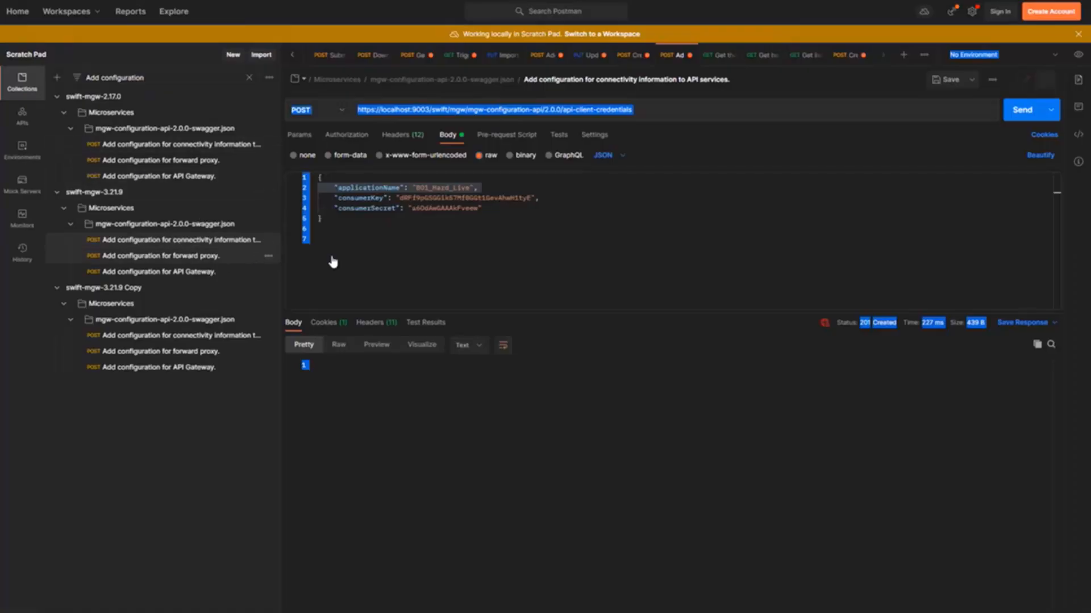
click(412, 192)
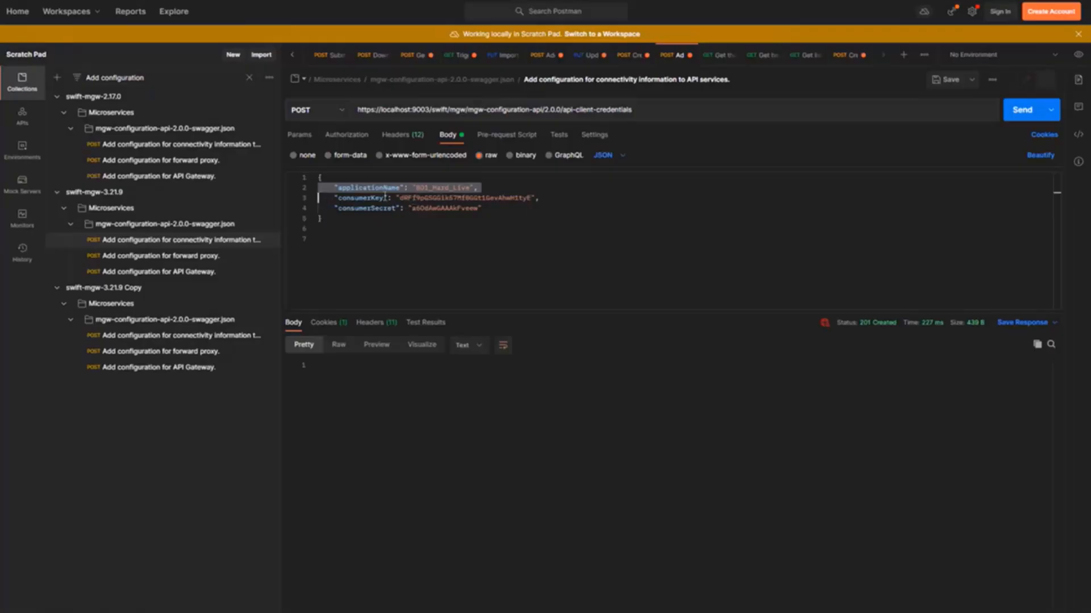
click(441, 198)
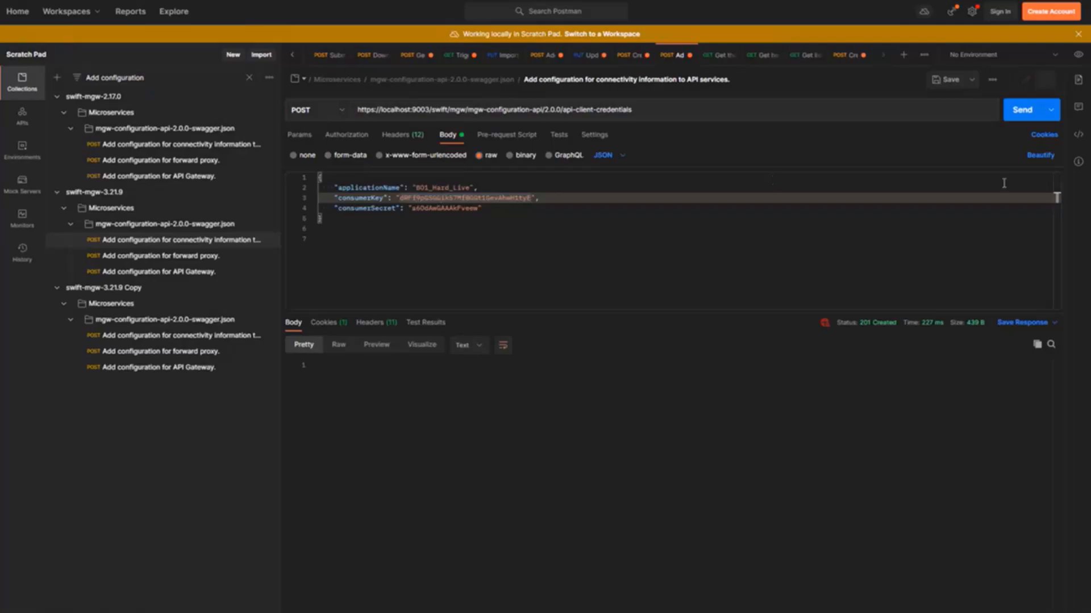
click(1020, 111)
Clear the collection filter and send the batch screening request from the Live tss-1.1.1 folder.
click(248, 80)
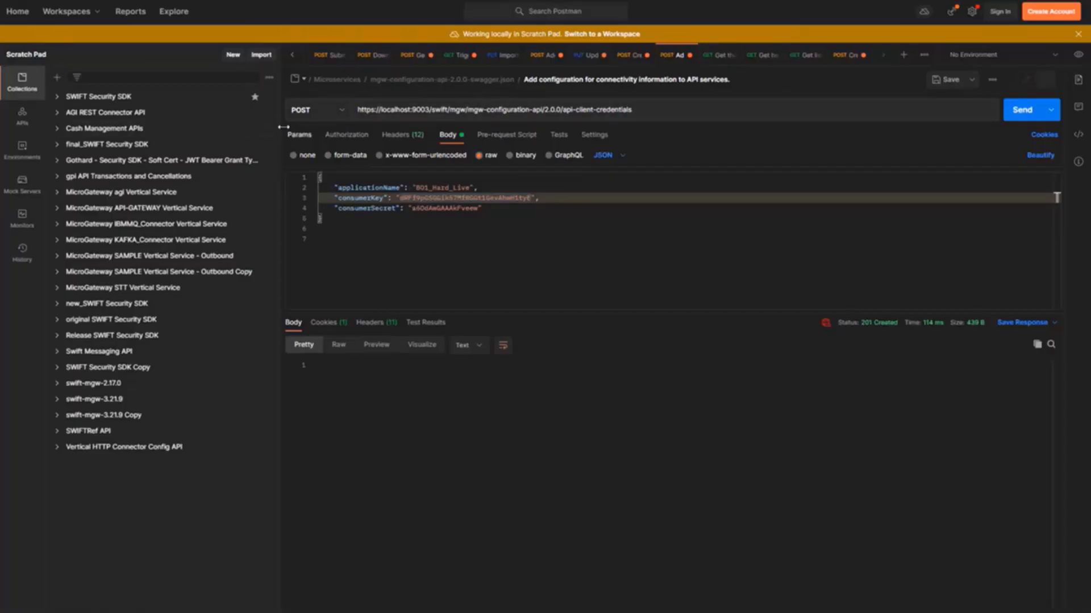
drag(251, 127, 188, 128)
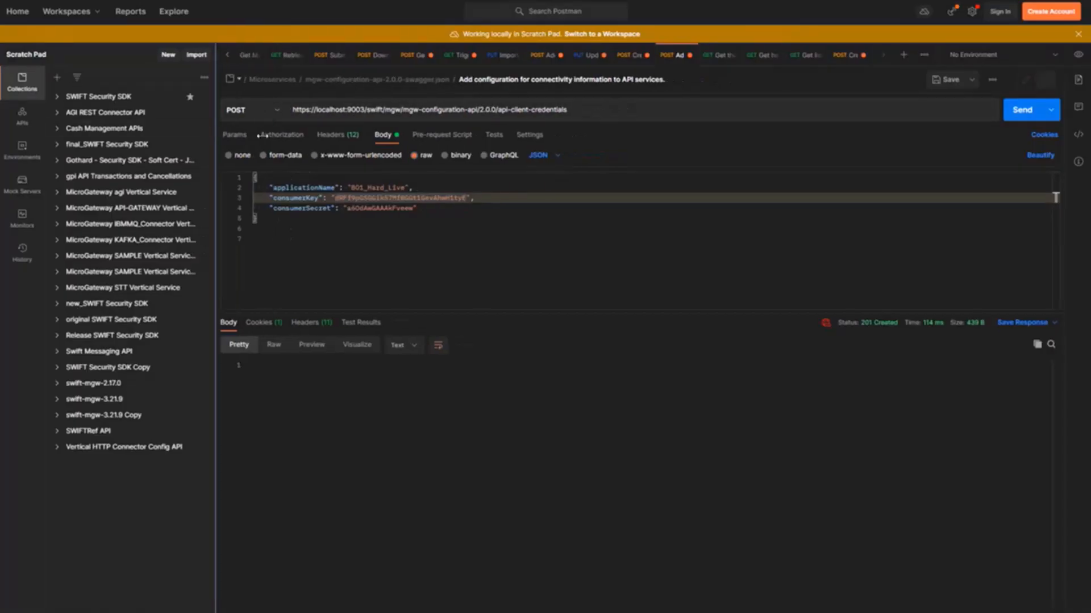
click(324, 56)
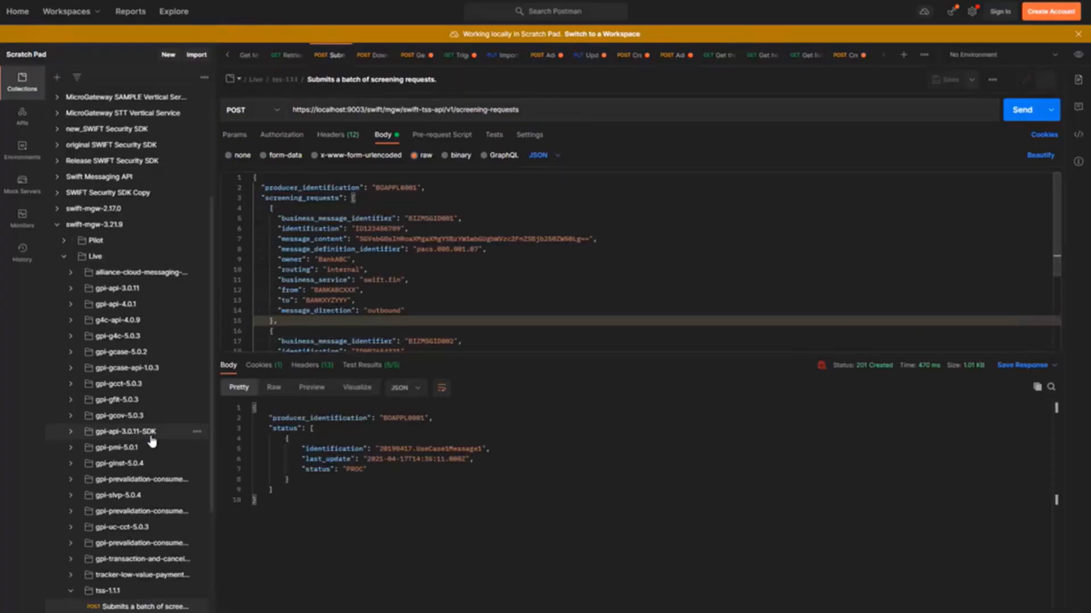
scroll(152, 441, down, 3)
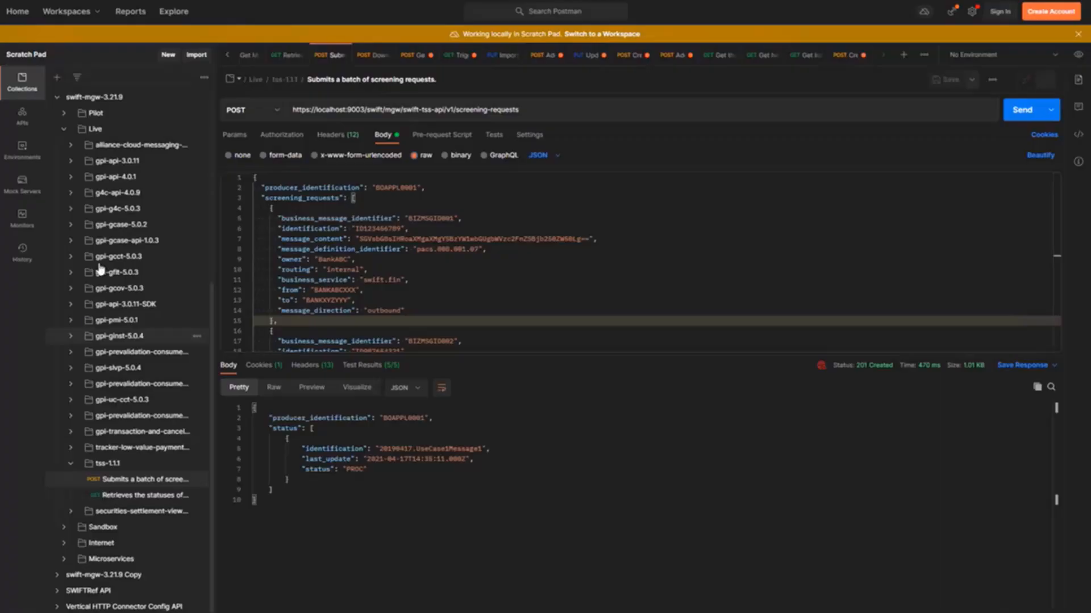
scroll(100, 269, up, 3)
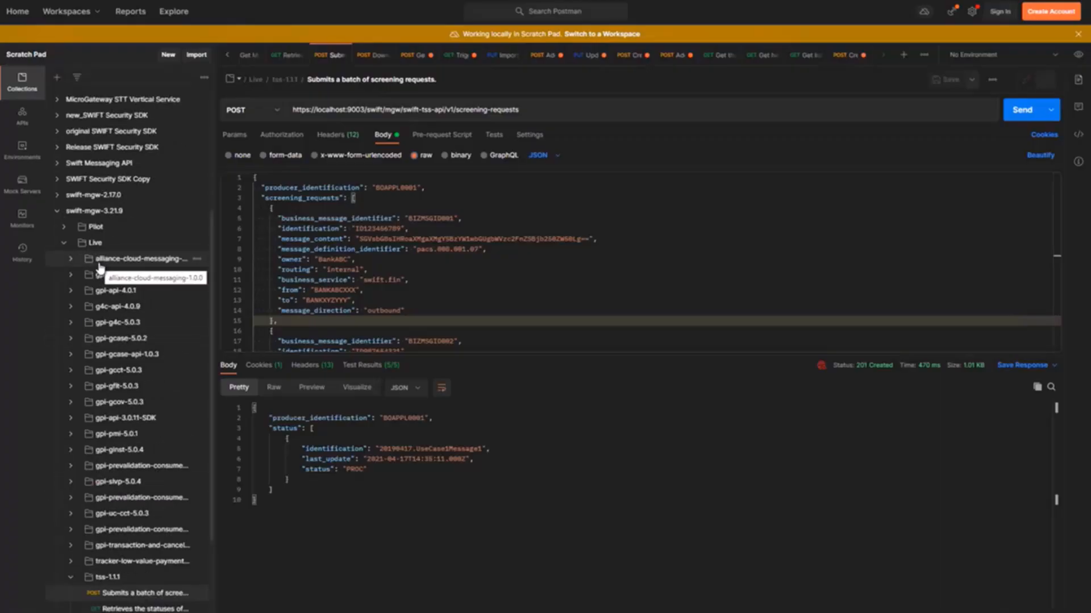
scroll(108, 414, down, 3)
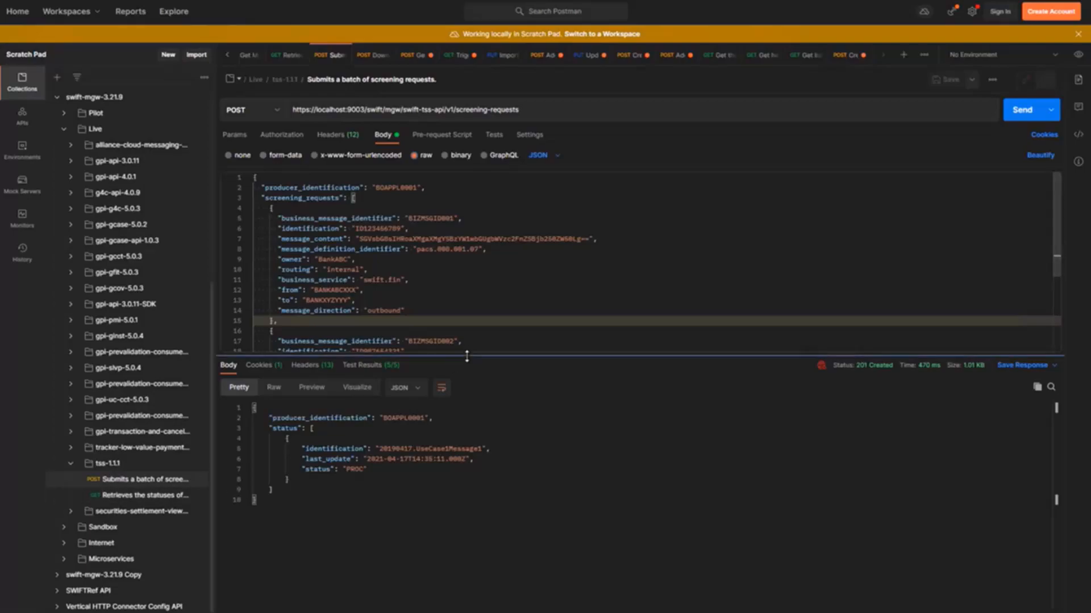
drag(467, 356, 477, 442)
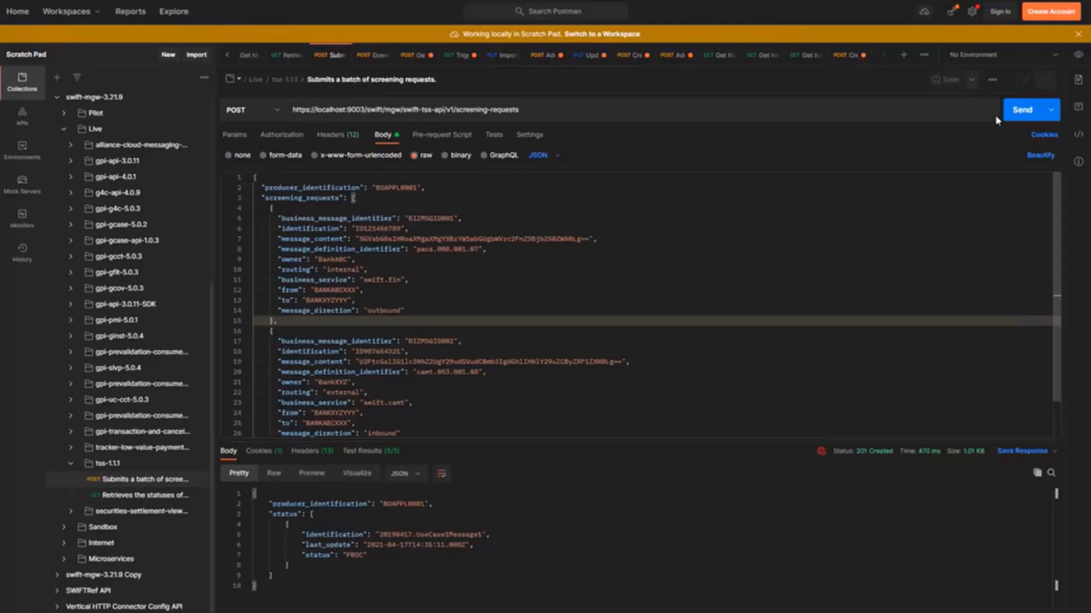
click(1040, 110)
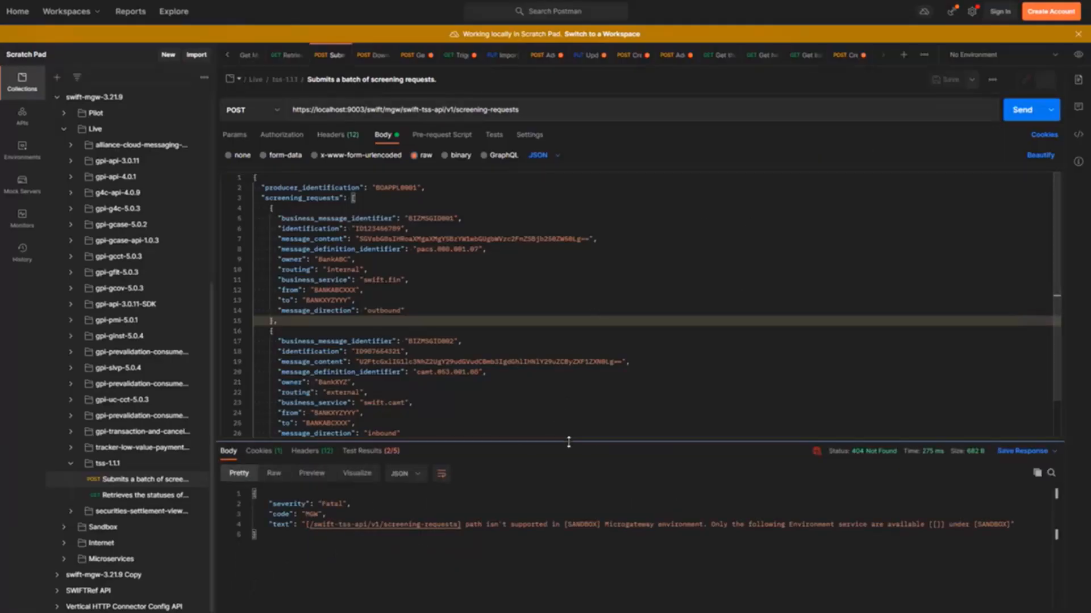
Examine the screening request's response and the swift-tss-api/v1/screening-requests part of its URL, adjusting the response pane's height.
drag(570, 442, 546, 241)
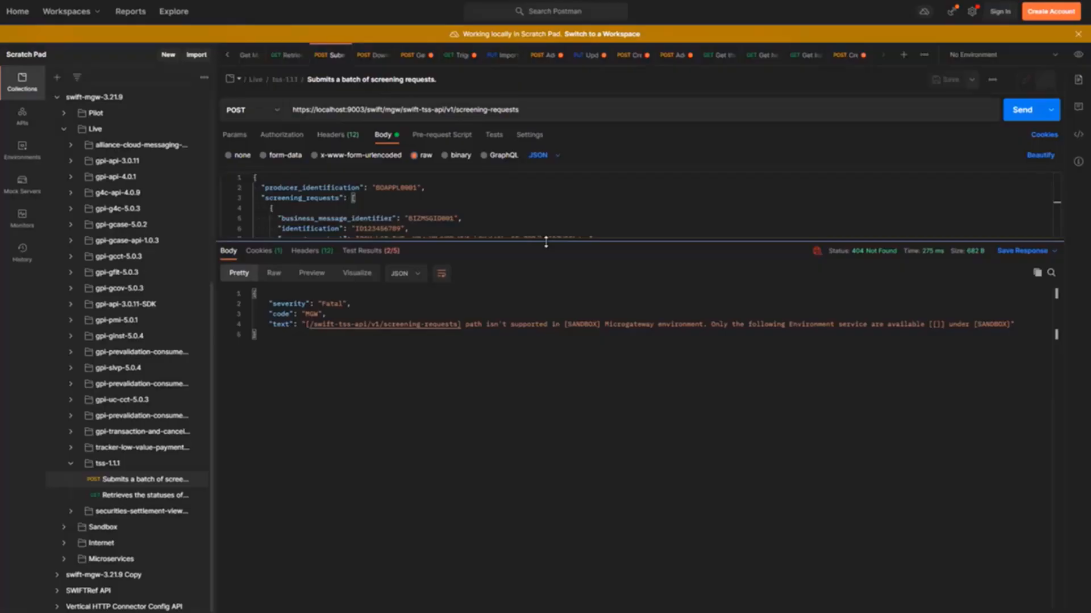
double_click(411, 105)
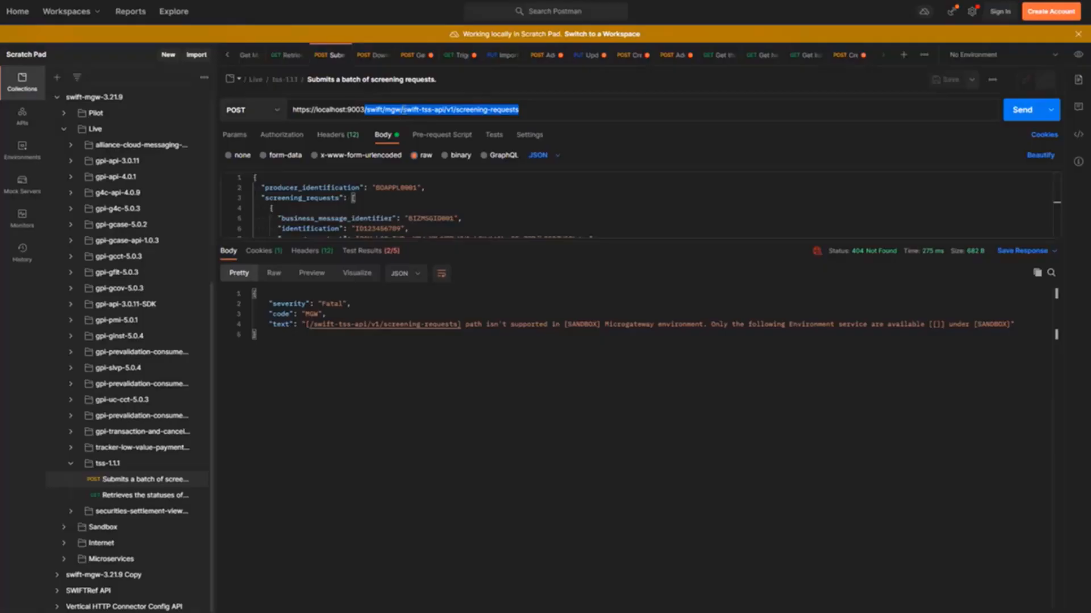
click(405, 109)
drag(407, 109, 570, 110)
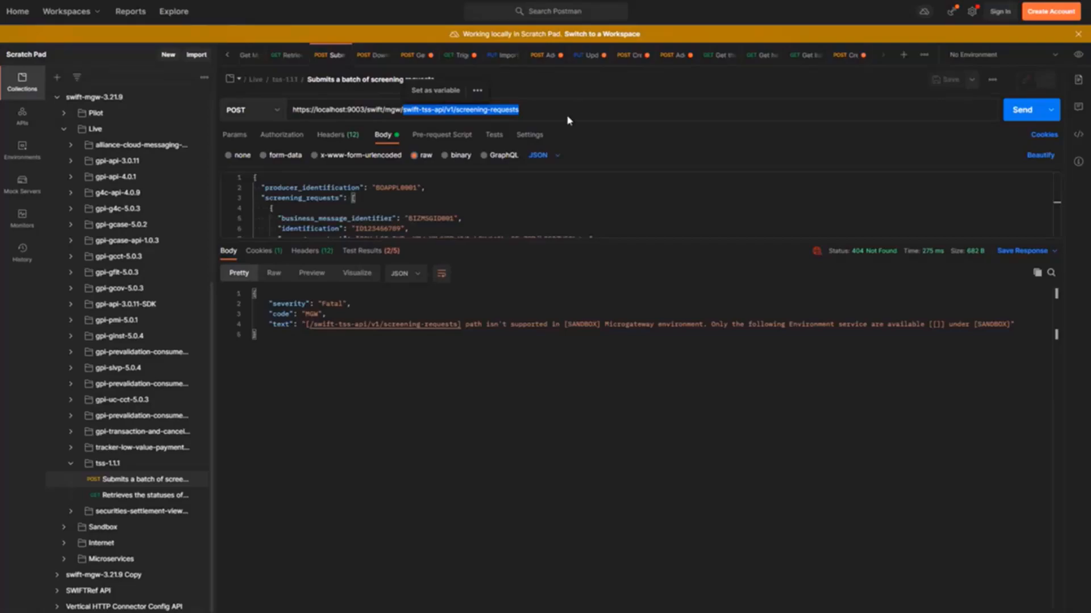
click(530, 239)
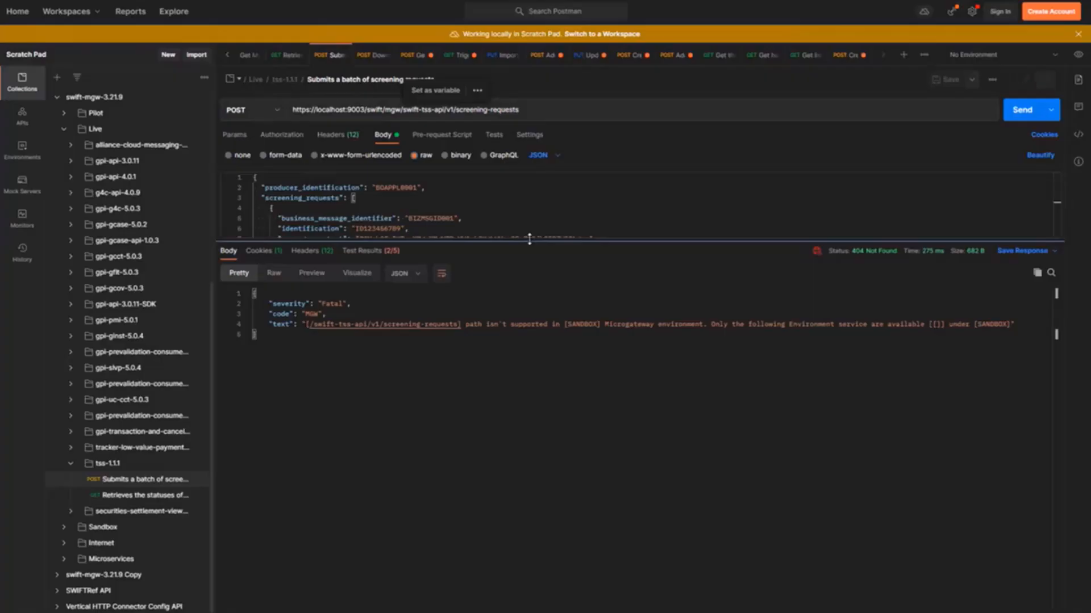
drag(530, 239, 556, 317)
drag(560, 363, 559, 443)
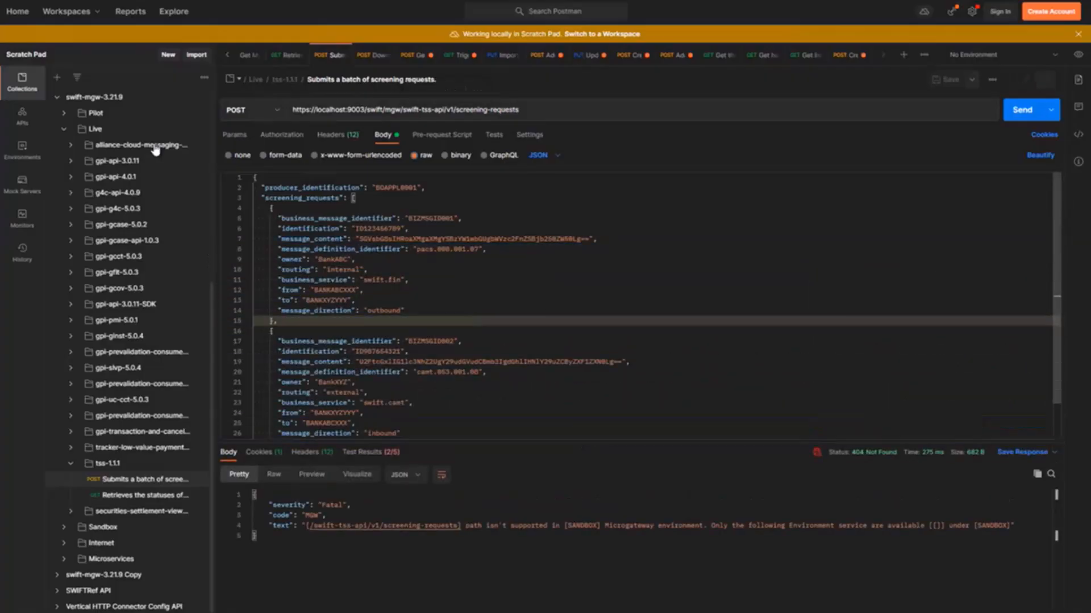
Filter the collections for "deploy", open swift-mgw-3.21.9's Deploy mgw config files to disk request, and send it with SWIFT-API-tss-1.2.0-swagger.yaml as localOas.
click(114, 76)
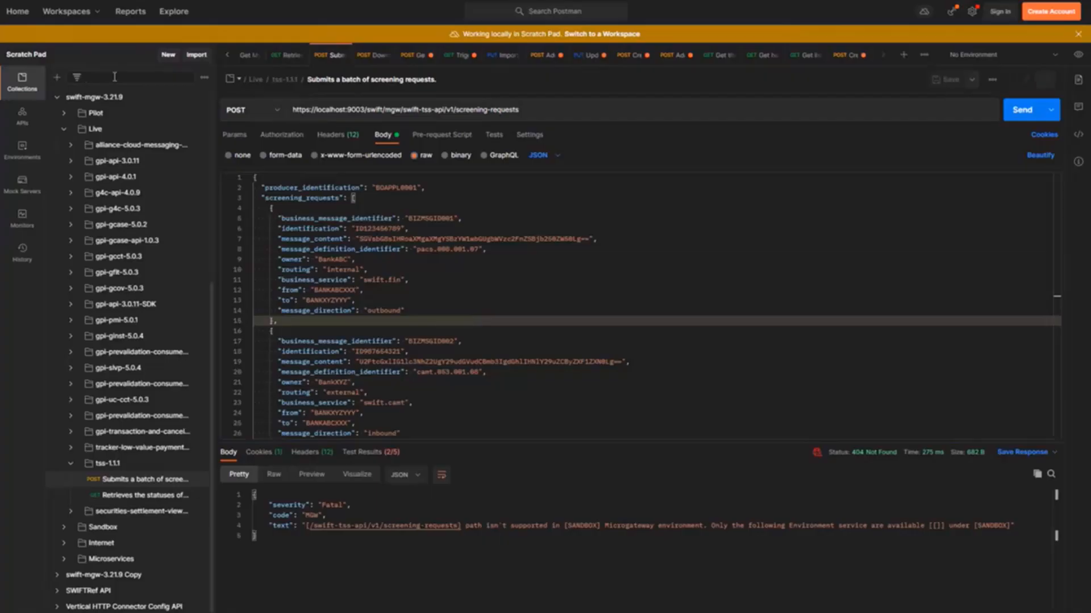
text(deploy)
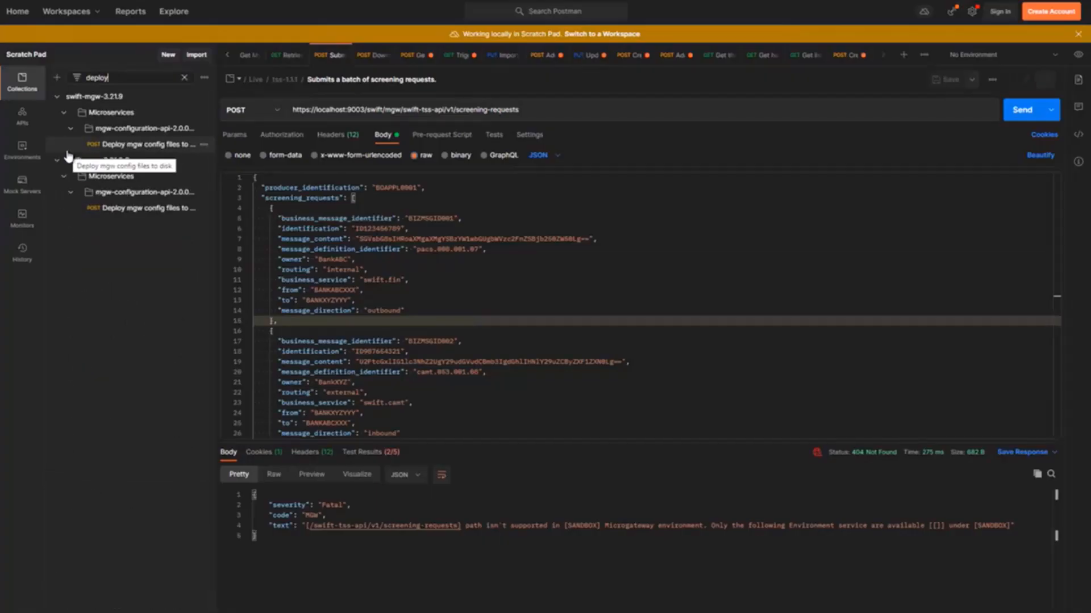
click(151, 146)
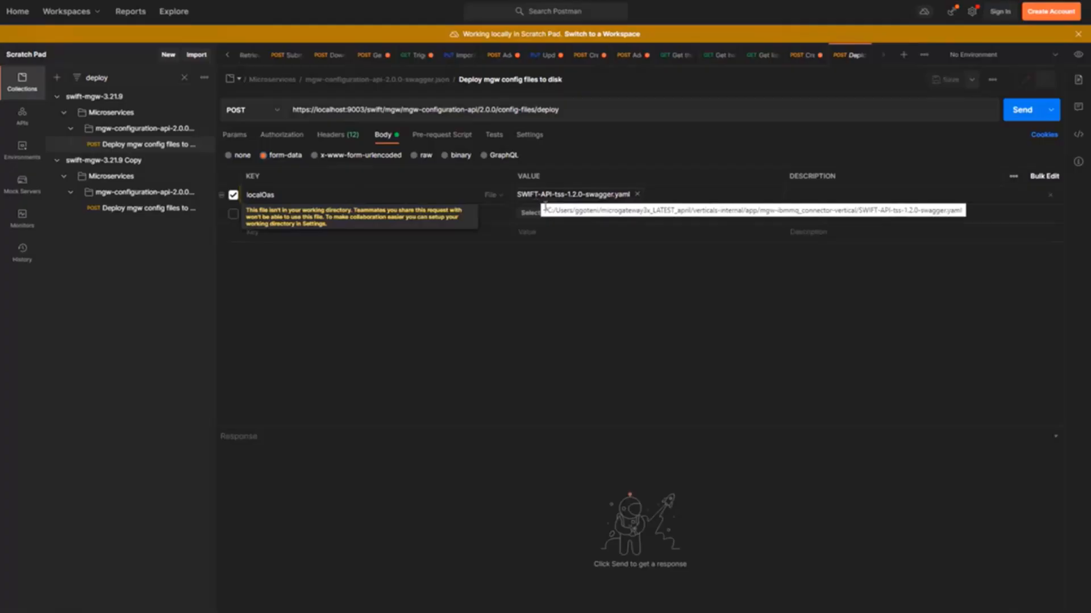
click(1019, 113)
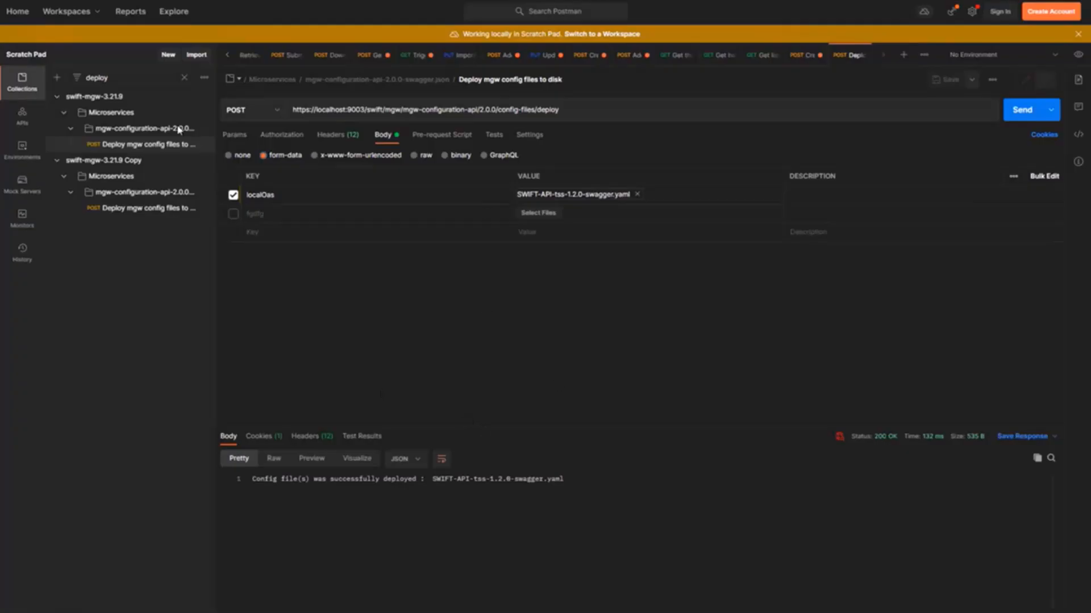
Filter the collections for "trigger", send swift-mgw-3.21.9's Trigger pulling from OAS repository request with source LOCAL, and clear the filter.
click(126, 75)
key(ctrl+a)
text(trigge)
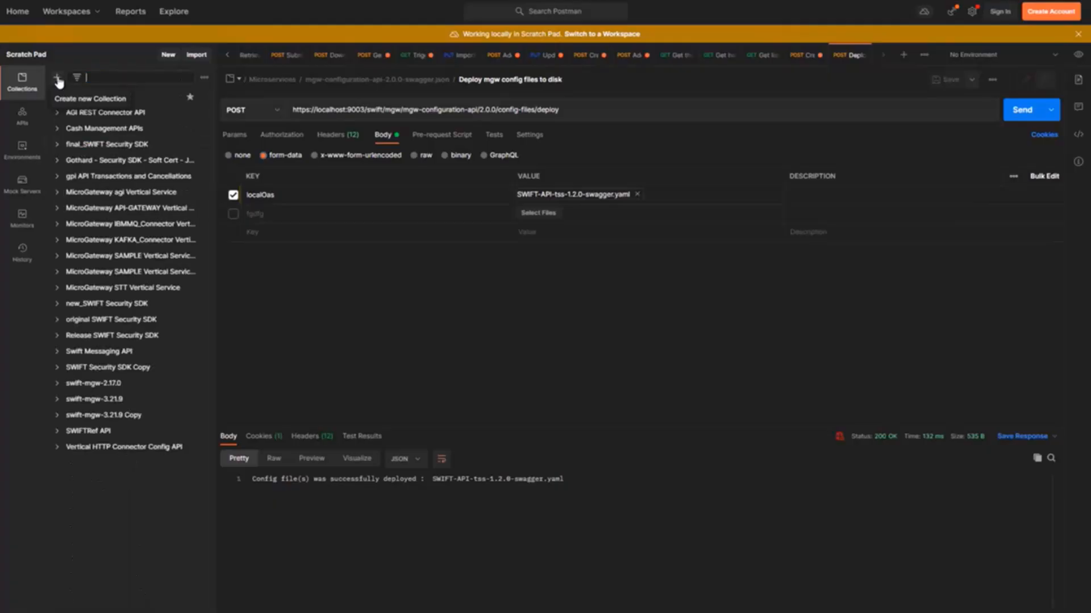
text(r)
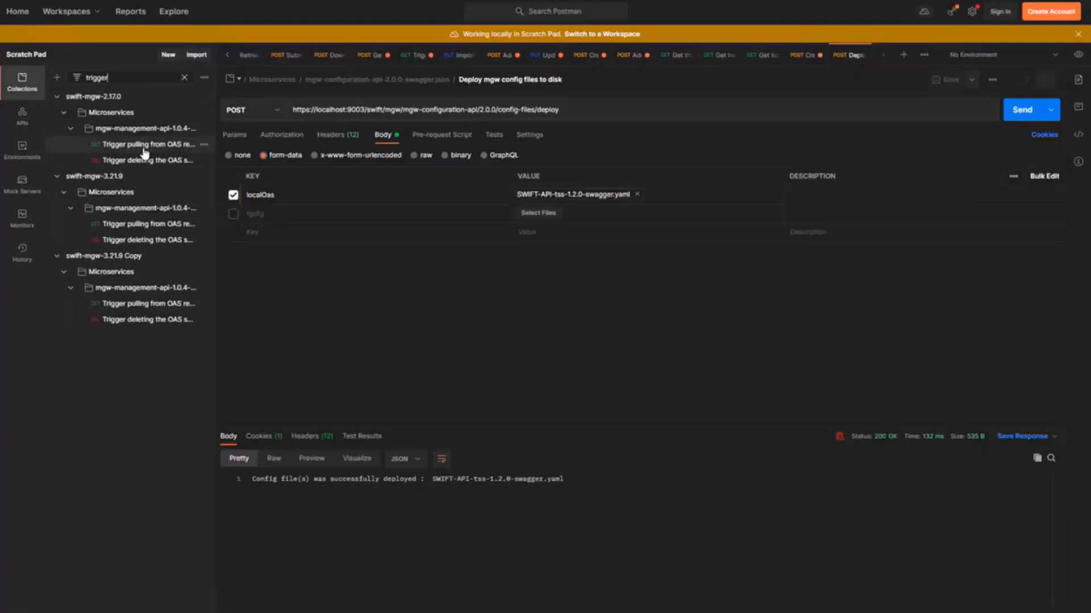
click(144, 153)
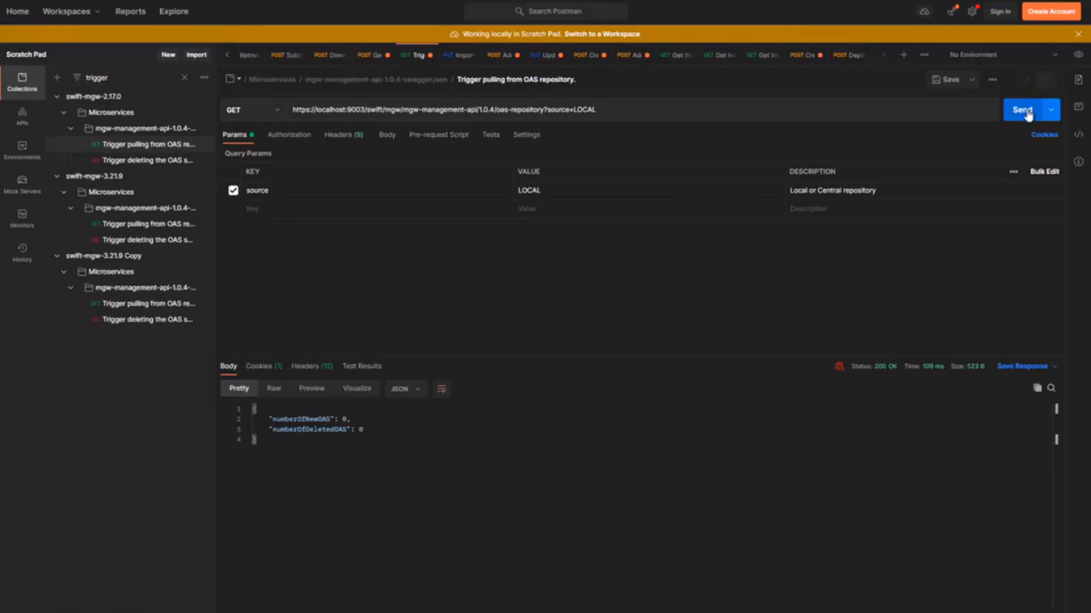
click(137, 226)
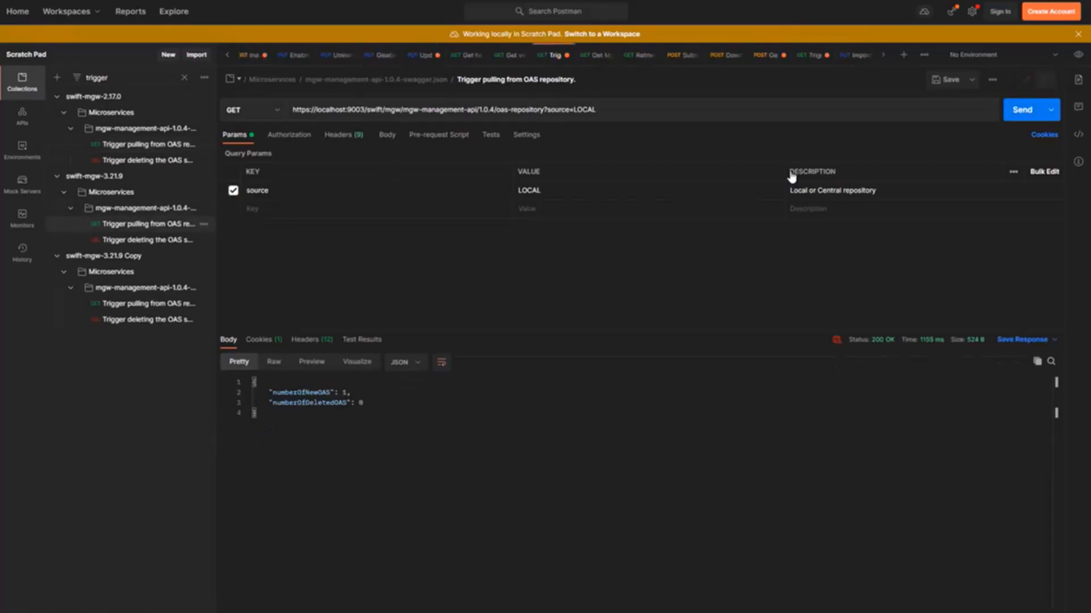
click(1021, 110)
click(184, 78)
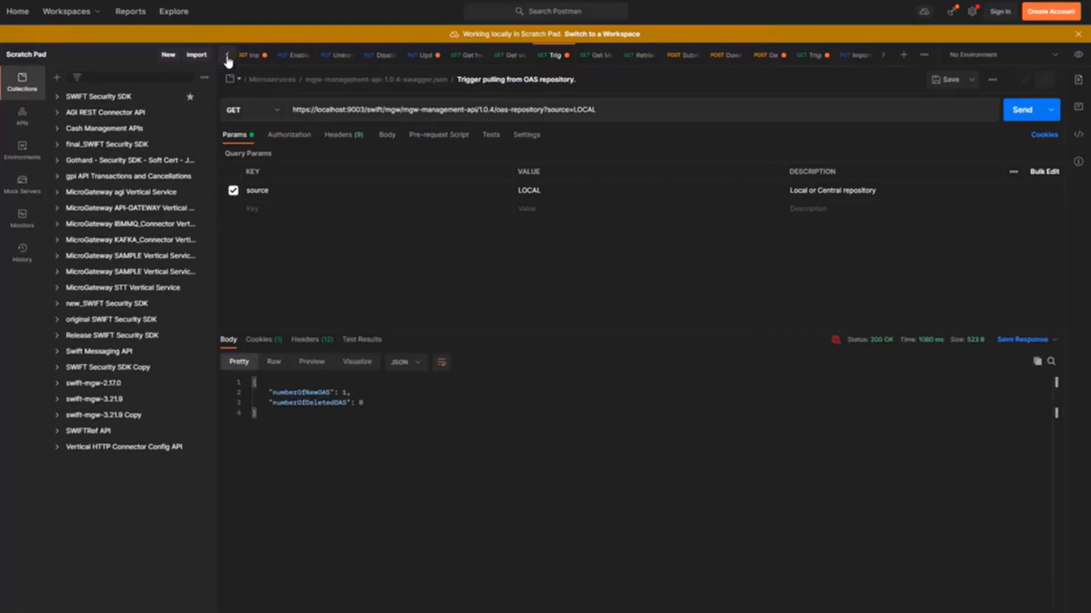
Return to the Submits a batch of screening requests request, send it again, and adjust the response pane's height to examine the response.
click(228, 57)
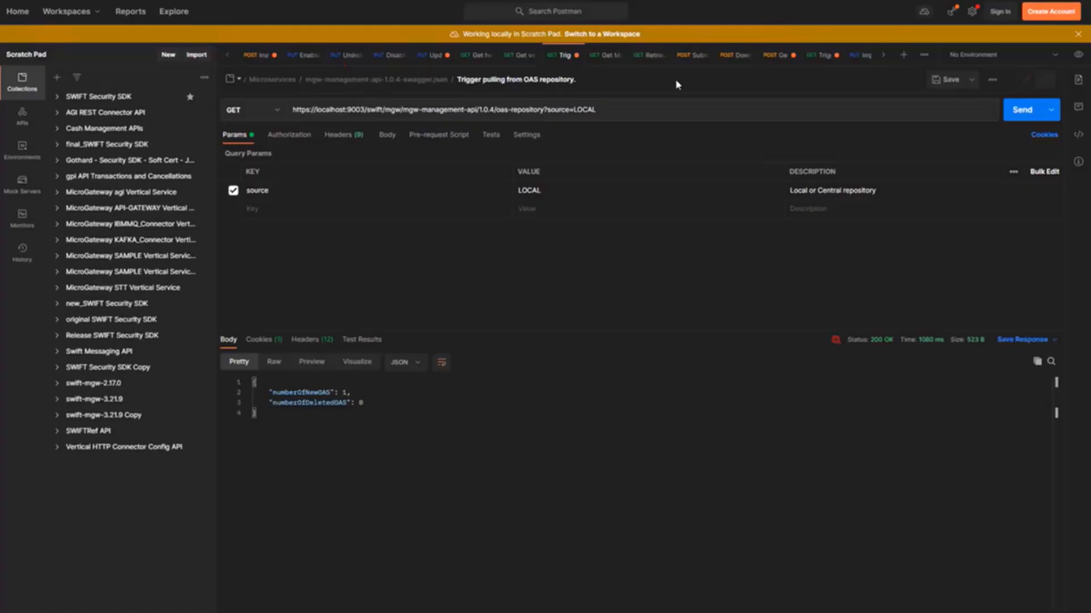
click(691, 55)
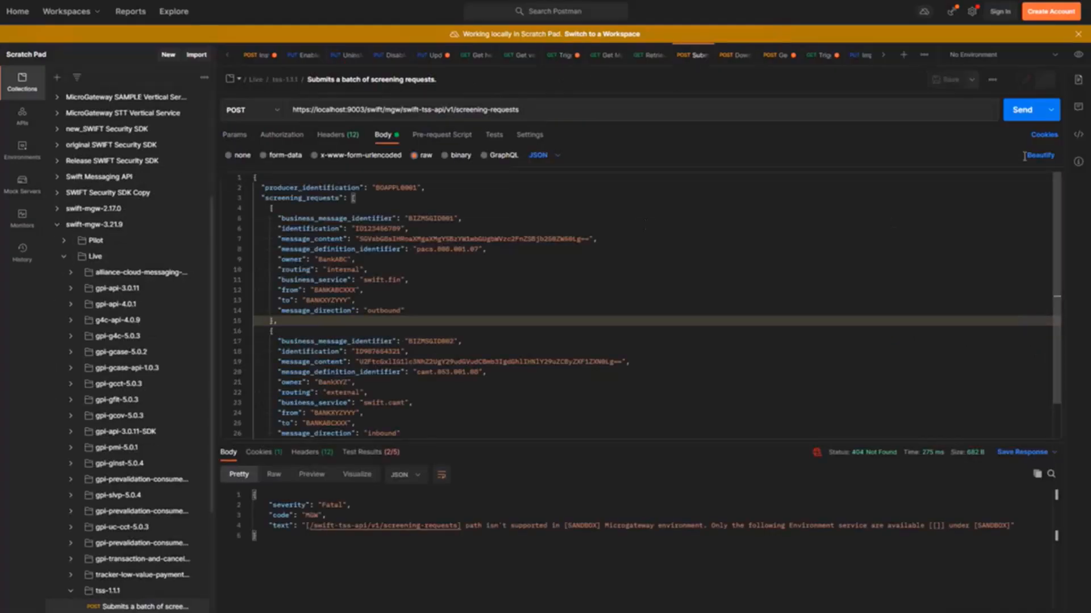
click(1017, 114)
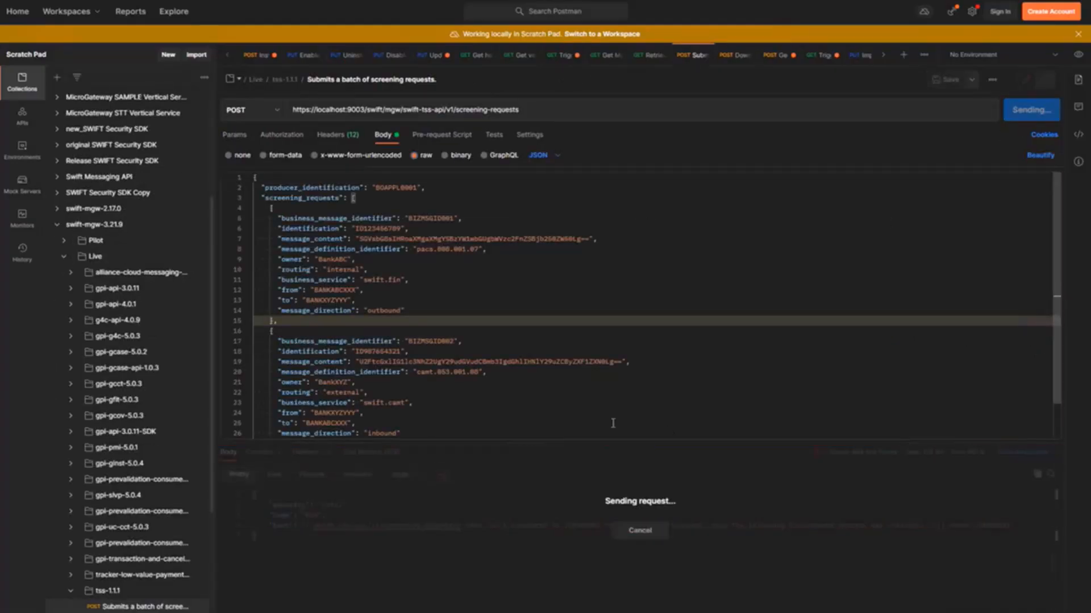
drag(580, 441, 583, 263)
drag(525, 354, 520, 367)
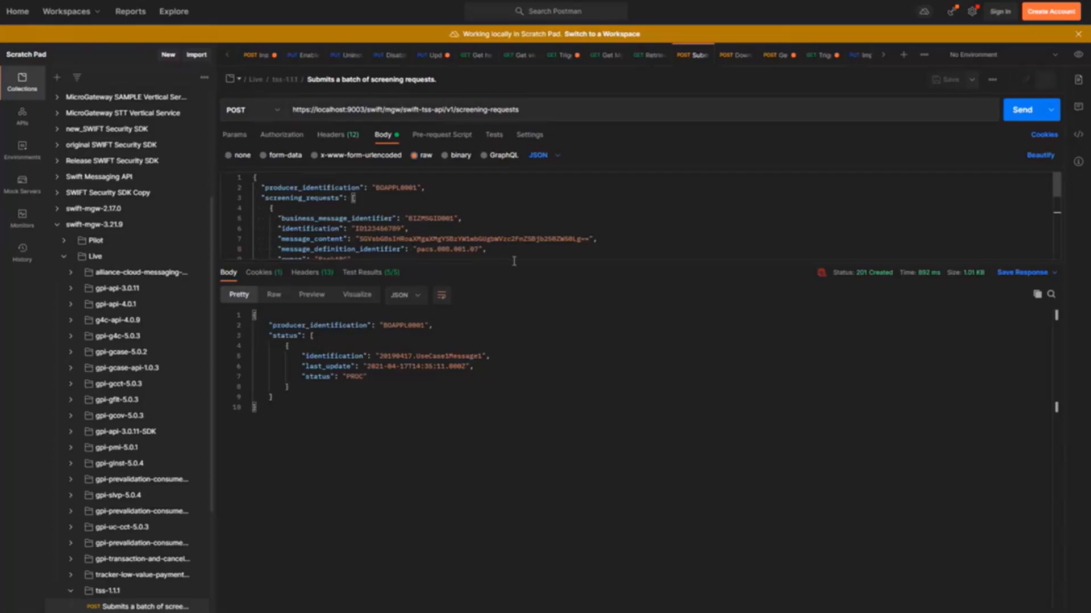
drag(514, 262, 547, 410)
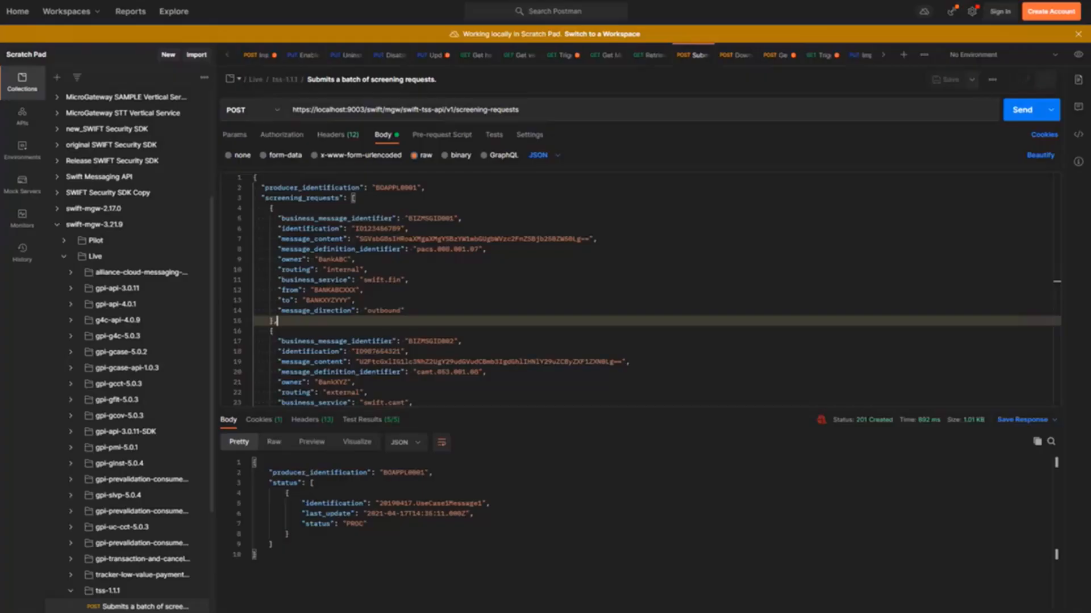
Open the Install vertical from binaries request and switch to the File Explorer window showing the swift-mgw-3.21.0-14 front-end folder.
click(259, 55)
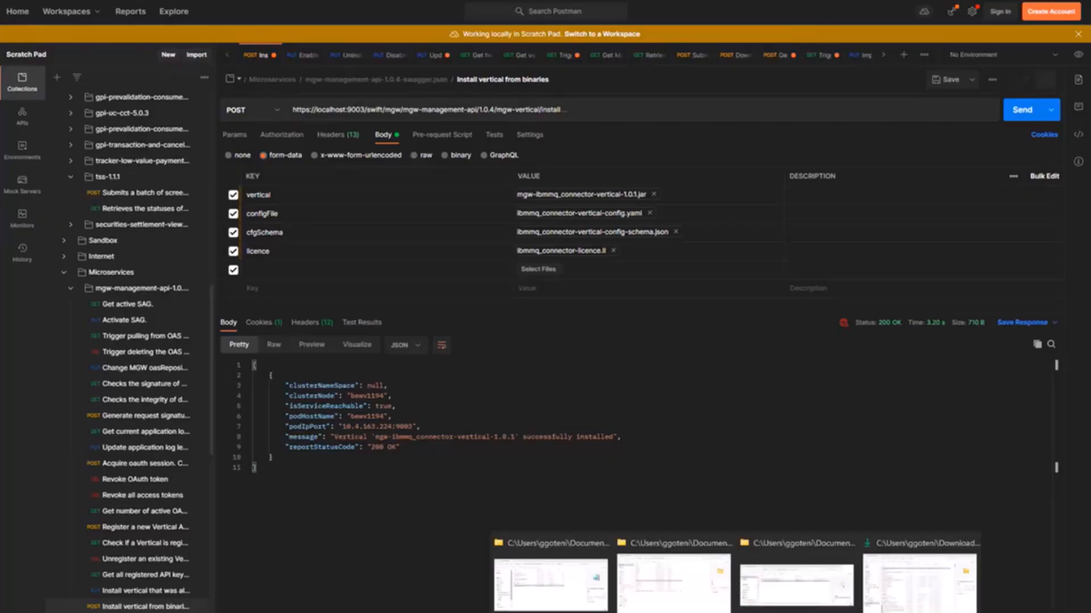
mouse_move(892, 591)
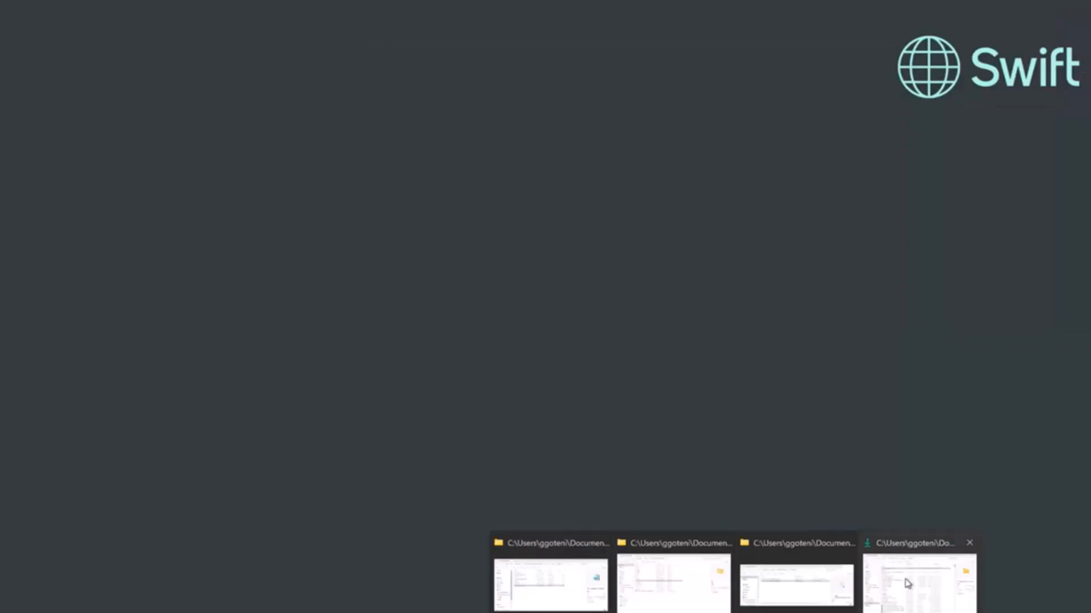
mouse_move(786, 592)
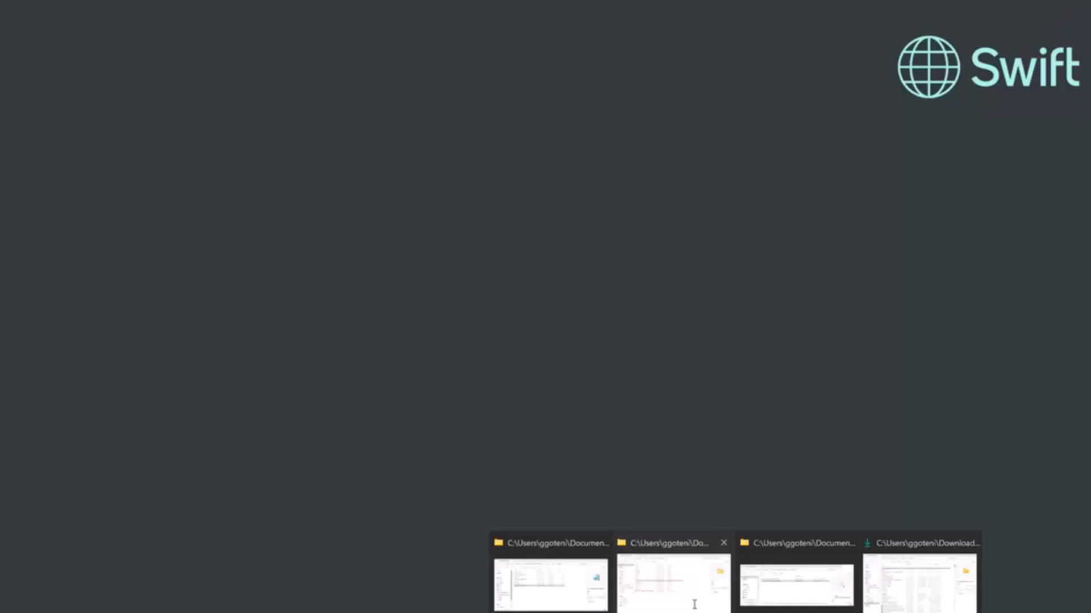
click(695, 605)
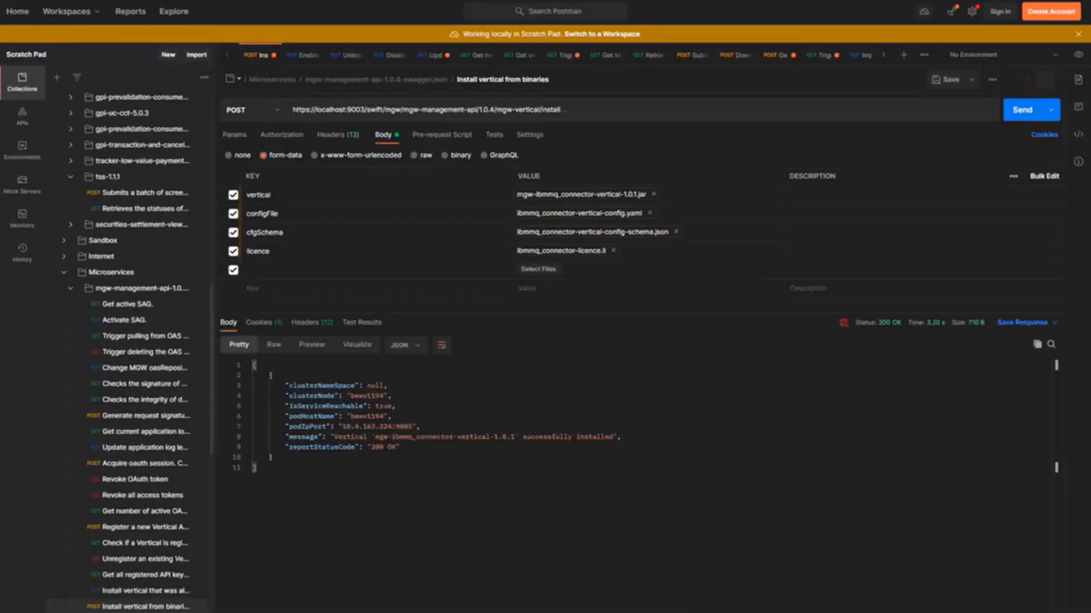
mouse_move(736, 612)
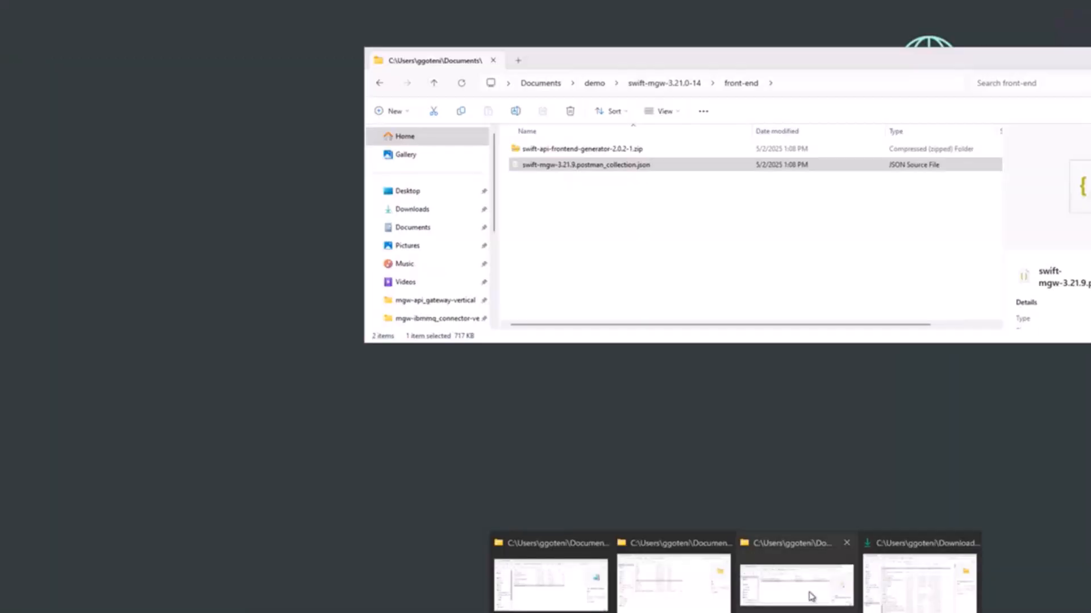
click(811, 596)
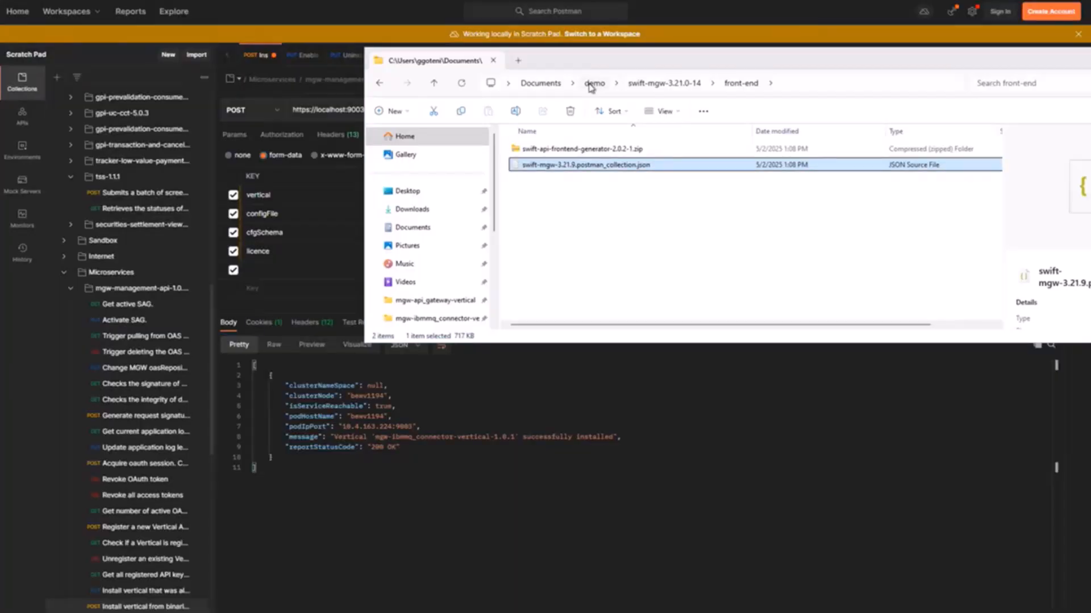
Browse from swift-mgw-3.21.0-14 through packages and verticals to the mgw-ibmmq_connector-vertical folder, enlarging and repositioning the window.
click(663, 83)
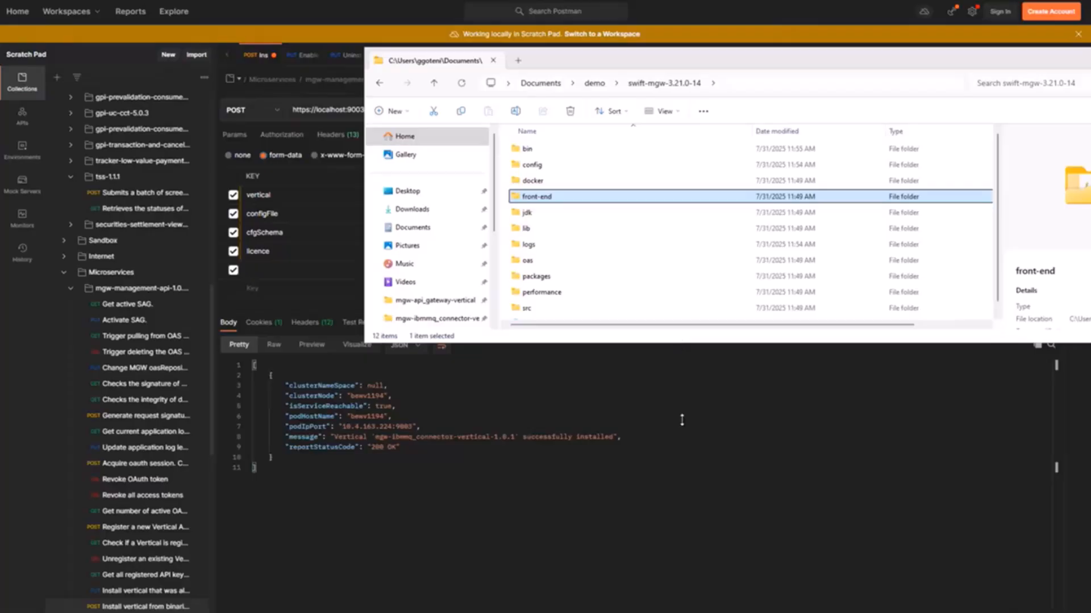
drag(682, 420, 682, 440)
double_click(547, 277)
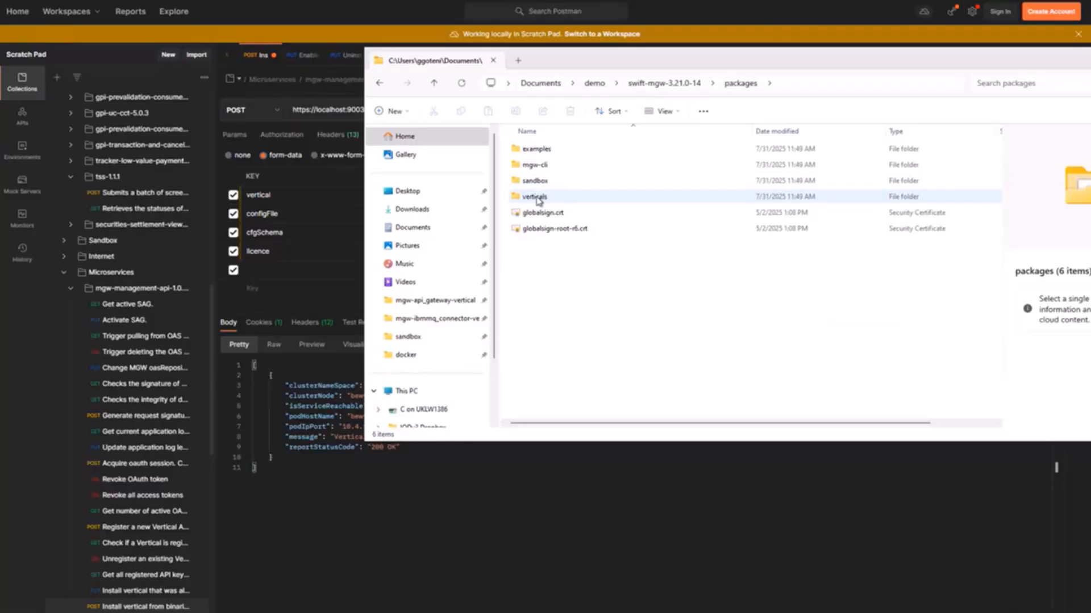
double_click(536, 198)
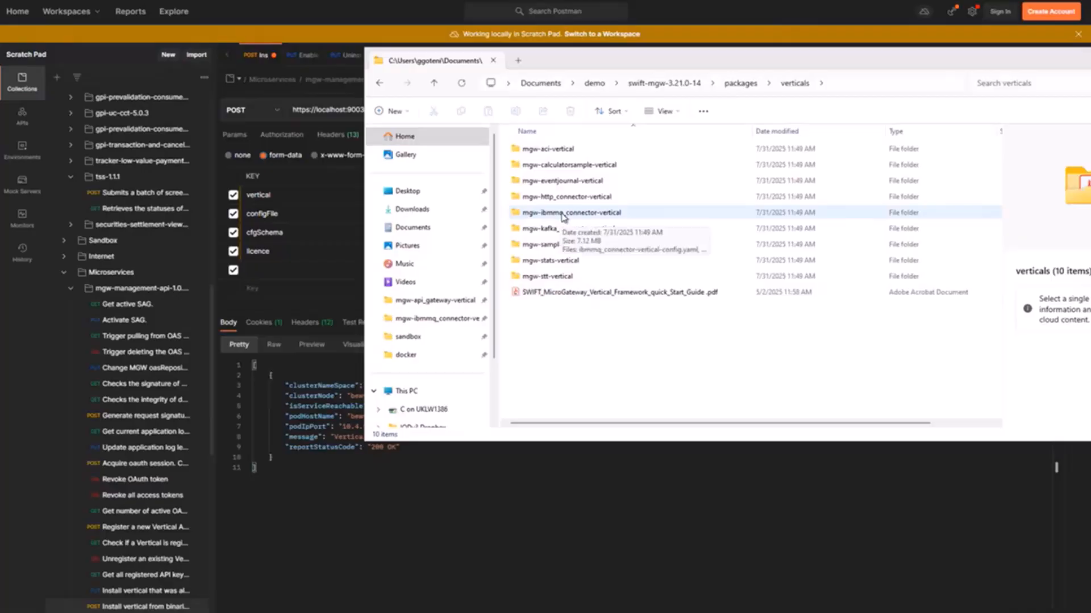
click(578, 217)
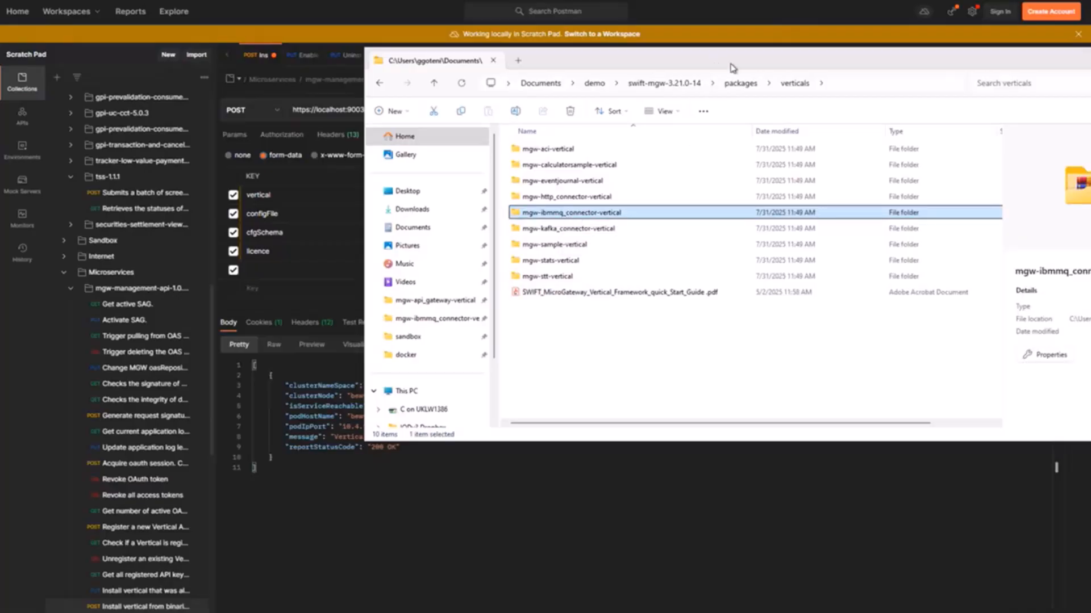
drag(735, 66, 556, 175)
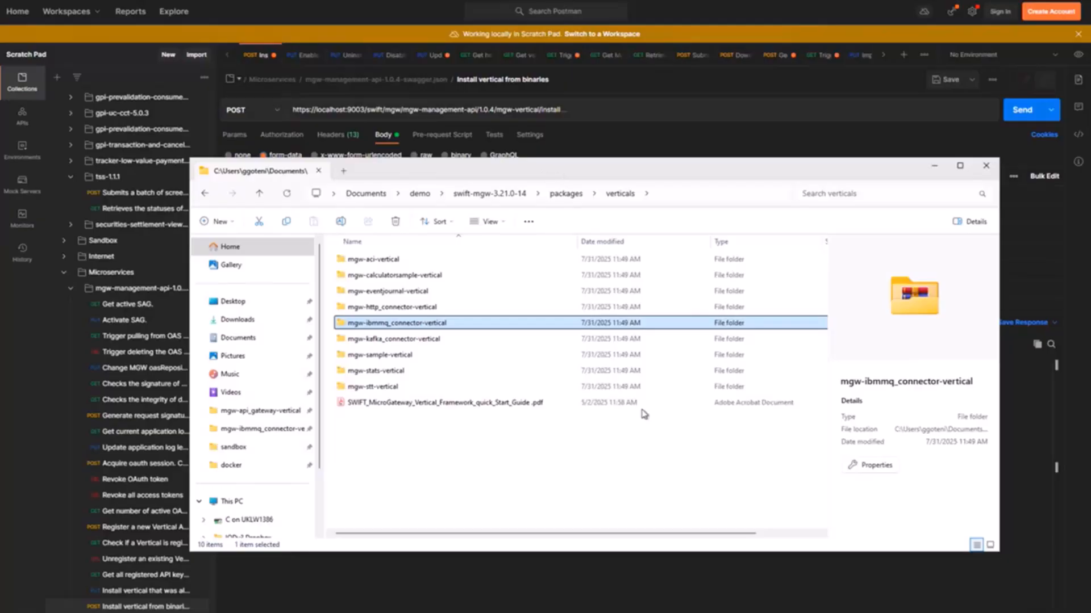
double_click(443, 324)
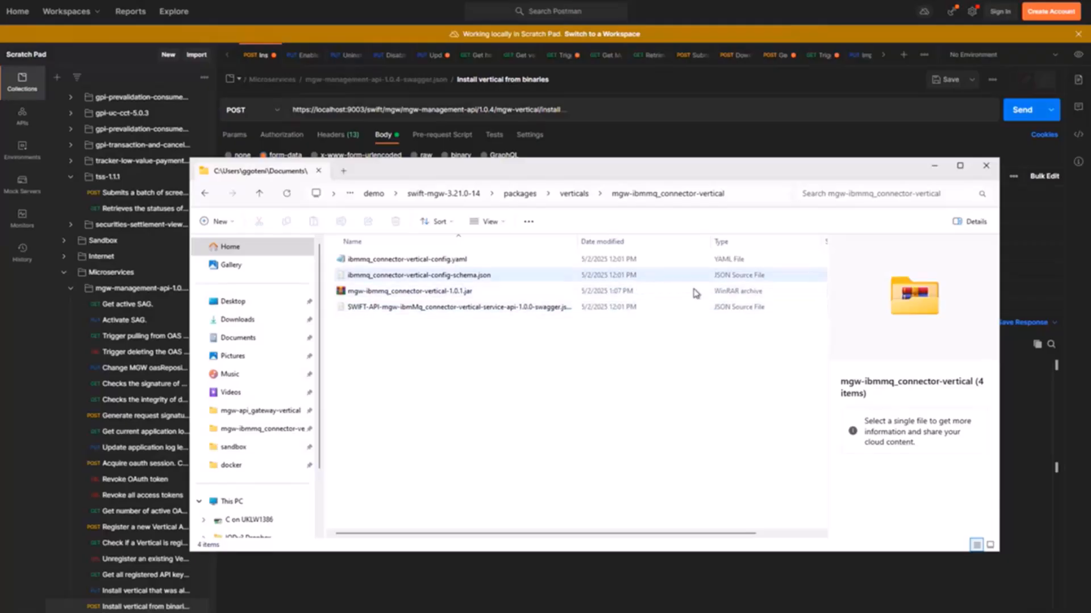
Widen the File Explorer window and select mgw-ibmmq_connector-vertical-1.0.1.jar.
right_click(483, 389)
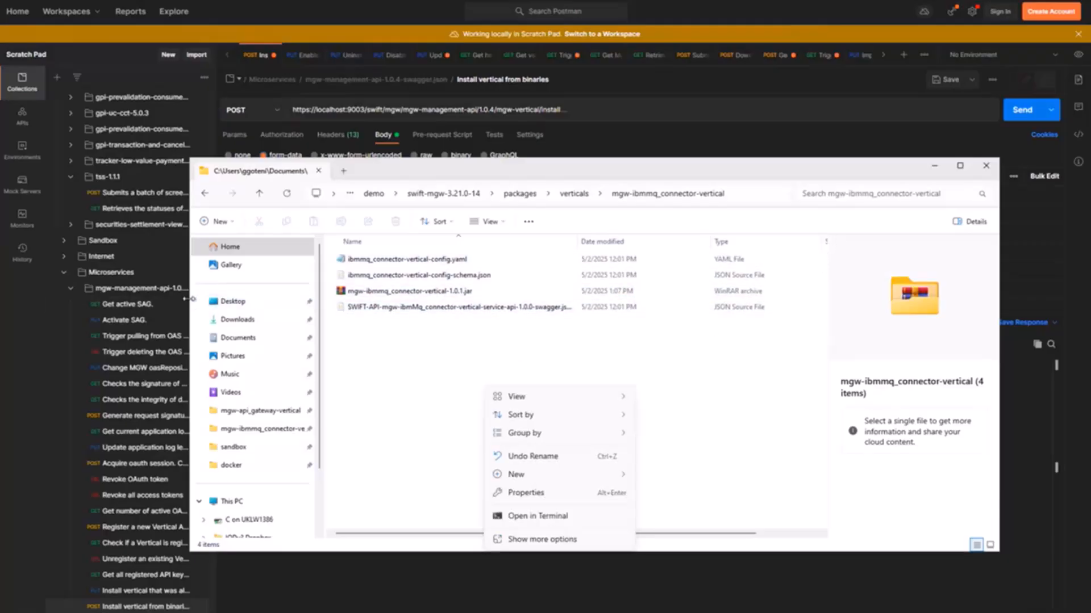
drag(189, 297, 47, 304)
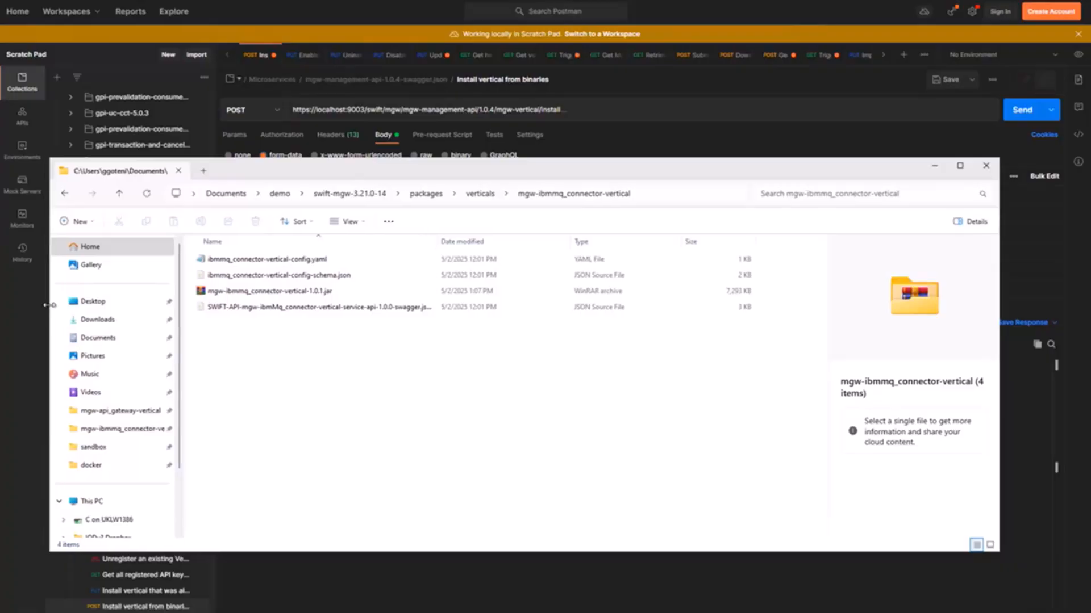
click(279, 296)
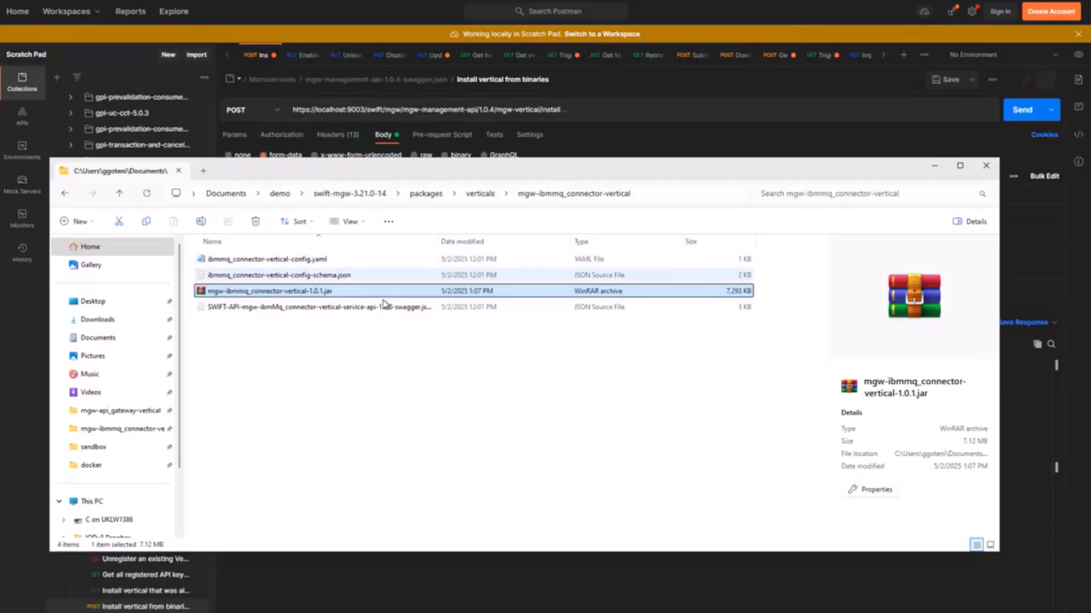
Open ibmmq_connector-vertical-config.yaml in Notepad, maximize the window, and enlarge the text for reading.
click(294, 260)
double_click(295, 260)
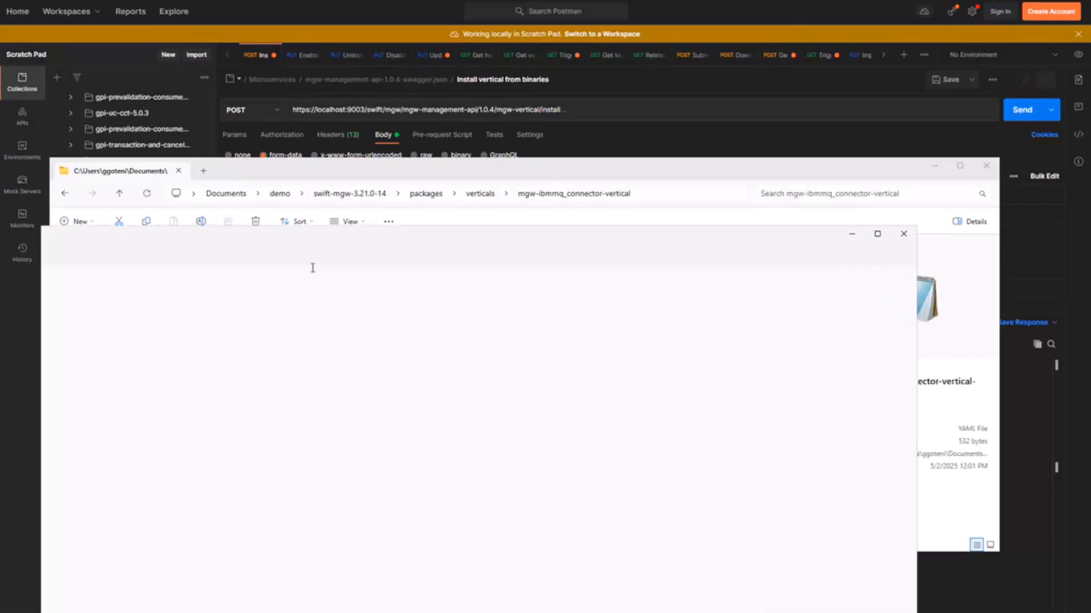
drag(471, 233, 633, 139)
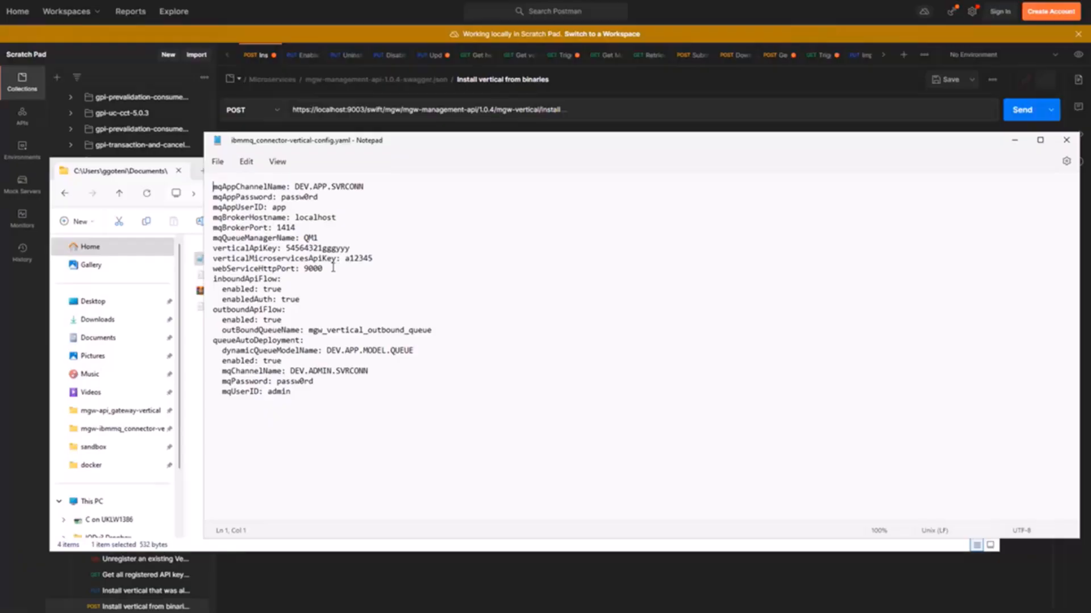
scroll(337, 268, up, 6)
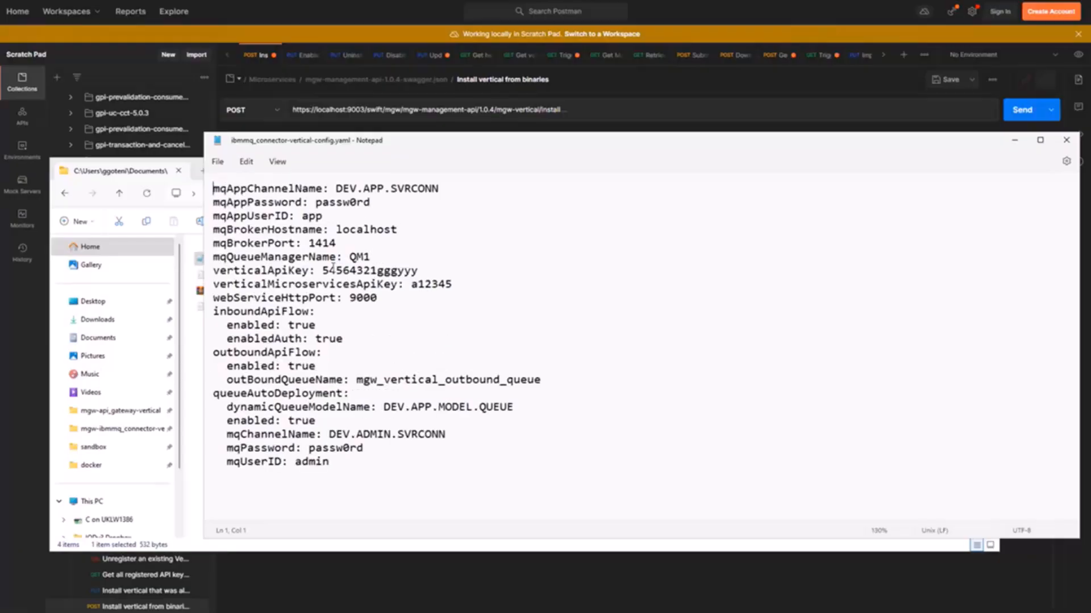
double_click(422, 149)
scroll(260, 191, up, 6)
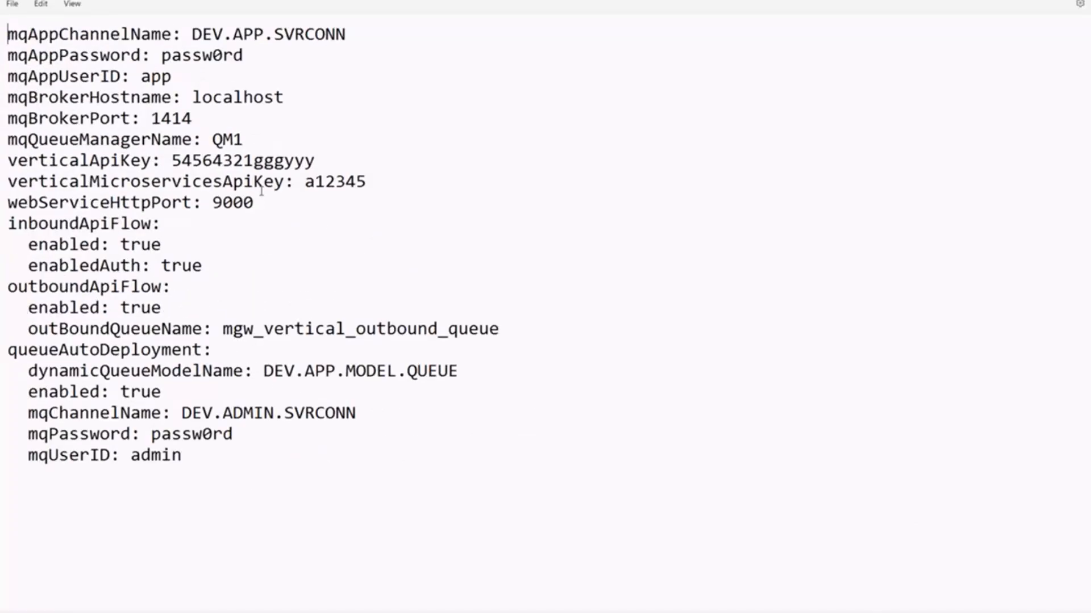
scroll(261, 191, up, 1)
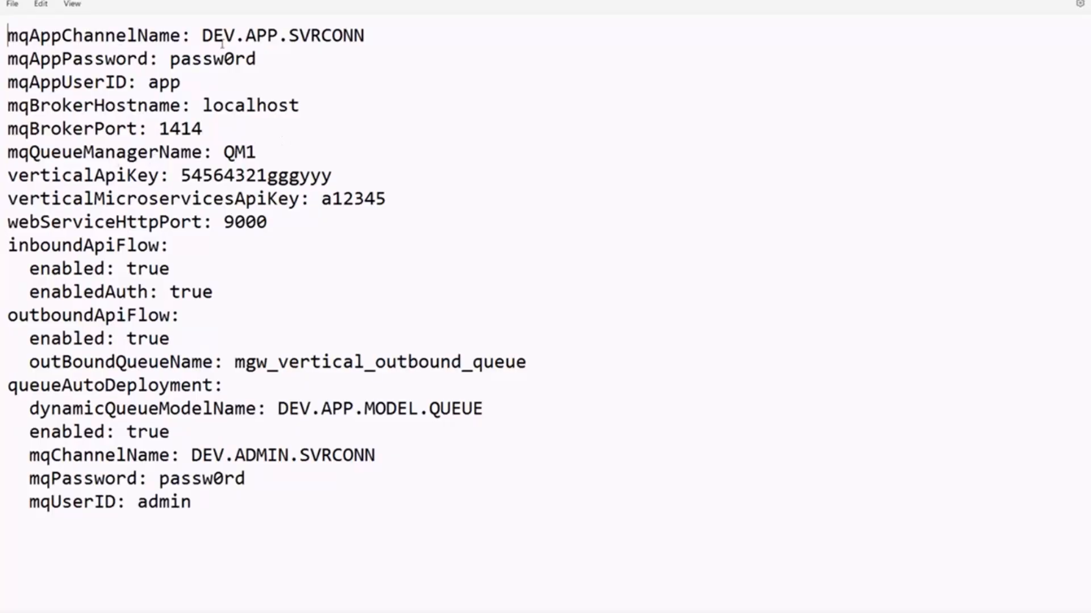
Highlight the MQ connection settings from mqAppChannelName through mqQueueManagerName in the configuration file.
click(264, 152)
key(shift+Up)
key(shift+Up)
key(shift+Up)
key(shift+Up)
key(shift+Up)
key(shift+Home)
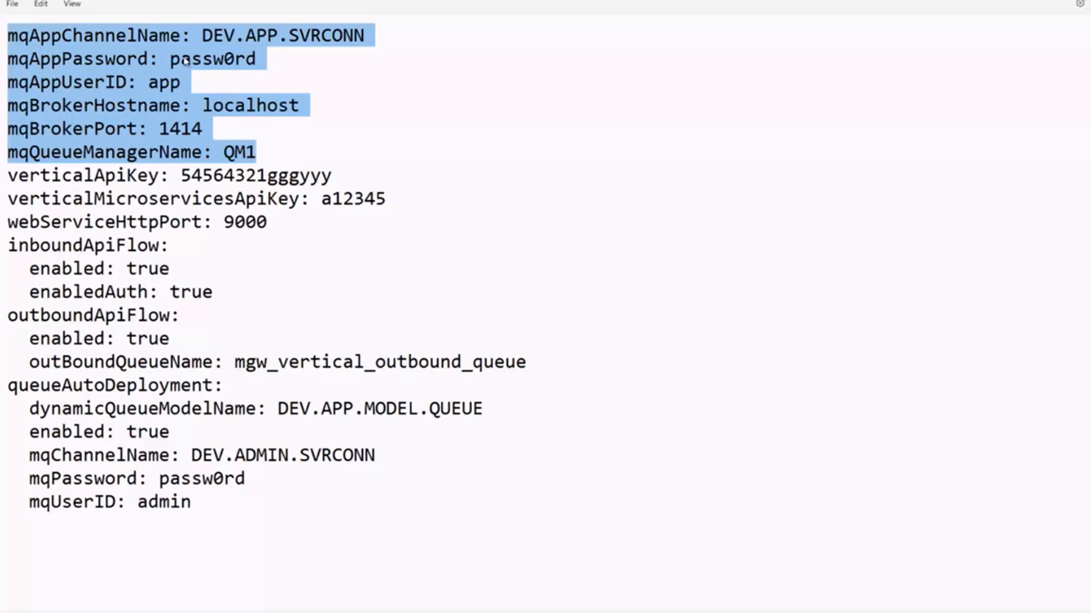
Highlight the mqAppPassword and mqAppUserID lines, followed by the mqBrokerHostname and mqBrokerPort lines, to review the connection settings.
click(141, 69)
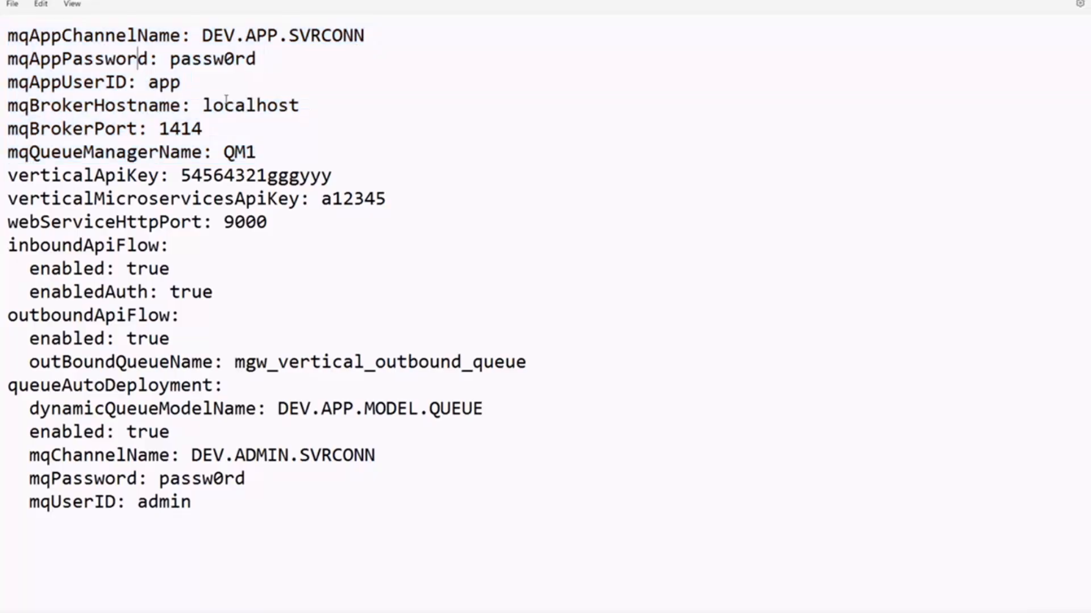
drag(210, 89, 2, 63)
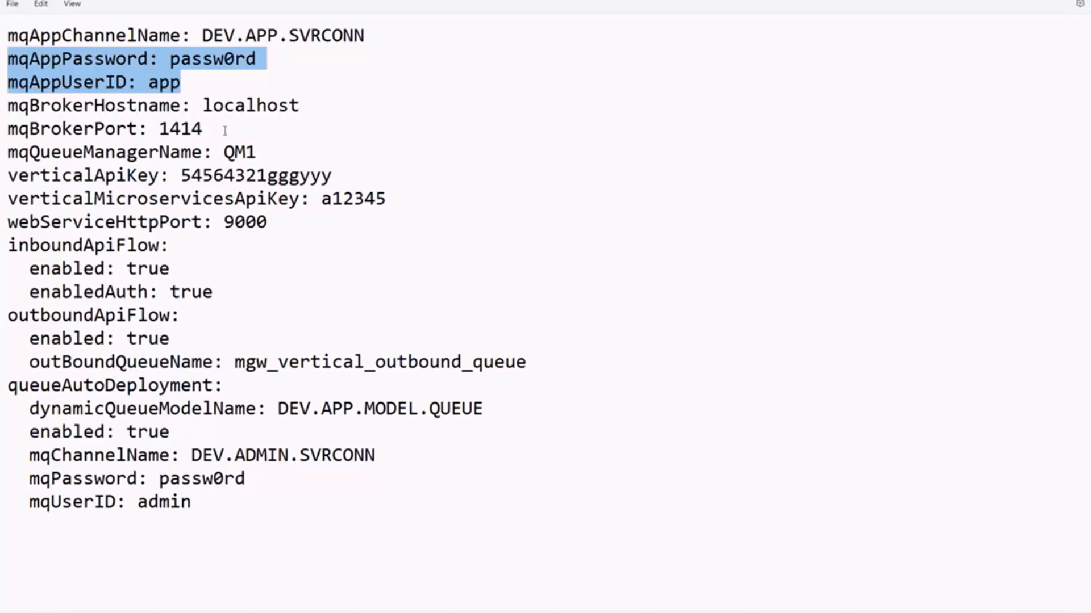
drag(202, 129, 2, 108)
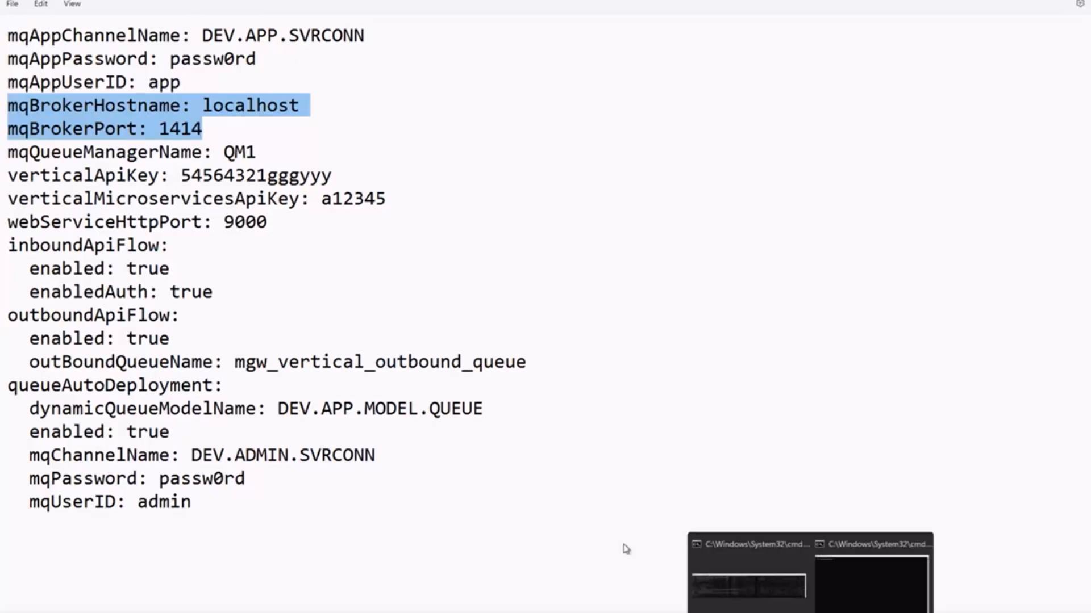
click(180, 151)
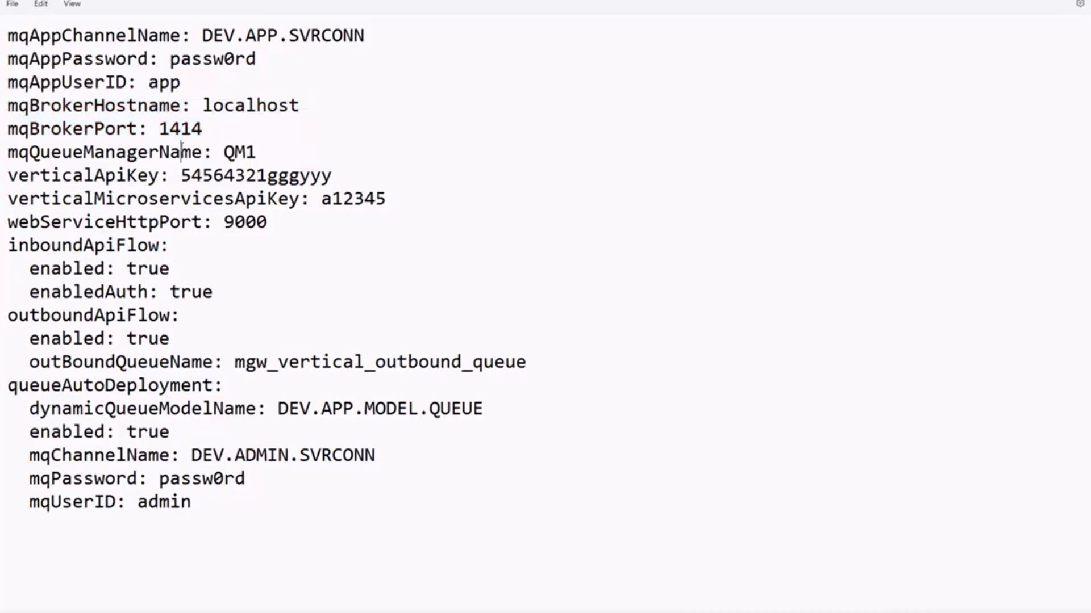
Highlight the verticalApiKey and verticalMicroservicesApiKey settings, together and individually, and the webServiceHttpPort line.
drag(257, 152, 389, 193)
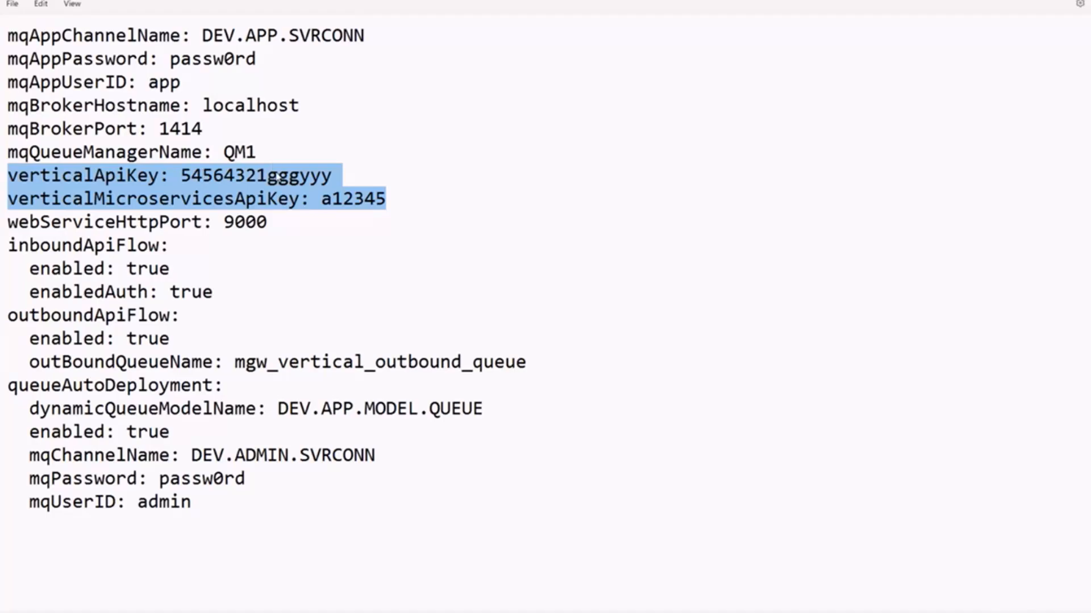
double_click(293, 176)
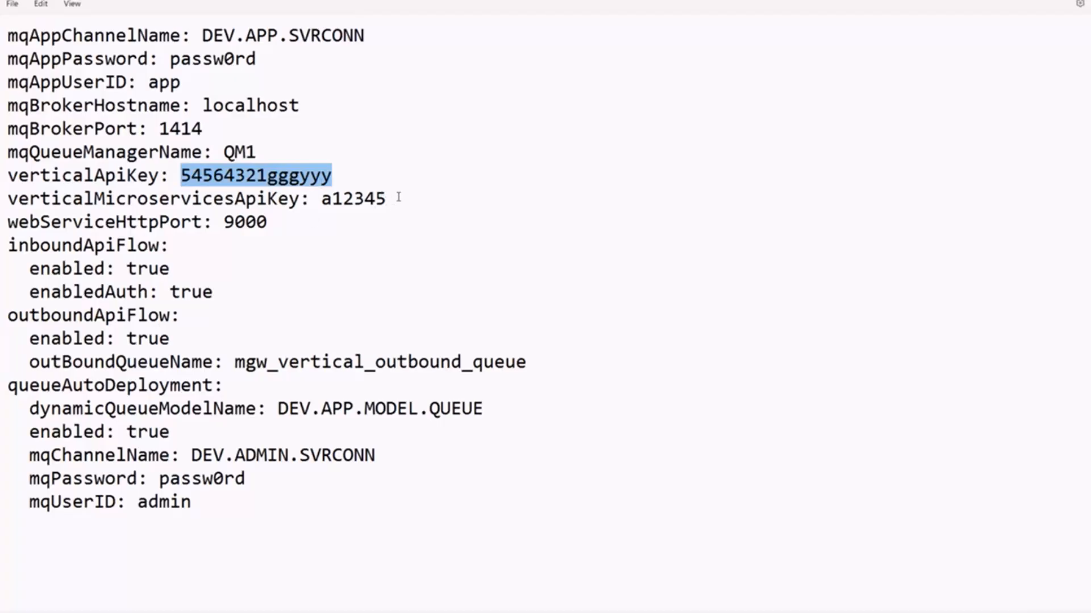
drag(400, 197, 7, 199)
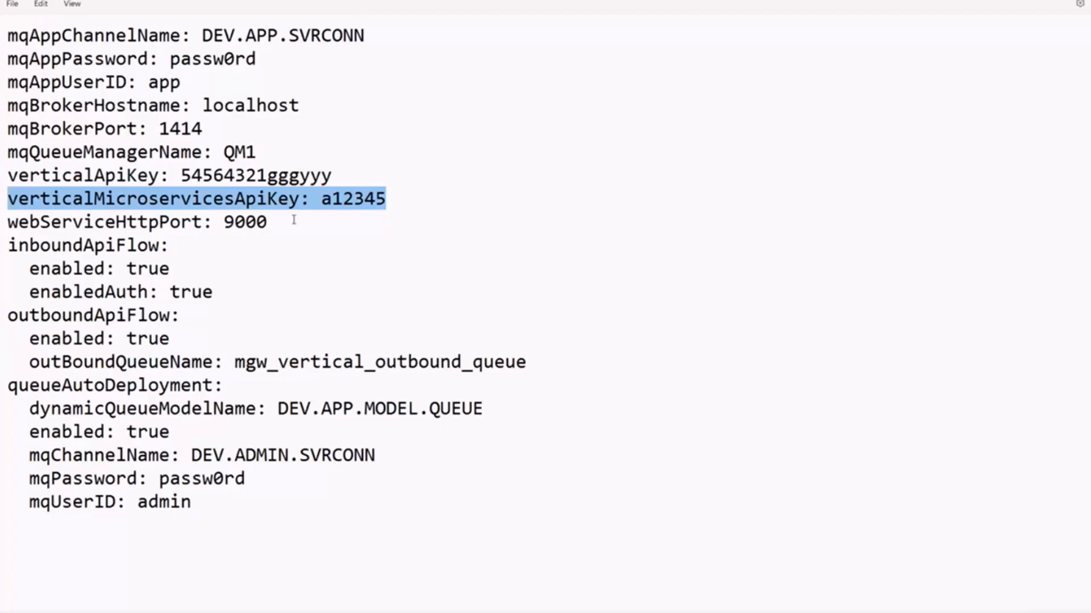
drag(294, 220, 2, 233)
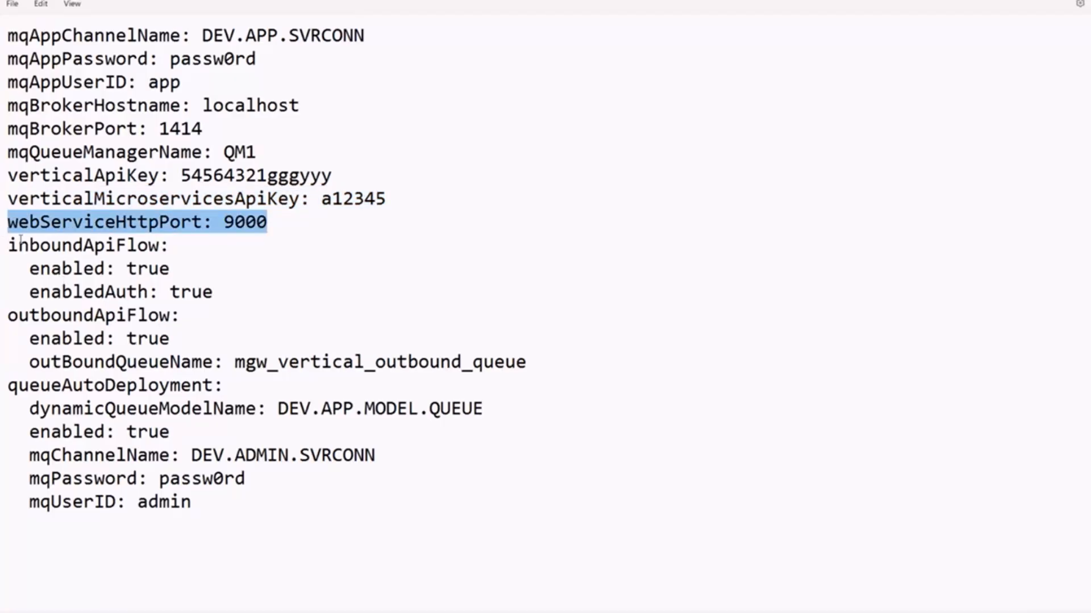
Highlight the inboundApiFlow and outboundApiFlow sections, ending with the outBoundQueueName value.
drag(10, 242, 358, 338)
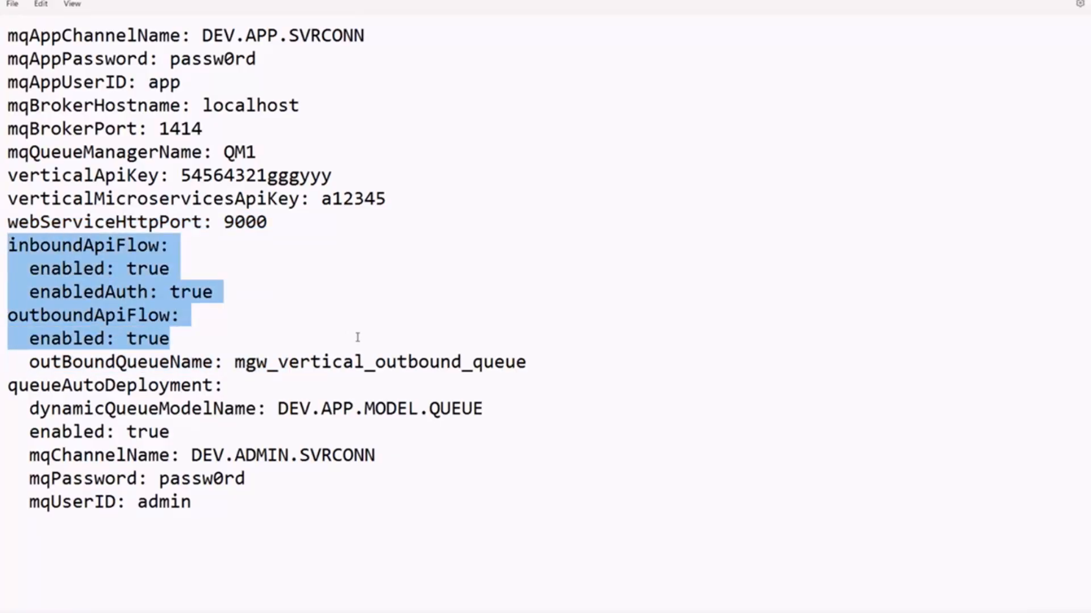
click(95, 339)
drag(8, 315, 560, 362)
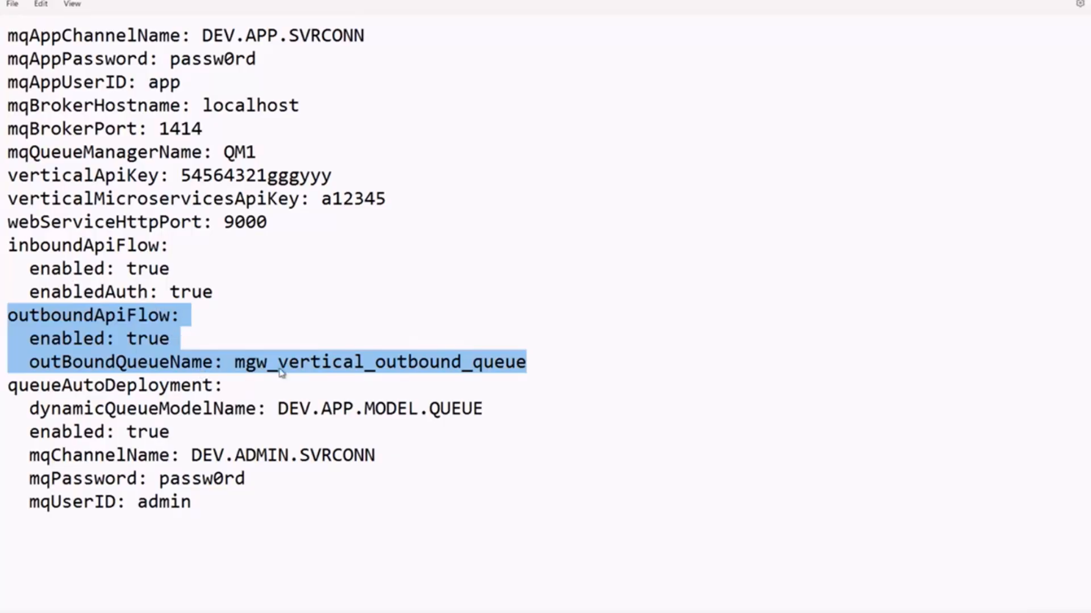
click(321, 361)
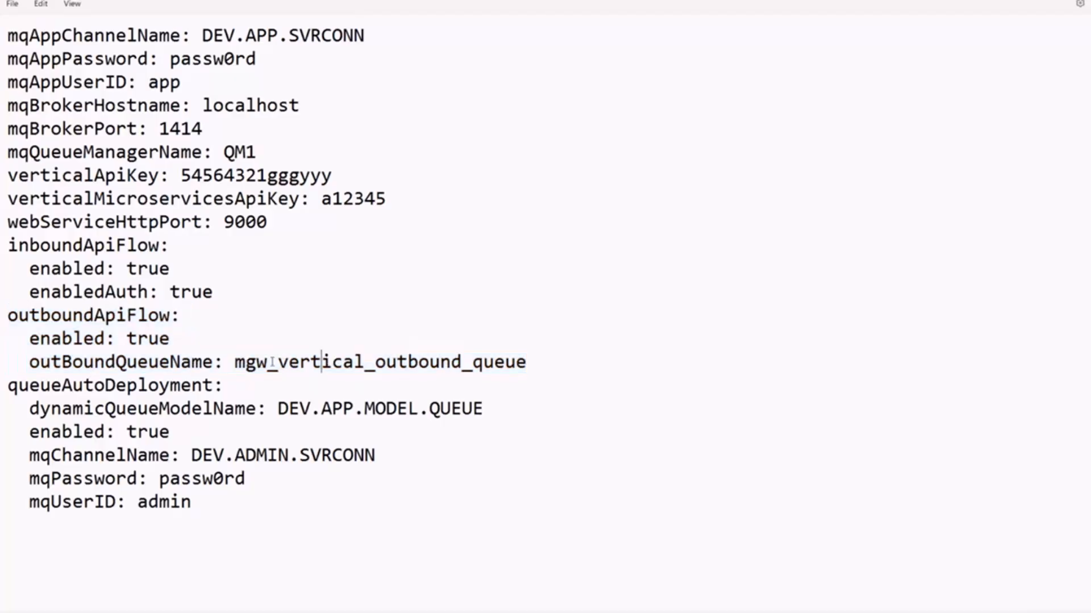
drag(234, 362, 530, 363)
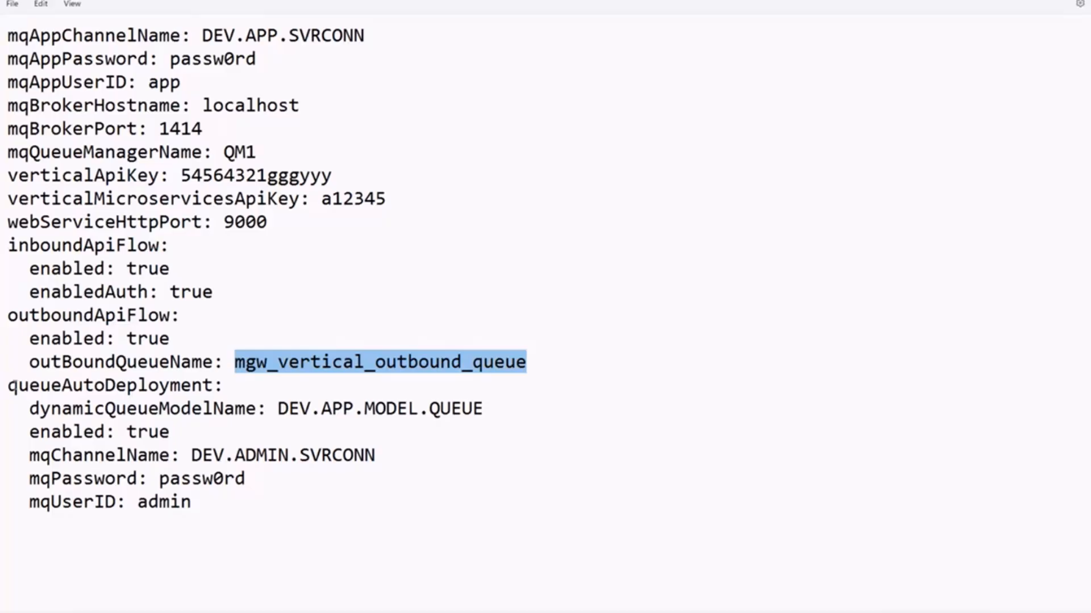
Highlight the whole queueAutoDeployment section through mqUserID, and clear the selection after reviewing it.
drag(15, 385, 349, 487)
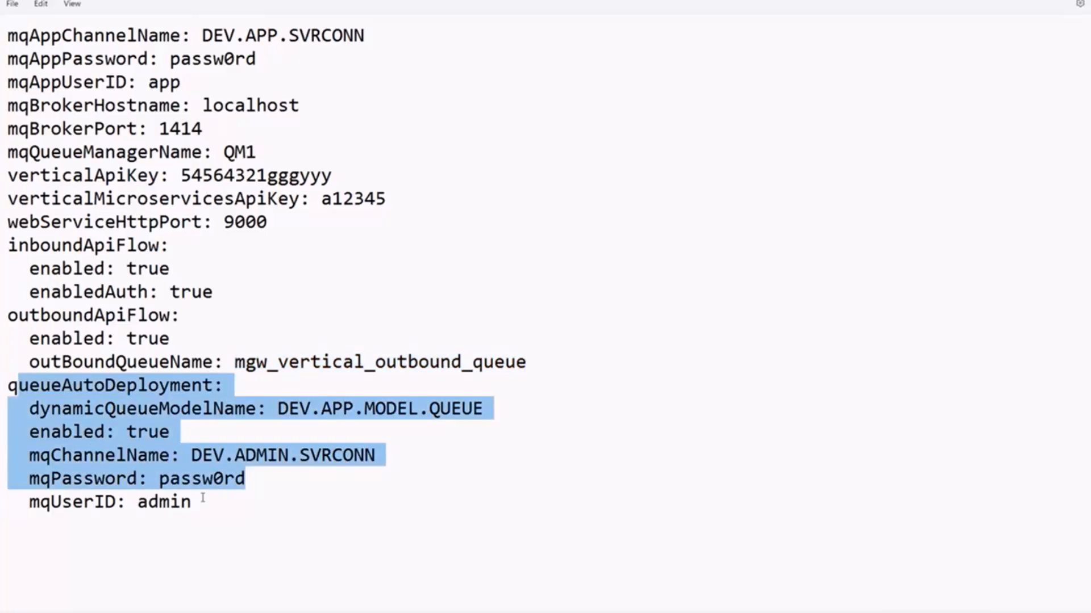
drag(197, 508, 3, 383)
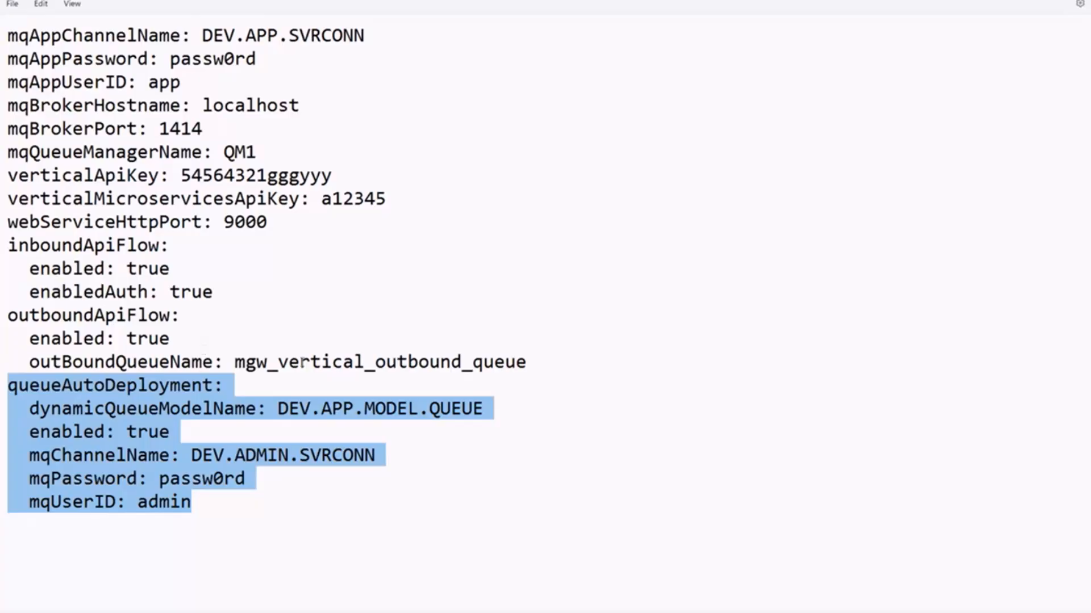
click(548, 363)
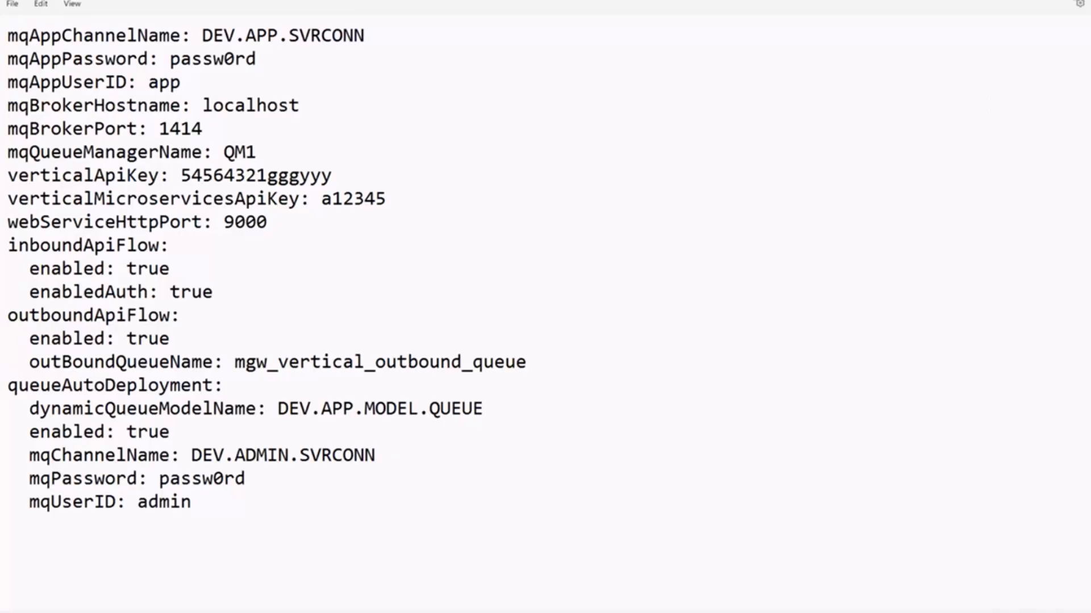
Leave the configuration file and its folder window, return to Postman, and filter the collections by "vertical".
click(1076, 1)
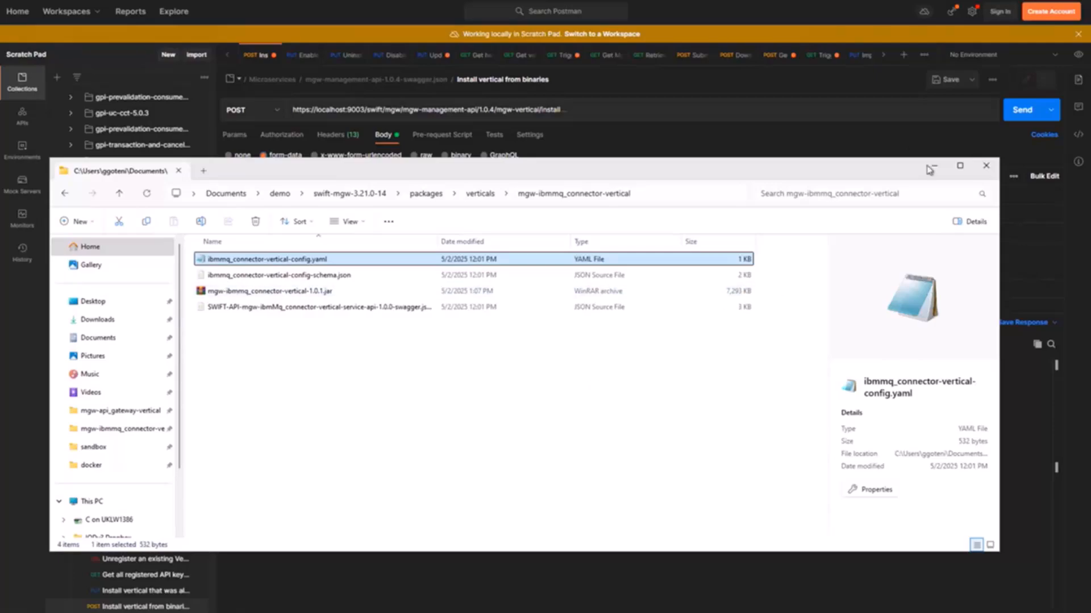
drag(901, 170, 1090, 0)
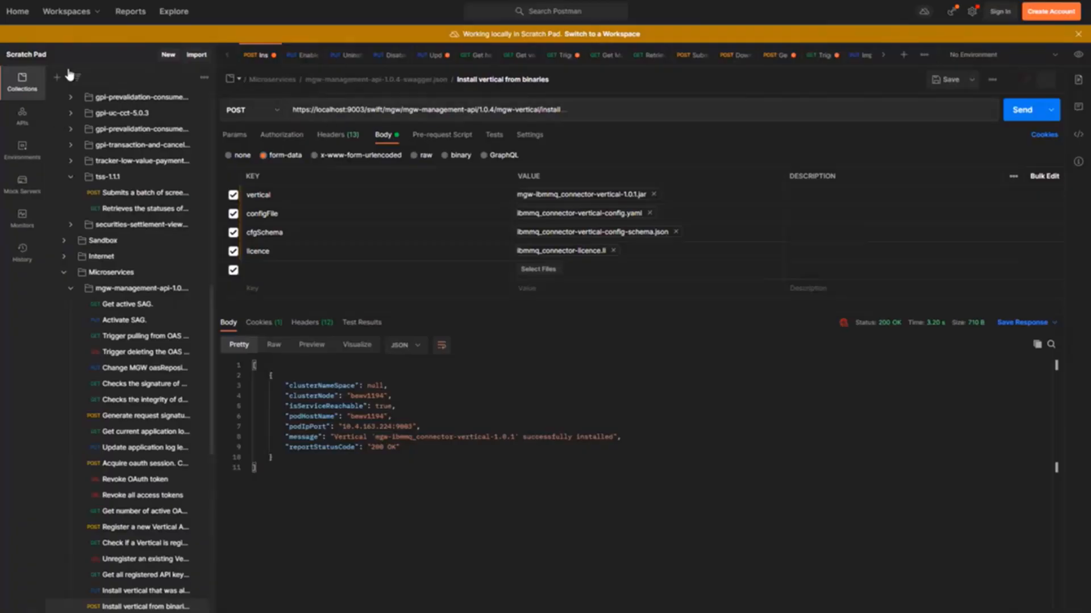
click(103, 79)
text(ve)
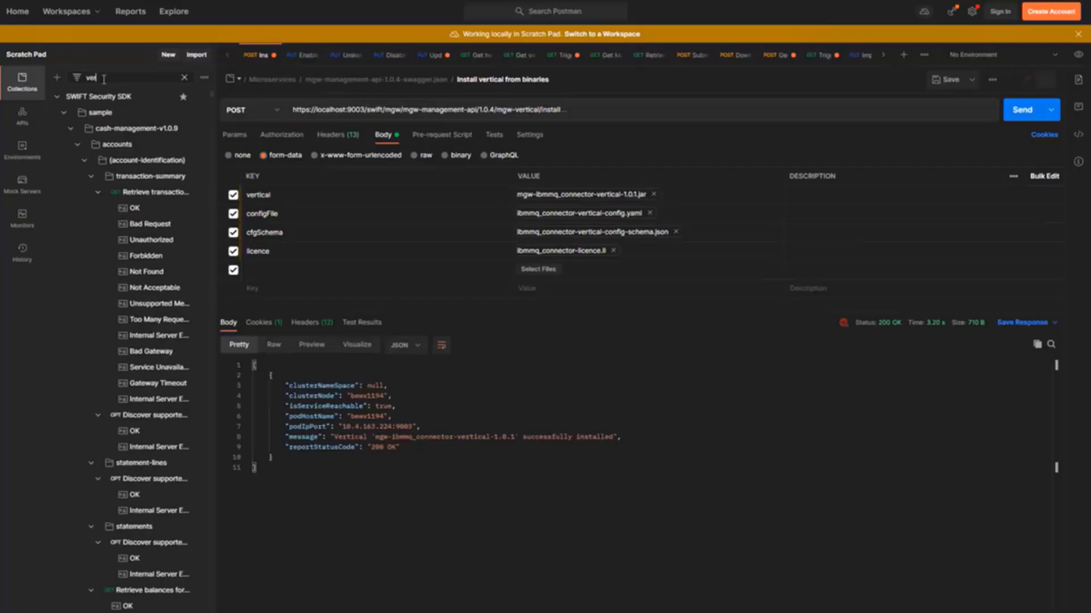
text(rtical)
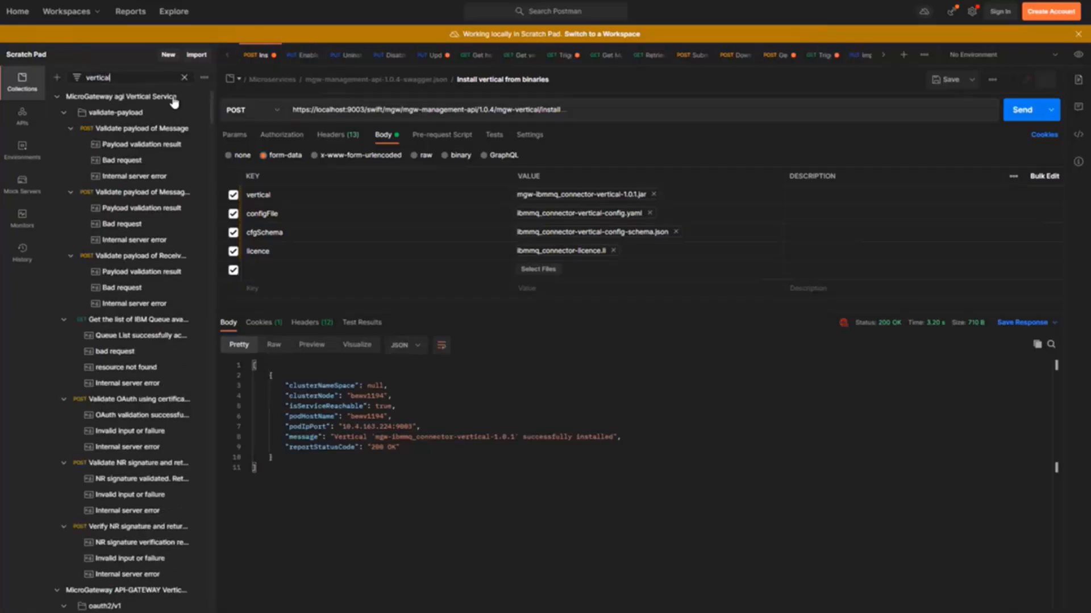
Collapse the MicroGateway vertical service, swift-mgw-2.17.0 and swift-mgw-3.21.9 Copy collections, and widen the collection list to show full request names.
click(57, 98)
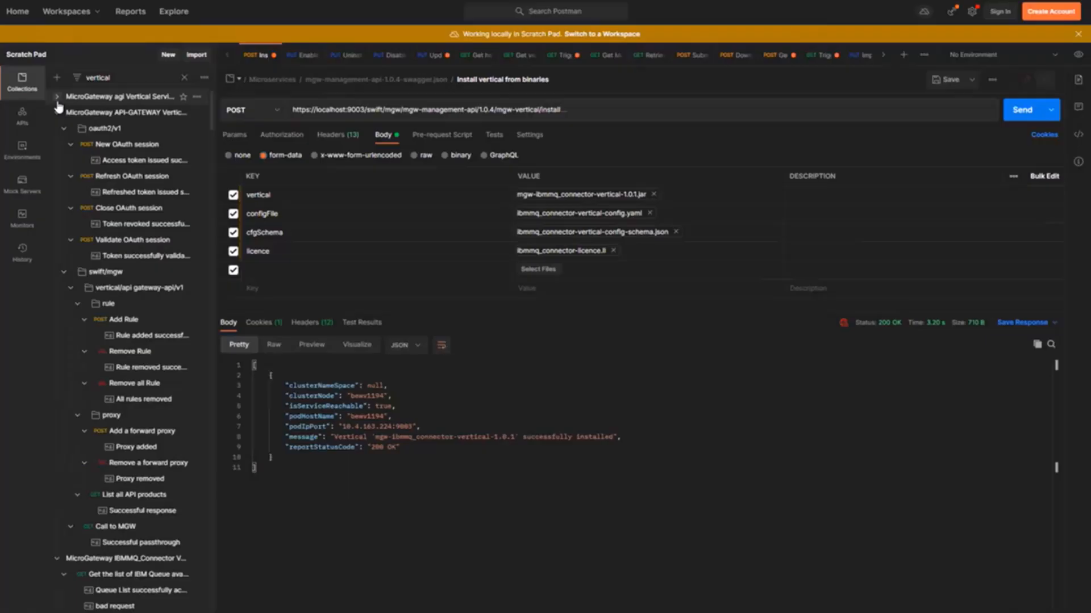
click(57, 112)
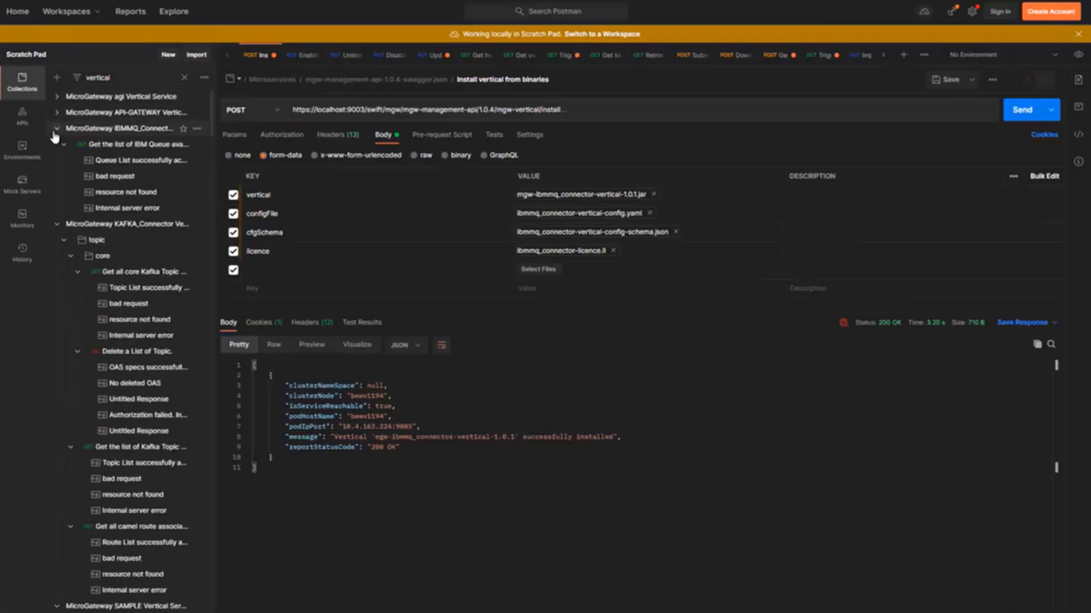
click(57, 130)
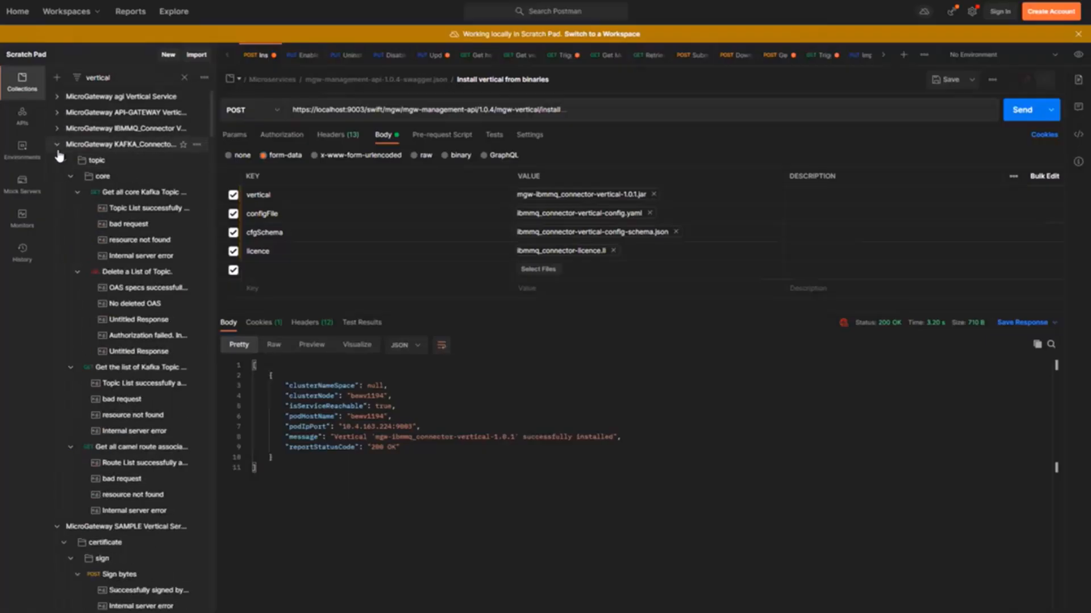
click(57, 145)
click(57, 161)
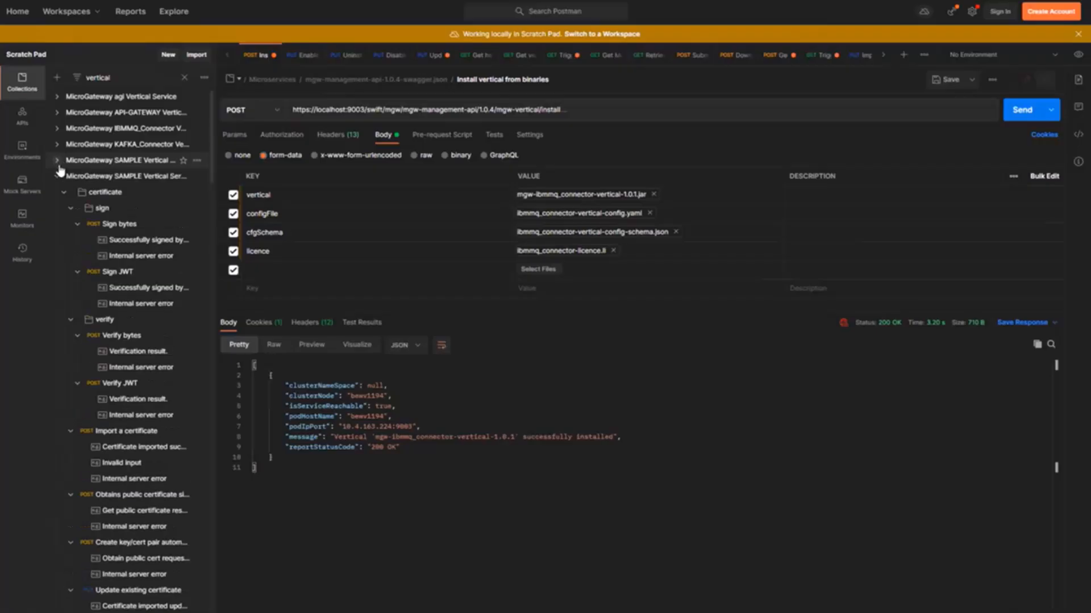
click(58, 177)
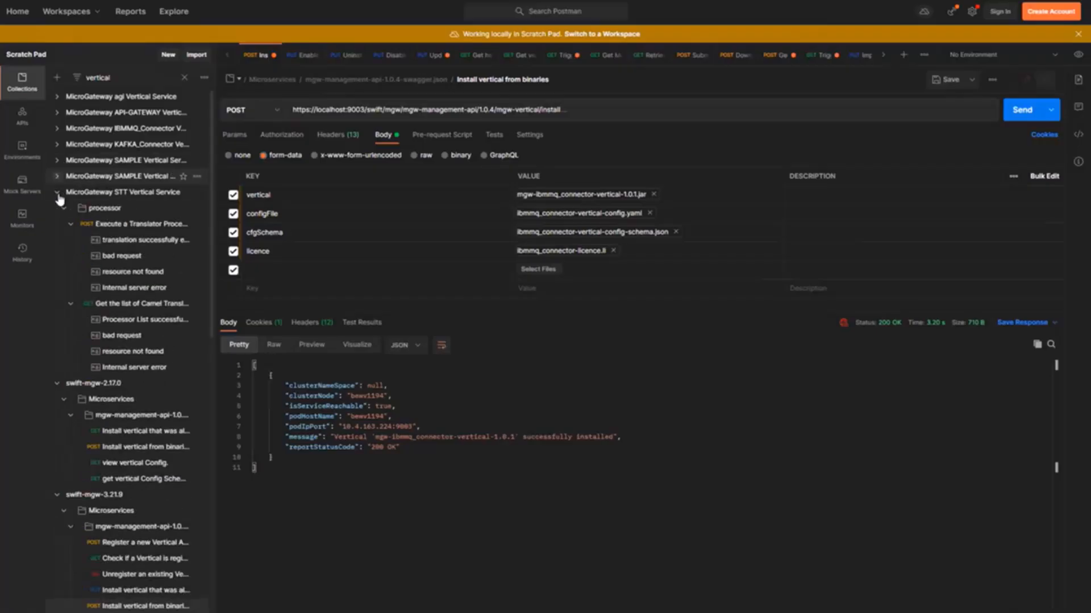
click(57, 192)
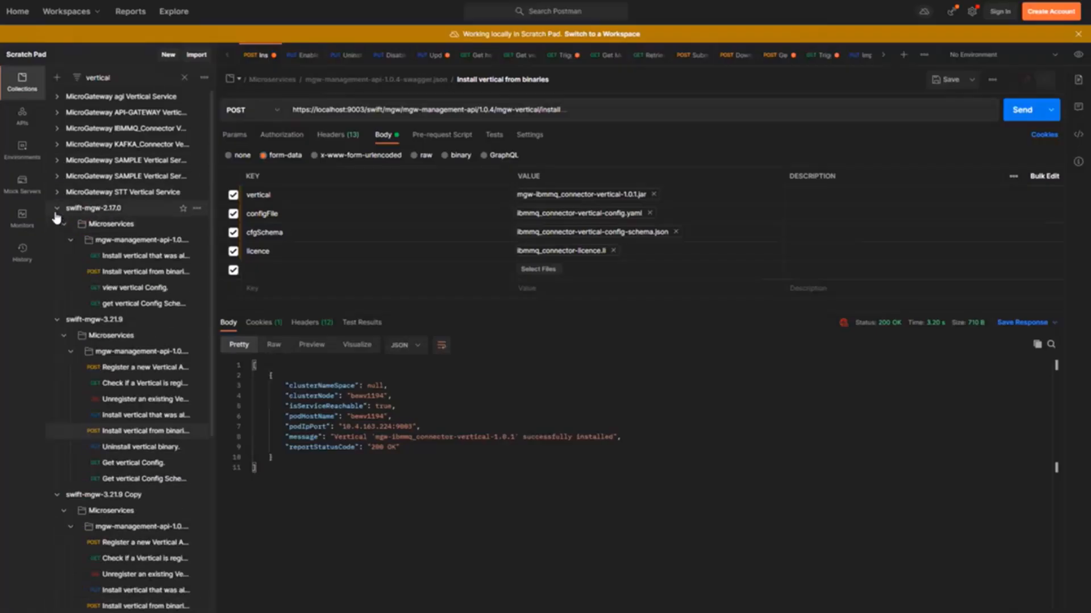
click(57, 210)
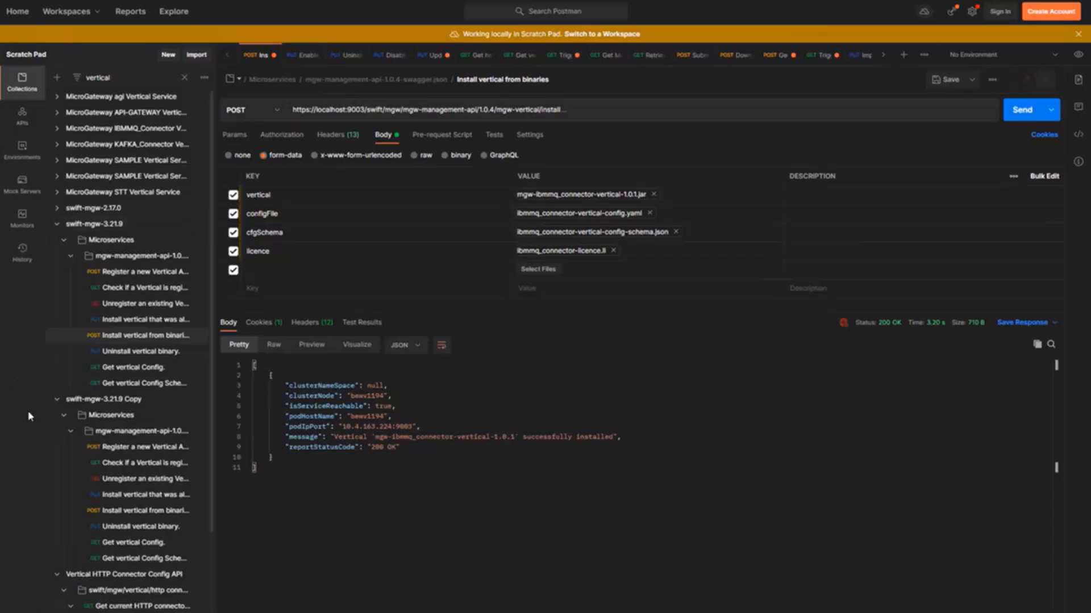
click(57, 399)
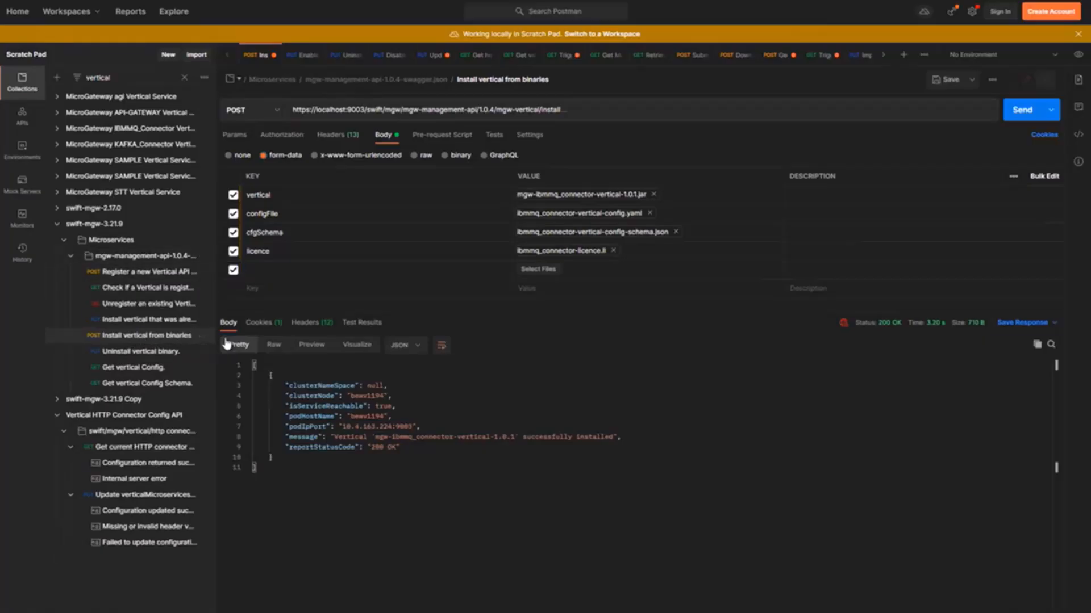
drag(282, 336, 284, 336)
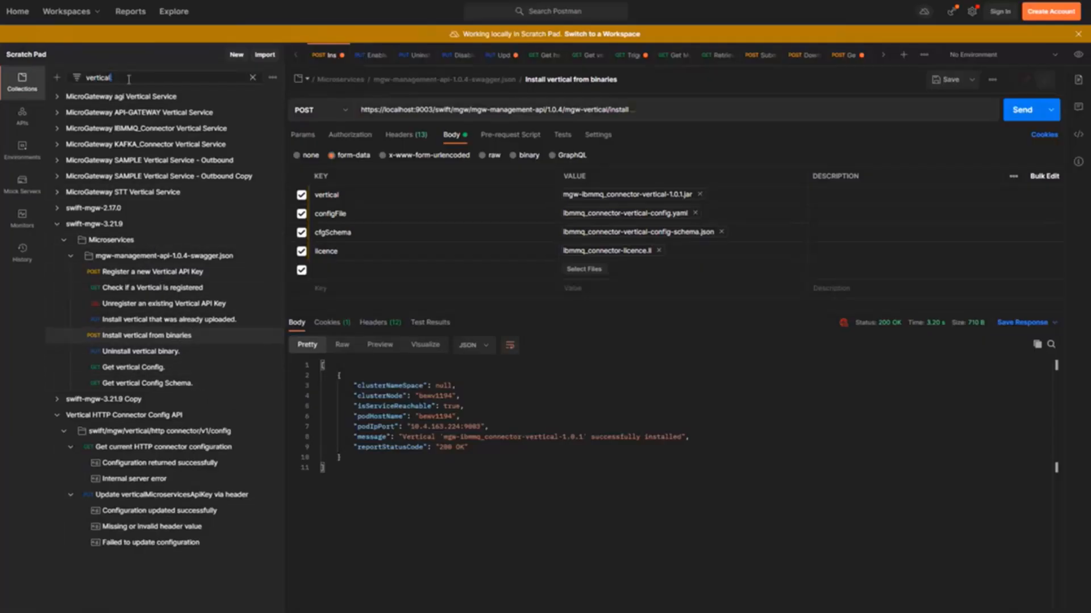
Filter the collections by "enable" to find the vertical enabling requests, and clear the filter.
double_click(99, 77)
text(neabl)
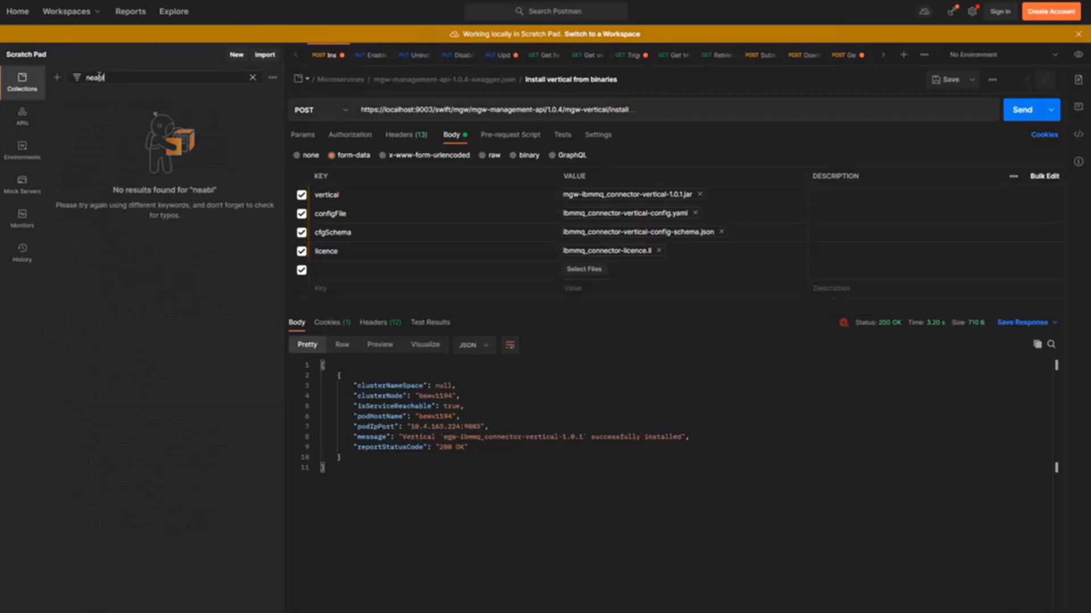
key(BackSpace)
key(BackSpace)
key(BackSpace)
key(BackSpace)
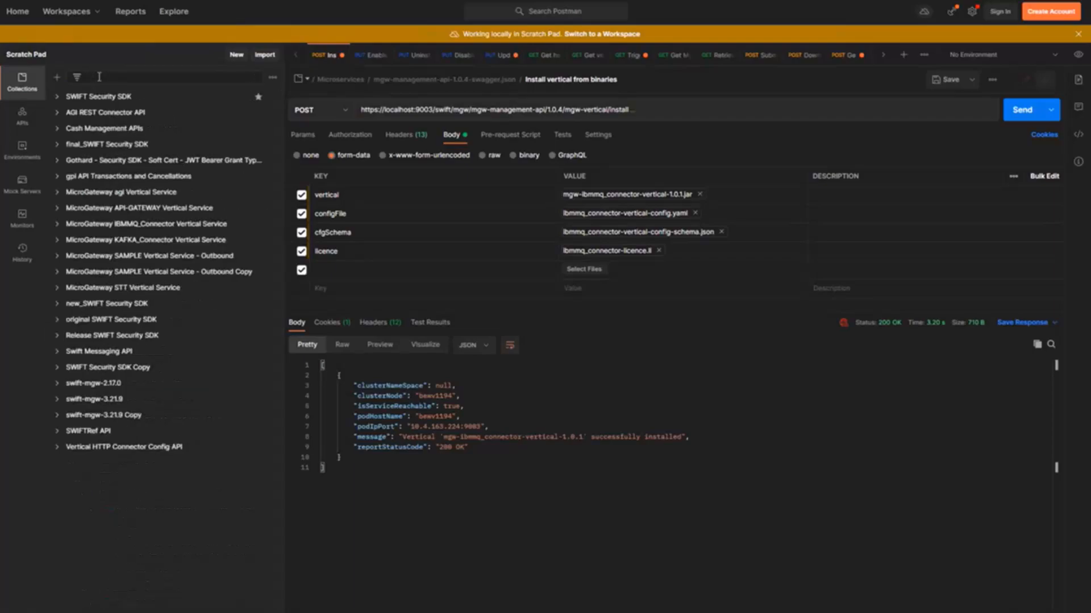
text(enable)
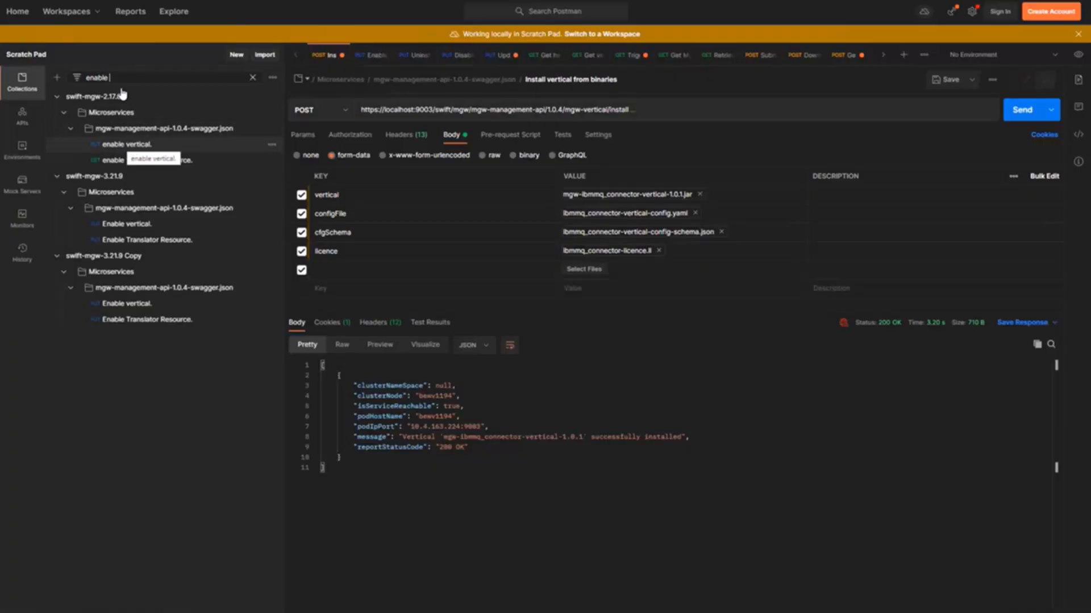
drag(120, 79, 48, 83)
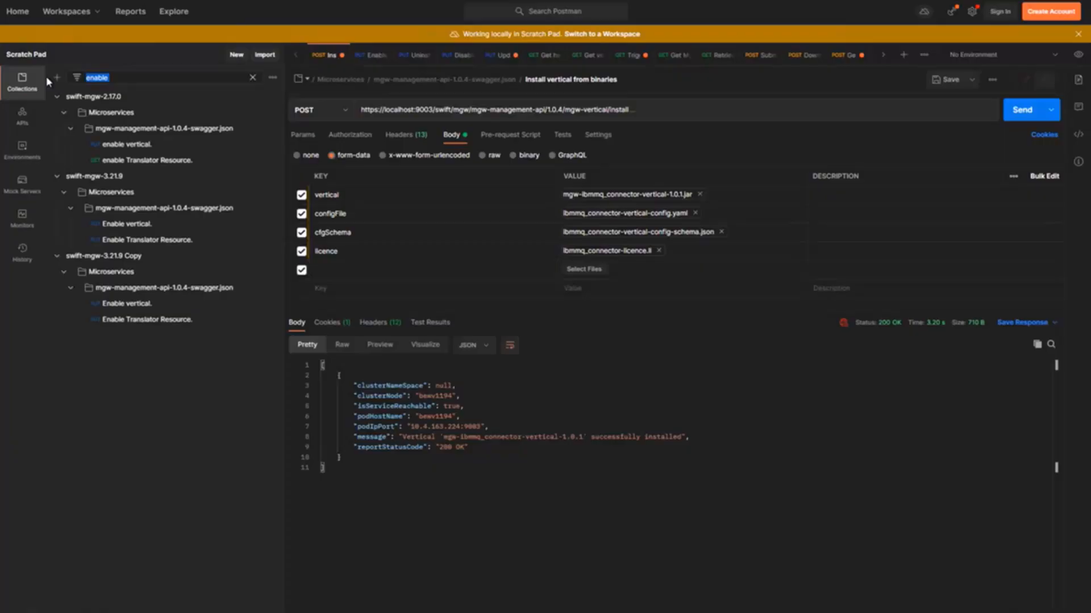
key(BackSpace)
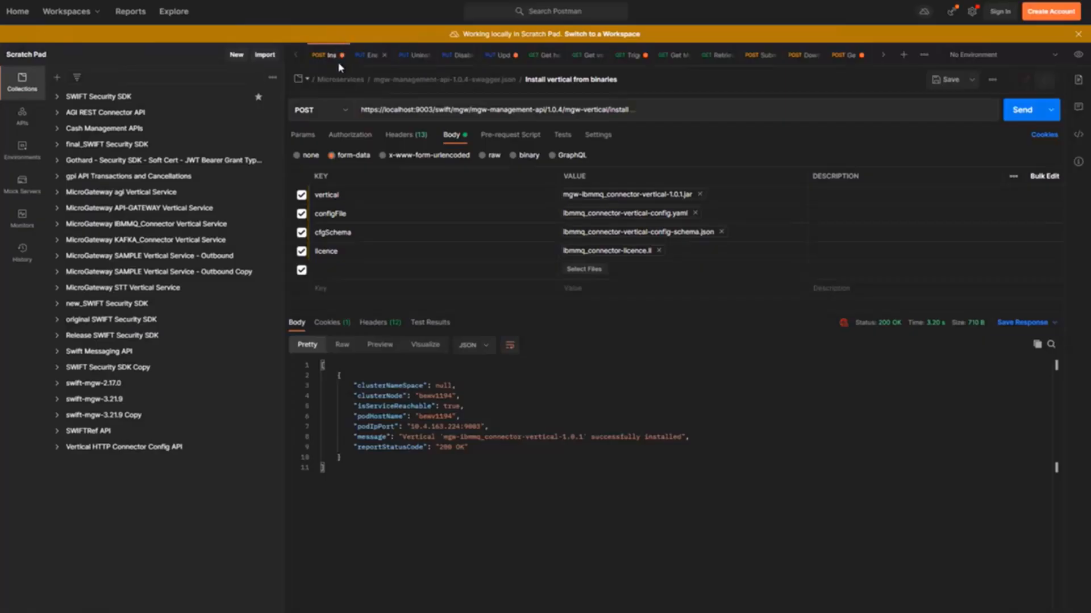
View the Enable vertical request and its response, and return to the Install vertical from binaries request.
key(ctrl+Tab)
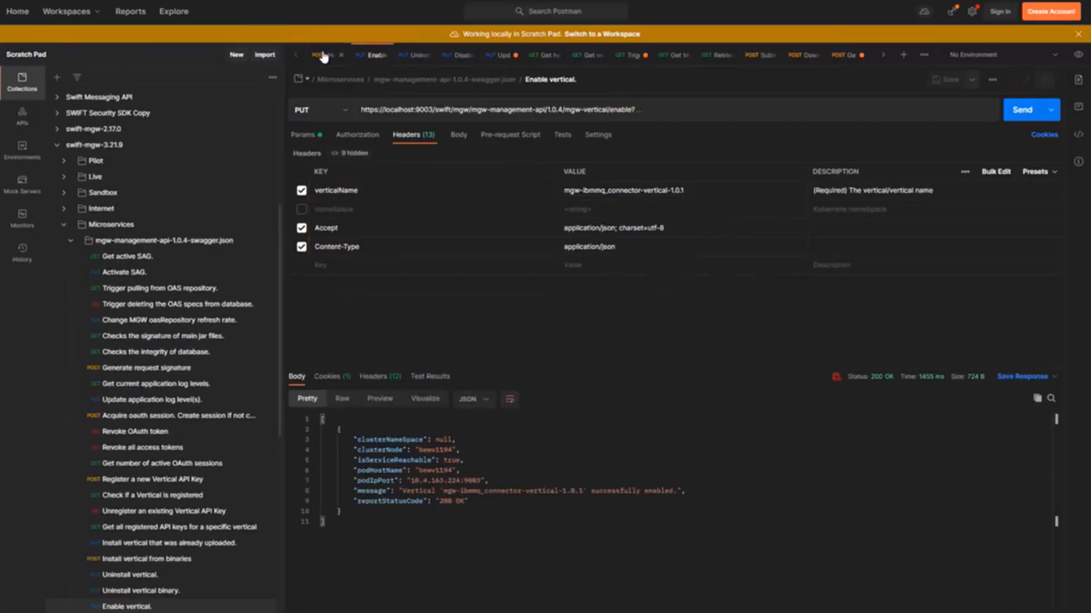
click(322, 57)
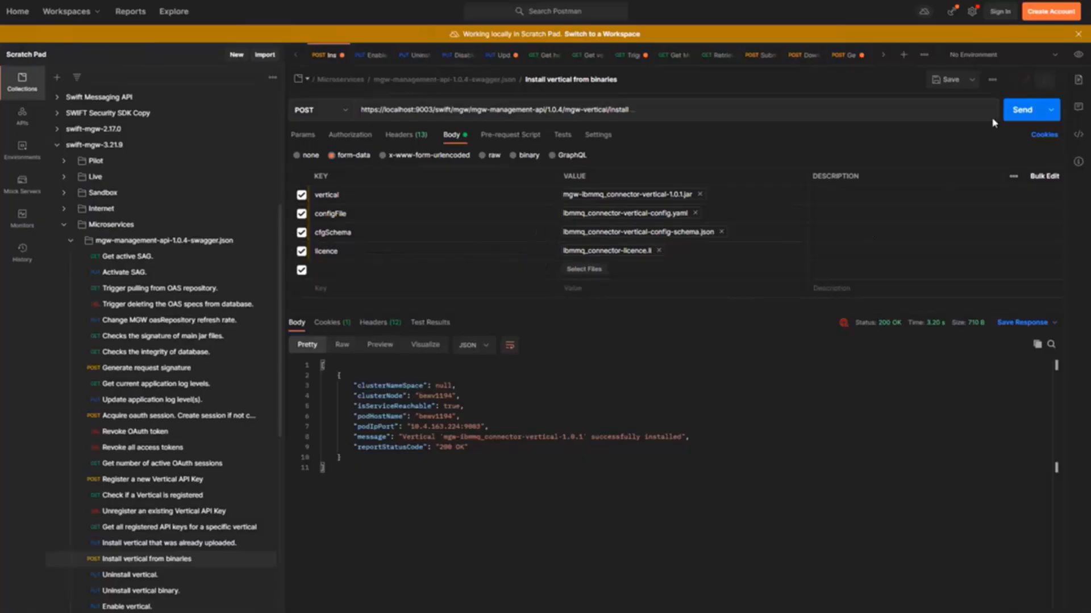
Send the Install vertical from binaries request for the IBM MQ connector and examine the vertical name in its response.
click(1020, 110)
key(ctrl+Tab)
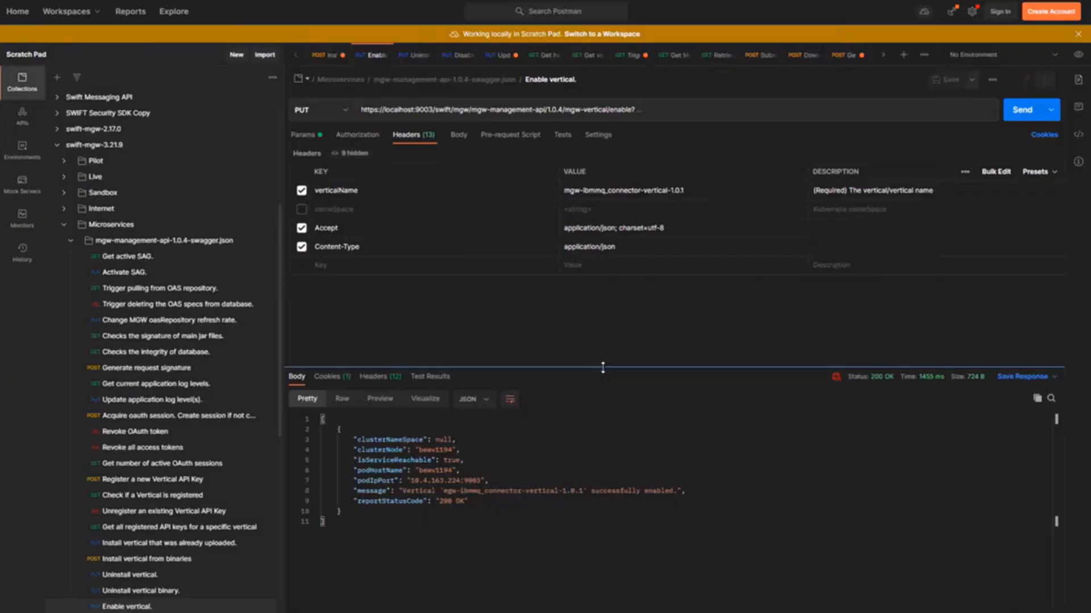
drag(602, 367, 603, 302)
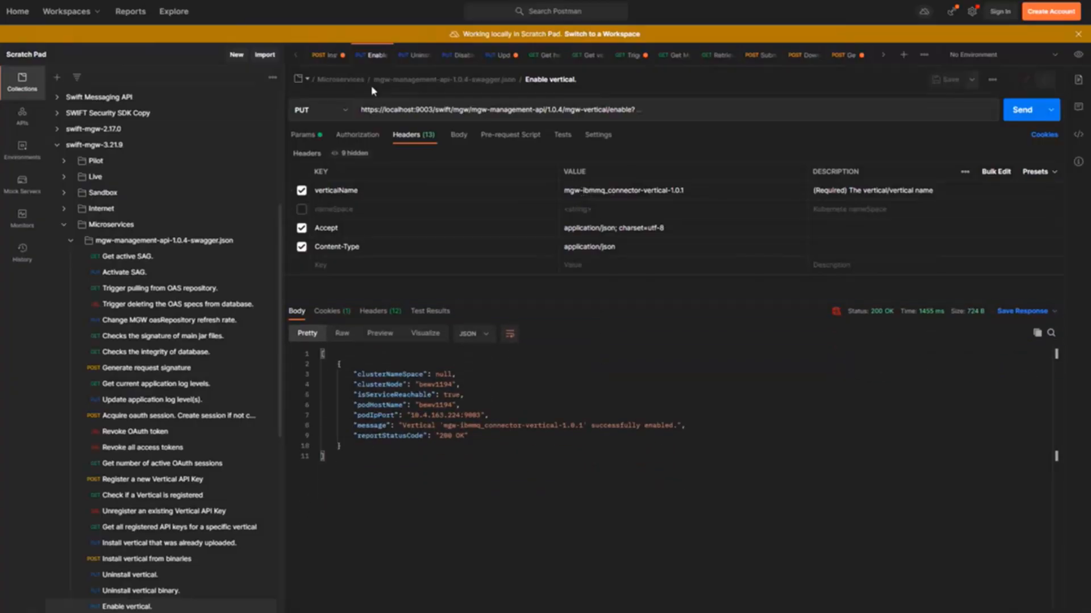
click(327, 55)
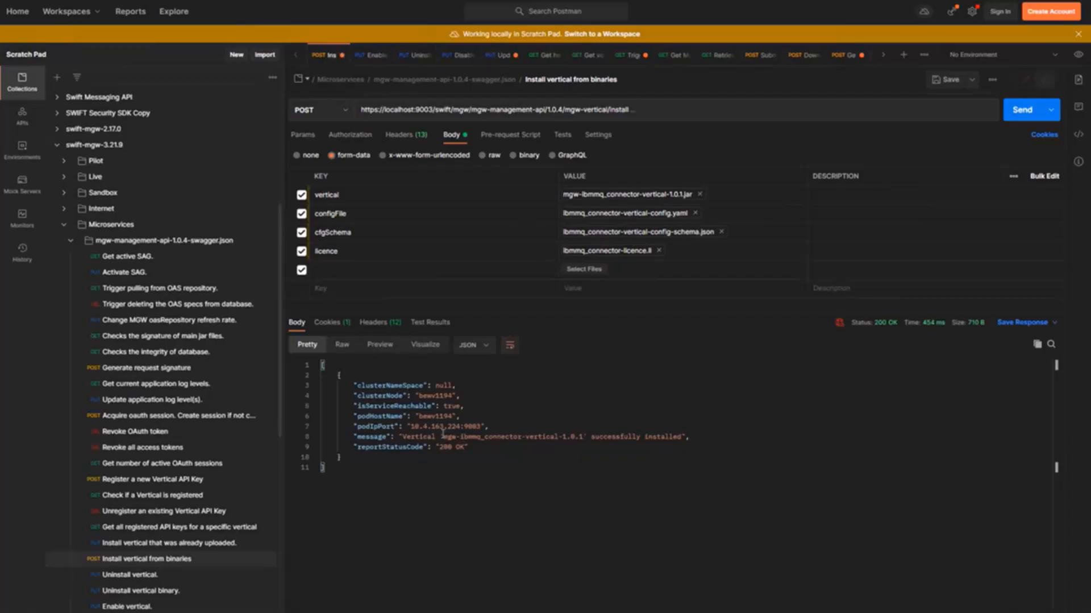
drag(446, 435, 583, 436)
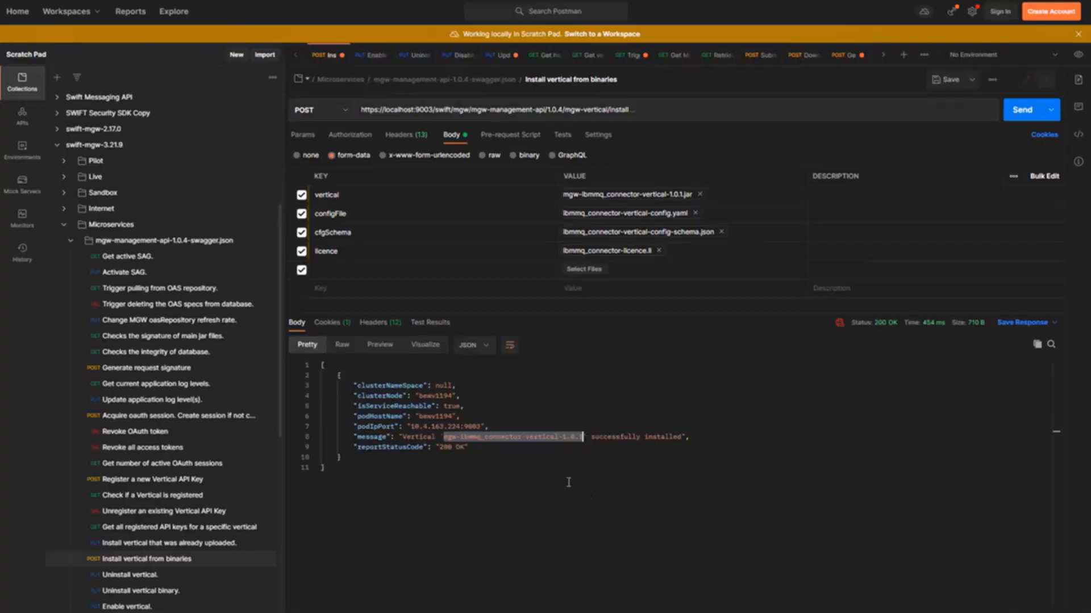
Try to enable the mgw-ibmmq_connector-vertical-1.0.1 vertical with the Enable vertical request and examine the response's error description.
click(369, 55)
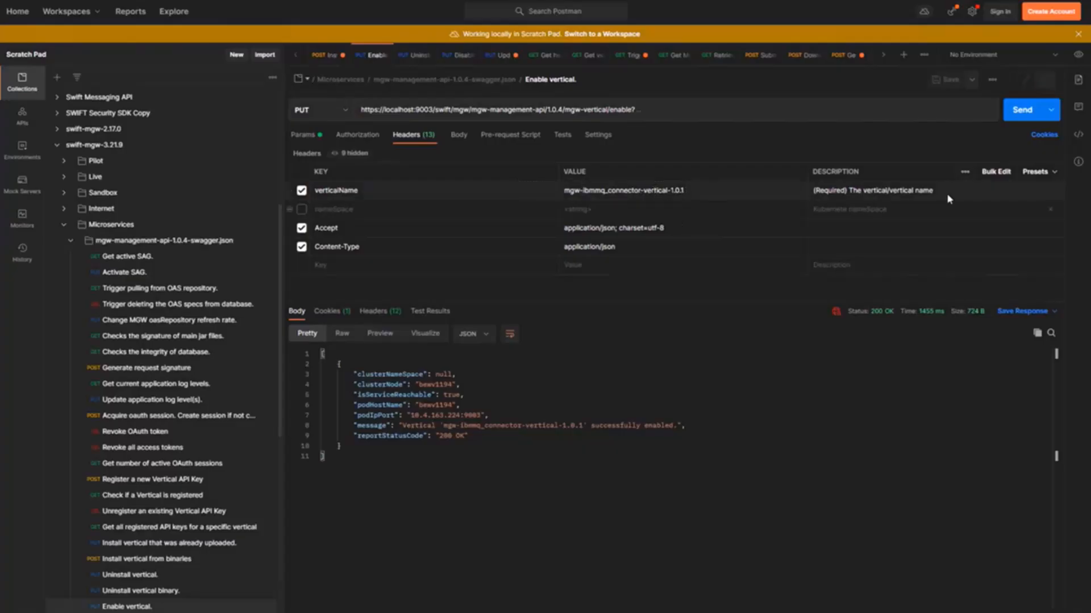
click(1020, 115)
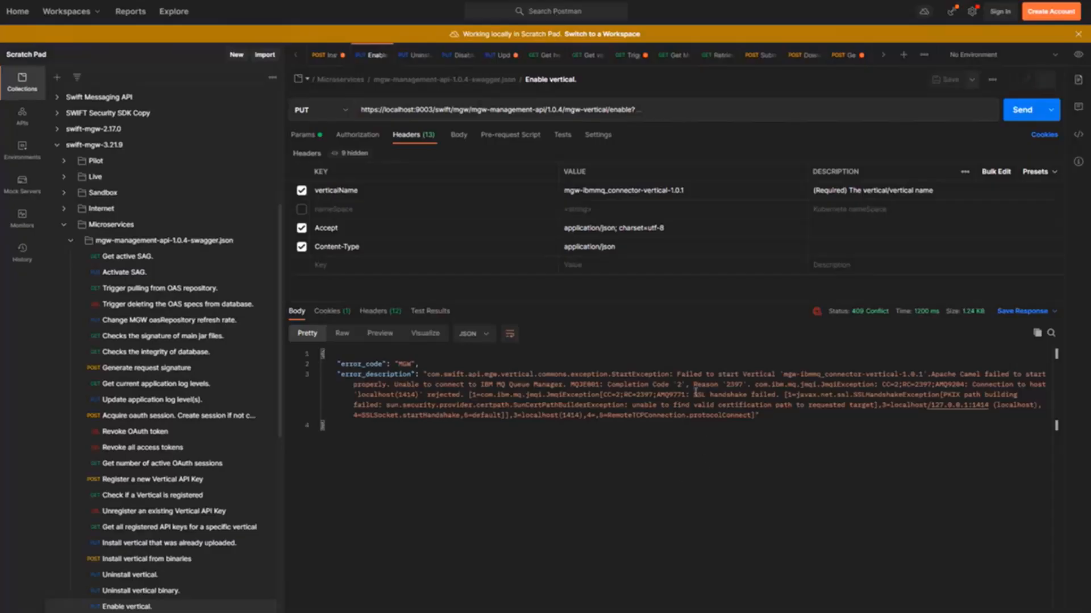
drag(693, 394, 776, 394)
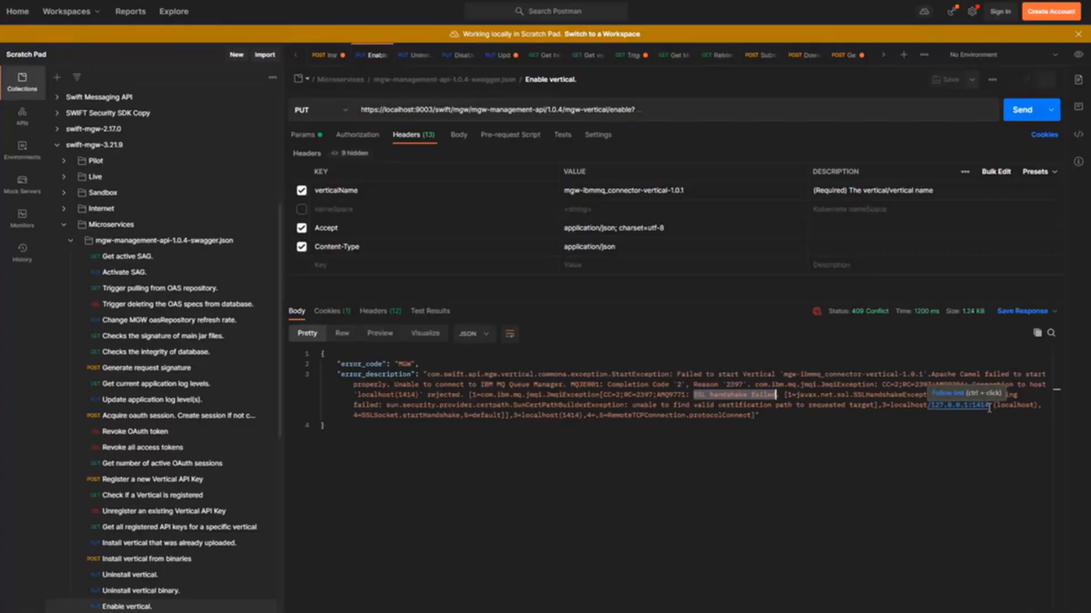
Filter the collections by "x509", open the swift-mgw-3.21.9 Download and store X509 certificate request, and enlarge its body area.
click(103, 76)
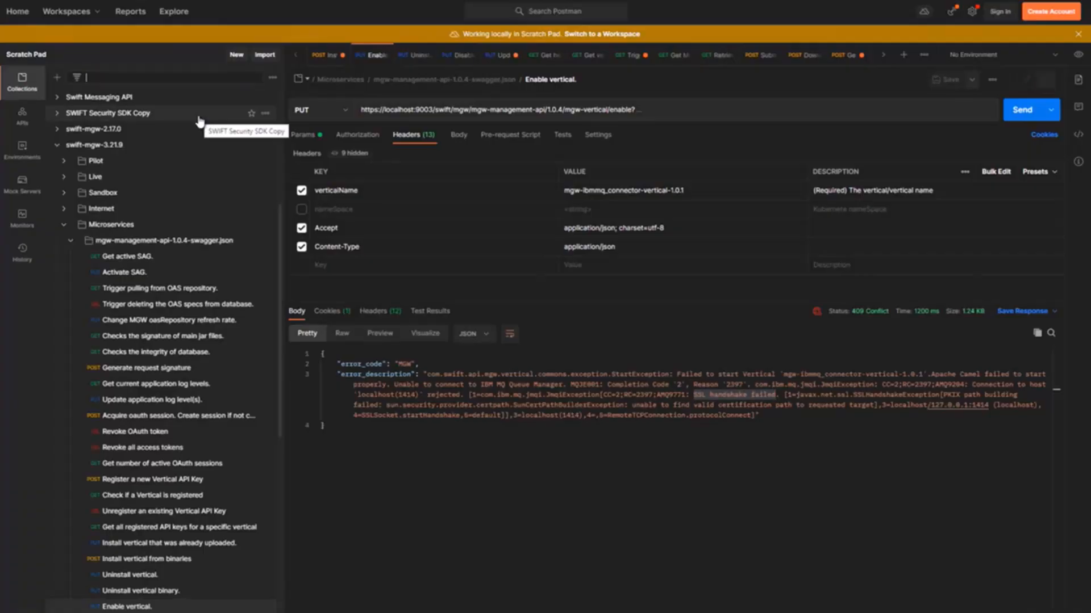
text(x509)
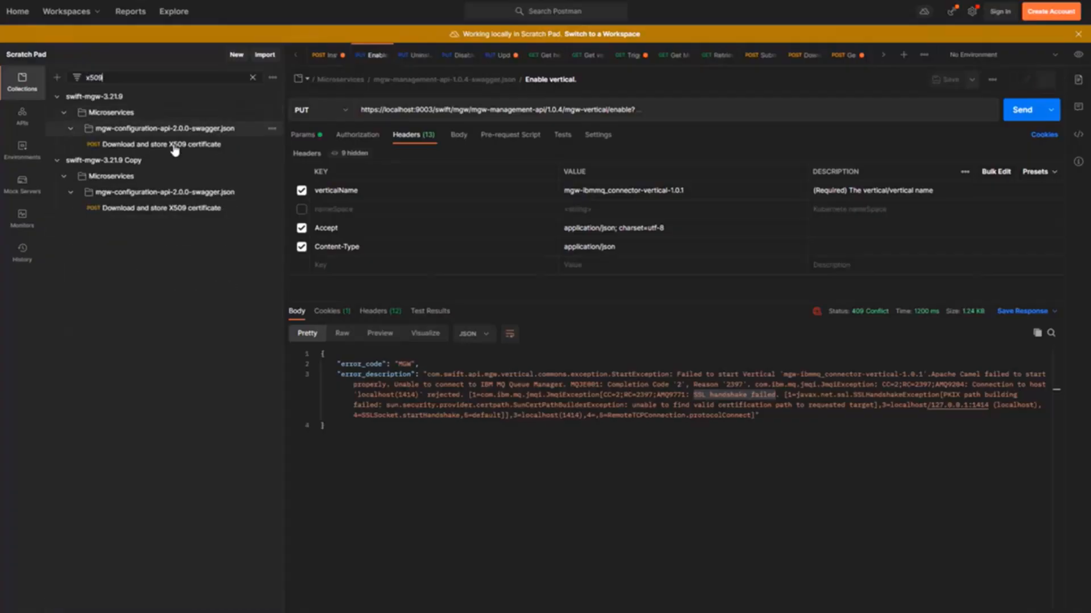
click(169, 149)
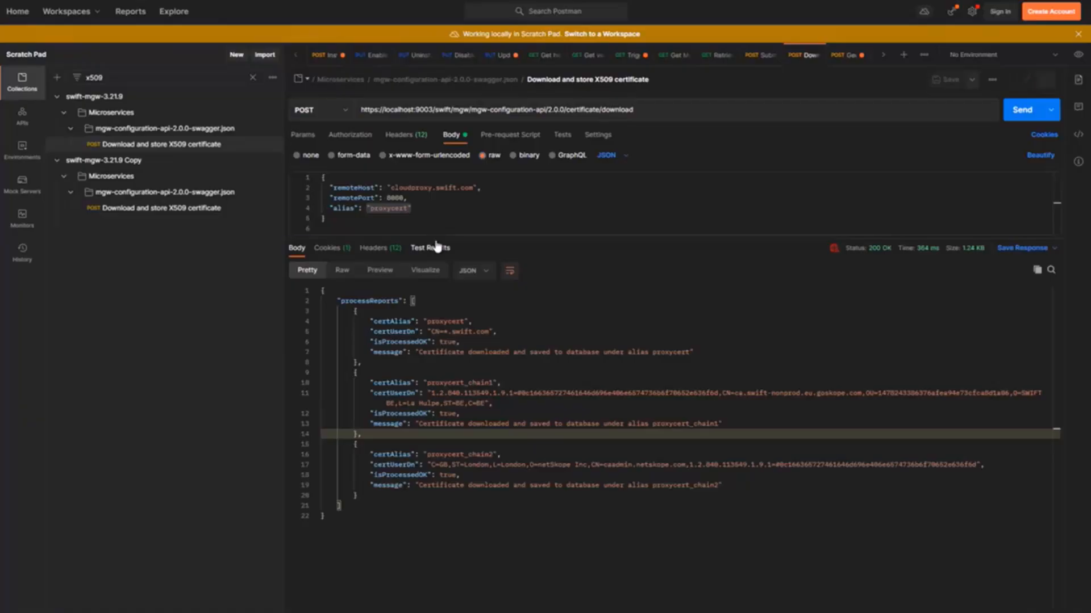
drag(434, 237, 437, 311)
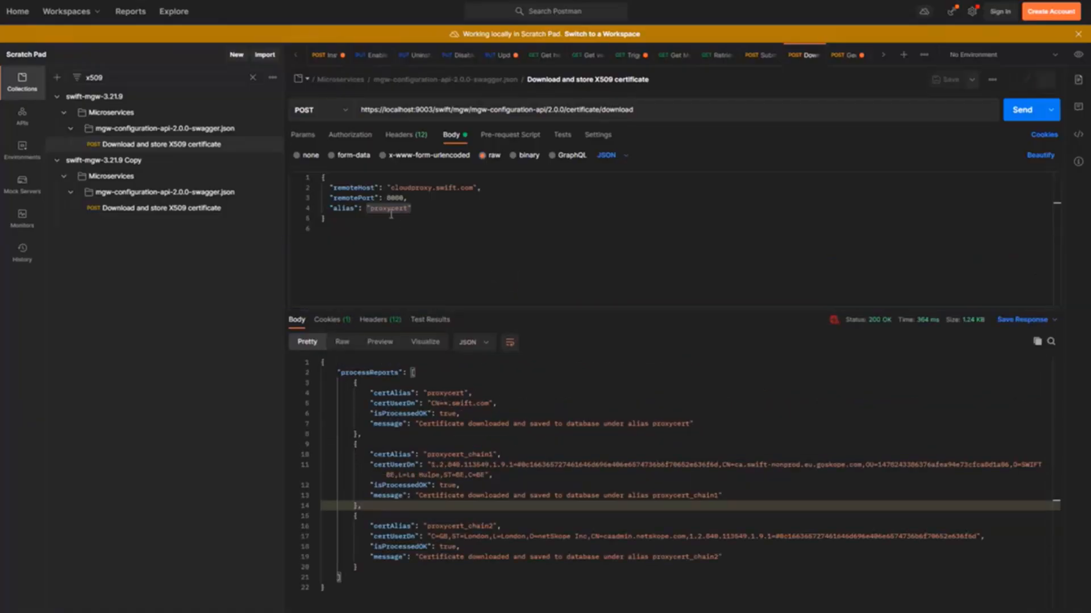
Set the certificate download request's remotePort to 1414 and its remoteHost to localhost.
click(390, 215)
double_click(392, 199)
text(1414)
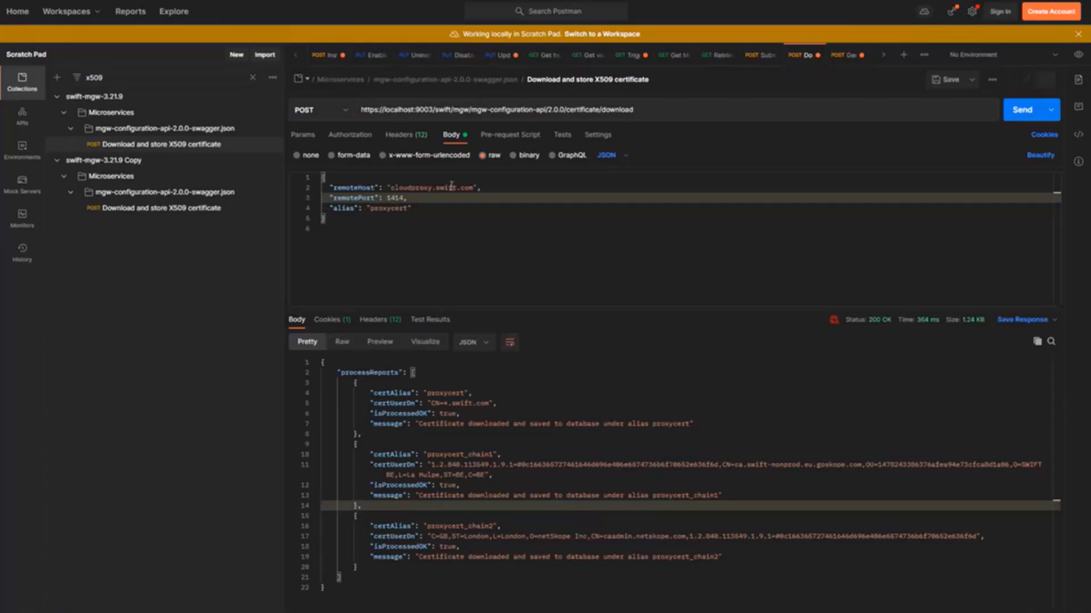
drag(473, 188, 391, 188)
text(localhost)
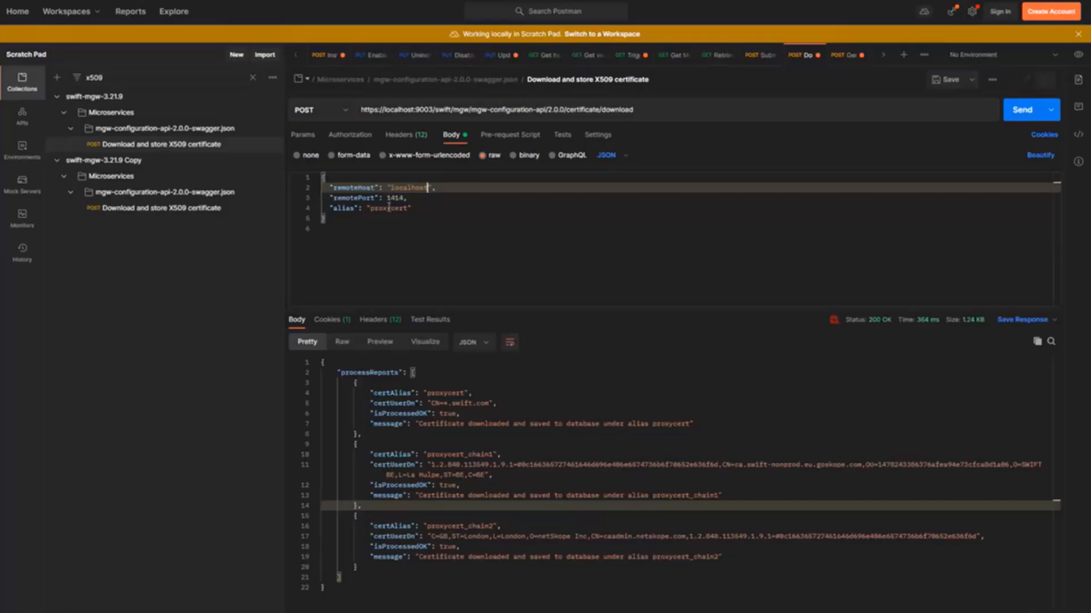
Set the certificate alias to mq-ibm and send the certificate download request.
double_click(388, 208)
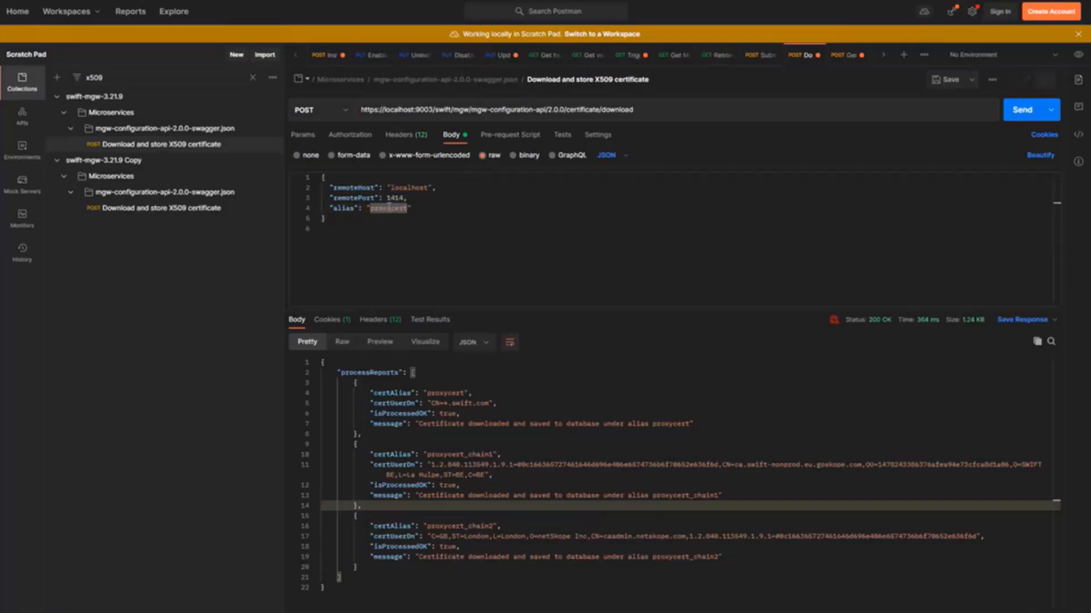
text(mq)
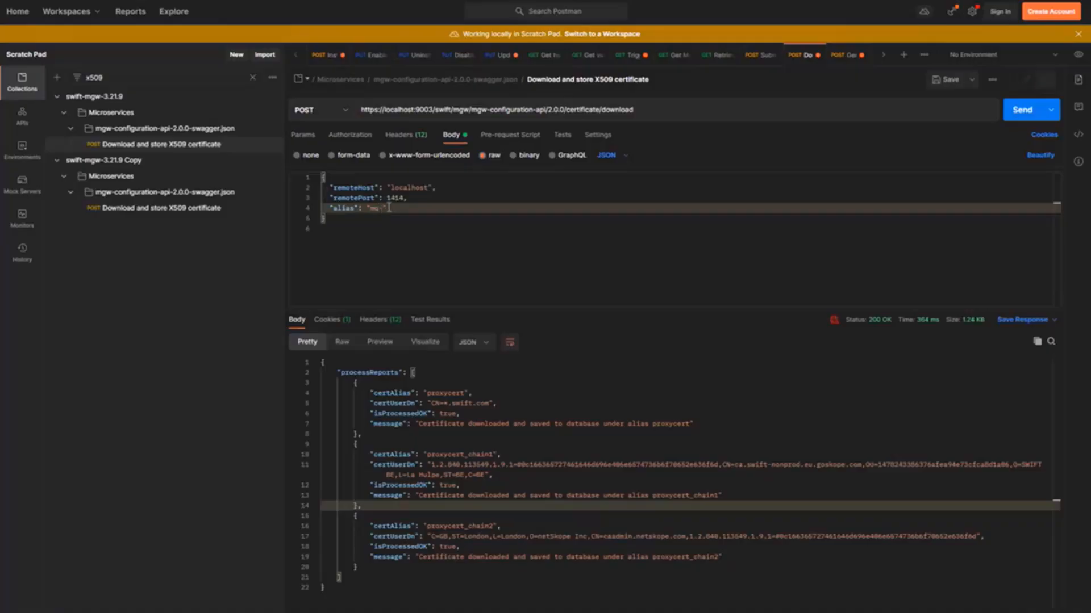
text(-ibm)
click(1026, 113)
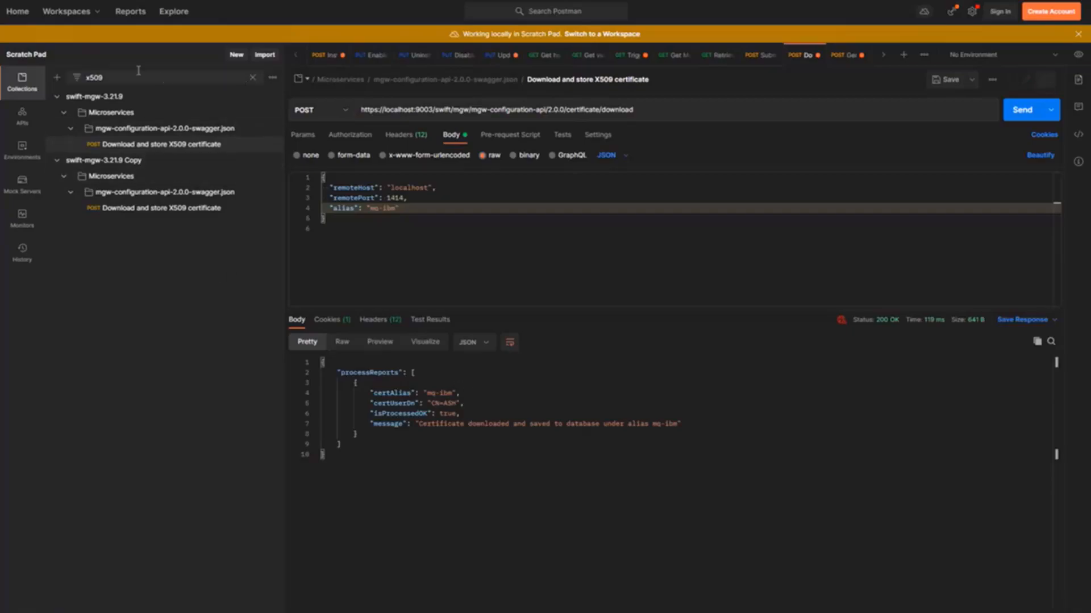
Return to the Enable vertical request and send it again for mgw-ibmmq_connector-vertical-1.0.1.
click(117, 74)
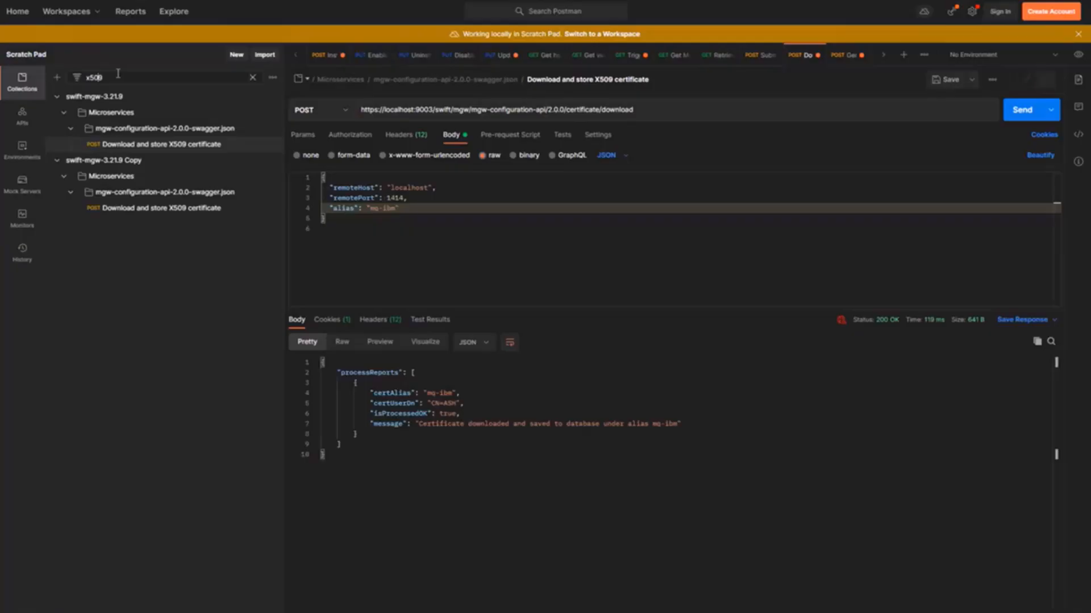
key(ctrl+a)
key(alt+Tab)
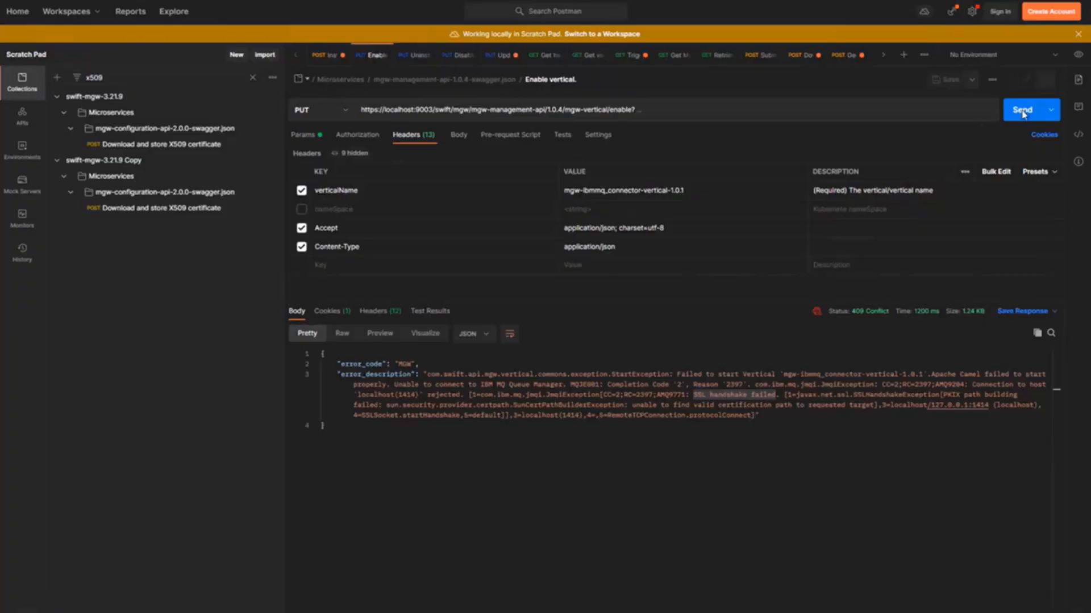
key(ctrl+Return)
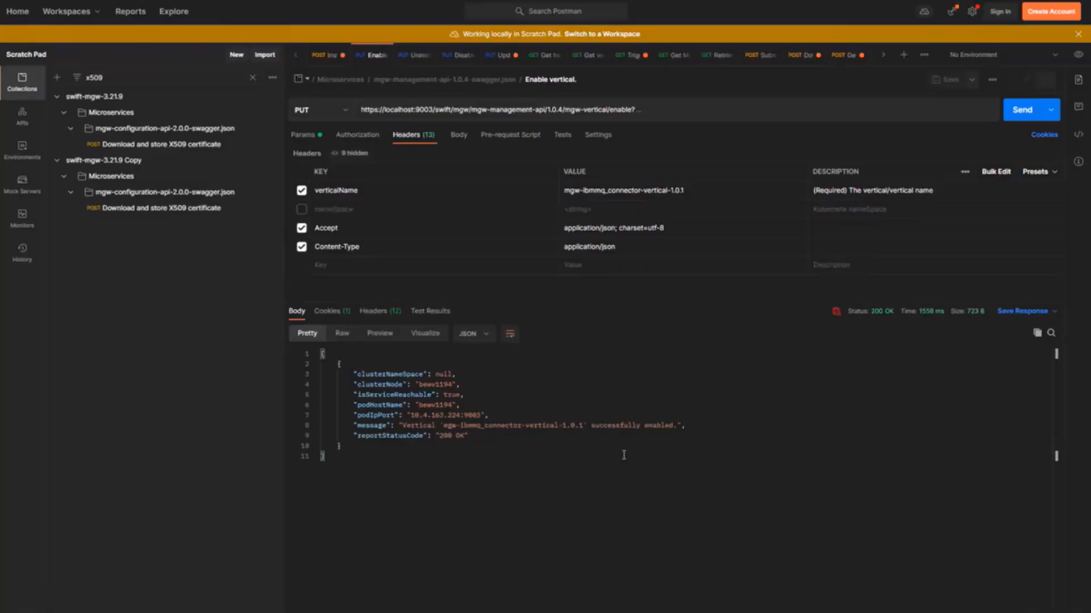
Send the Get health check info request and find the mgwVertical details in its response.
click(540, 55)
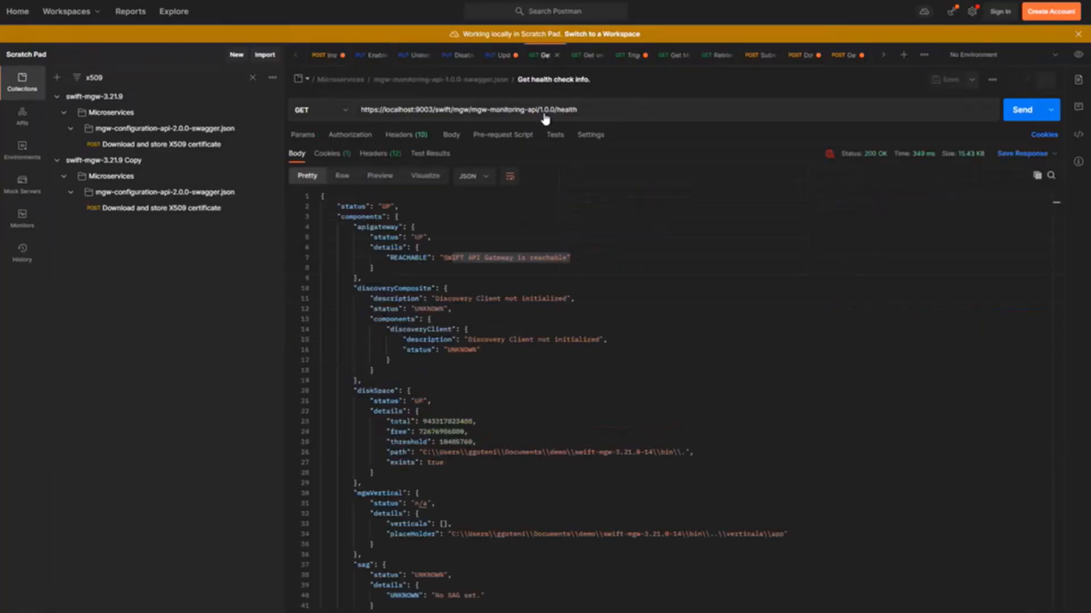
click(1013, 119)
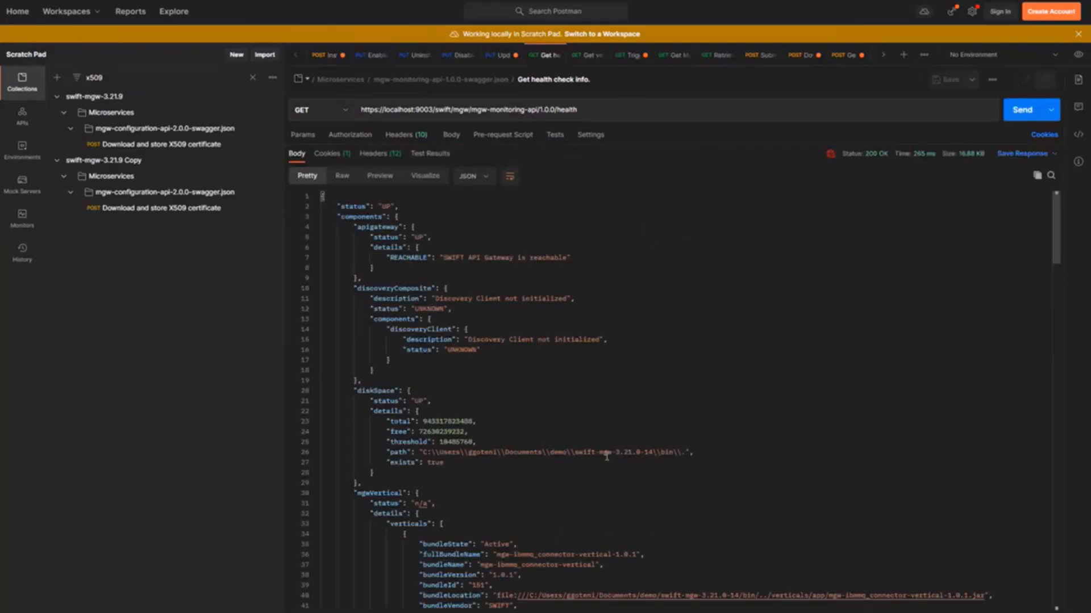
scroll(606, 456, down, 1)
scroll(607, 456, down, 3)
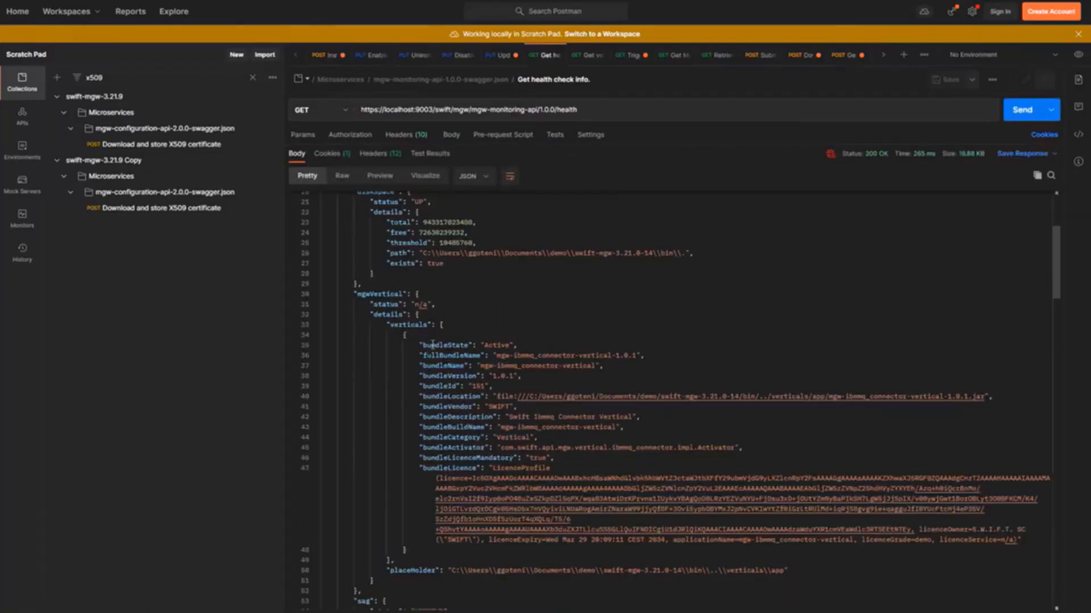
scroll(400, 317, up, 3)
scroll(396, 301, down, 4)
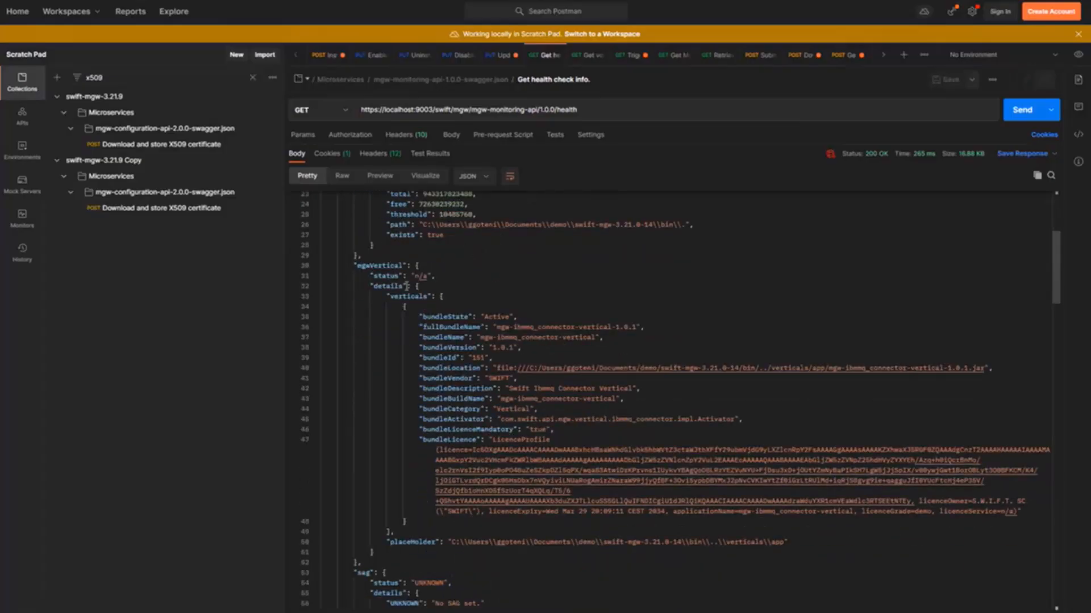
Examine the IBM MQ connector's bundle state, licence profile and licence expiry date in the health check response.
drag(477, 316, 518, 317)
drag(484, 440, 504, 439)
mouse_move(561, 494)
mouse_down()
mouse_move(1016, 512)
mouse_move(562, 501)
mouse_up()
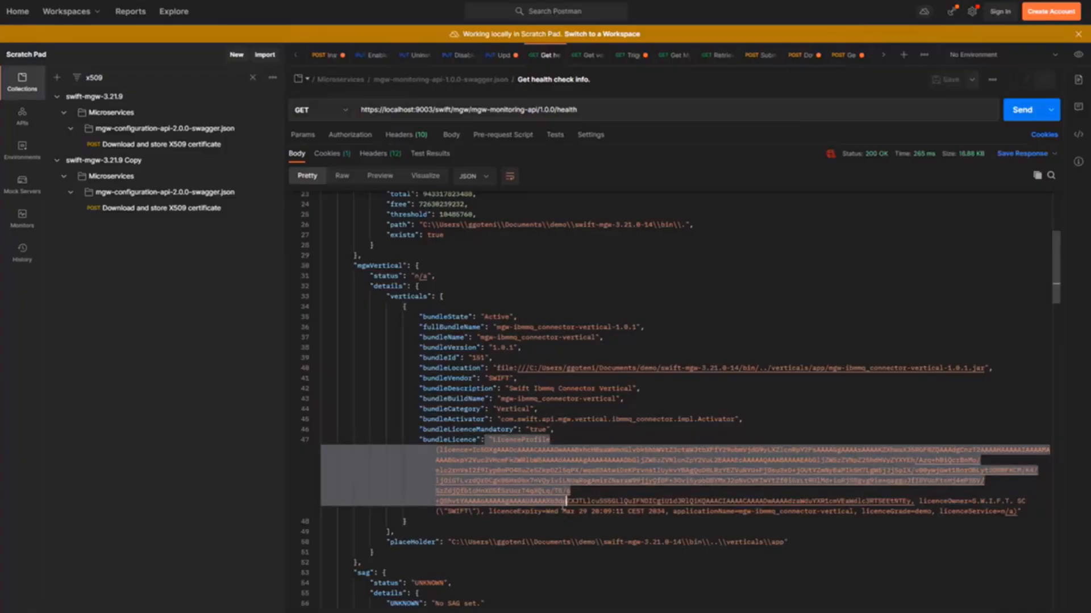
drag(665, 511, 534, 511)
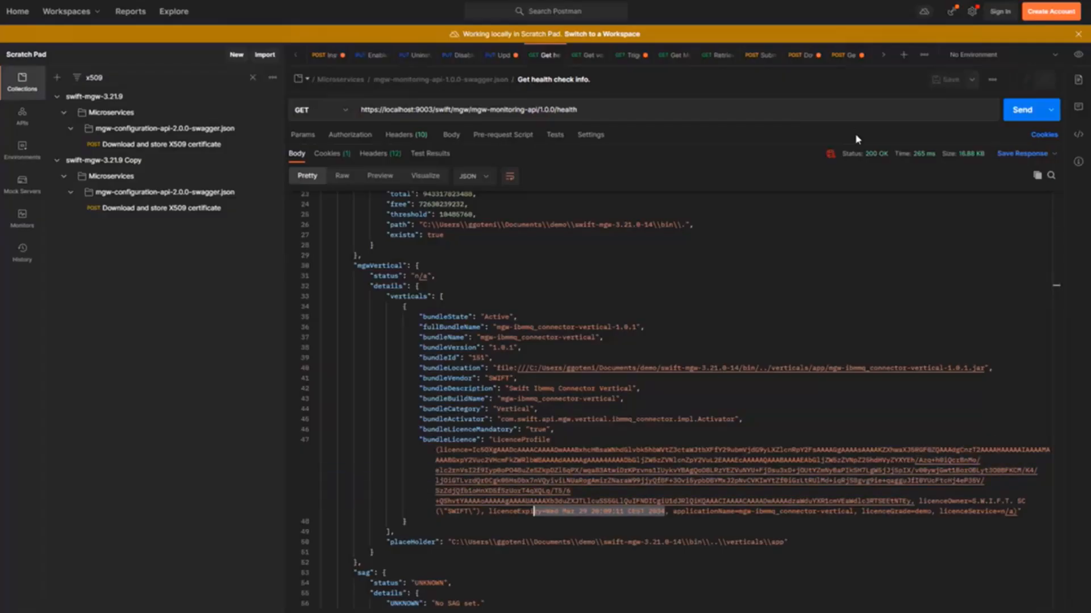
click(848, 301)
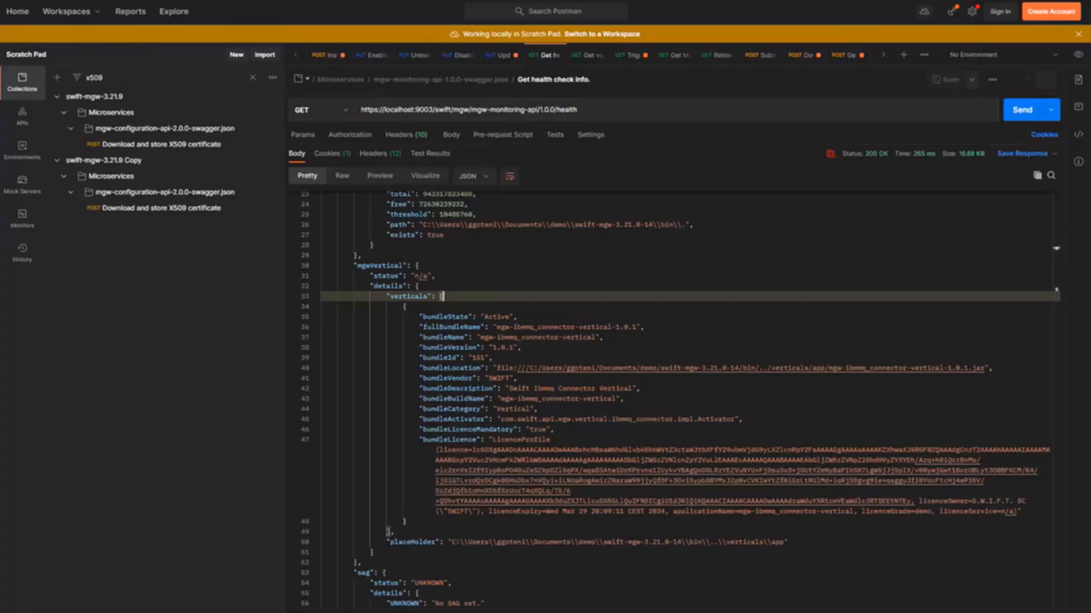
Switch to File Explorer and open the src/swift-mgw-examples/src/main/java folder inside swift-mgw-3.21.0-14.
mouse_move(893, 611)
drag(896, 0, 720, 168)
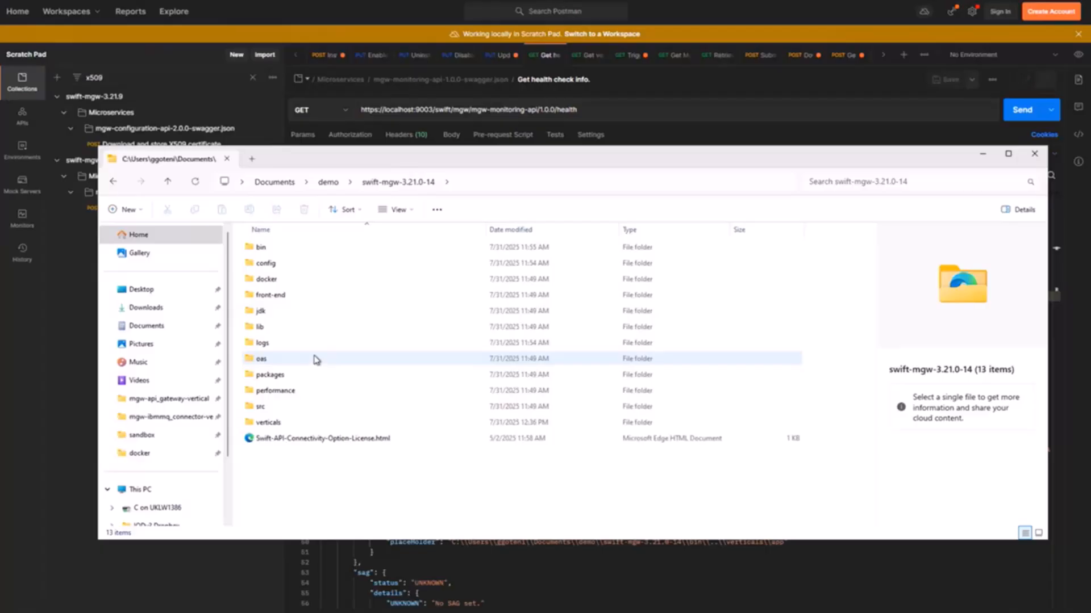
mouse_move(316, 360)
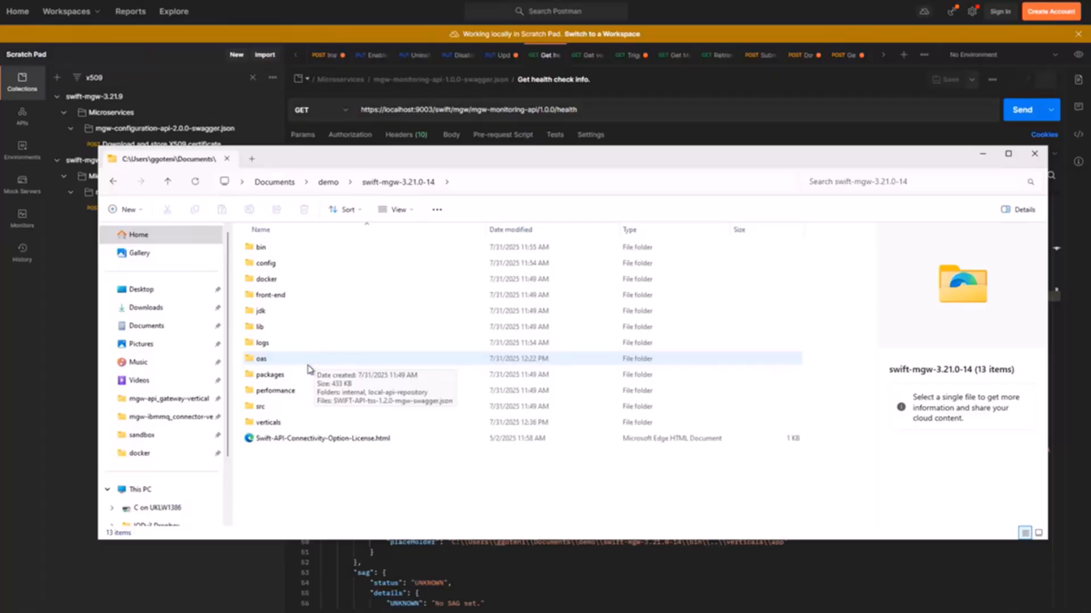
double_click(268, 410)
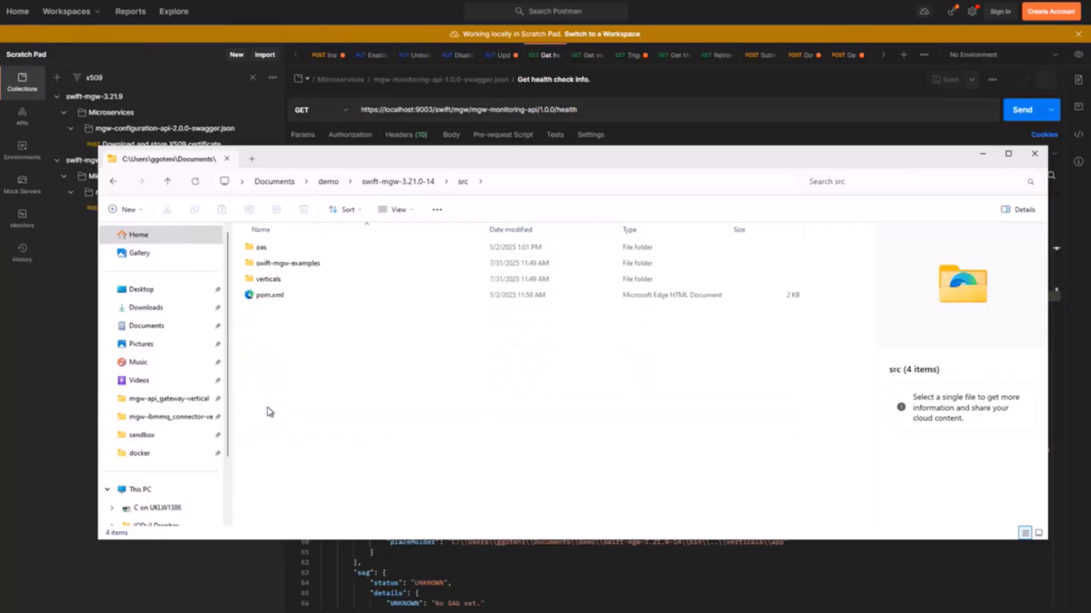
double_click(280, 265)
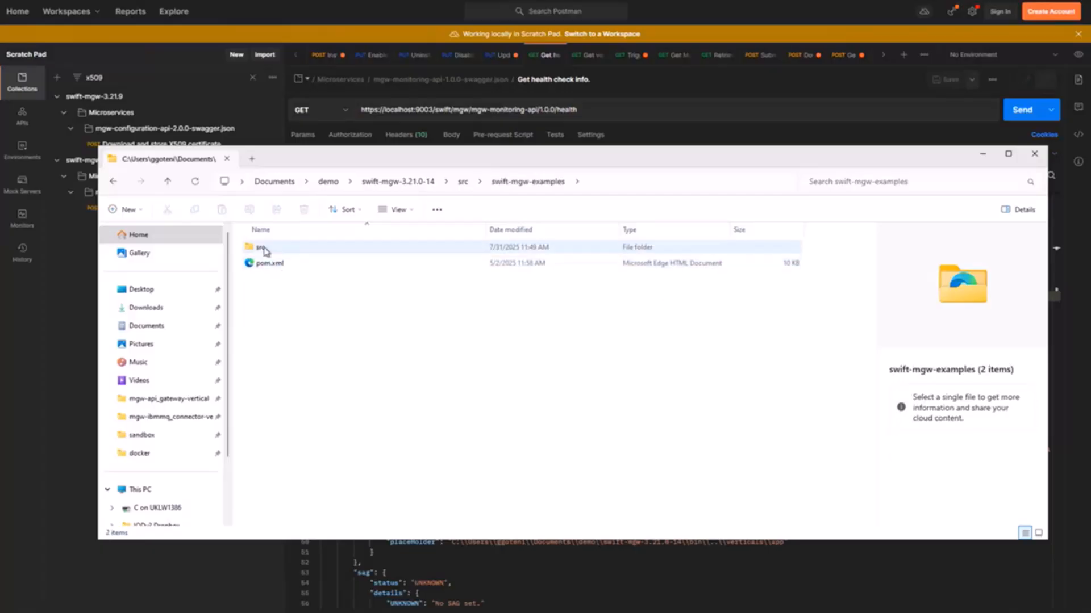
click(265, 250)
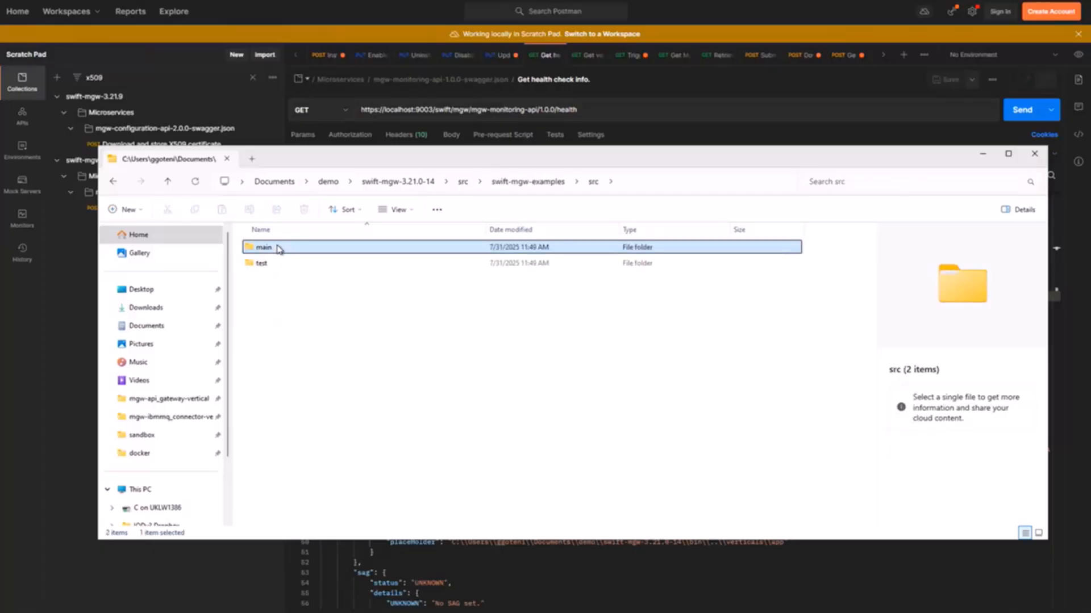
double_click(277, 250)
double_click(279, 249)
double_click(279, 248)
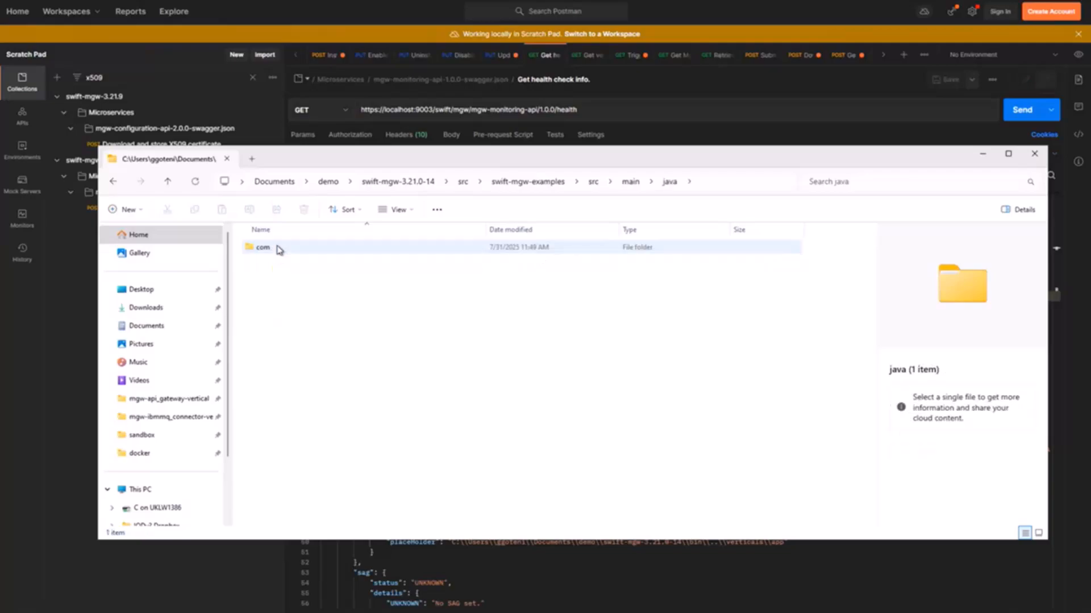
Open the com/swift/api/mg/examples/ibmmq folder to view the IBM MQ example source files.
double_click(279, 249)
double_click(286, 251)
click(274, 255)
double_click(274, 250)
click(274, 250)
double_click(275, 250)
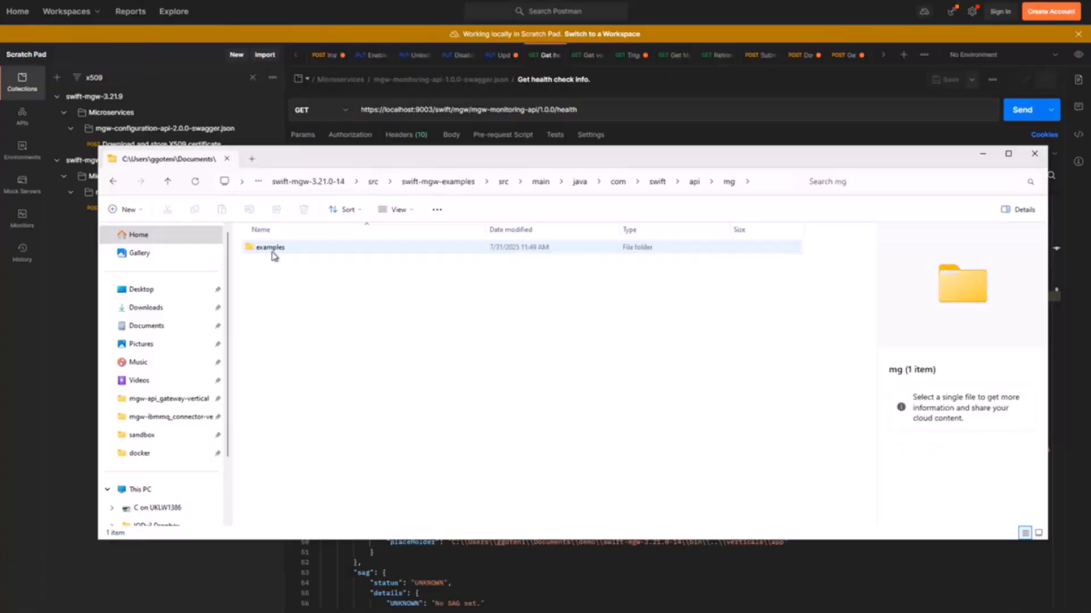
click(274, 250)
double_click(274, 250)
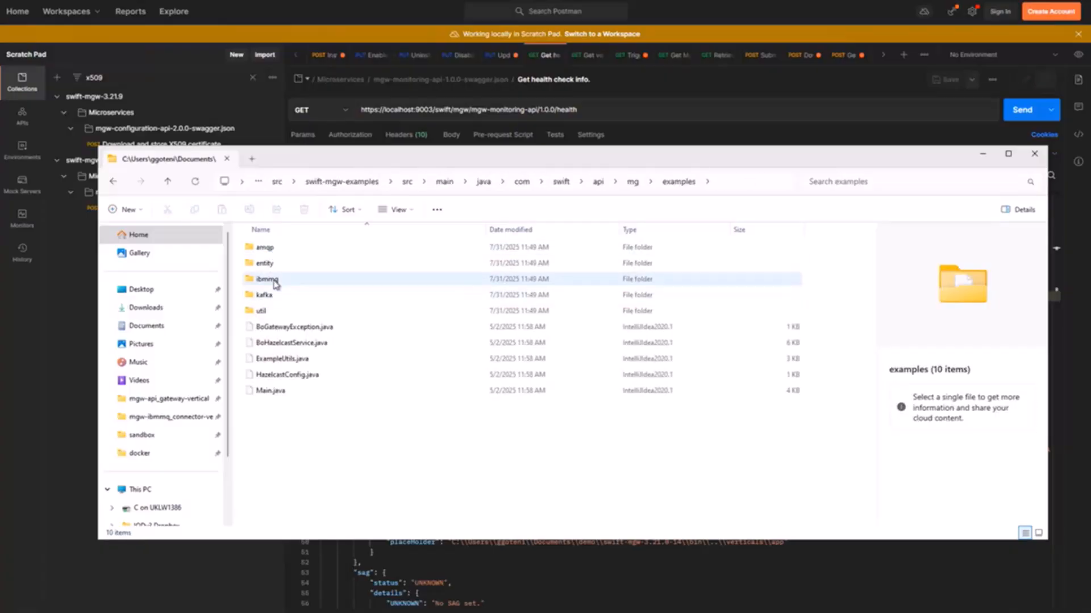
click(275, 280)
double_click(275, 280)
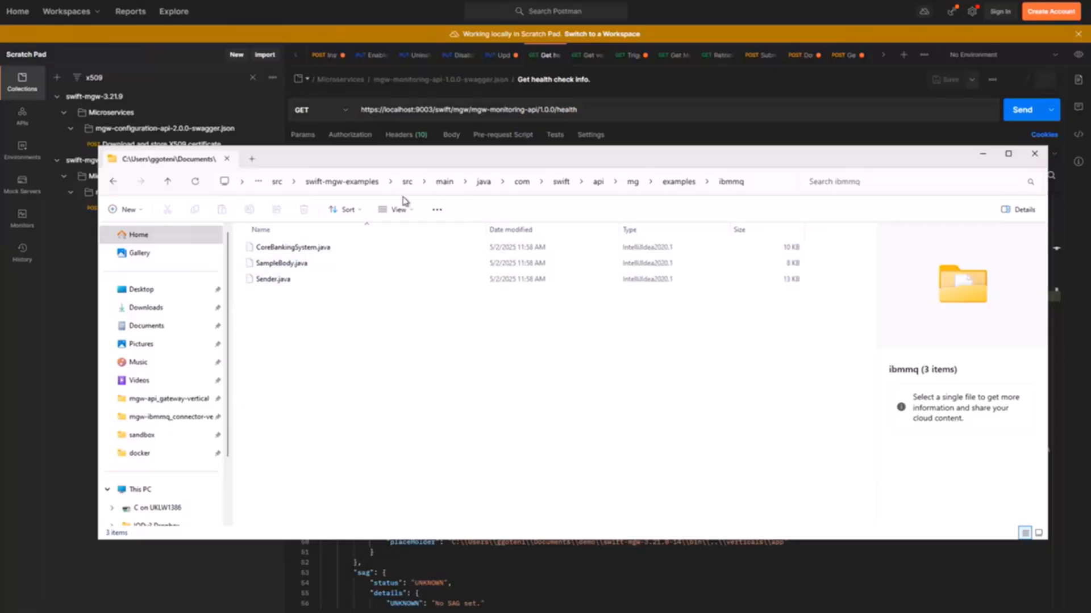
Return to the swift-mgw-3.21.0-14 folder and open packages/examples/messaging/java.
click(369, 183)
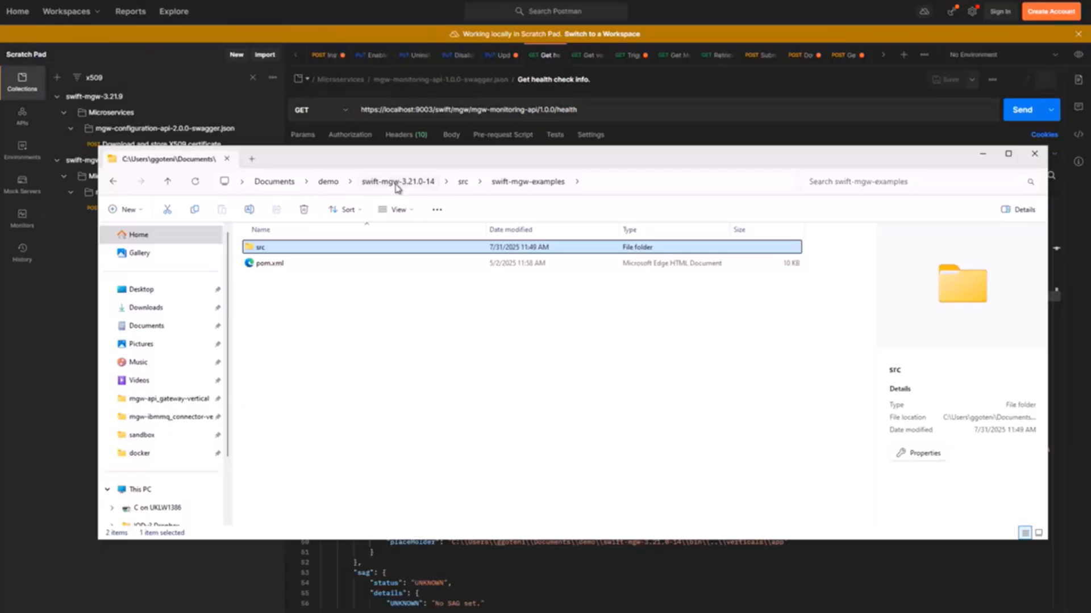
click(396, 185)
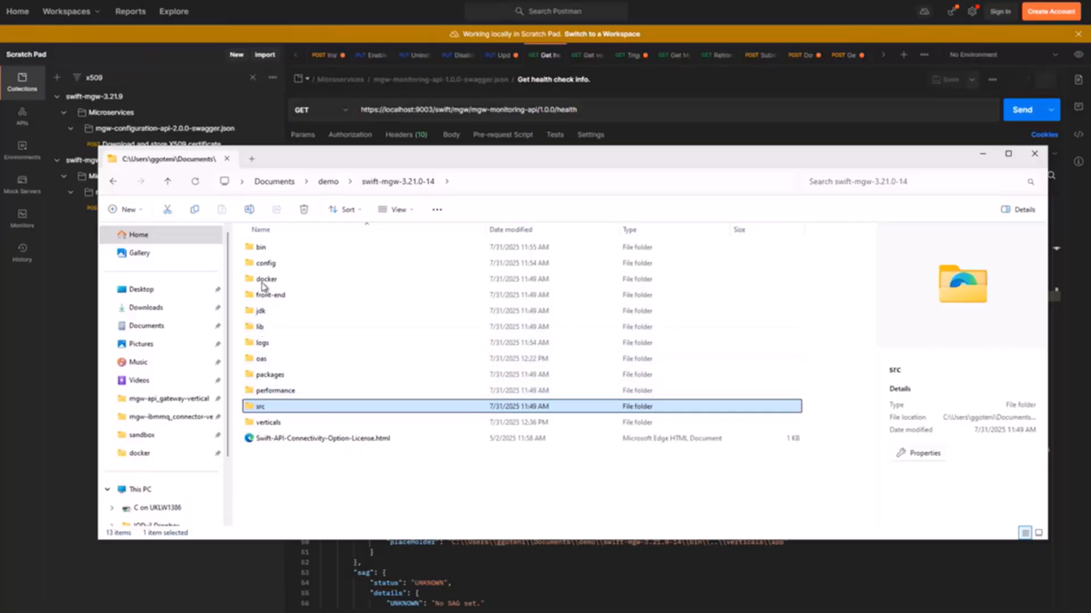
double_click(269, 374)
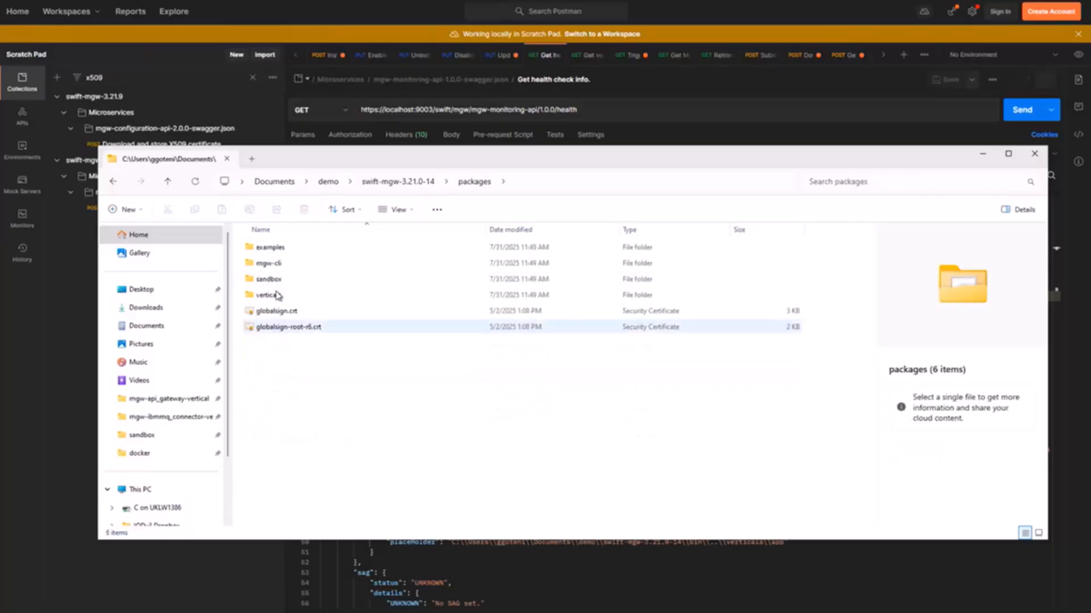
click(270, 248)
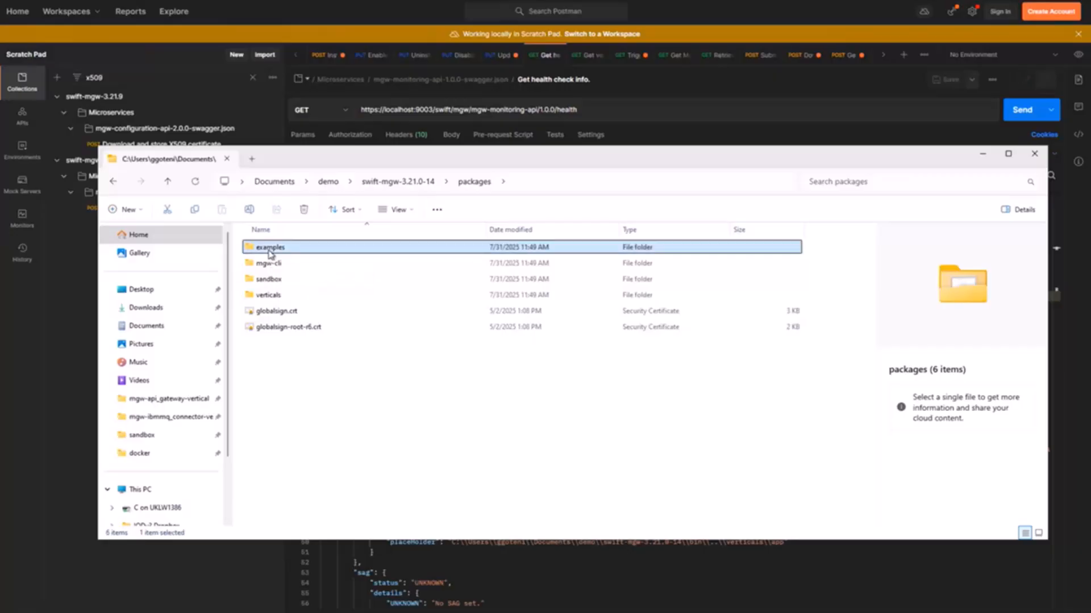
double_click(270, 250)
click(289, 248)
double_click(290, 247)
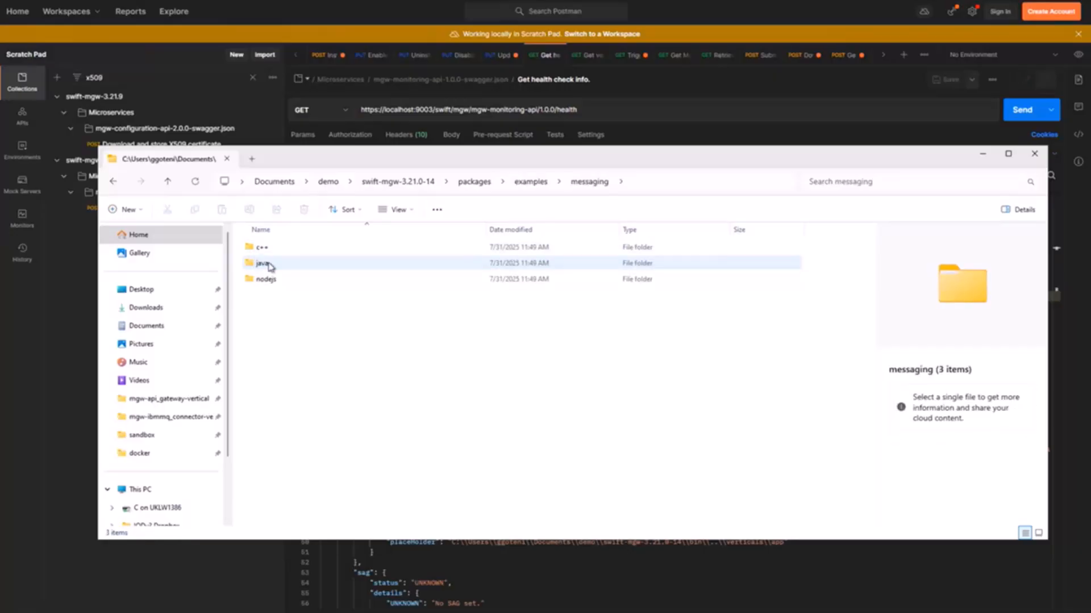
double_click(270, 265)
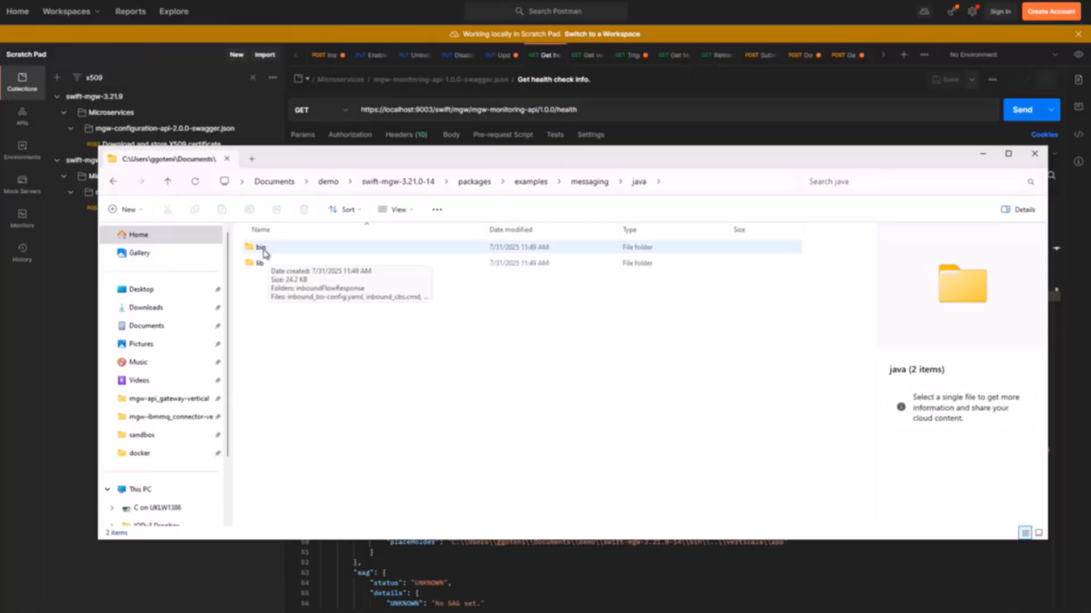
View the contents of the java example's lib folder, then open its bin folder.
double_click(262, 264)
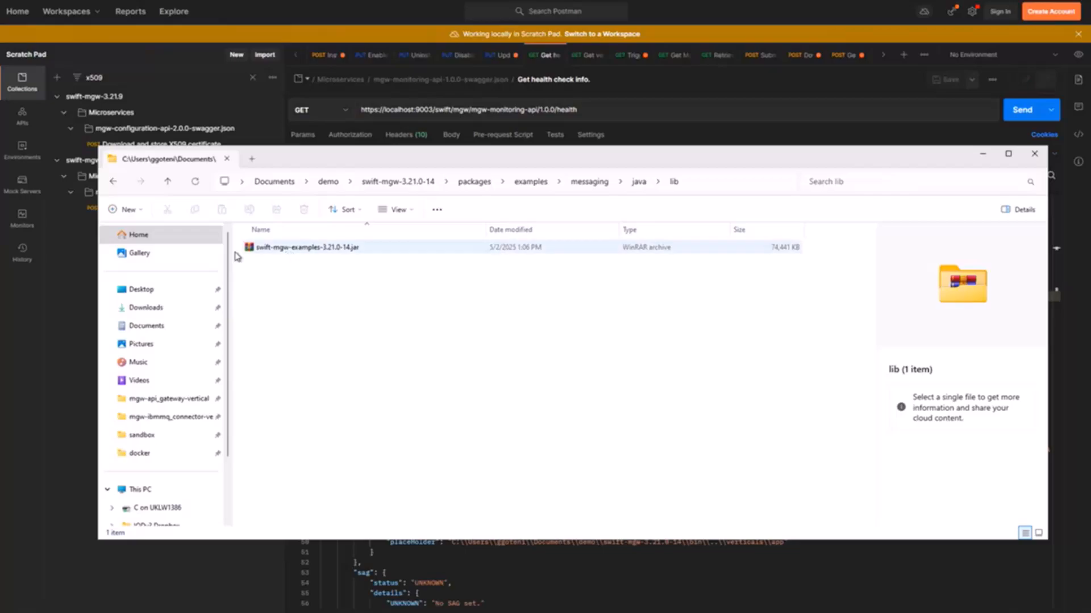
click(113, 182)
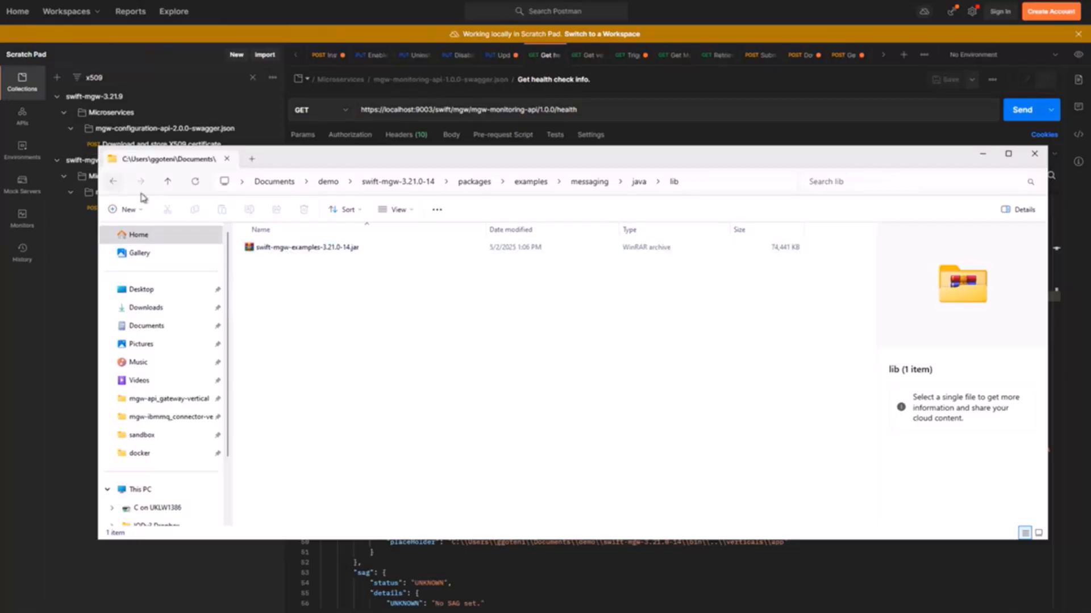
double_click(261, 248)
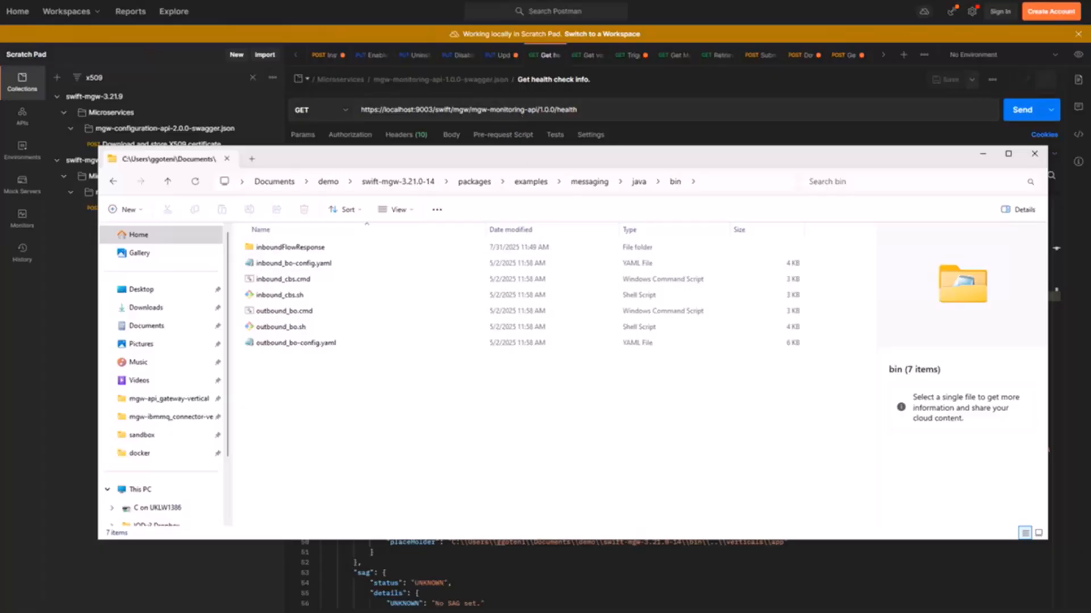
Switch to the Command Prompt, change to the messaging example's java\bin directory using its copied folder path, and clear the screen.
key(alt+Tab)
drag(459, 2, 184, 357)
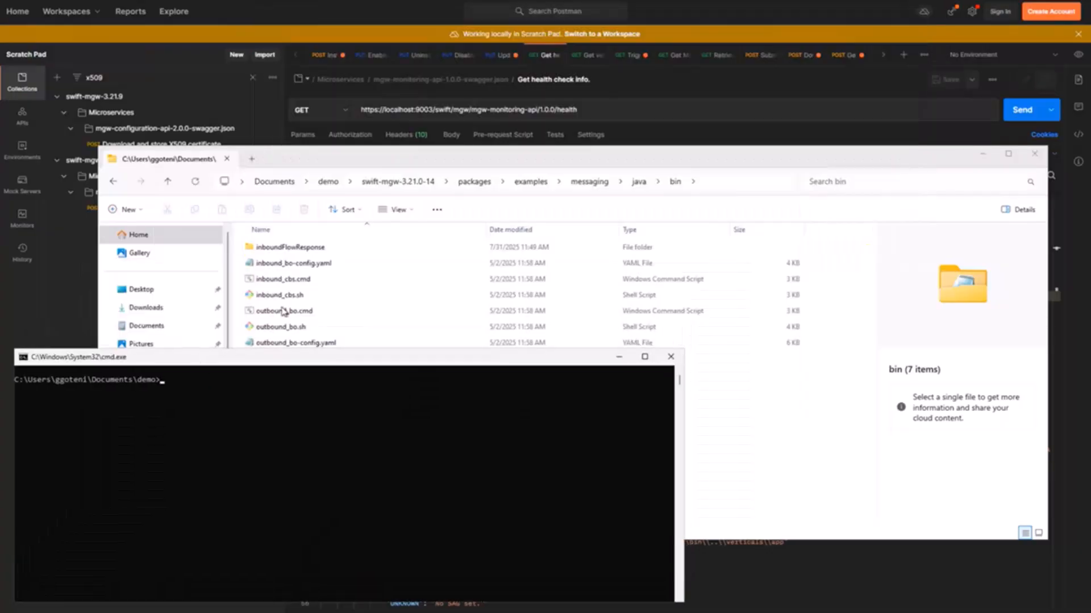
click(722, 181)
key(ctrl+c)
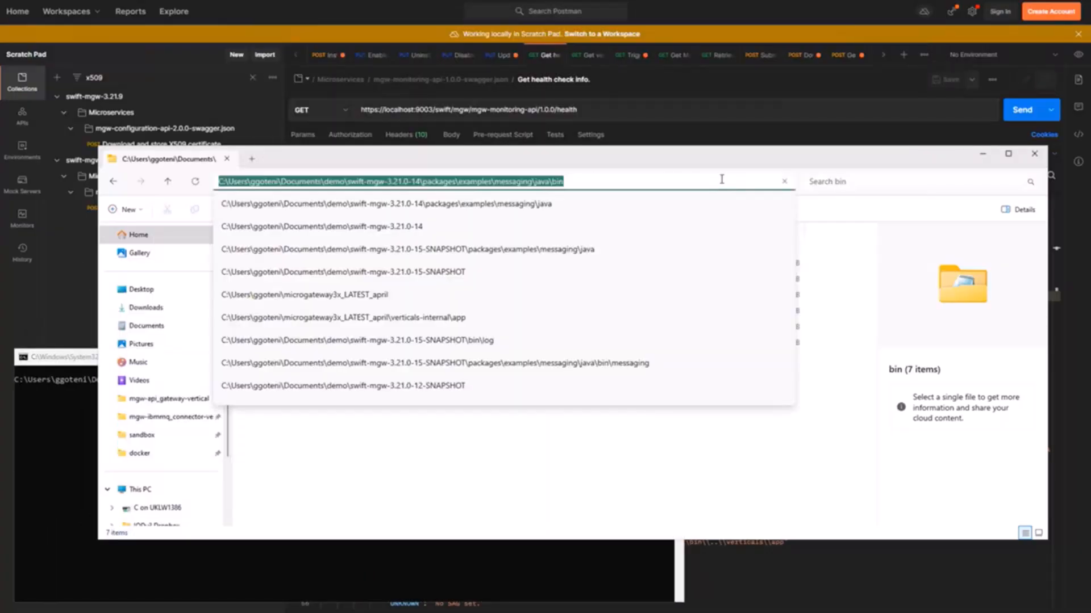
click(77, 513)
text(cd)
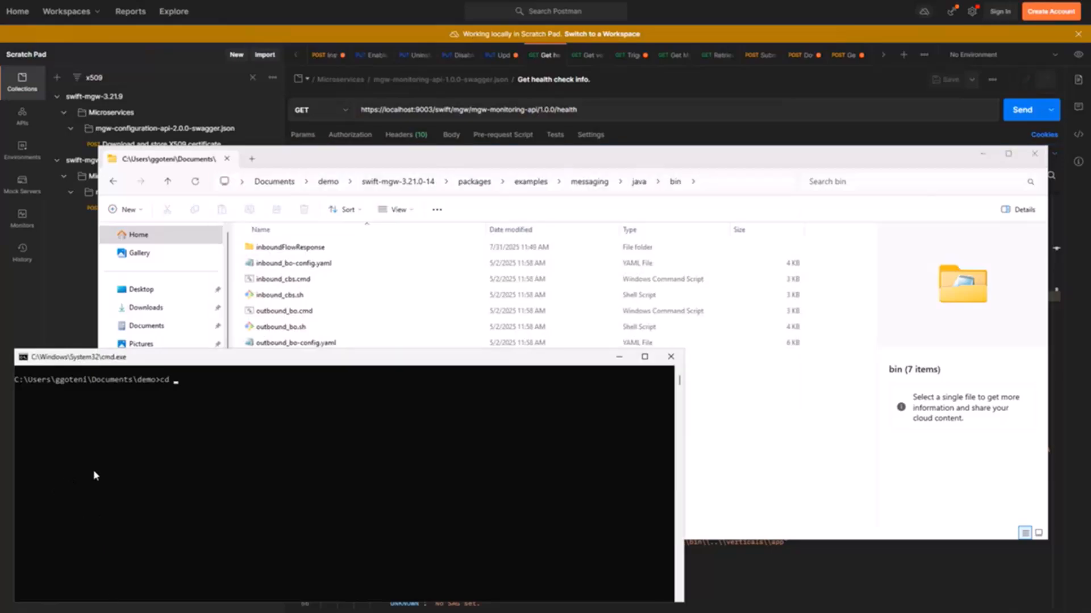
key(ctrl+v)
key(Return)
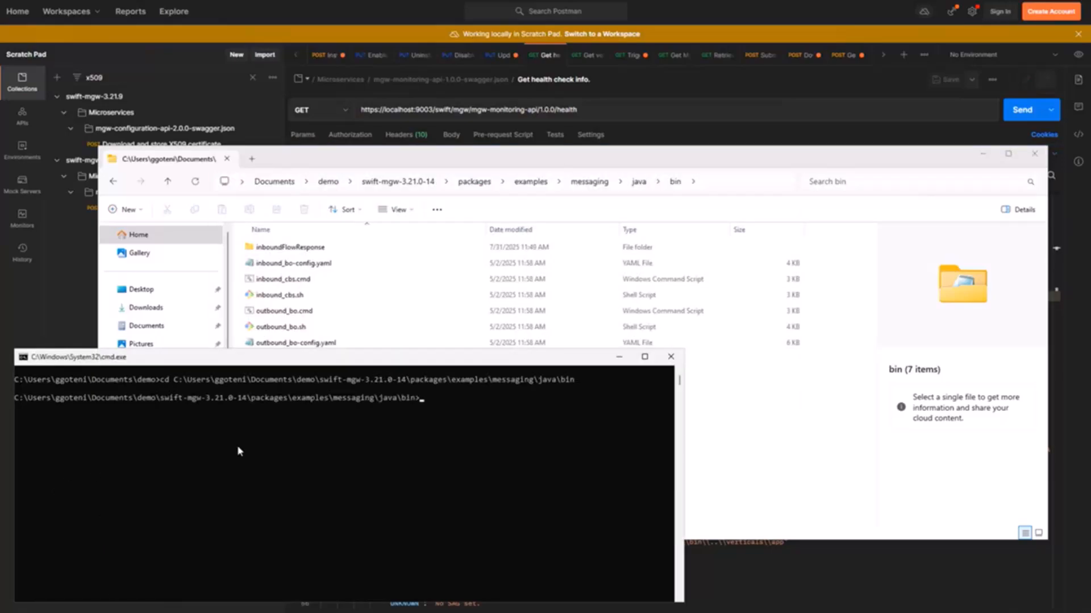
text(cls)
key(Return)
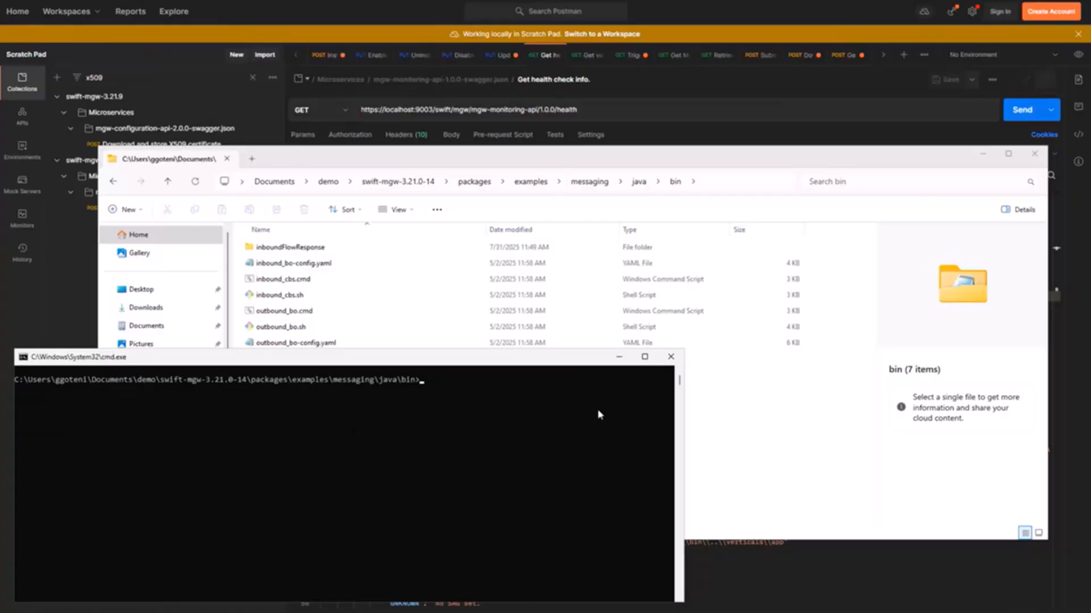
Open outbound_bo-config.yaml from the bin folder in a maximised Notepad window with enlarged text.
click(698, 158)
key(alt+d)
drag(698, 147, 726, 103)
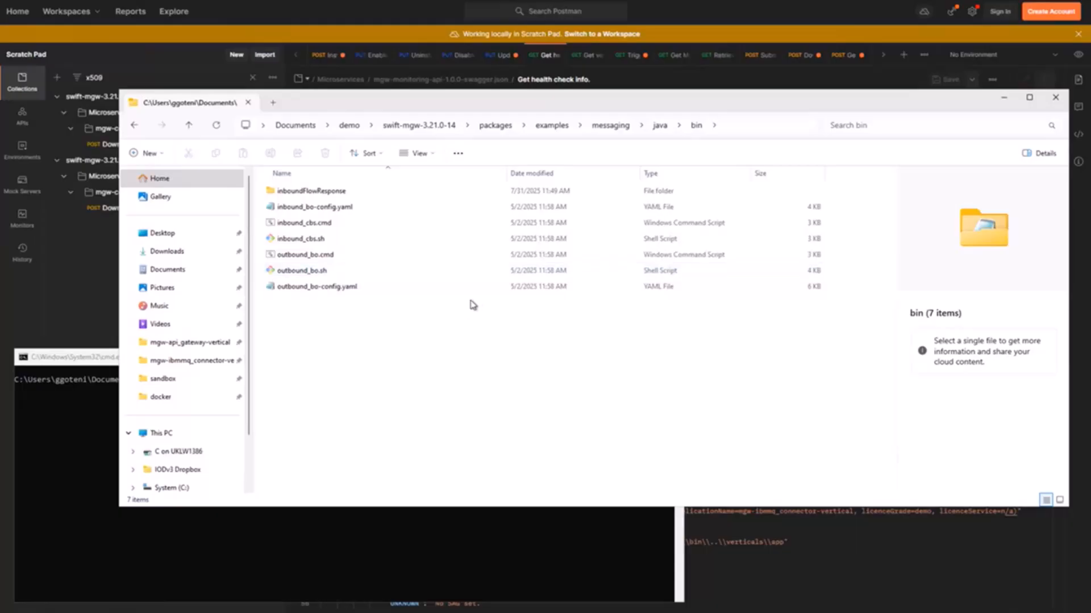
double_click(299, 291)
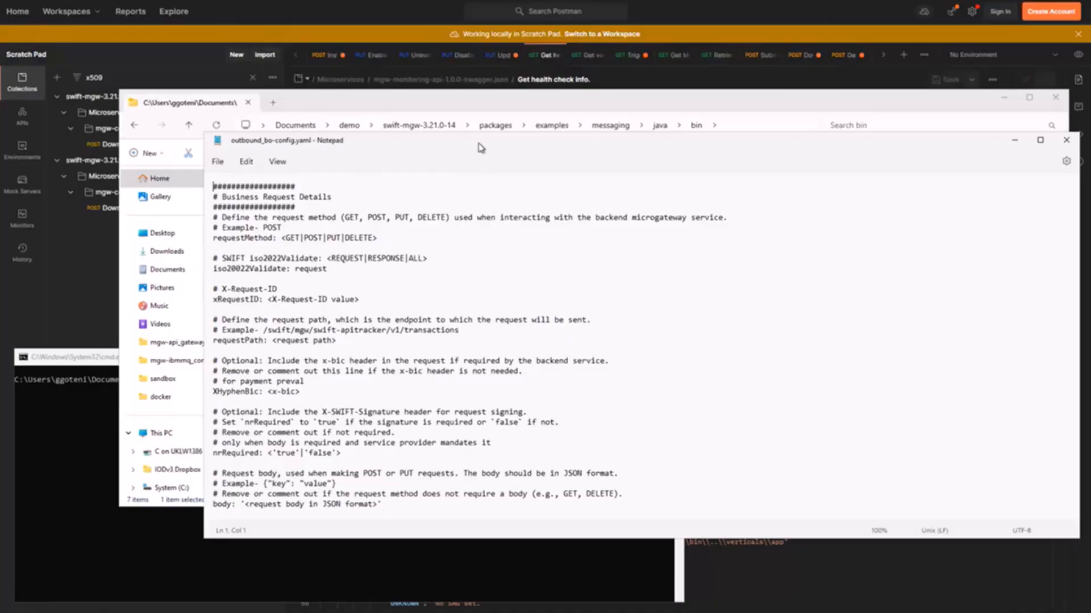
double_click(481, 147)
scroll(152, 231, up, 7)
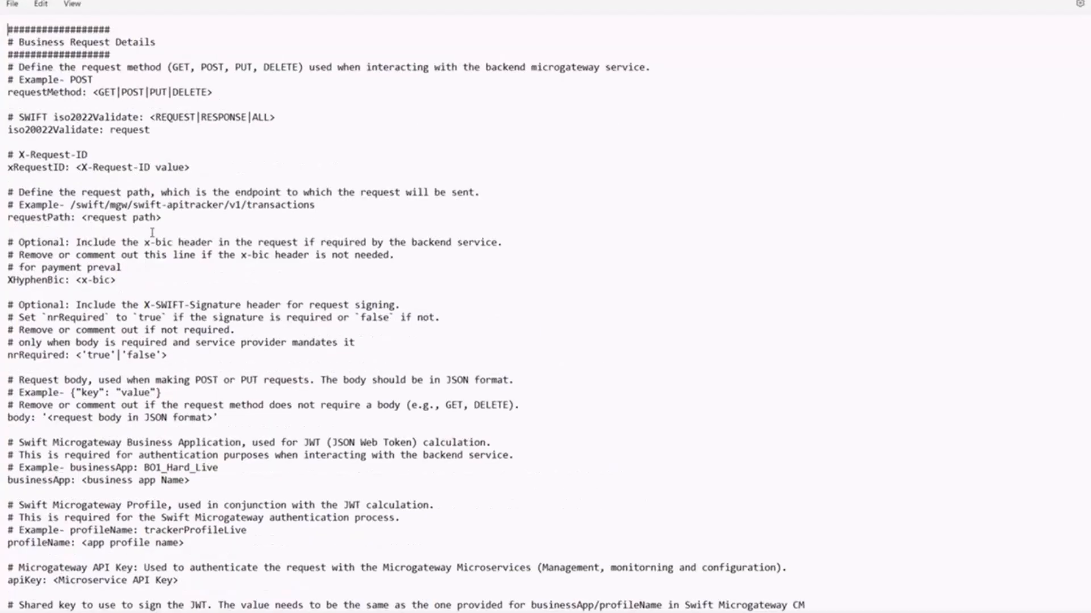
scroll(152, 231, up, 1)
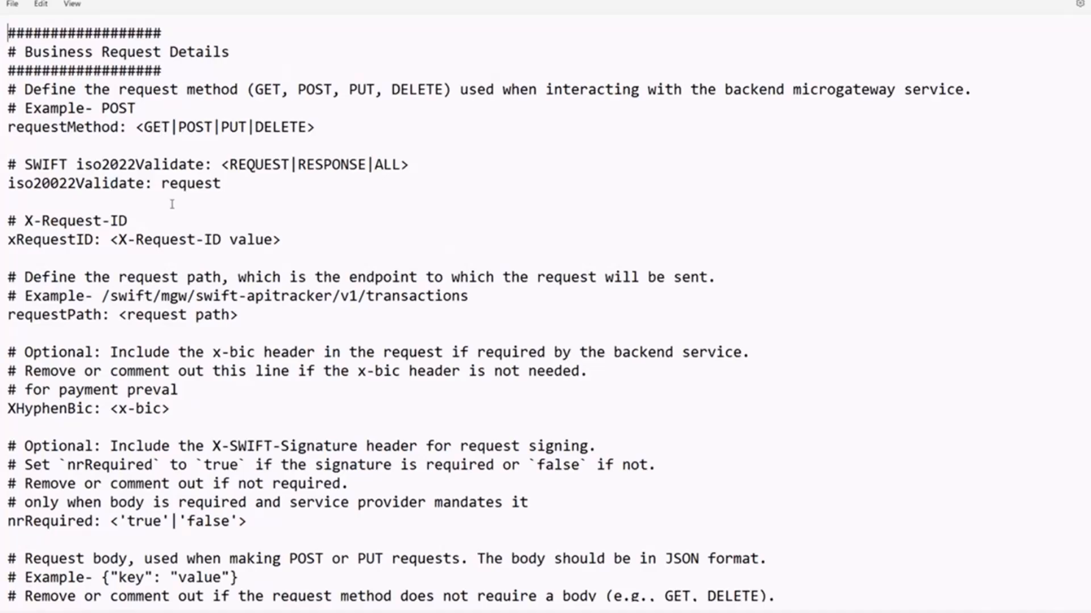
Examine the outbound template's request method, path, business application, profile, key, environment, keystore and IBM MQ connection parameters.
scroll(172, 204, down, 1)
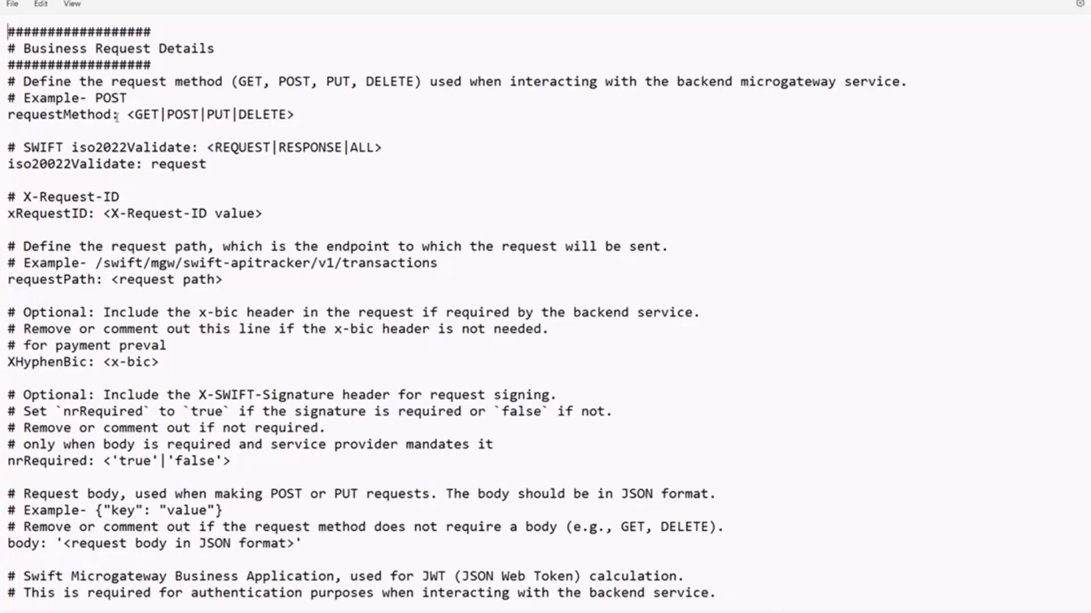
drag(23, 114, 216, 114)
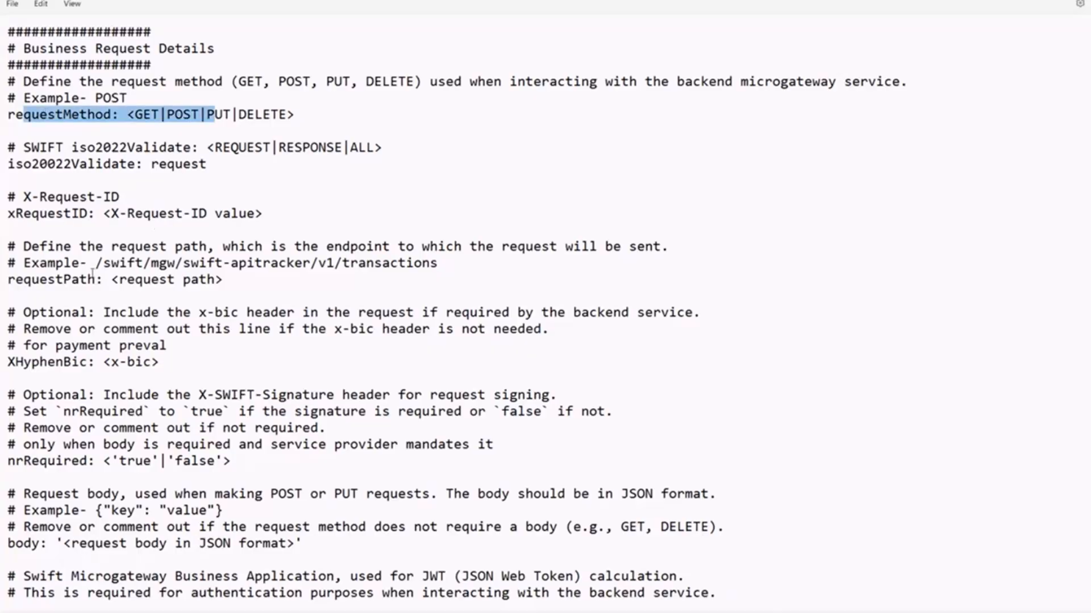
scroll(106, 279, down, 4)
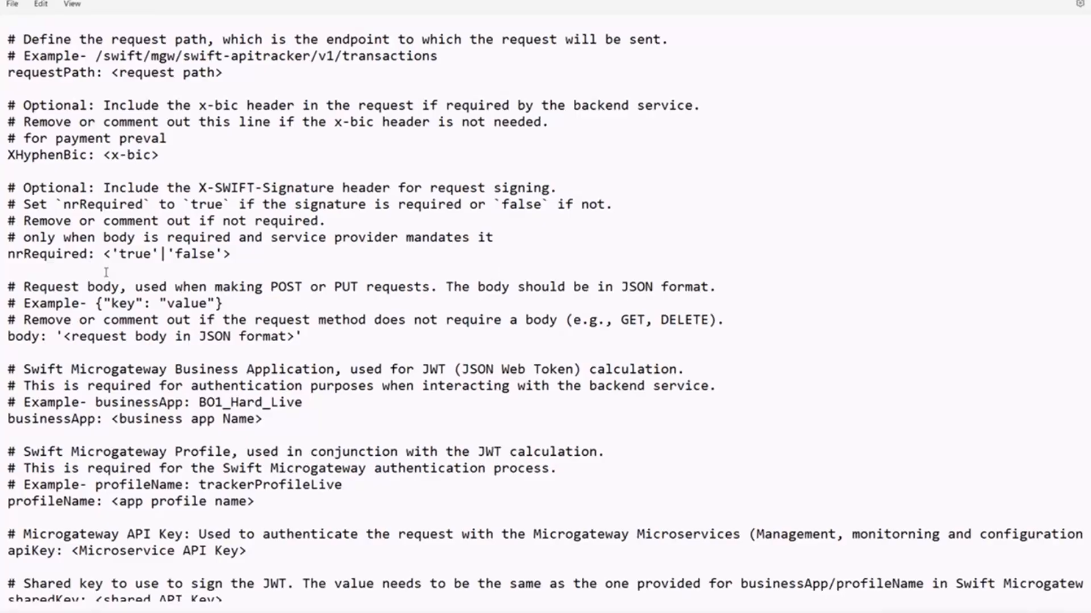
scroll(106, 273, down, 4)
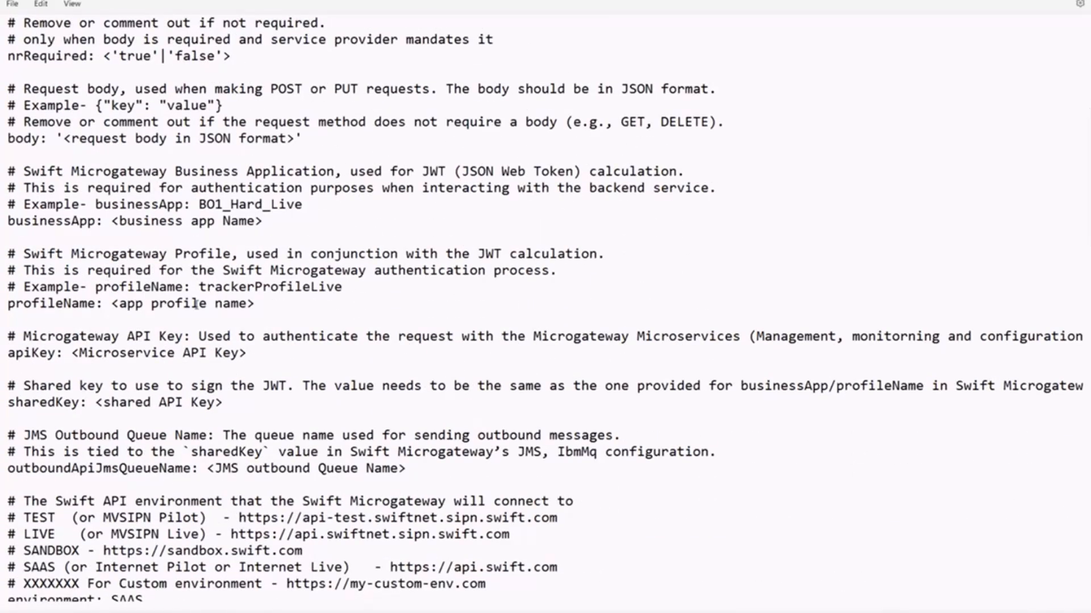
scroll(255, 319, down, 3)
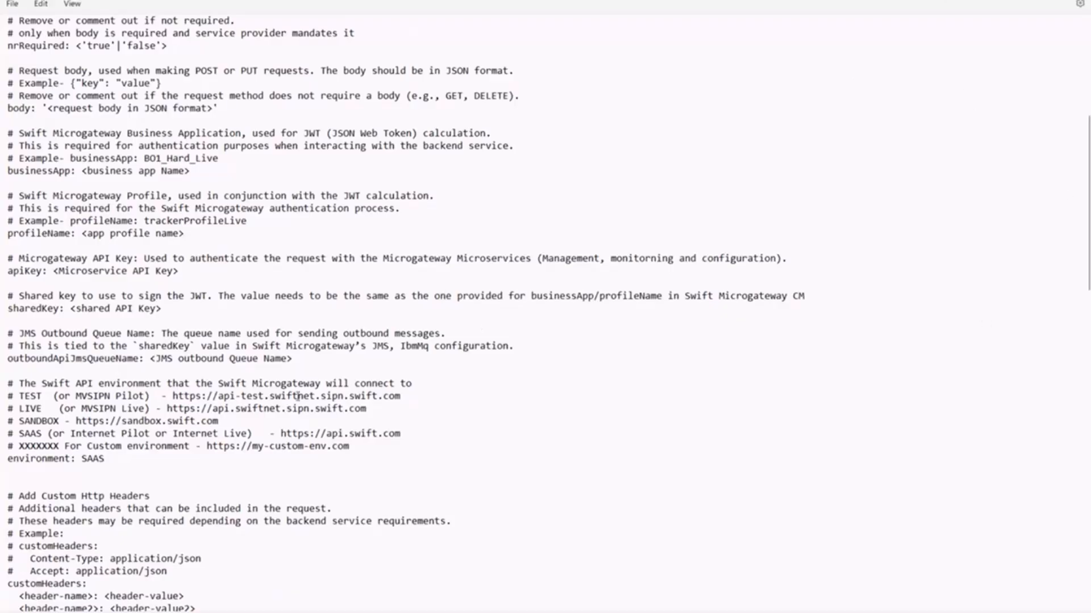
scroll(326, 402, down, 1)
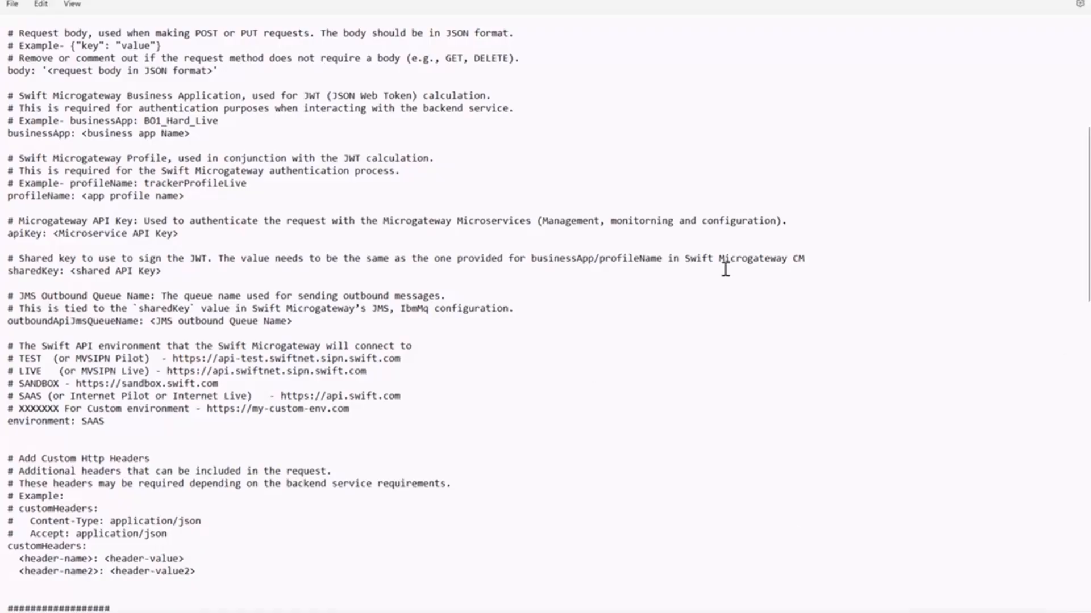
scroll(484, 263, down, 11)
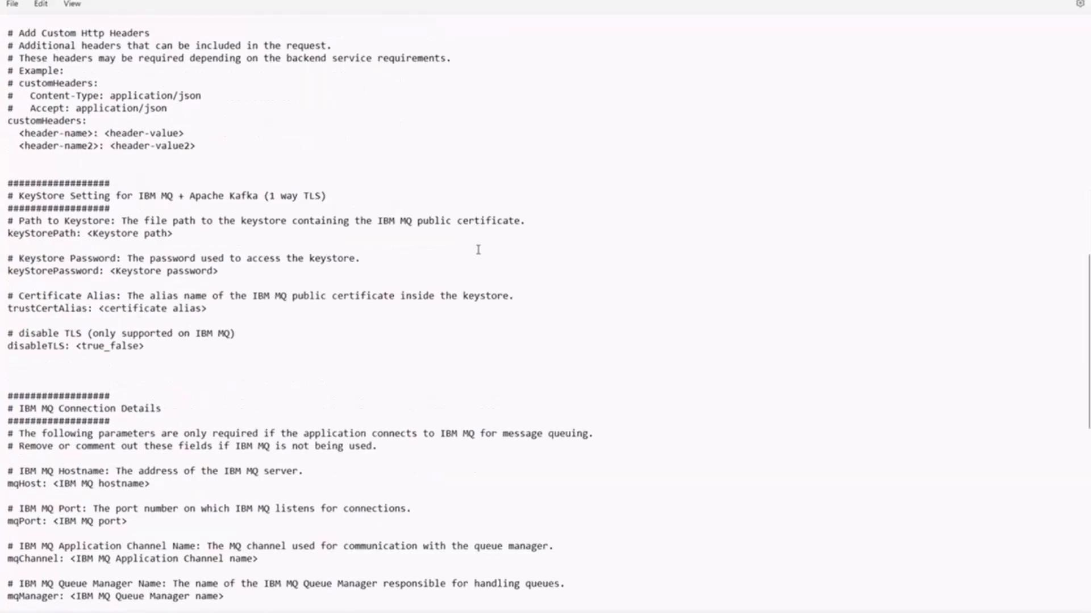
scroll(478, 250, down, 7)
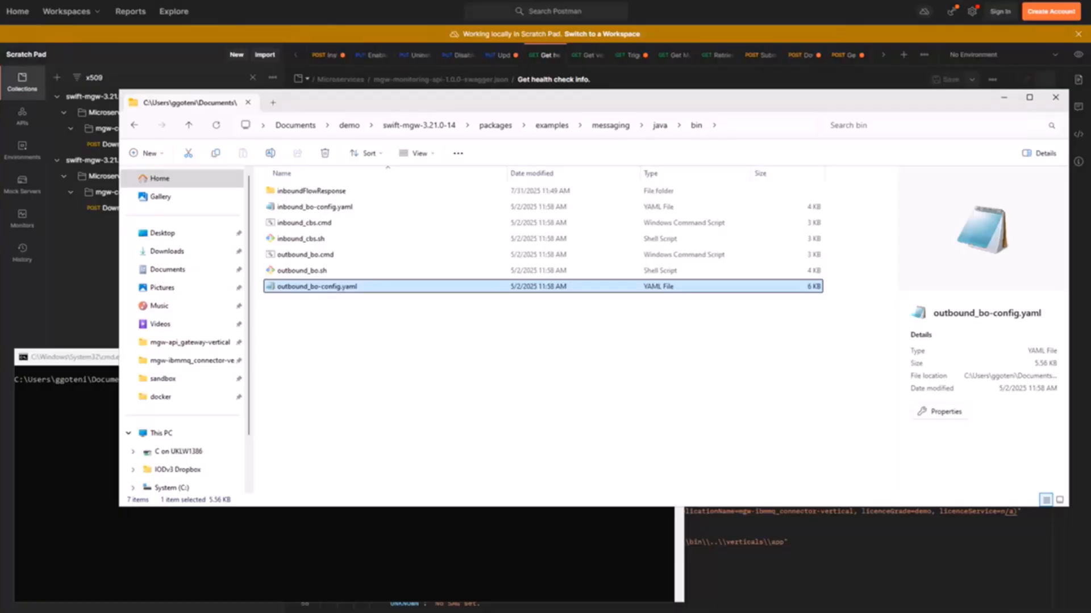
Rename the template outbound_bo-config.yaml in the bin folder as xoutbound_bo-config.yaml.
click(280, 290)
click(280, 290)
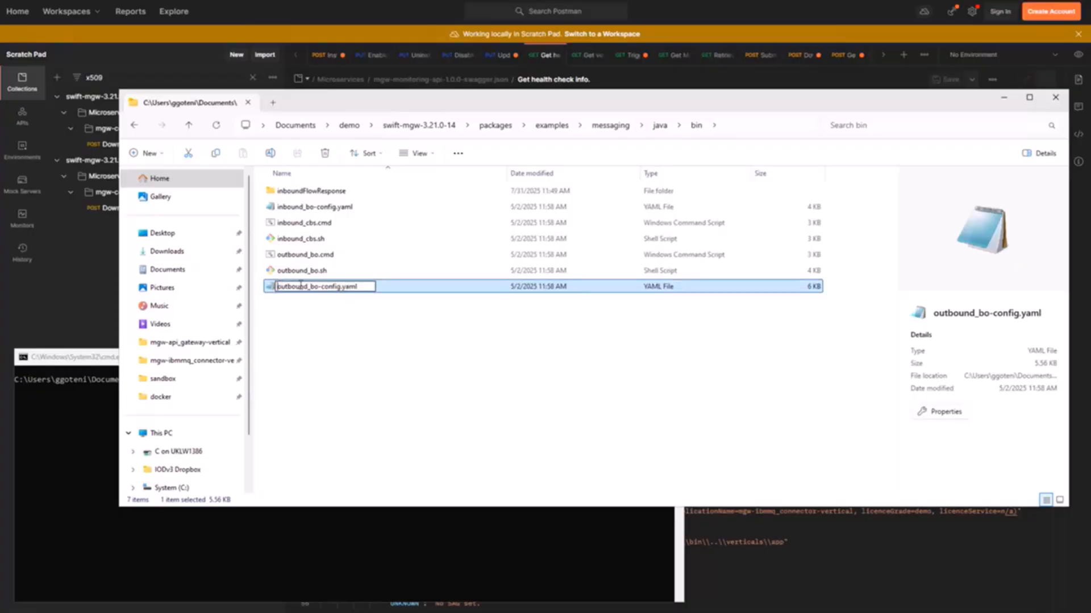
text(x)
click(402, 486)
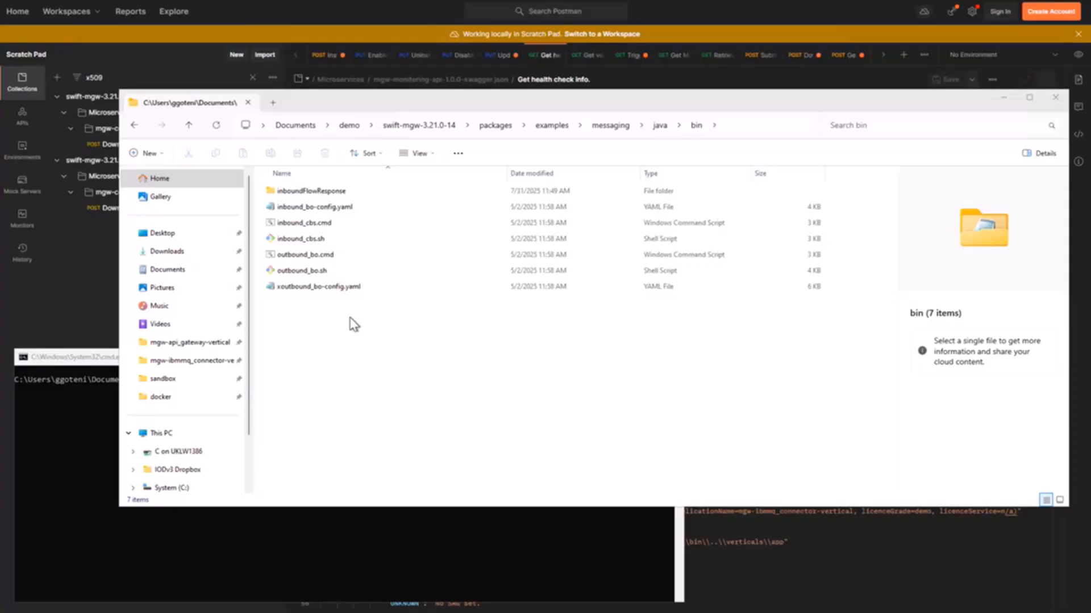
Copy the prepared outbound_bo-config.yaml file into the java example's bin folder.
key(ctrl+c)
click(415, 380)
key(ctrl+v)
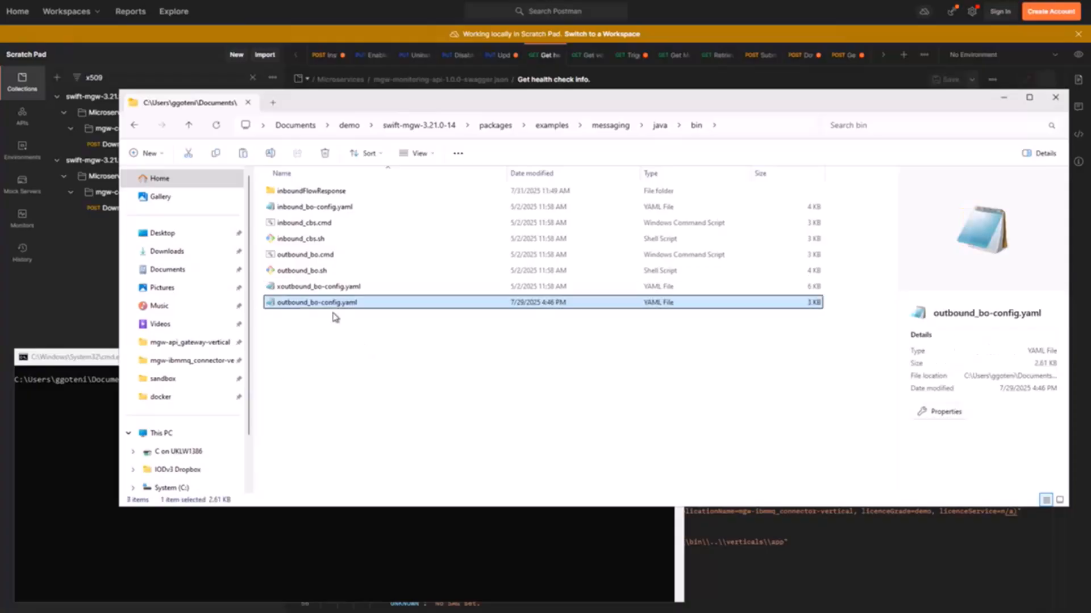
Open the prepared outbound_bo-config.yaml from the bin folder in a maximised Notepad window with enlarged text.
double_click(318, 306)
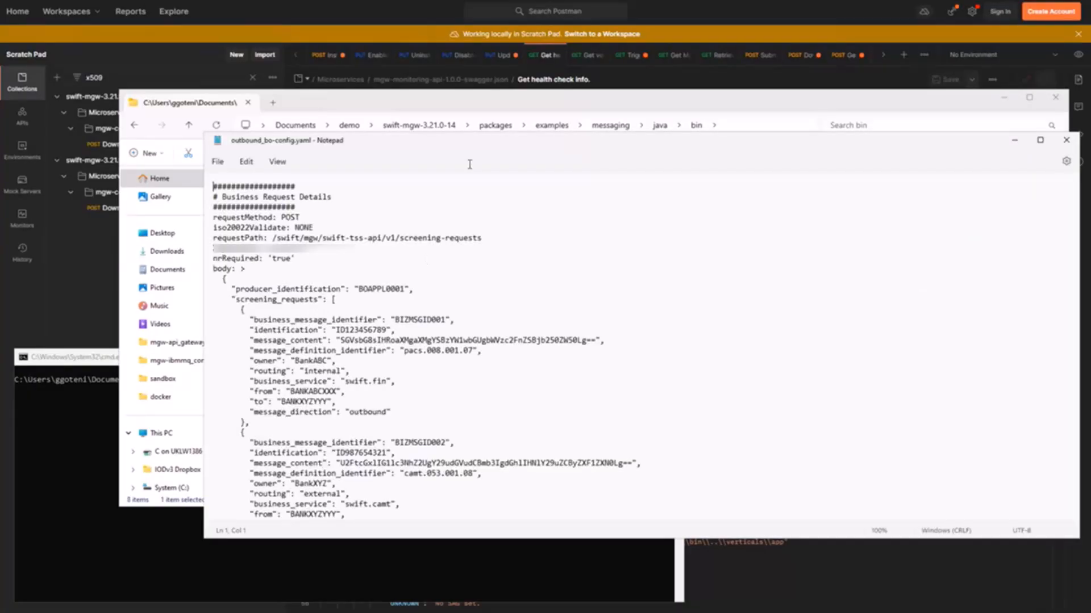
double_click(470, 146)
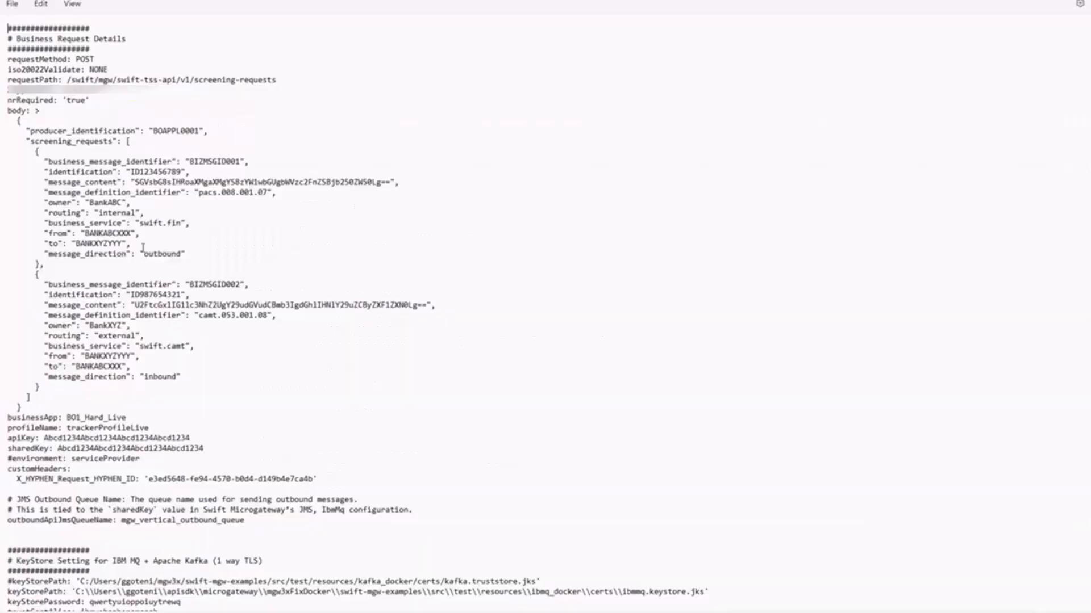
scroll(131, 222, up, 11)
scroll(101, 37, up, 1)
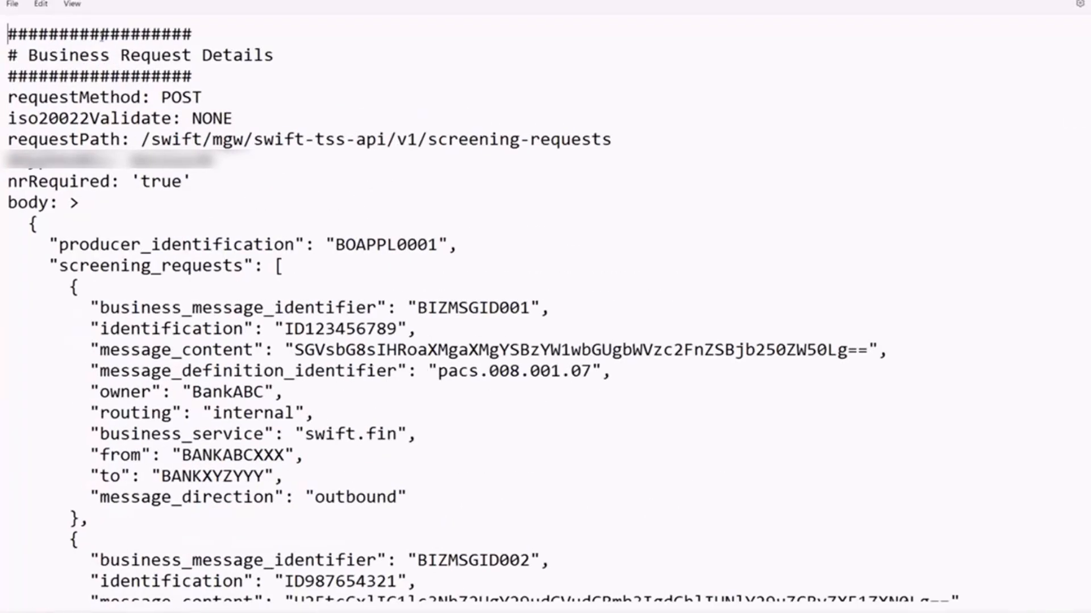
scroll(159, 143, up, 1)
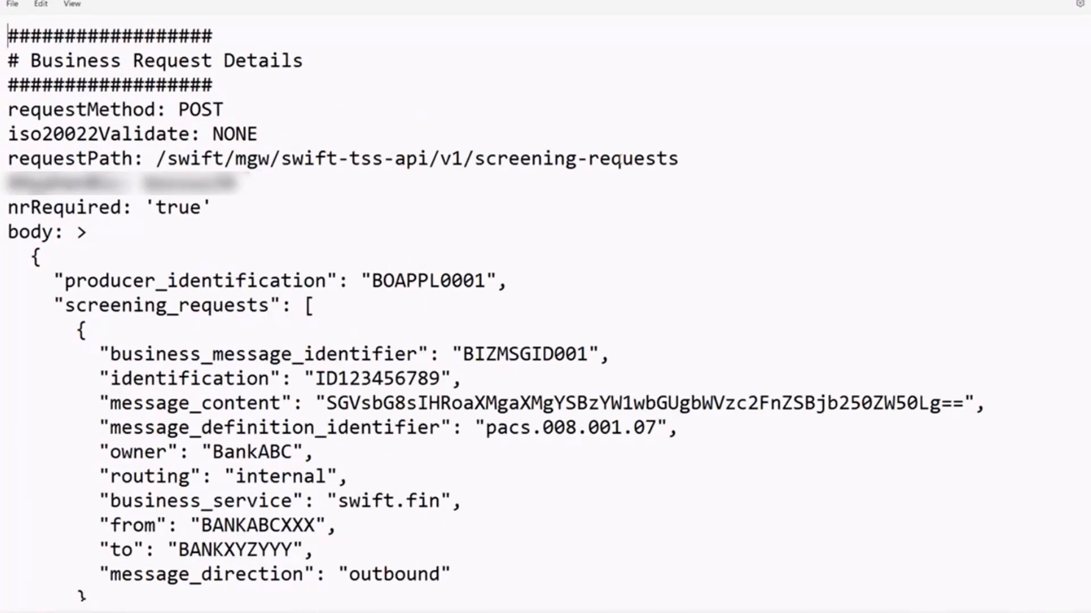
Examine the screening-requests request path and the two screening request entries in the configuration's message body.
drag(679, 158, 394, 161)
drag(362, 159, 236, 161)
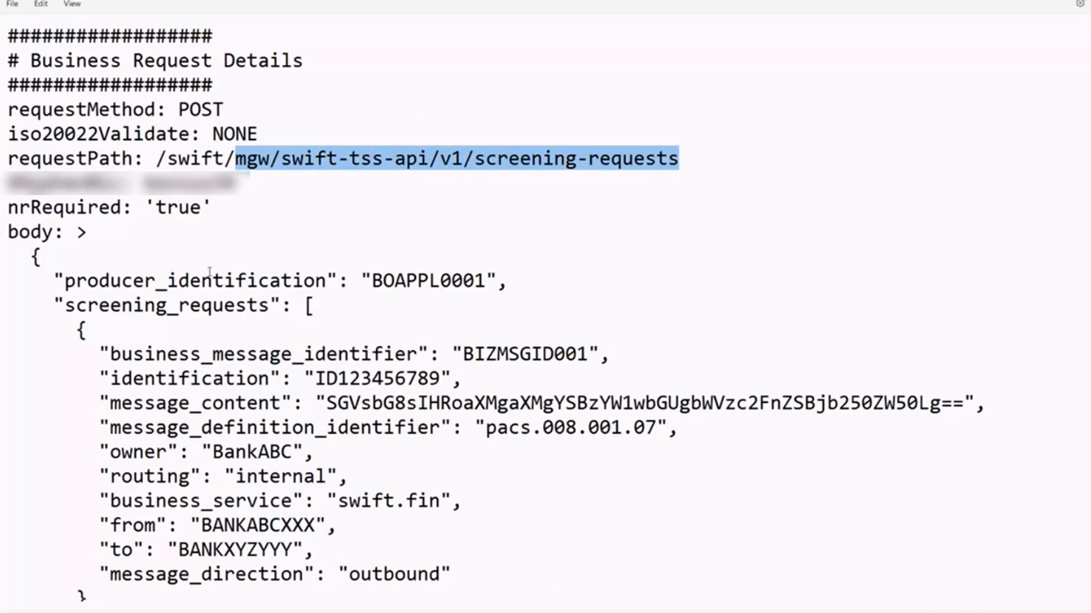
scroll(234, 338, down, 7)
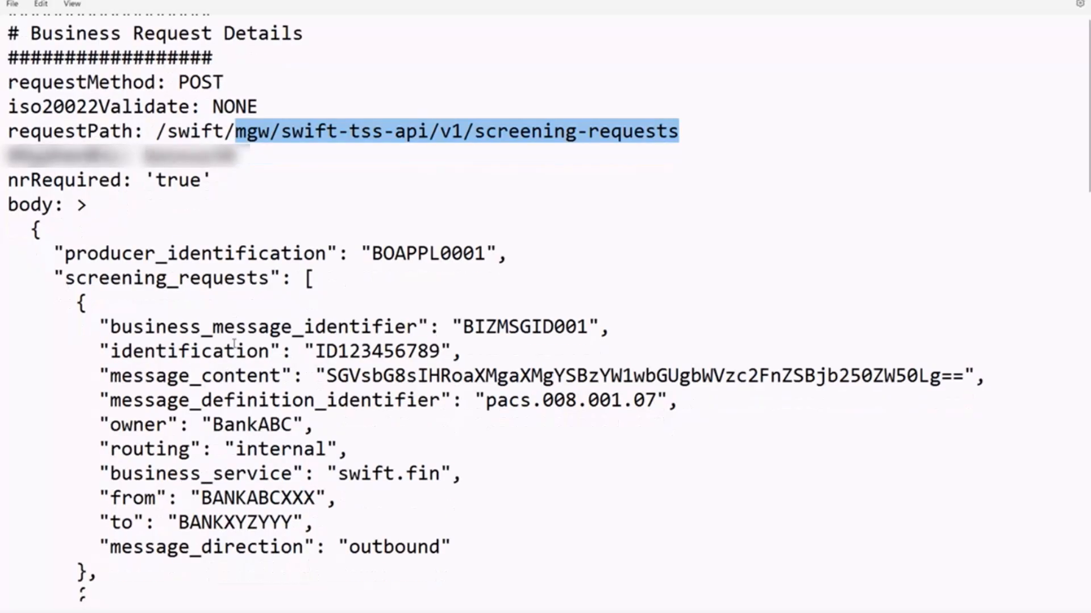
scroll(254, 161, up, 2)
scroll(254, 161, up, 2)
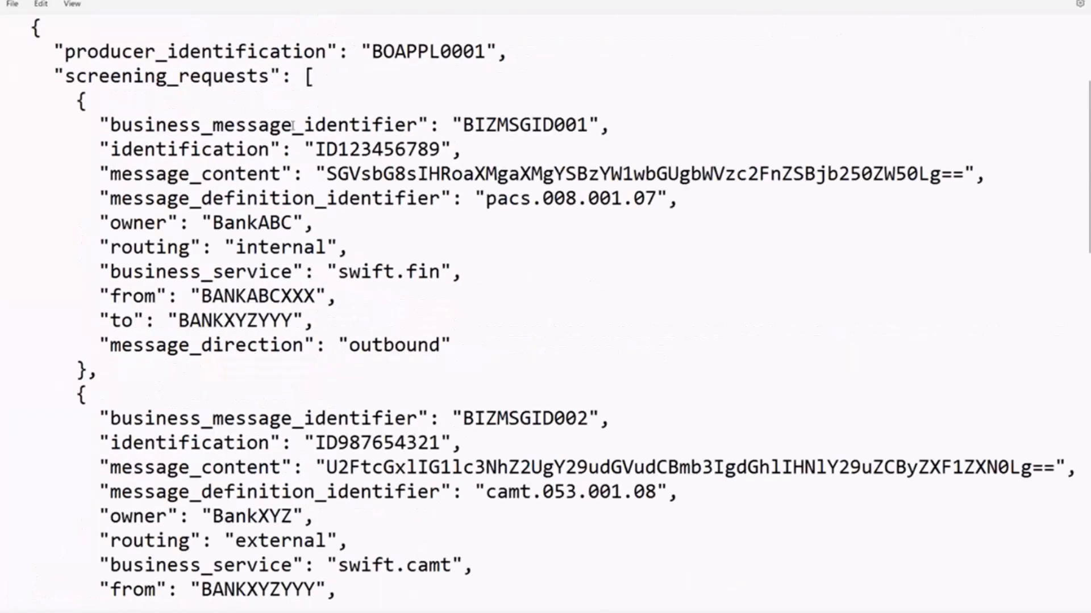
scroll(322, 250, down, 2)
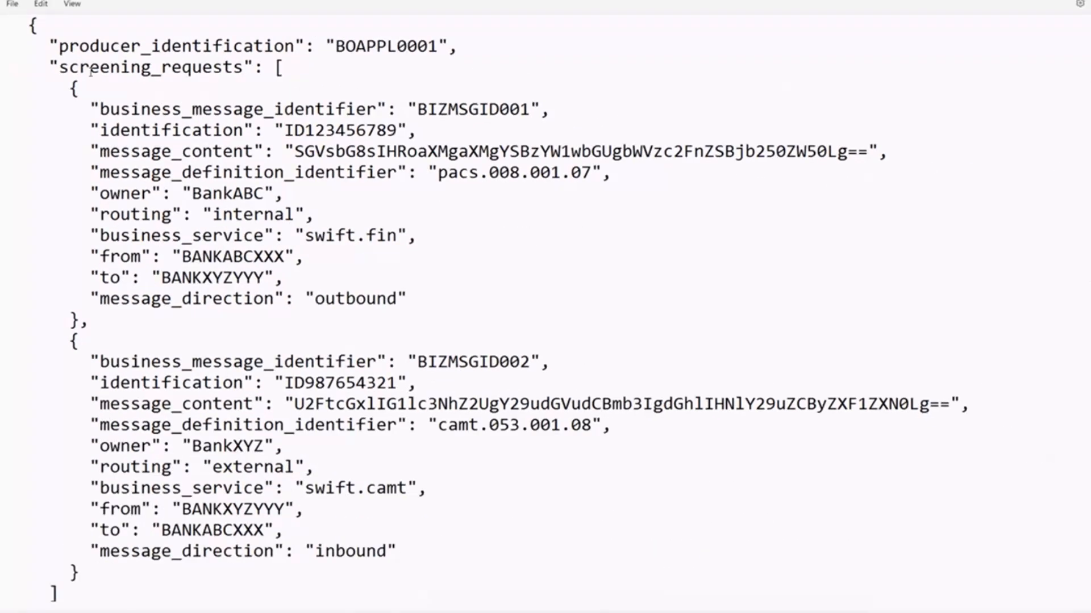
scroll(210, 149, up, 1)
scroll(109, 174, down, 7)
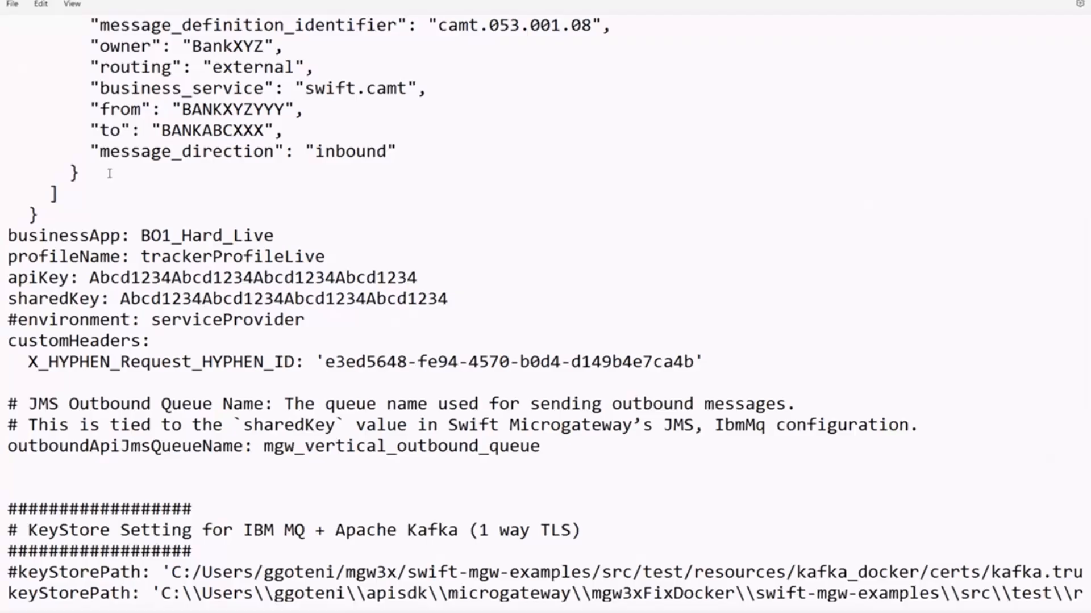
Examine the business application, profile, key, keystore and IBM MQ connection settings in outbound_bo-config.yaml.
scroll(109, 174, down, 2)
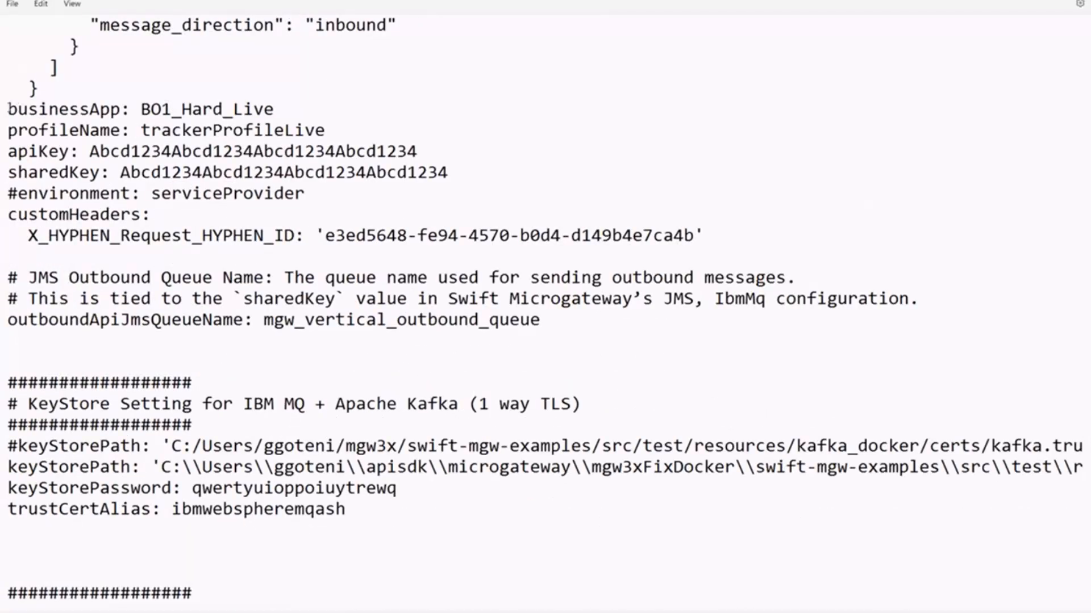
drag(8, 109, 561, 166)
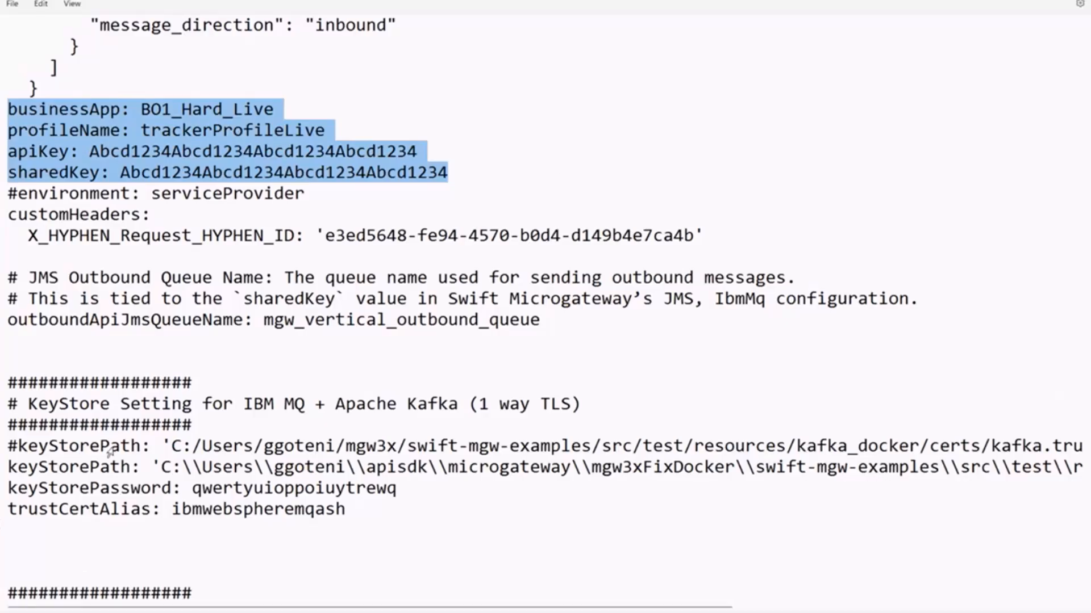
scroll(94, 482, down, 5)
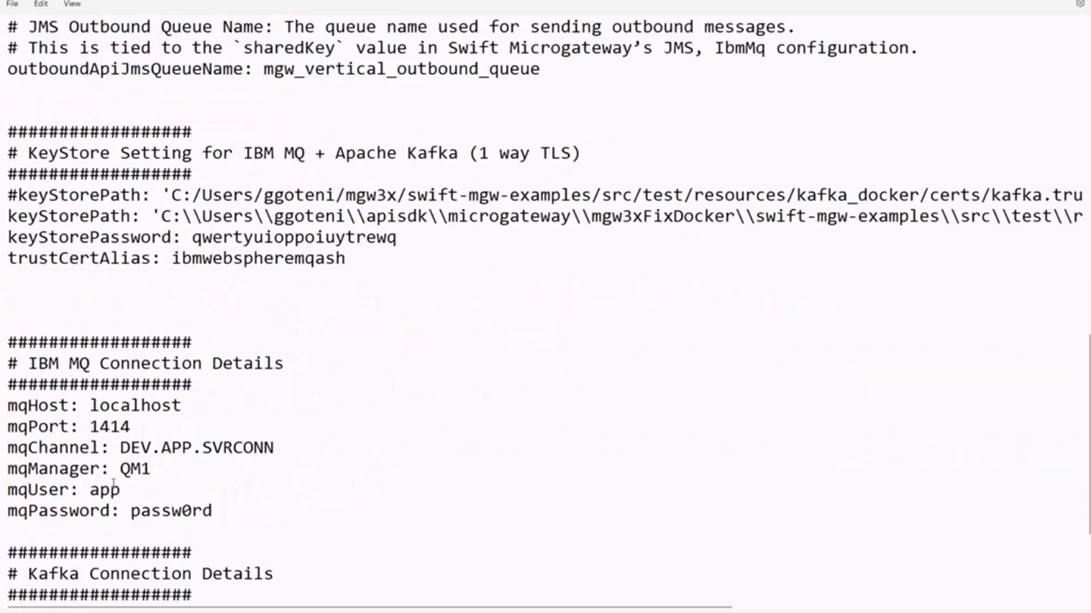
scroll(138, 429, down, 2)
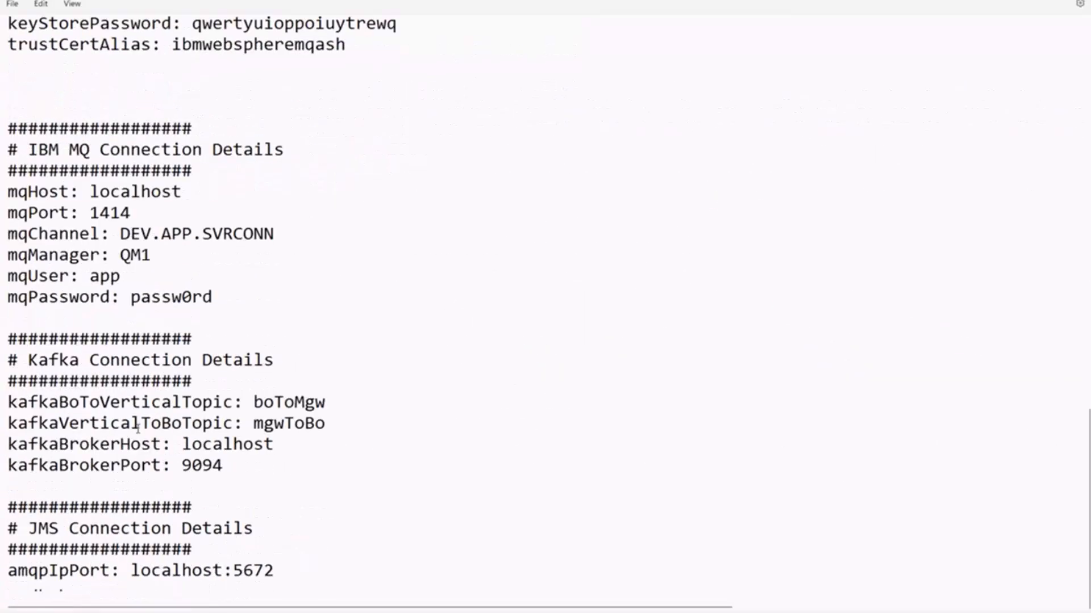
drag(213, 297, 8, 120)
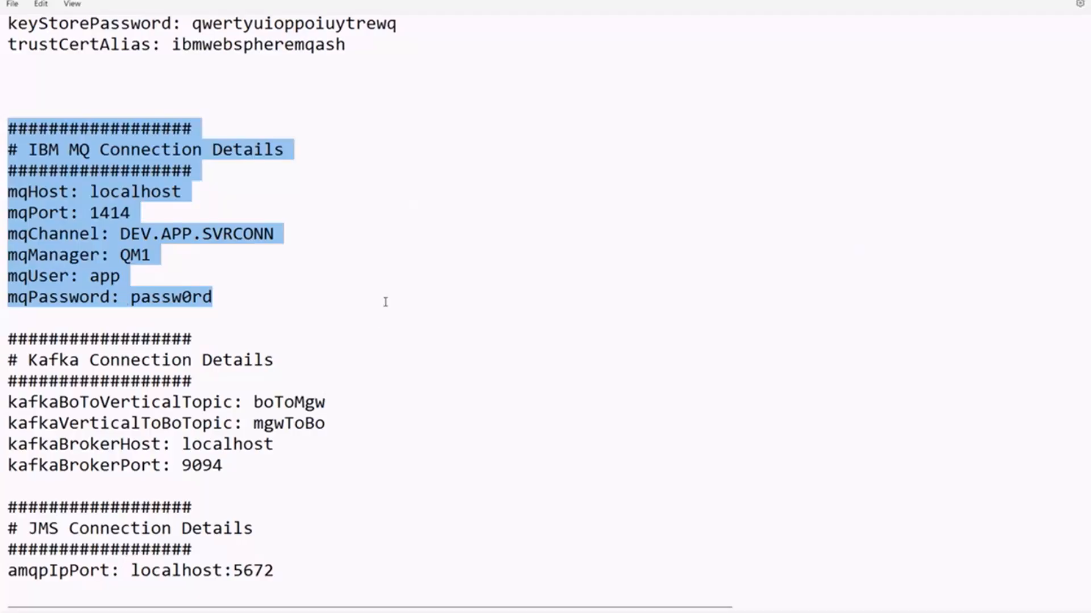
scroll(385, 302, up, 13)
scroll(385, 304, down, 13)
scroll(385, 304, up, 1)
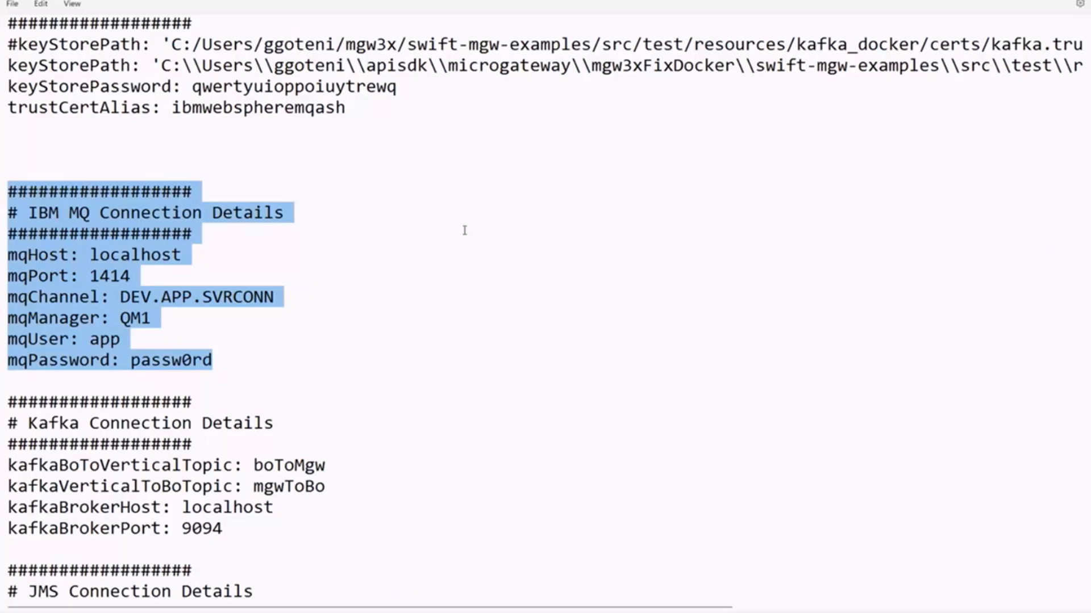
Set nrRequired to 'false' in the business request details of outbound_bo-config.yaml.
scroll(521, 237, up, 10)
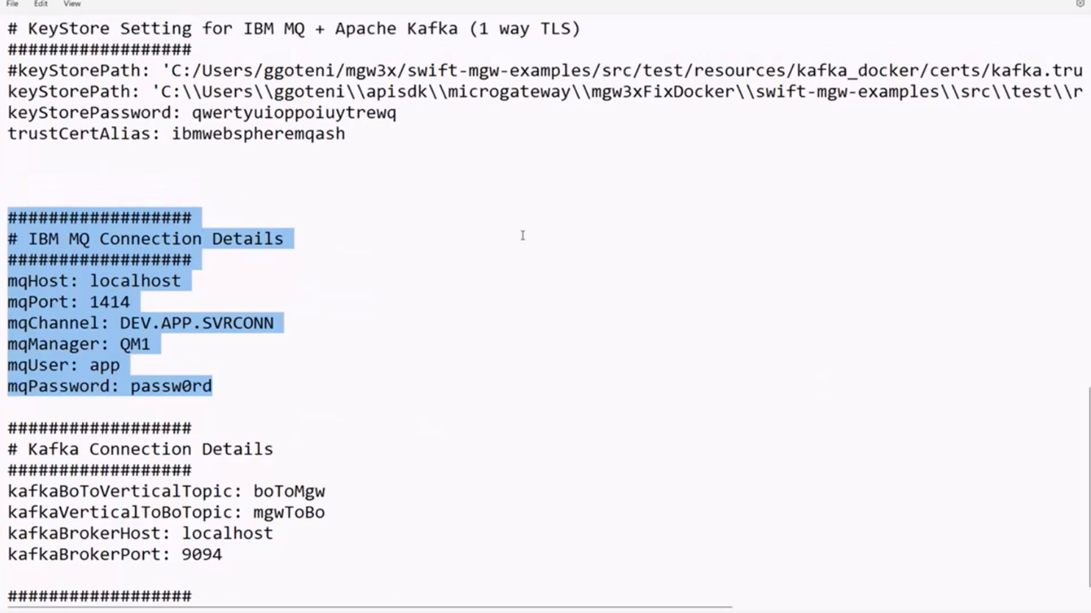
scroll(524, 238, down, 5)
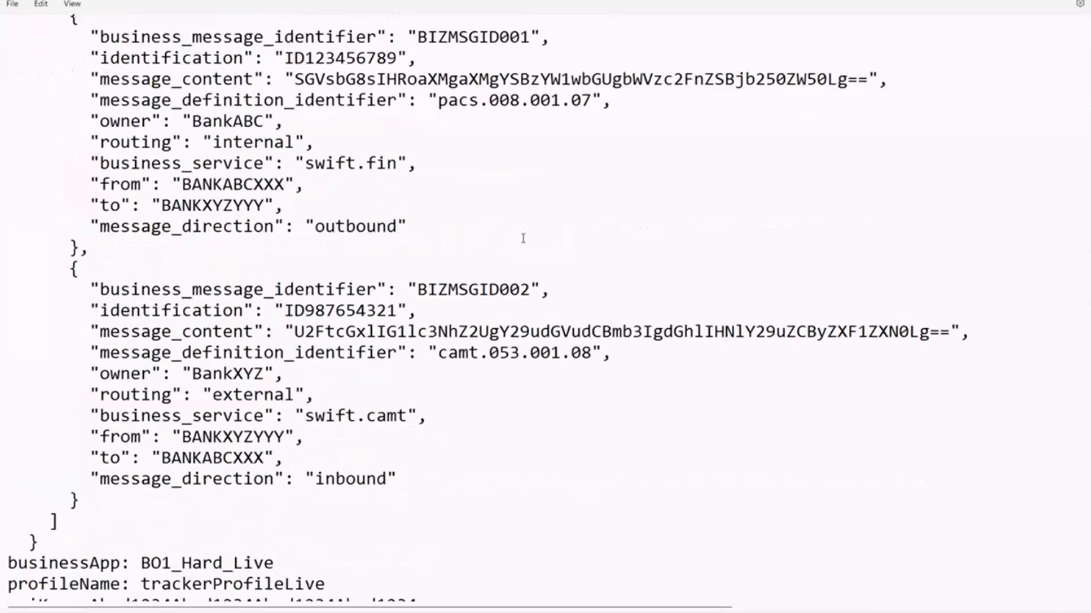
scroll(523, 238, down, 2)
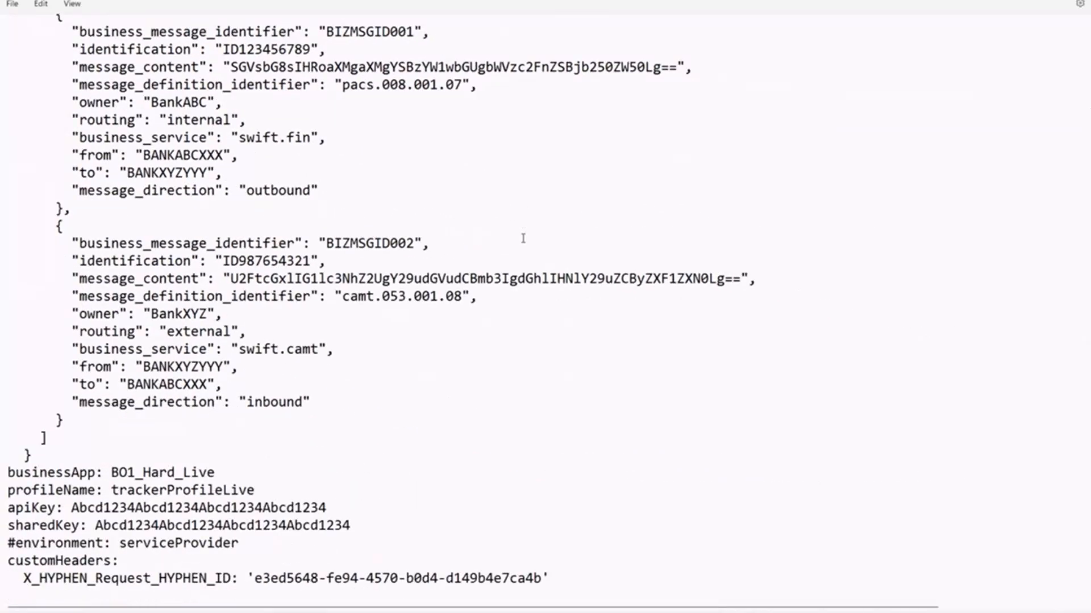
scroll(523, 238, down, 1)
scroll(523, 238, up, 2)
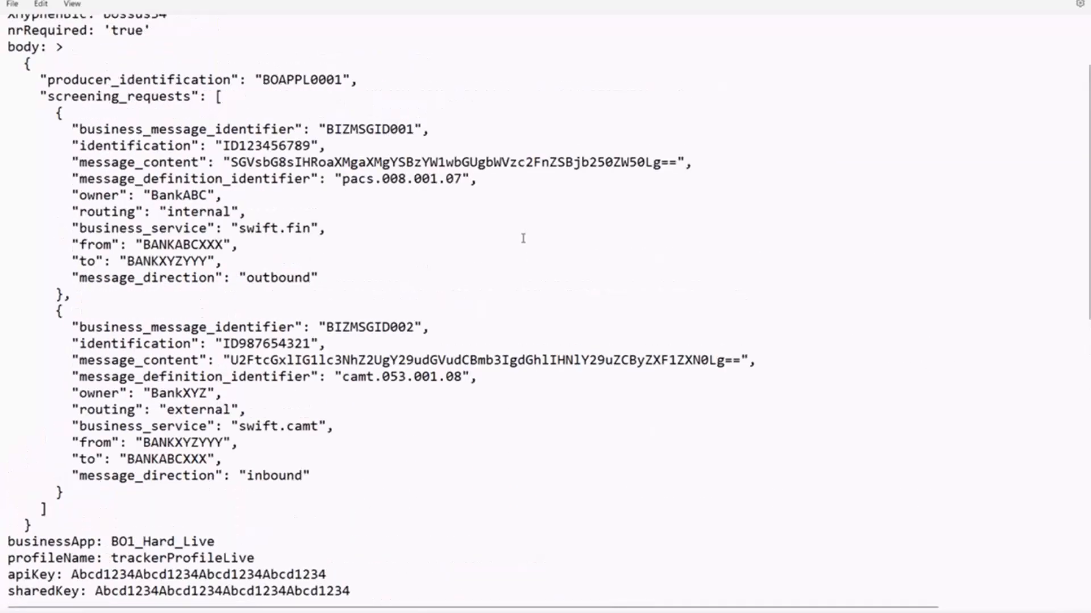
scroll(523, 238, down, 2)
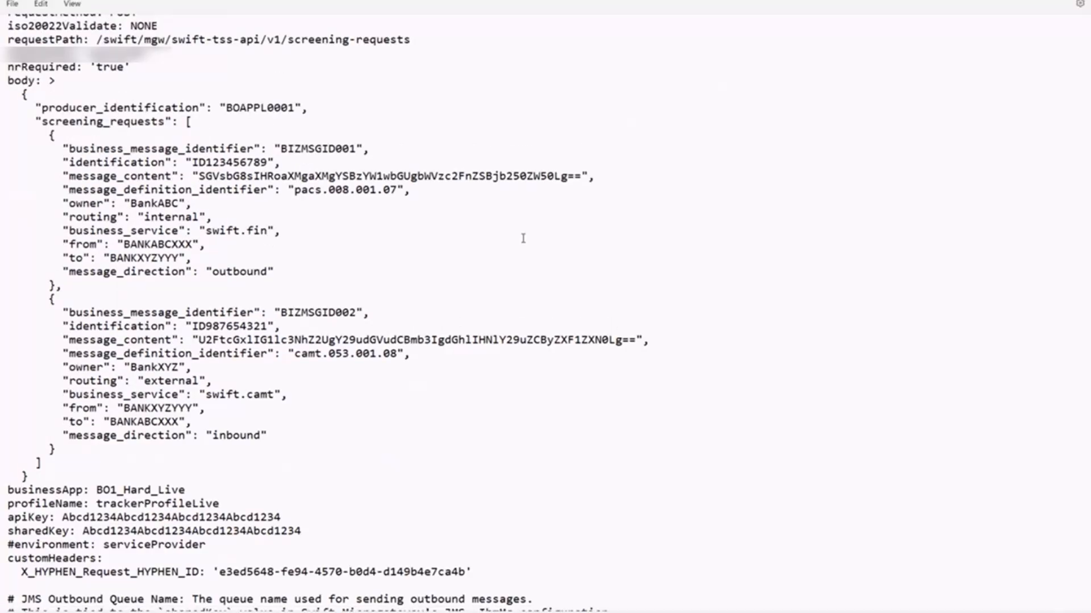
scroll(542, 230, up, 2)
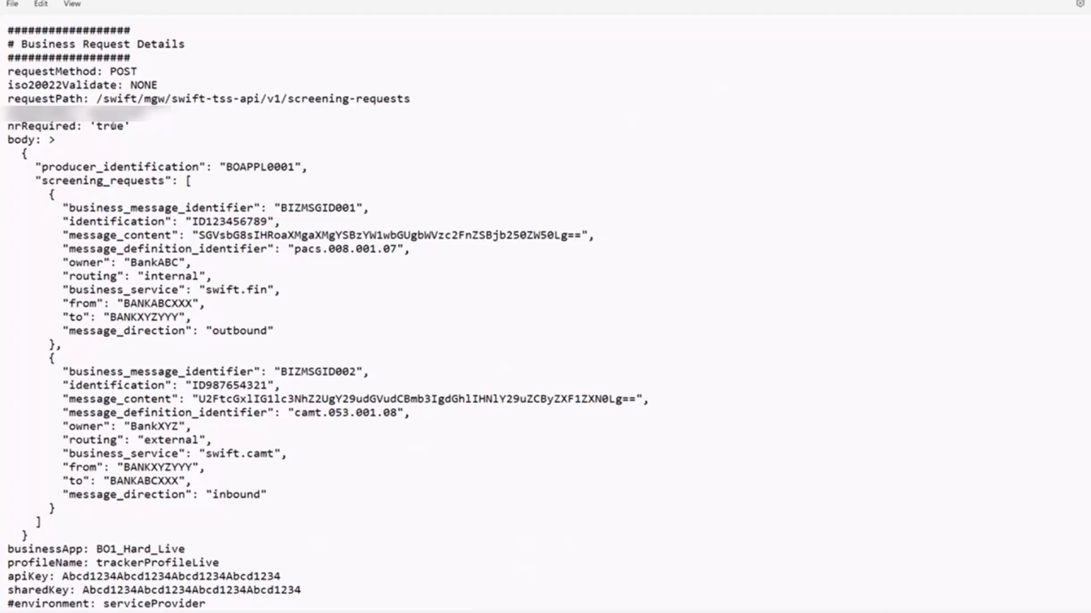
double_click(113, 126)
text(false)
Review the outbound queue name, keystore and connection settings, and save and close outbound_bo-config.yaml.
scroll(379, 243, down, 2)
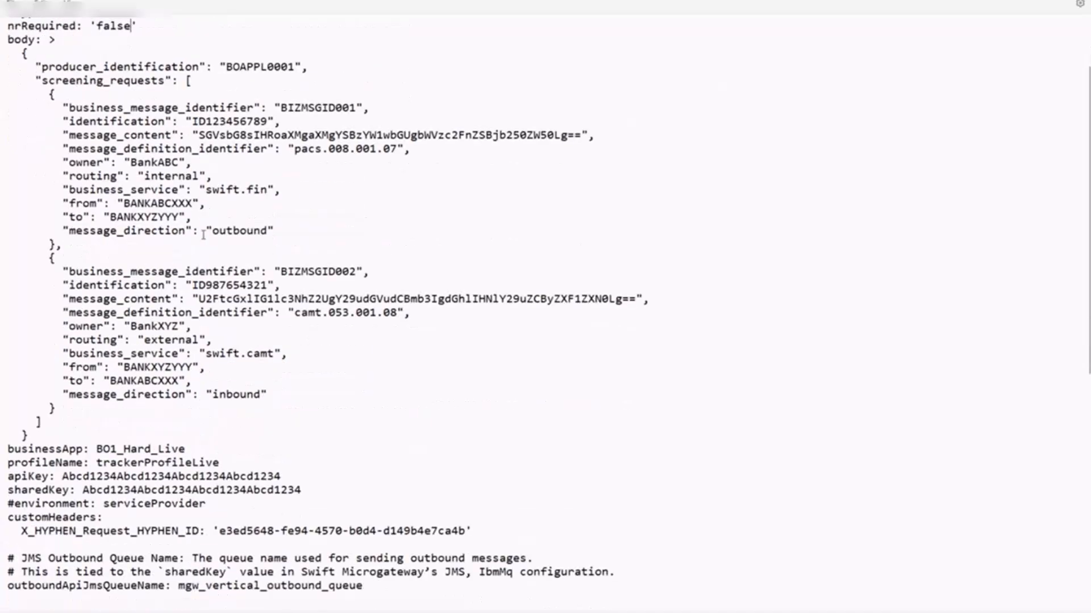
scroll(465, 247, down, 1)
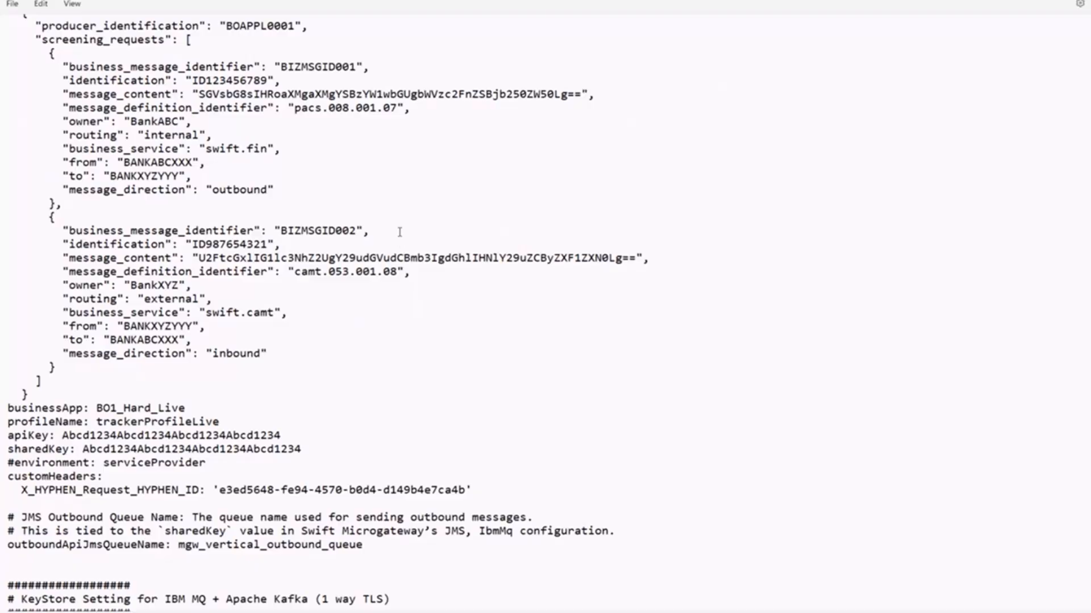
scroll(577, 400, down, 2)
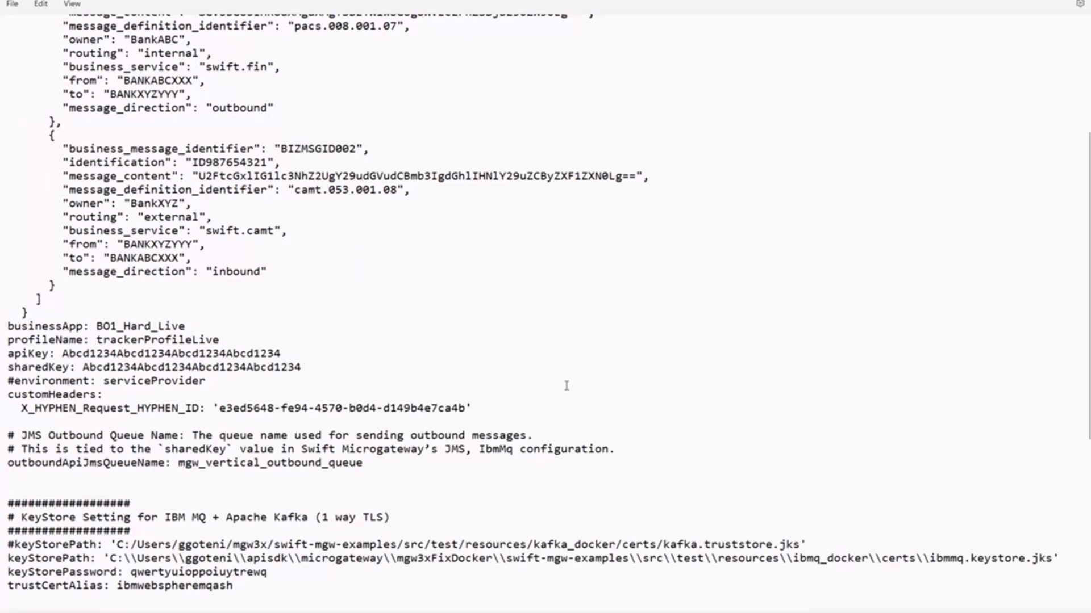
scroll(566, 386, down, 1)
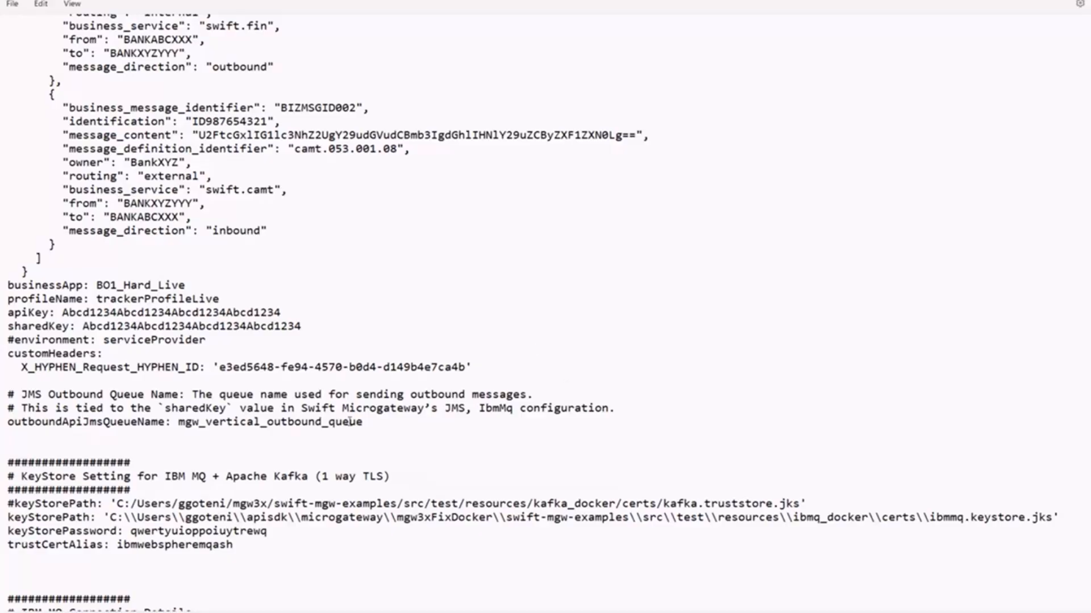
scroll(350, 421, down, 1)
scroll(349, 420, down, 5)
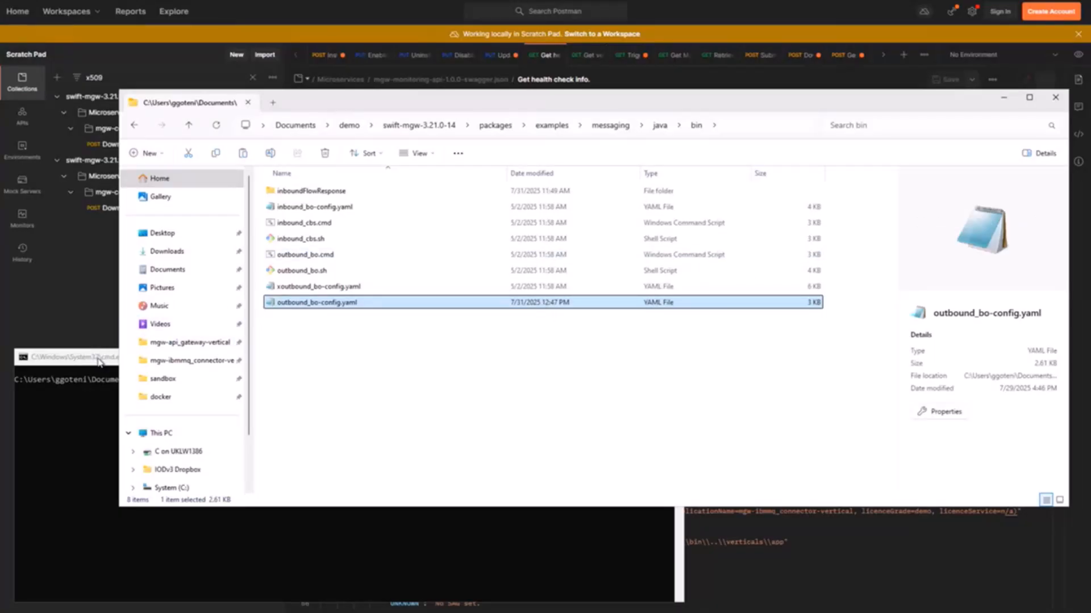
Bring the Command Prompt for the java example's bin folder to the front in full screen with enlarged text.
drag(98, 364, 213, 281)
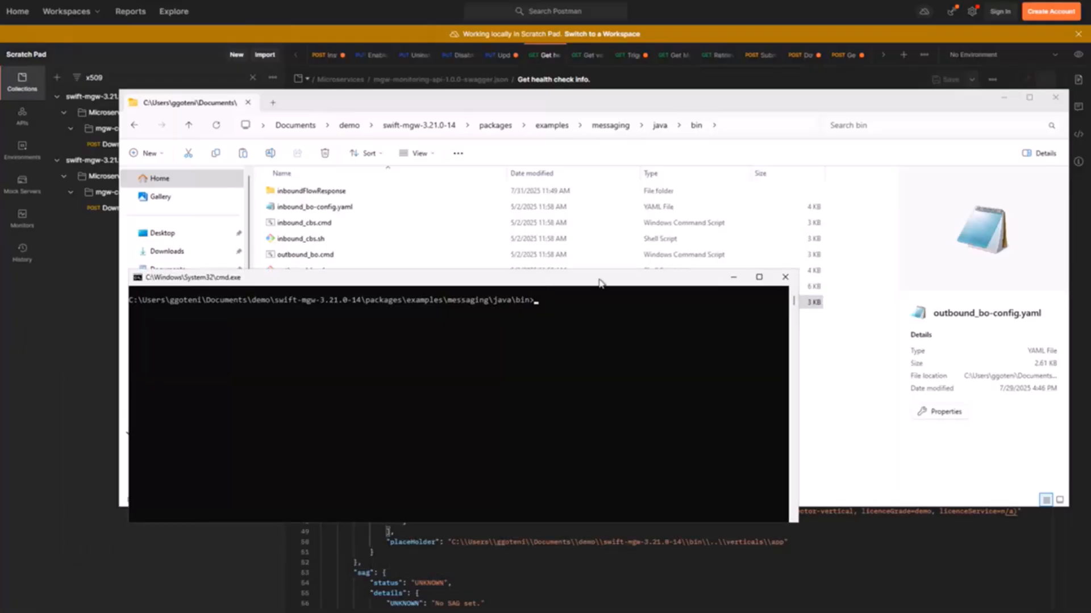
key(alt+Return)
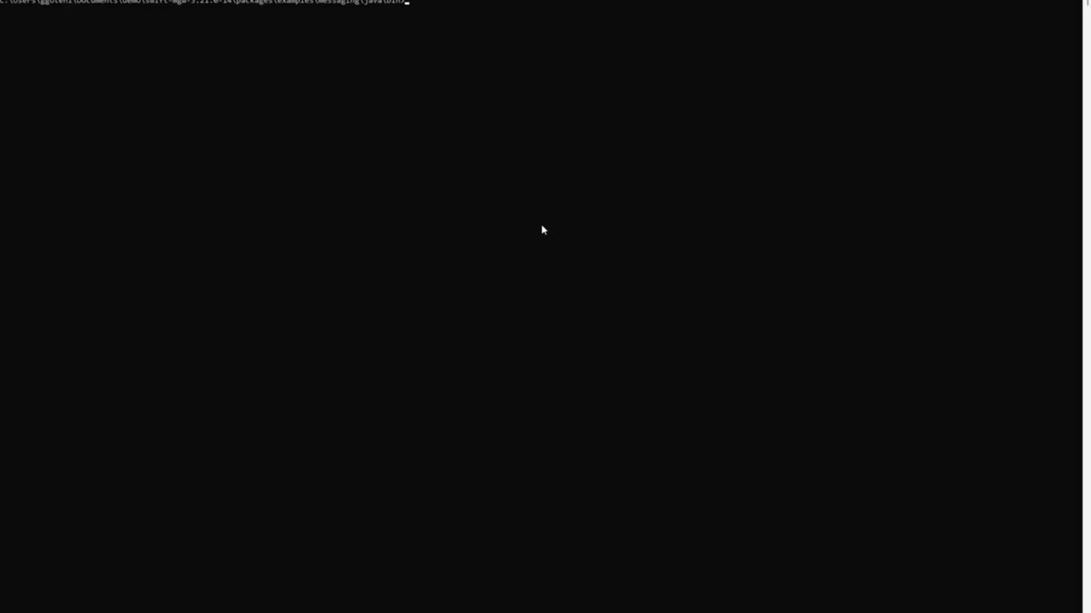
ctrl+scroll(542, 226, up, 3)
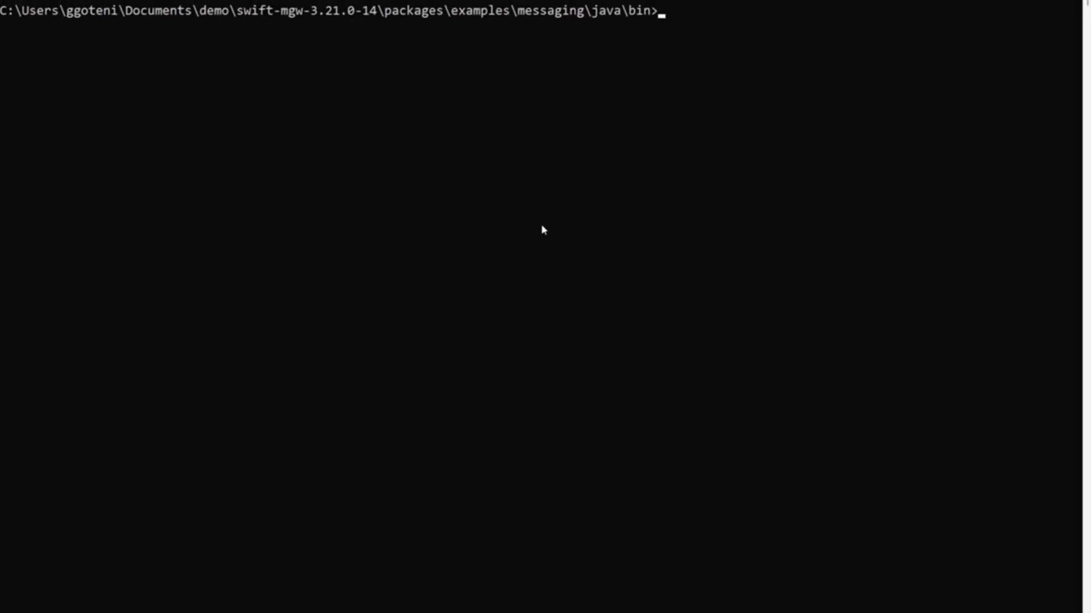
Recall the command outbound_bo.cmd -ibmMq from the history and run it to start the outbound example.
key(Up)
key(Up)
key(Down)
key(Up)
key(Down)
key(Down)
key(Left)
key(Left)
key(Left)
key(Left)
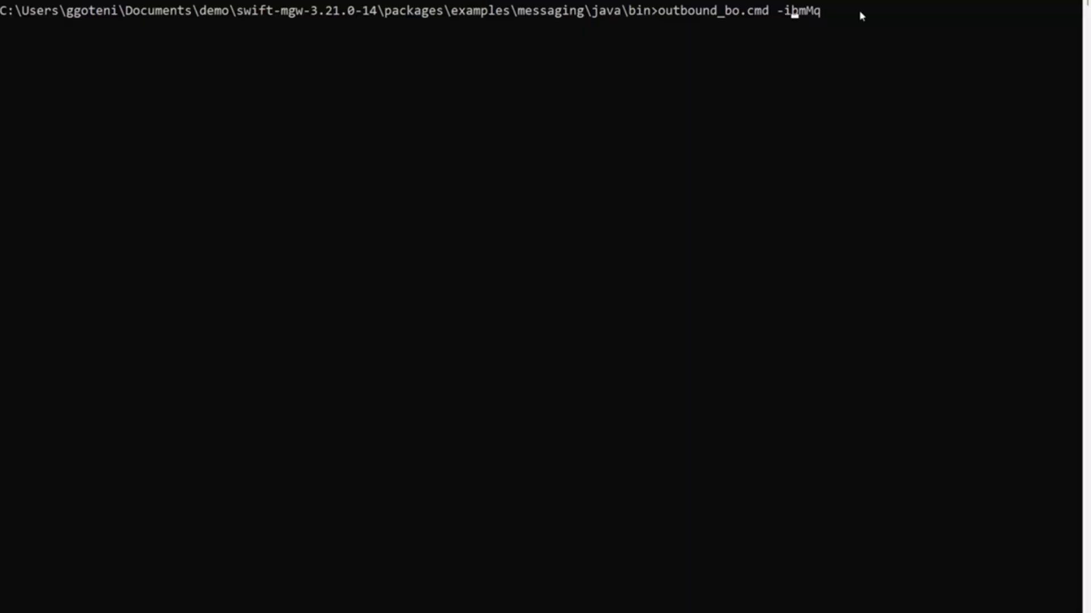
key(End)
key(Return)
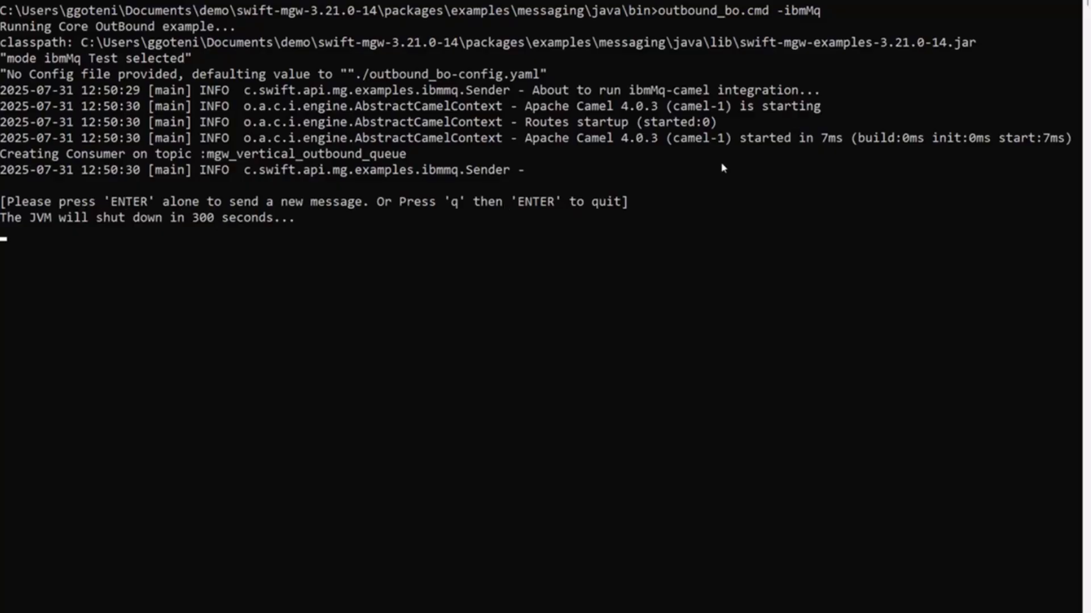
Send a new message through the IBM MQ outbound example and examine the status reply in the output.
key(Return)
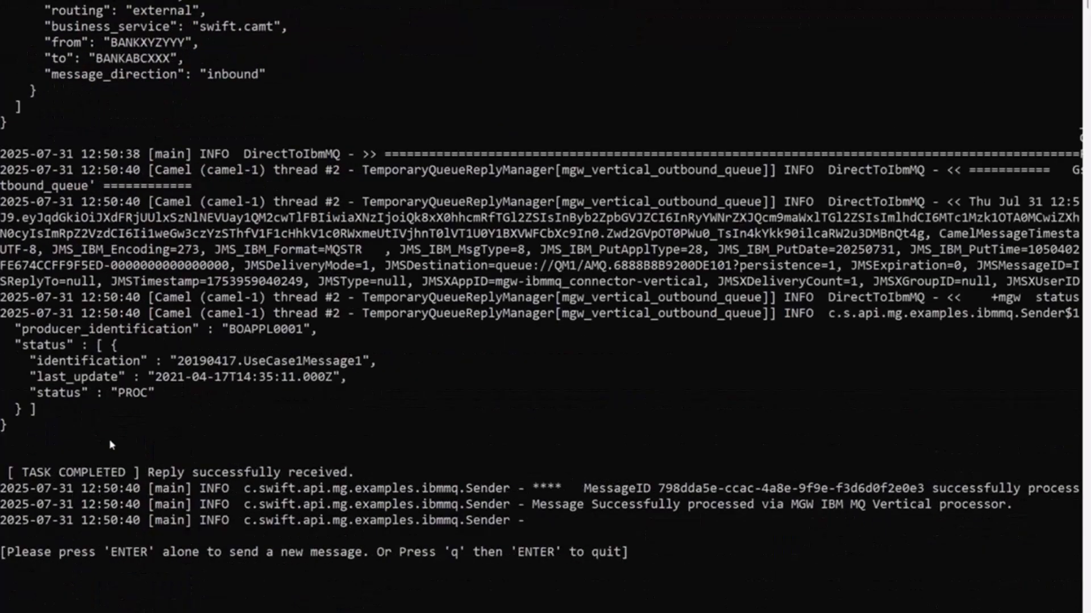
drag(8, 329, 111, 430)
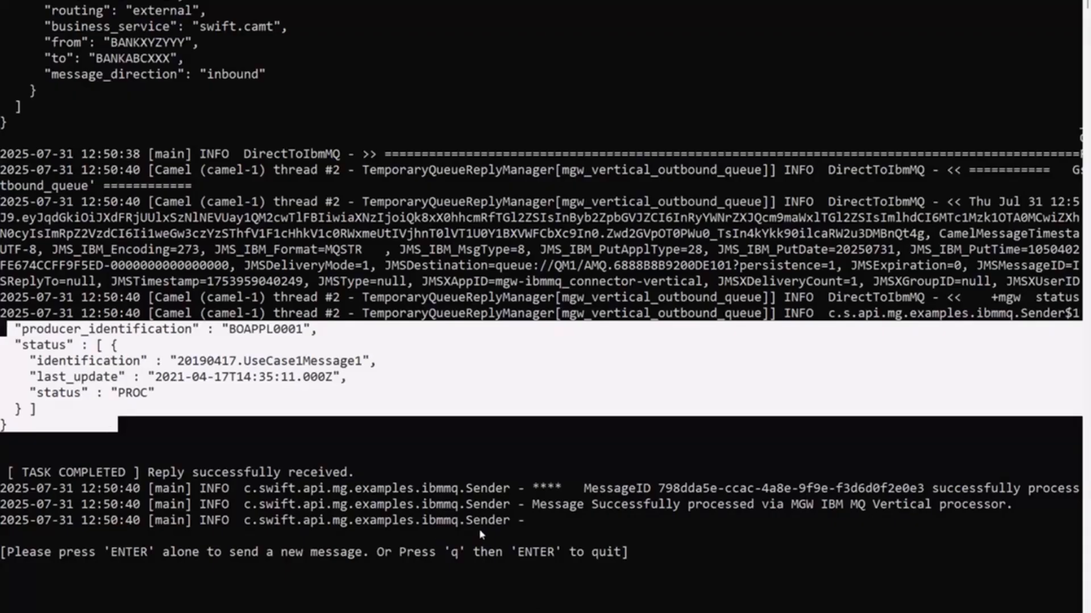
drag(355, 474, 2, 323)
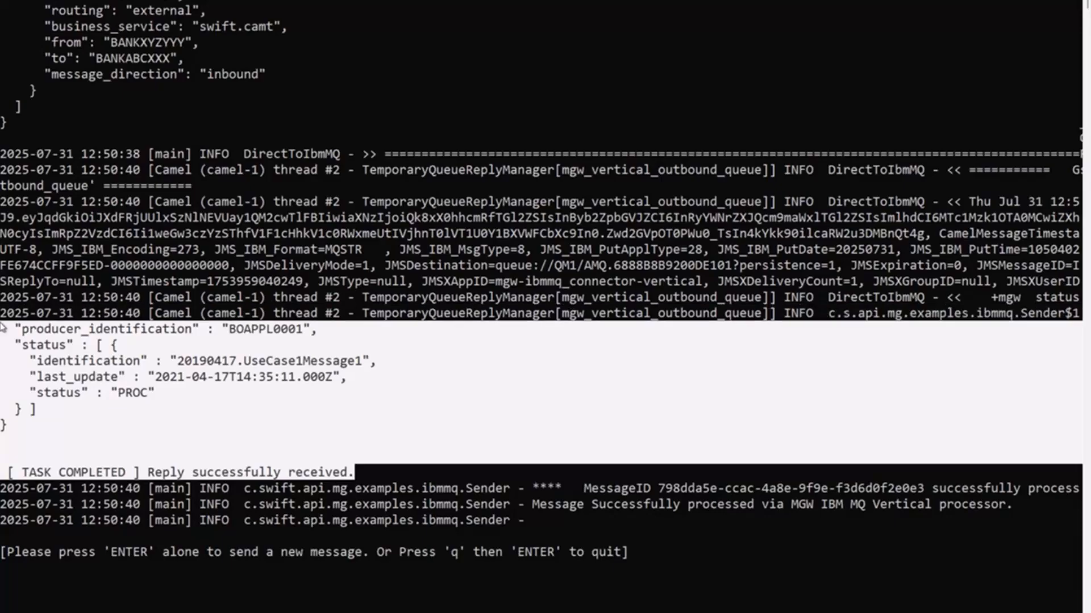
click(106, 392)
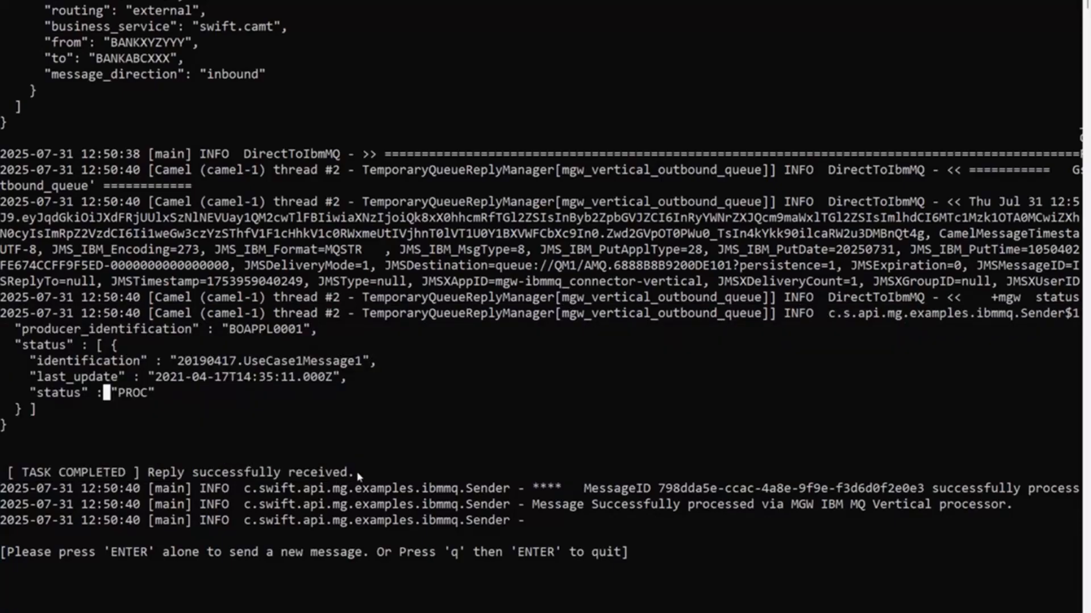
Examine the outbound example's output for the task completion line and the gateway reply status.
drag(361, 476, 3, 473)
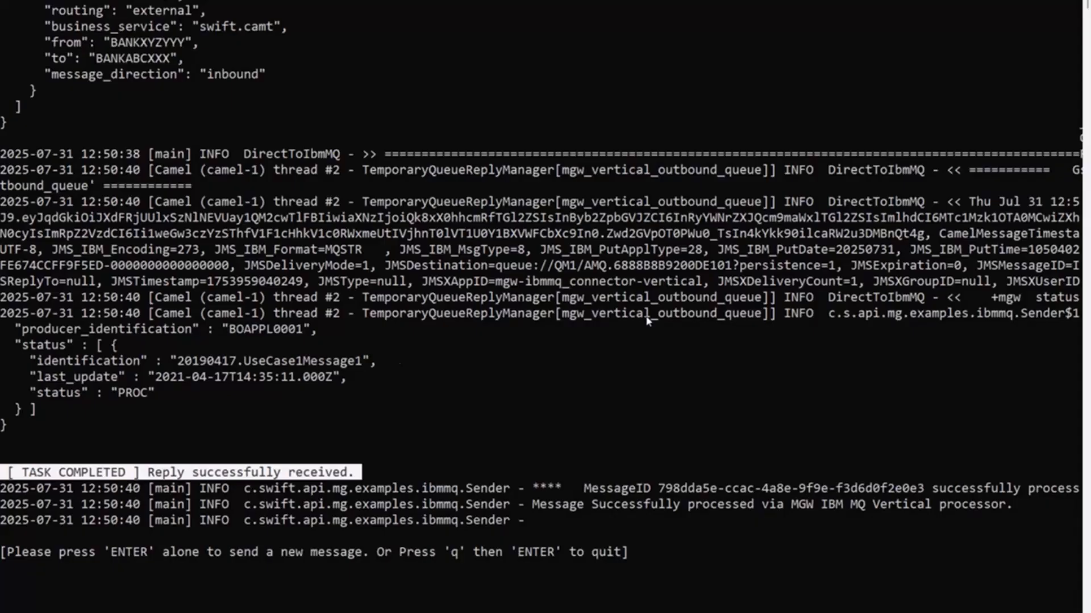
scroll(809, 351, down, 1)
scroll(809, 350, down, 2)
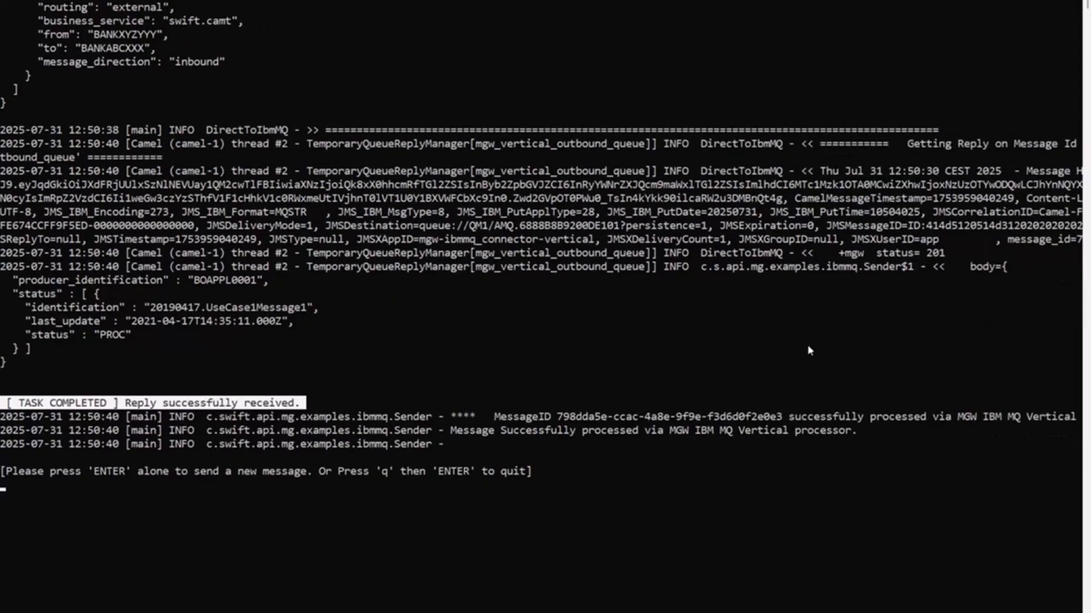
drag(859, 233, 751, 233)
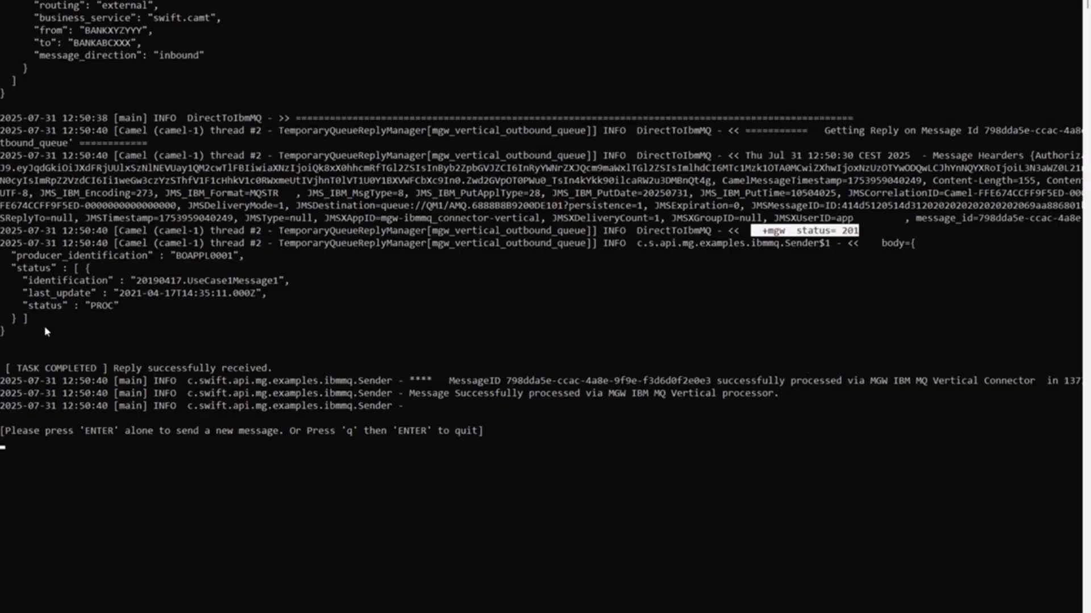
scroll(46, 333, up, 2)
scroll(46, 332, up, 3)
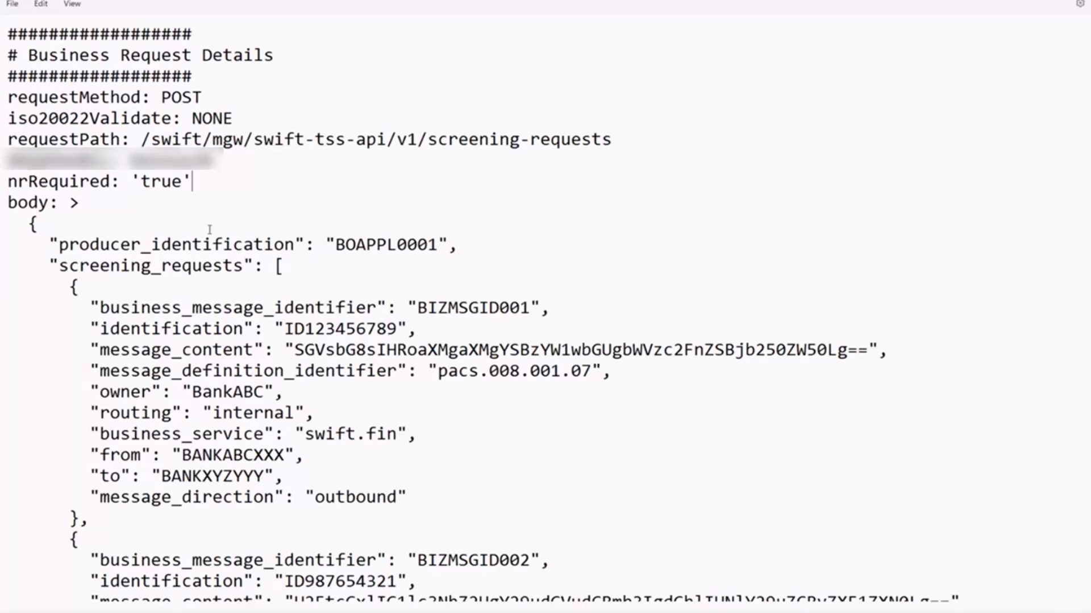
In outbound_bo-config.yaml, set iso20022Validate to REQUEST in the business request details.
scroll(210, 230, down, 15)
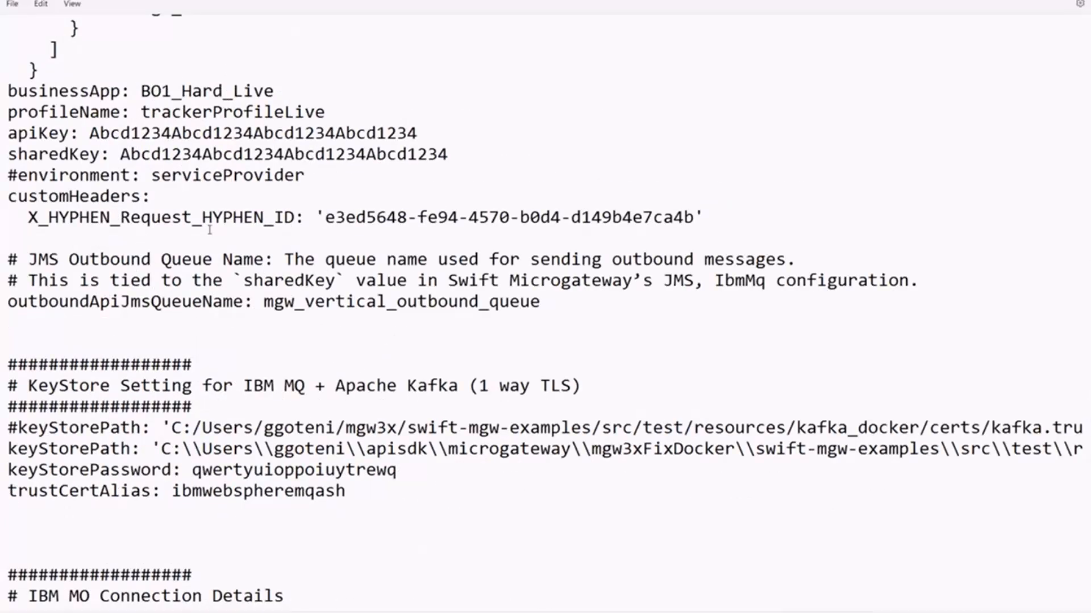
scroll(210, 230, up, 15)
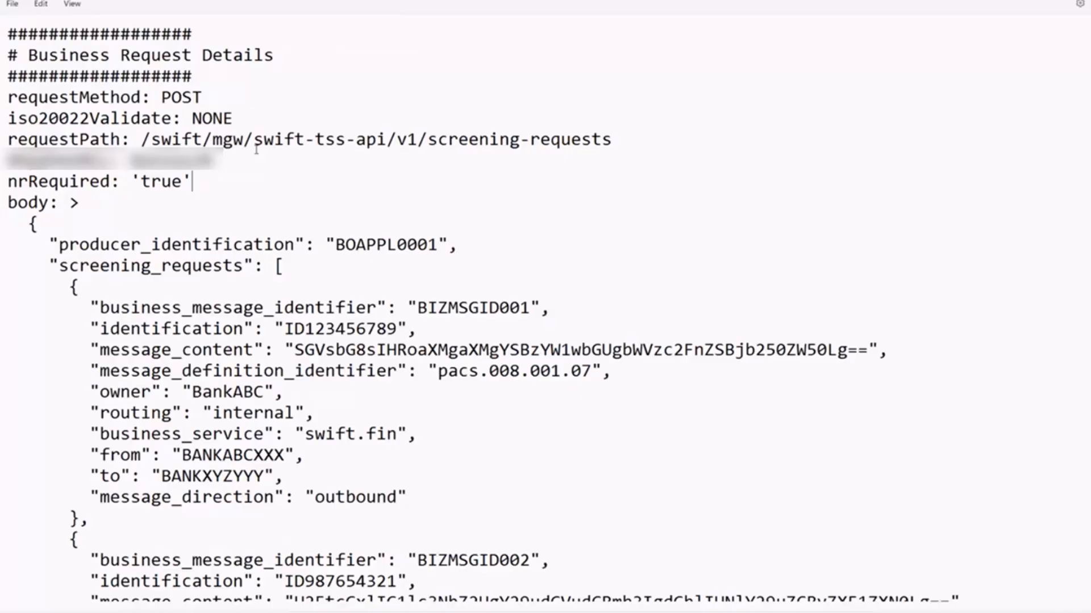
click(294, 96)
double_click(222, 119)
text(REQUEST)
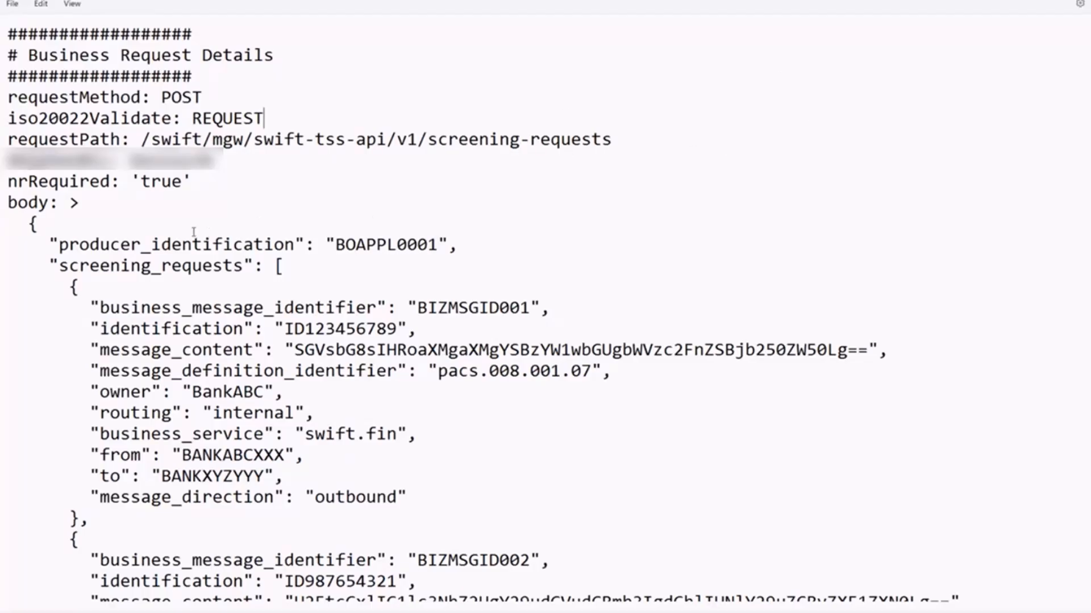
Make the first screening request invalid by appending a long run of A's to its business_service value and X's to its from value.
scroll(308, 233, down, 1)
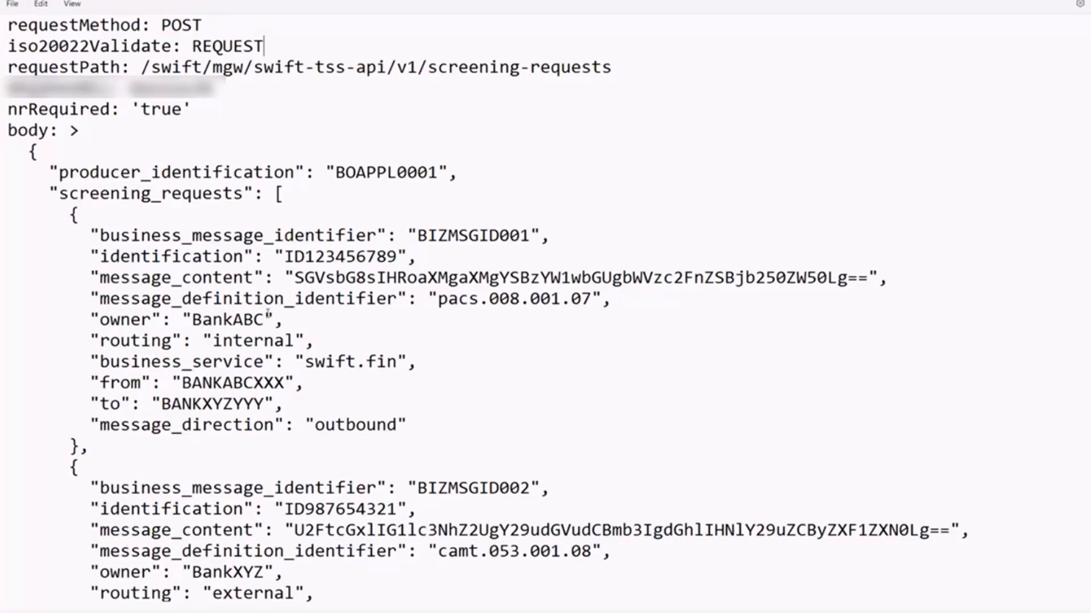
drag(182, 362, 408, 364)
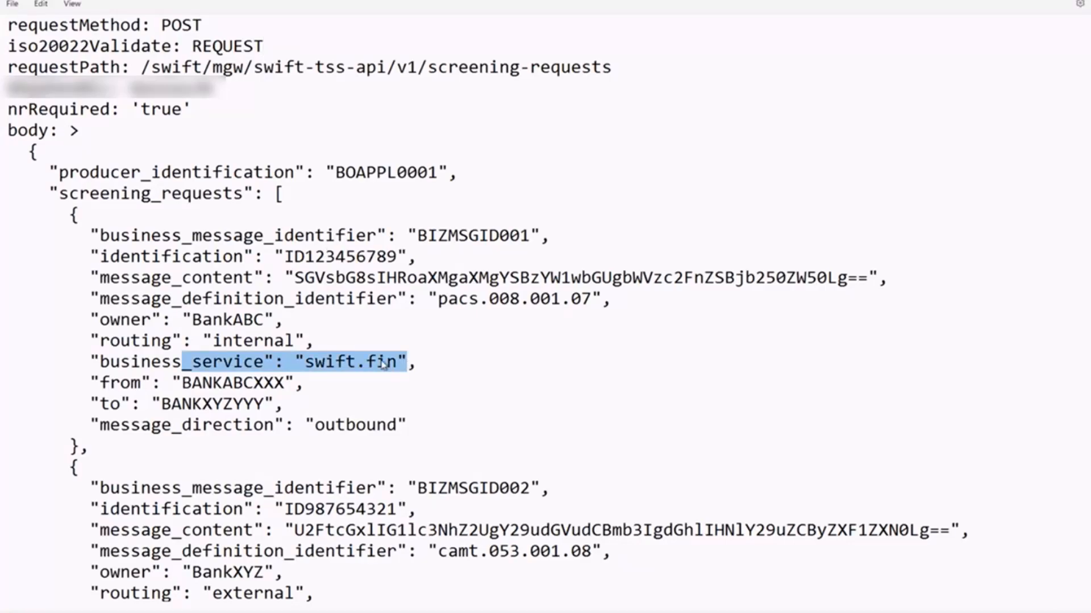
click(398, 362)
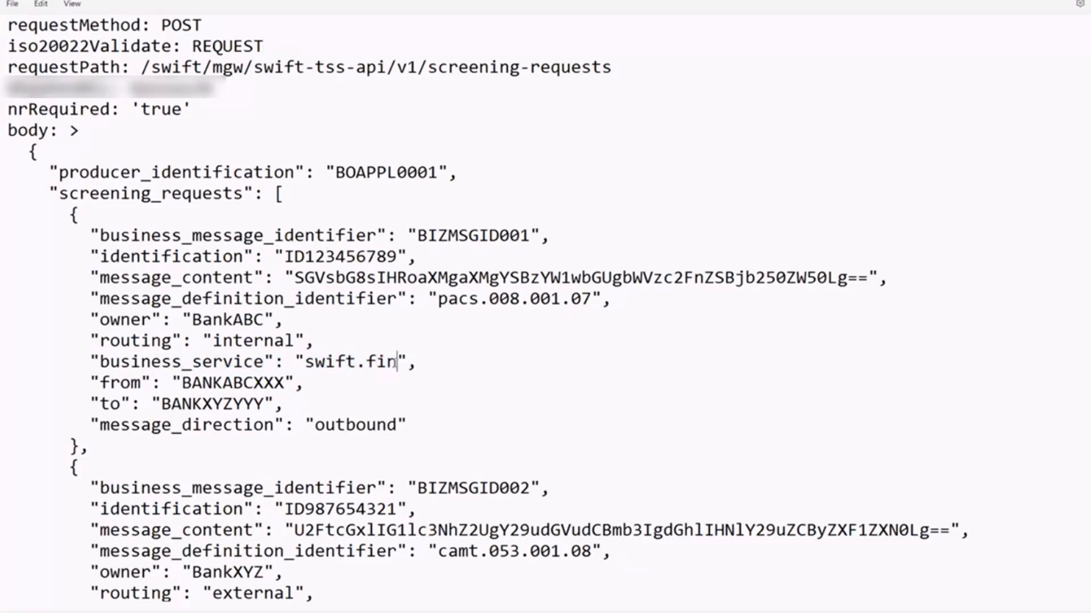
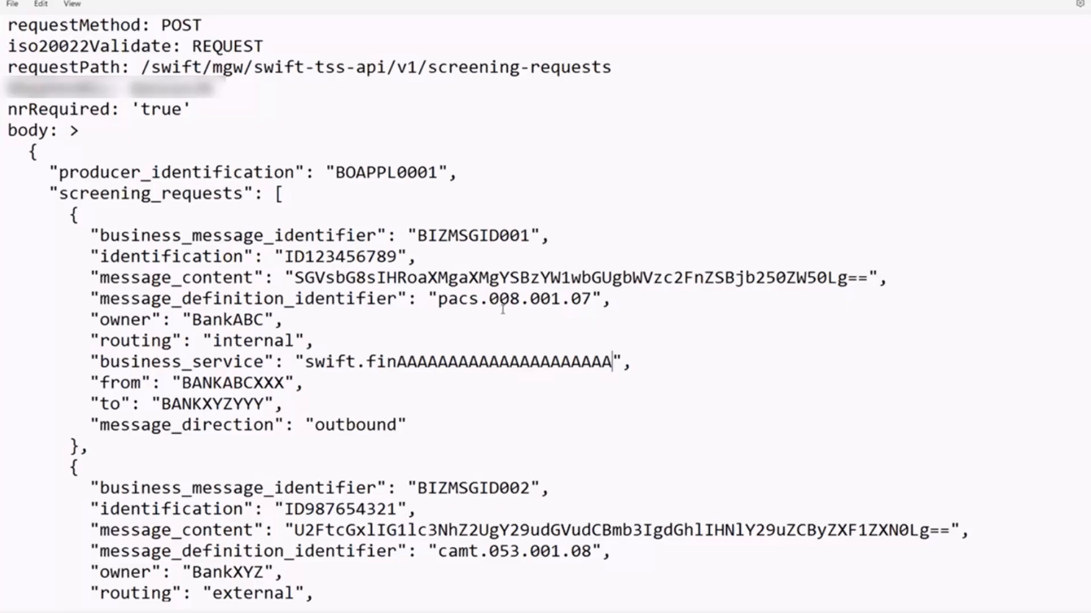
click(284, 383)
text(XXXXXXXXXXXXXXXXXXXXXXXXXXXXXXXXX)
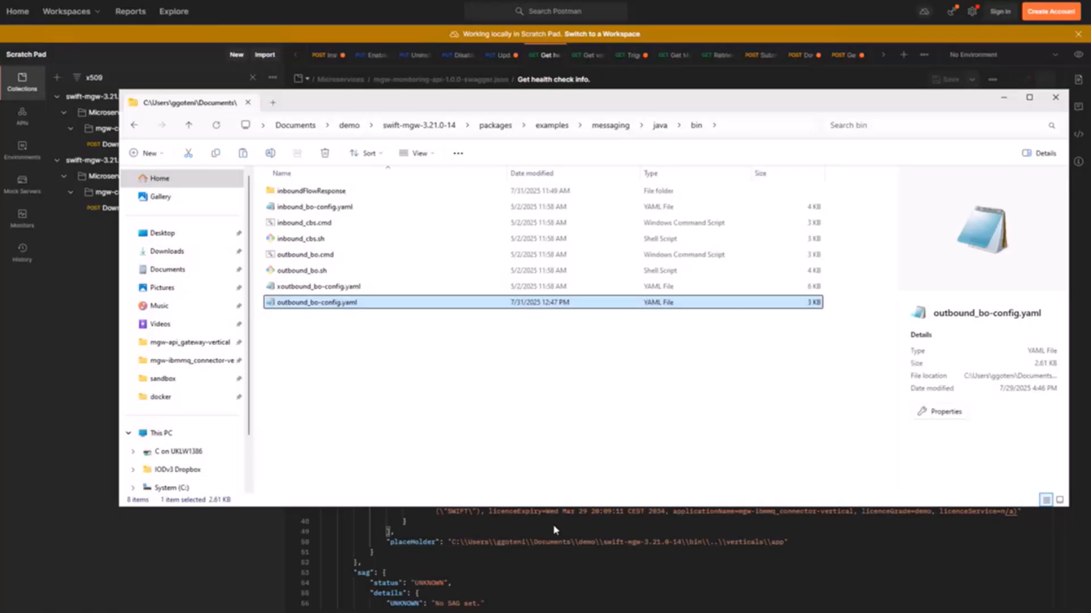
Switch to the Command Prompt running the outbound example, send a new message and examine the reply.
click(813, 612)
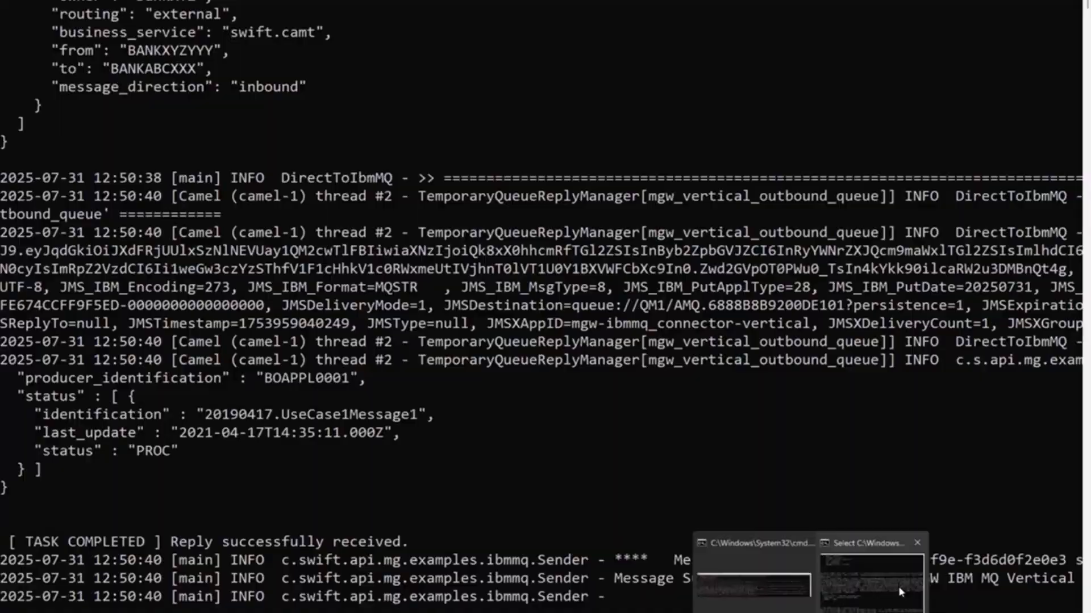
click(898, 586)
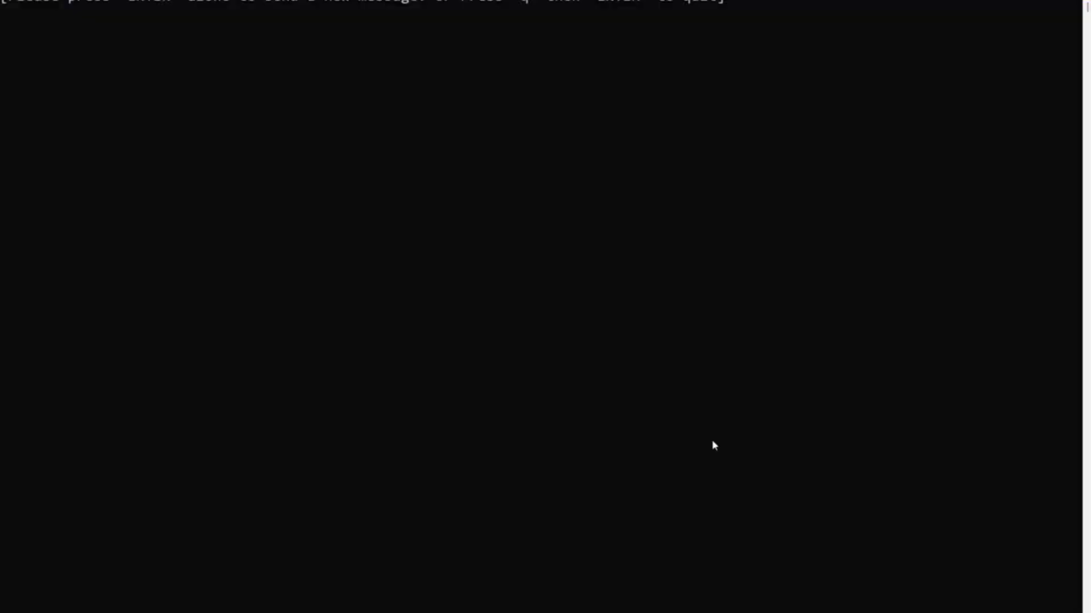
key(Return)
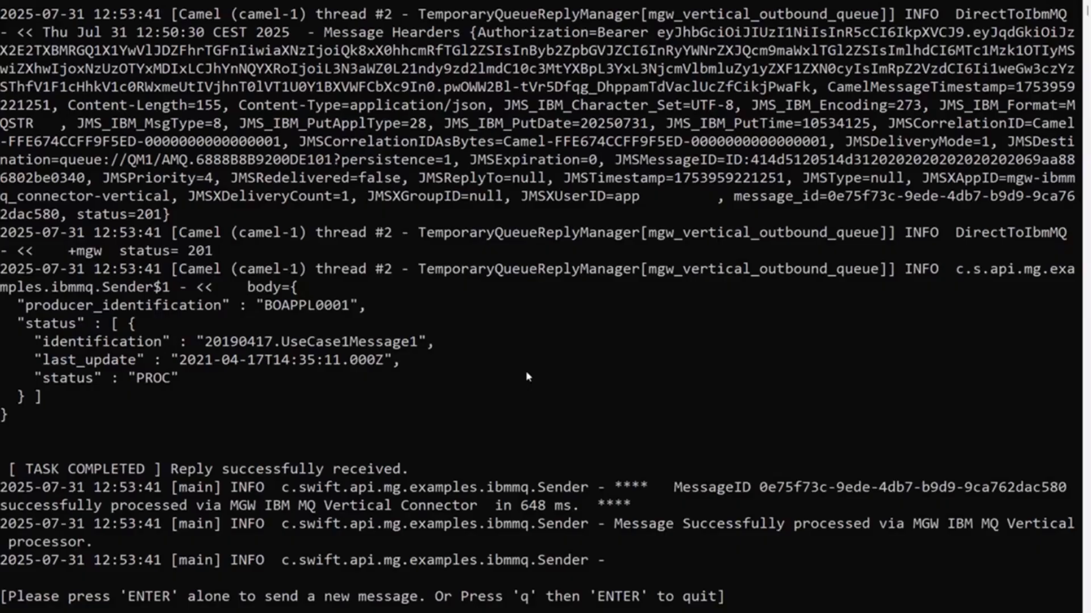
scroll(526, 372, down, 1)
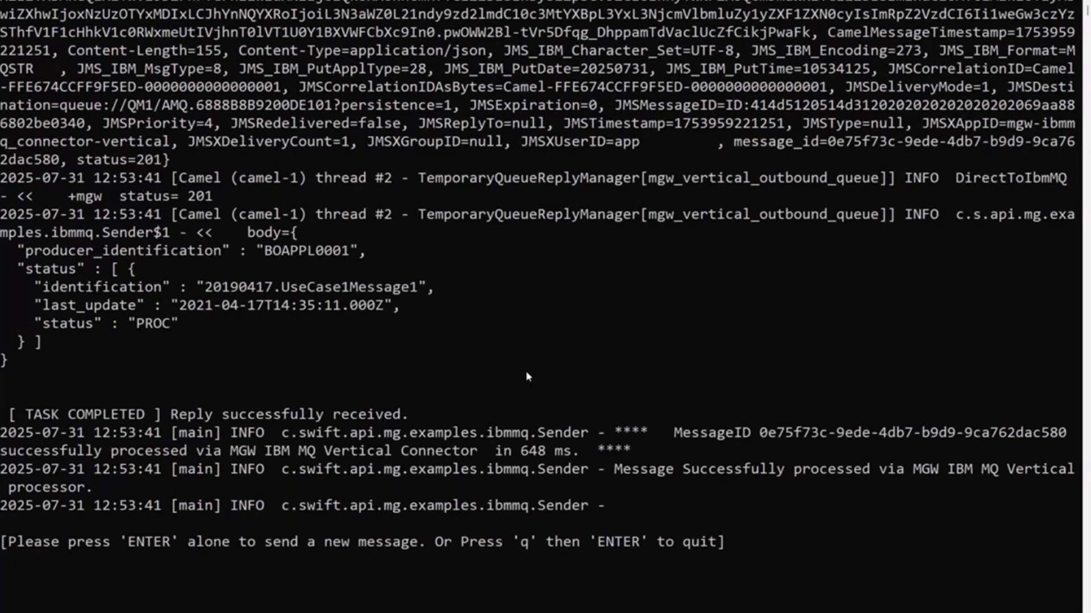
scroll(527, 376, up, 1)
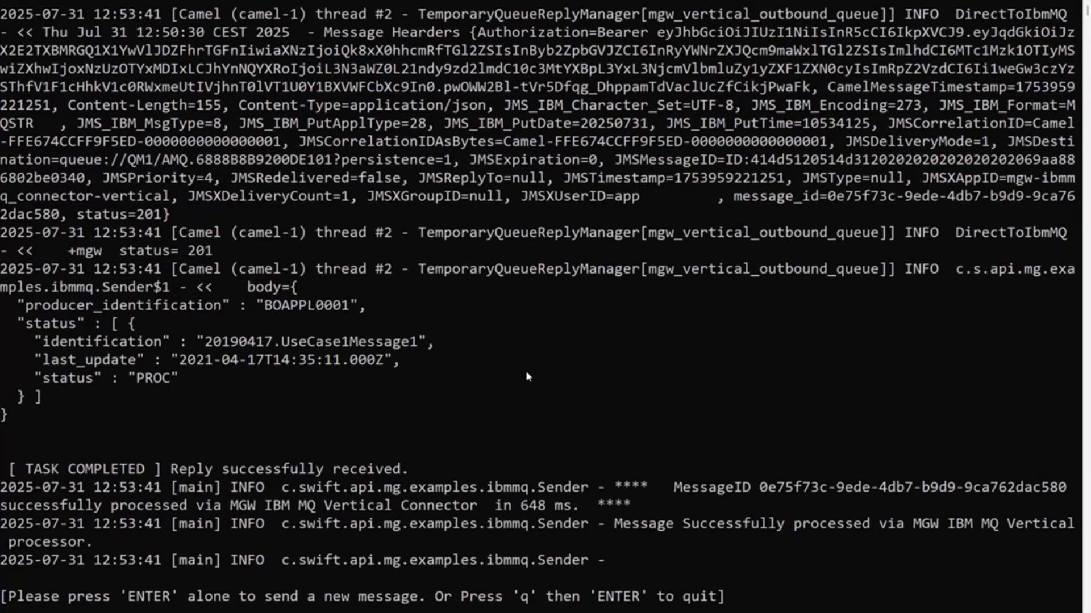
scroll(525, 377, up, 1)
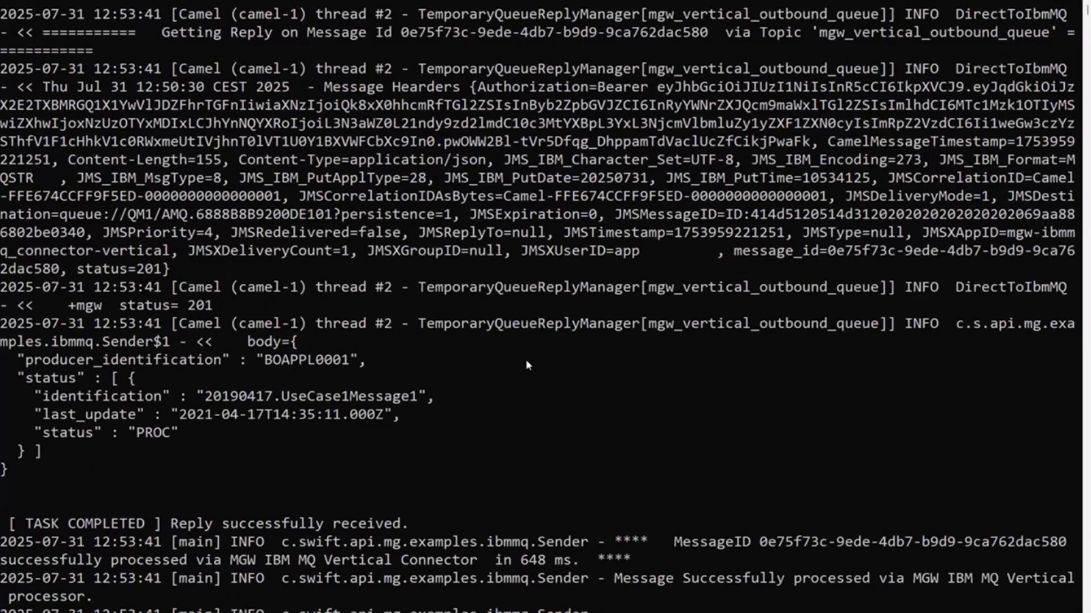
scroll(528, 361, down, 2)
Recheck the edited request in outbound_bo-config.yaml and return to the outbound example's Command Prompt.
mouse_move(561, 612)
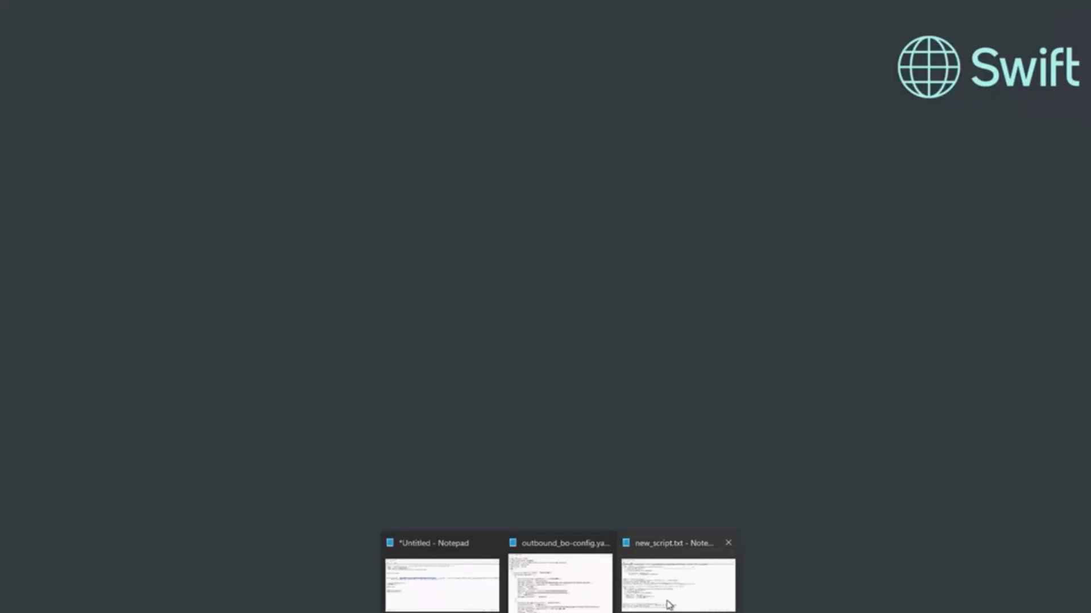
click(669, 606)
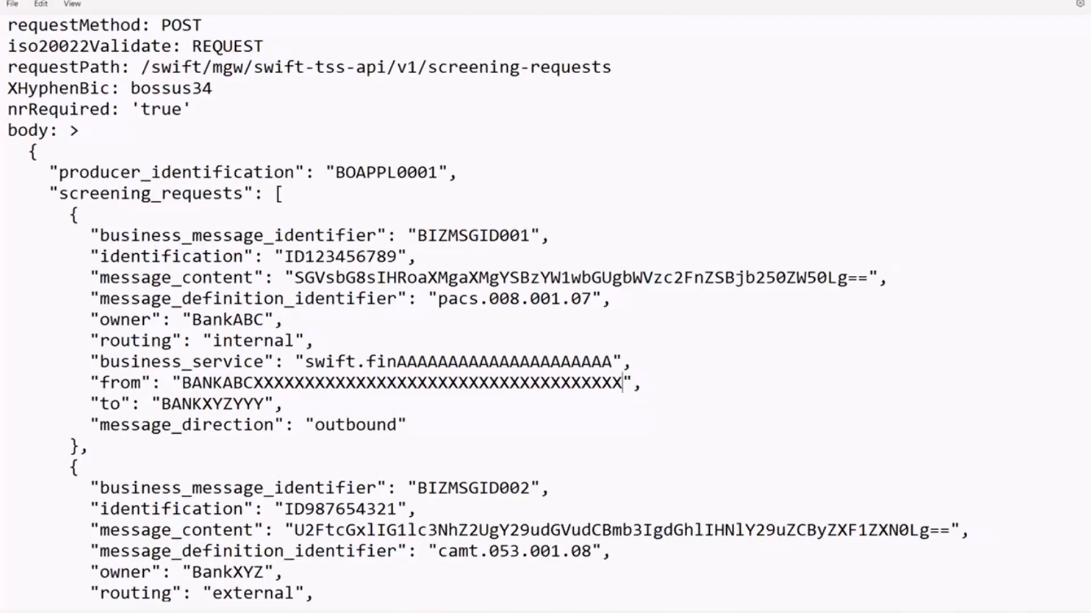
key(alt+Tab)
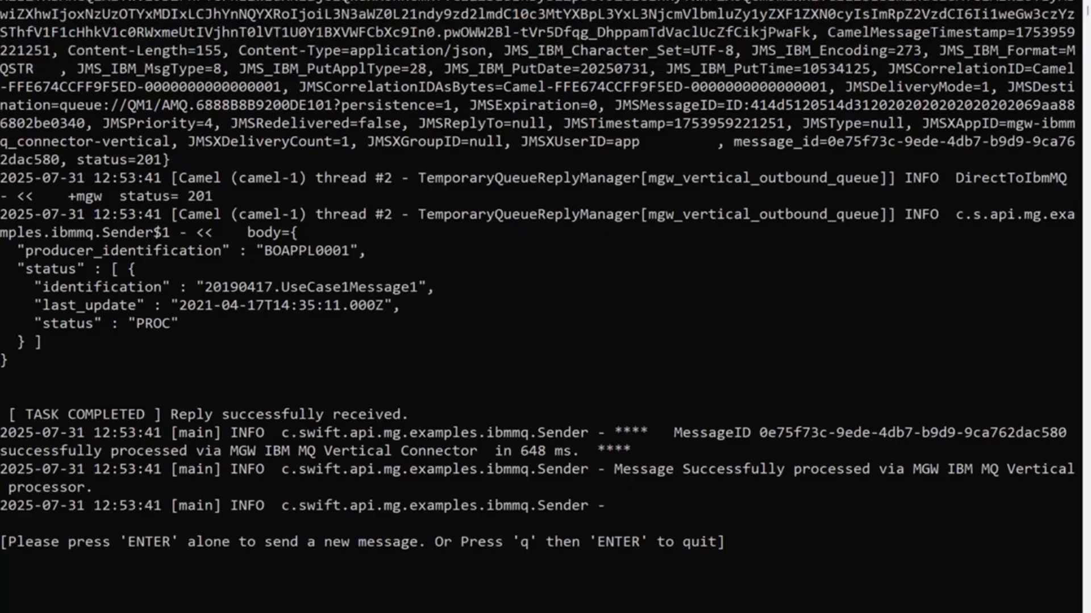